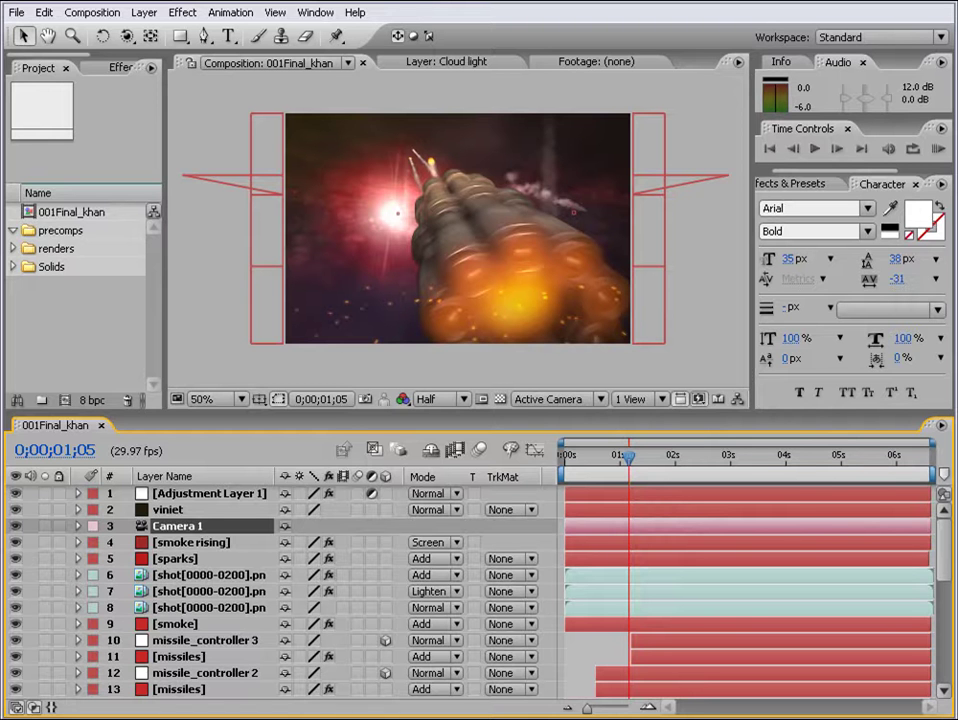
Step: Create a new composition from the shot[0000-0200].png sequence in the renders folder
left_click_drag(165, 262, 188, 262)
left_click(38, 250)
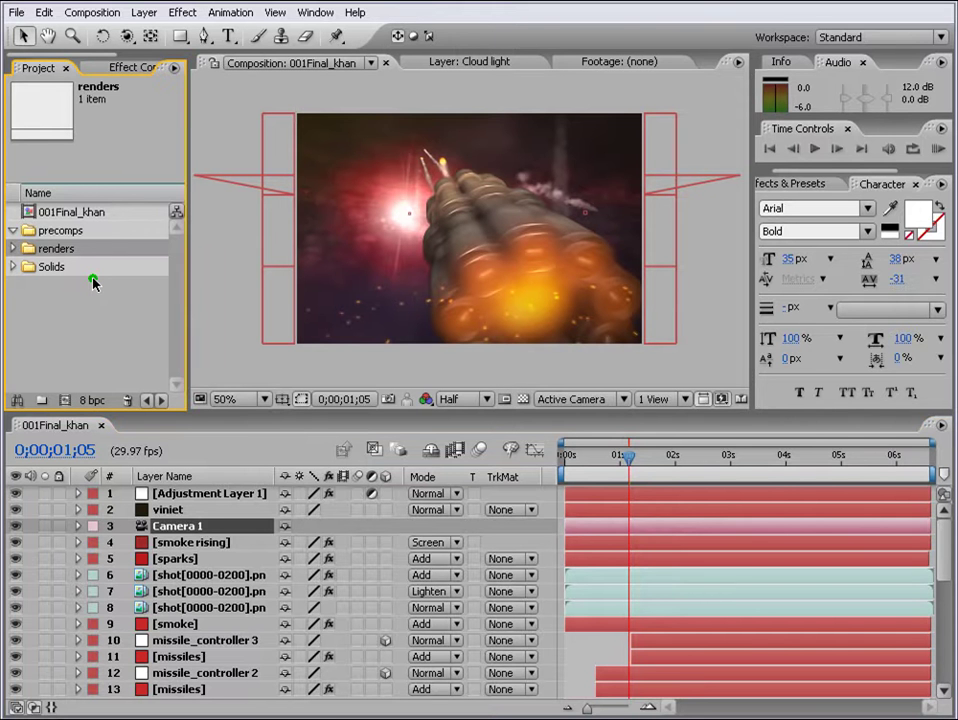
left_click(12, 248)
key("Down")
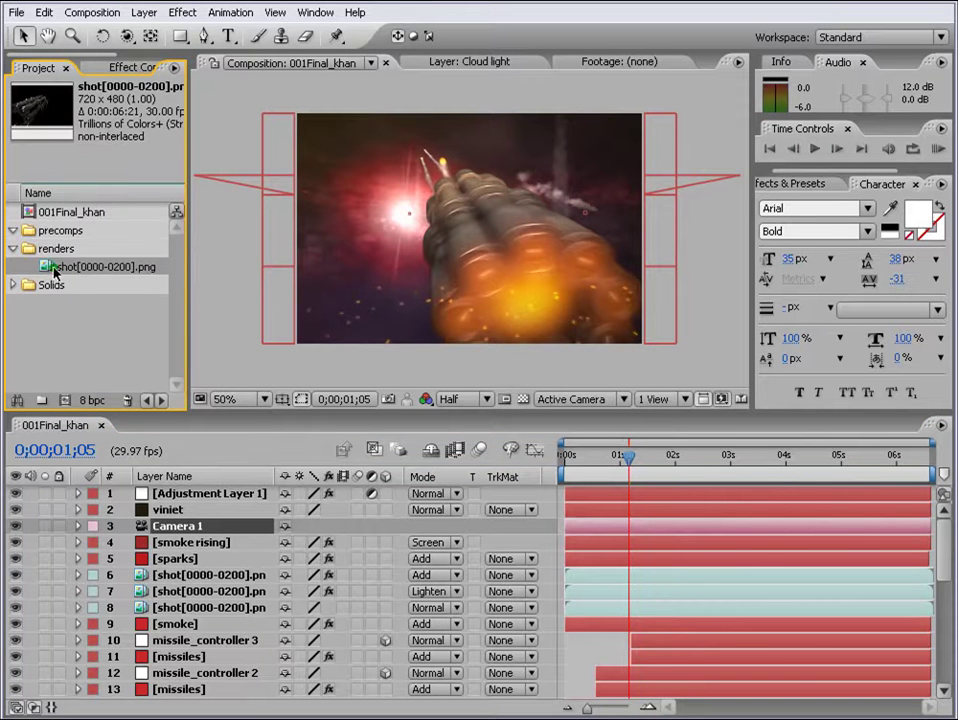
left_click_drag(47, 268, 65, 401)
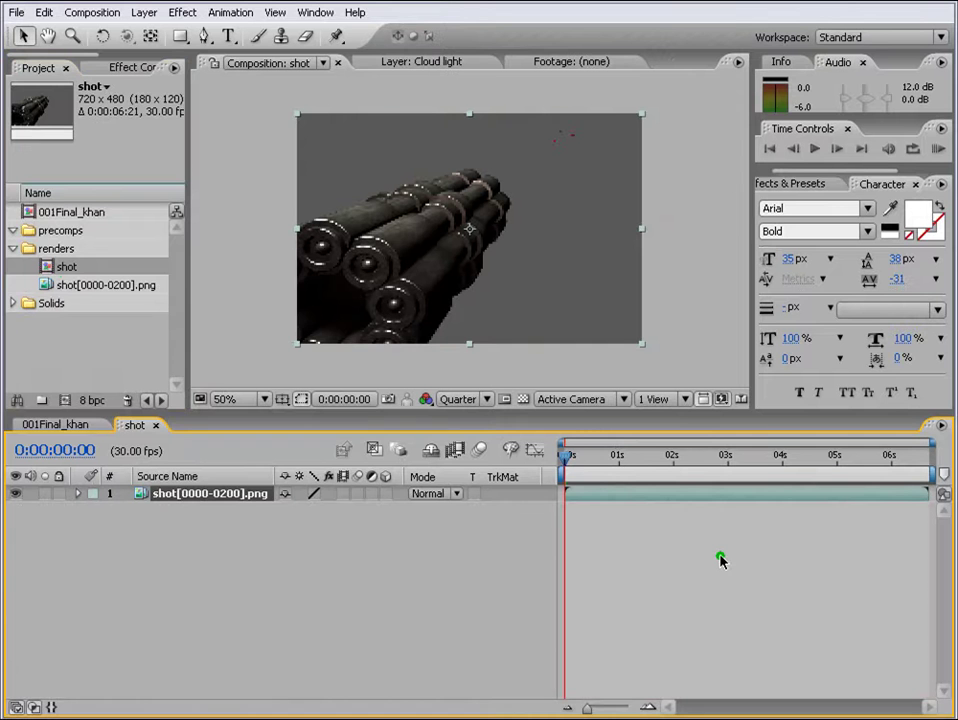
Step: Set the shot composition's frame rate to 29.97 frames per second
left_click(64, 268)
left_click(92, 12)
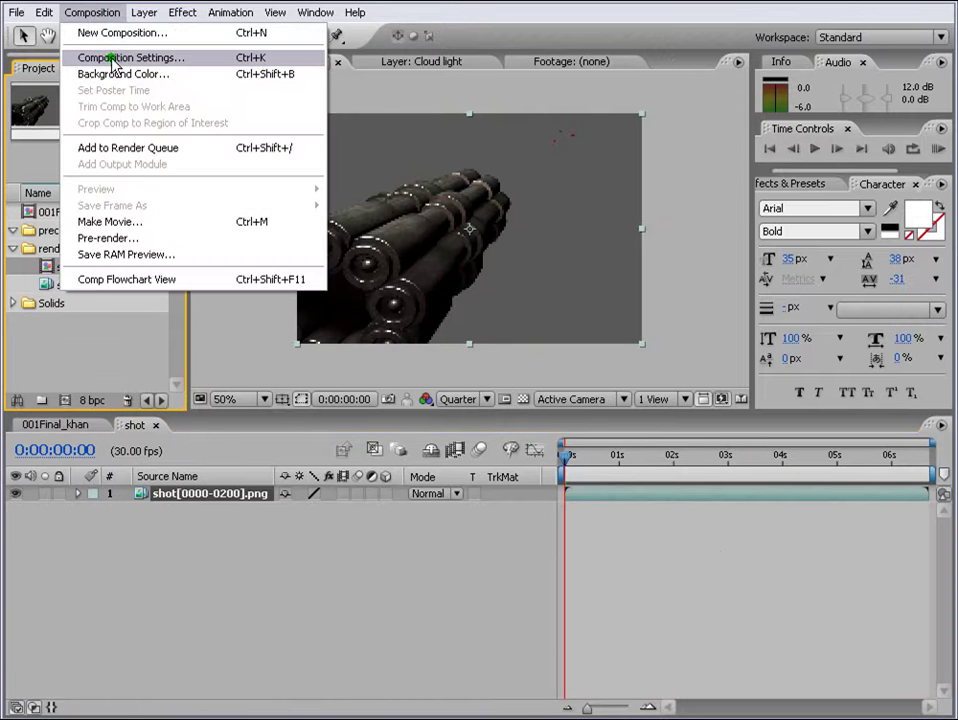
left_click(112, 60)
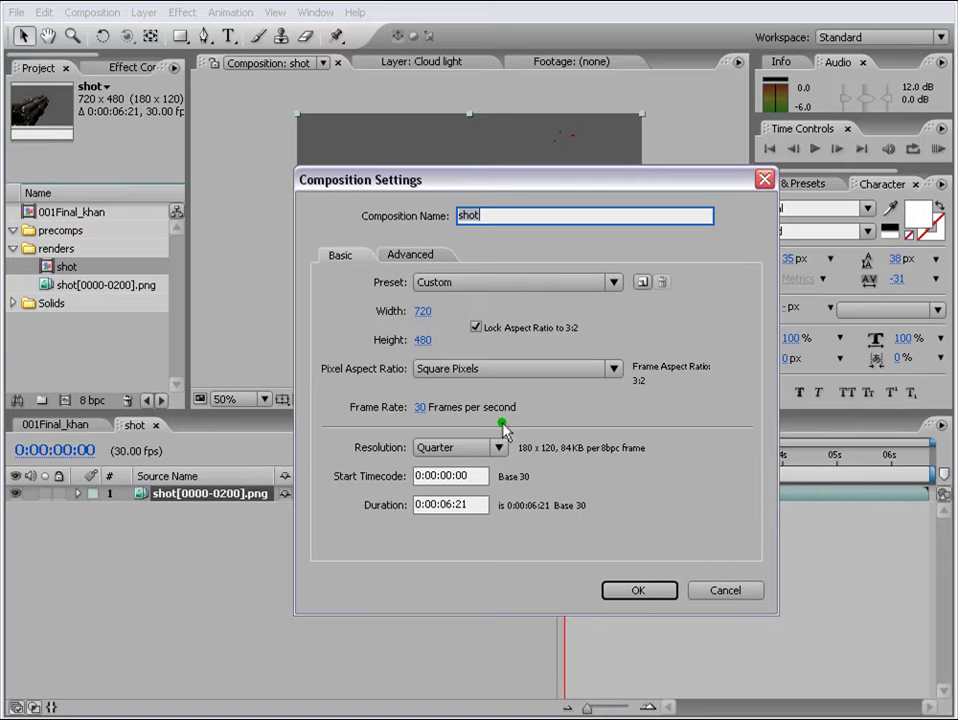
left_click(421, 410)
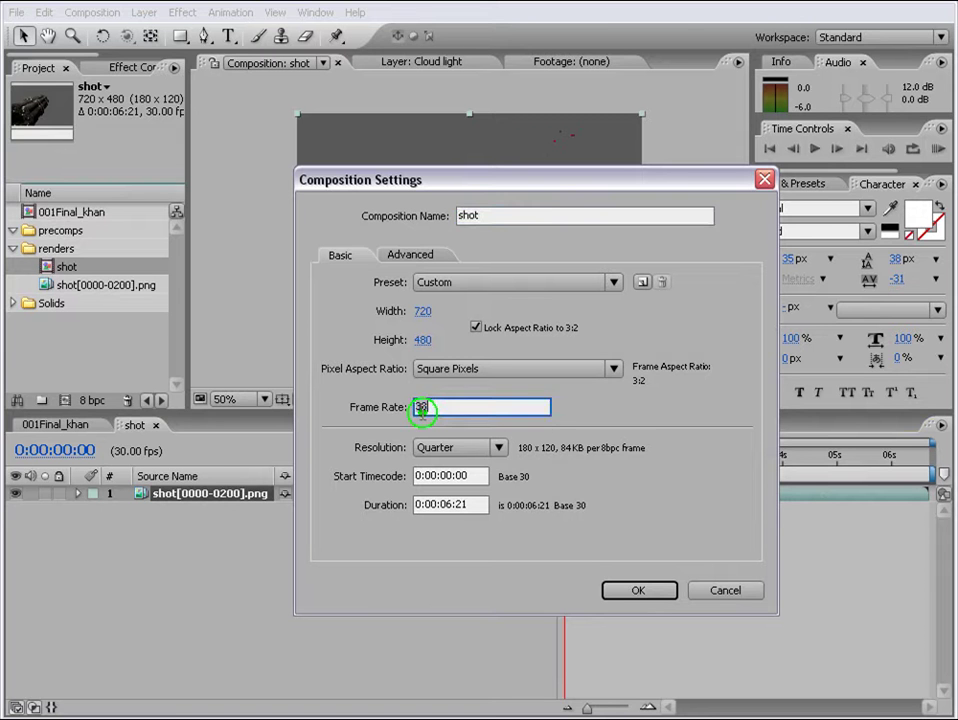
key("BackSpace")
key("BackSpace")
type("29.97")
left_click(701, 507)
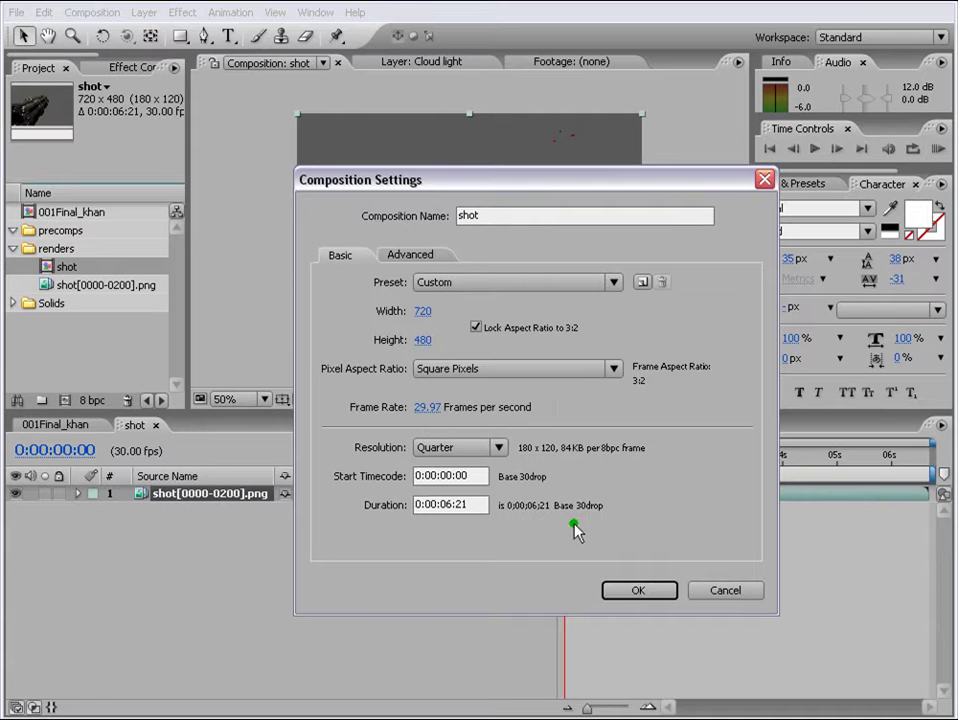
left_click(636, 591)
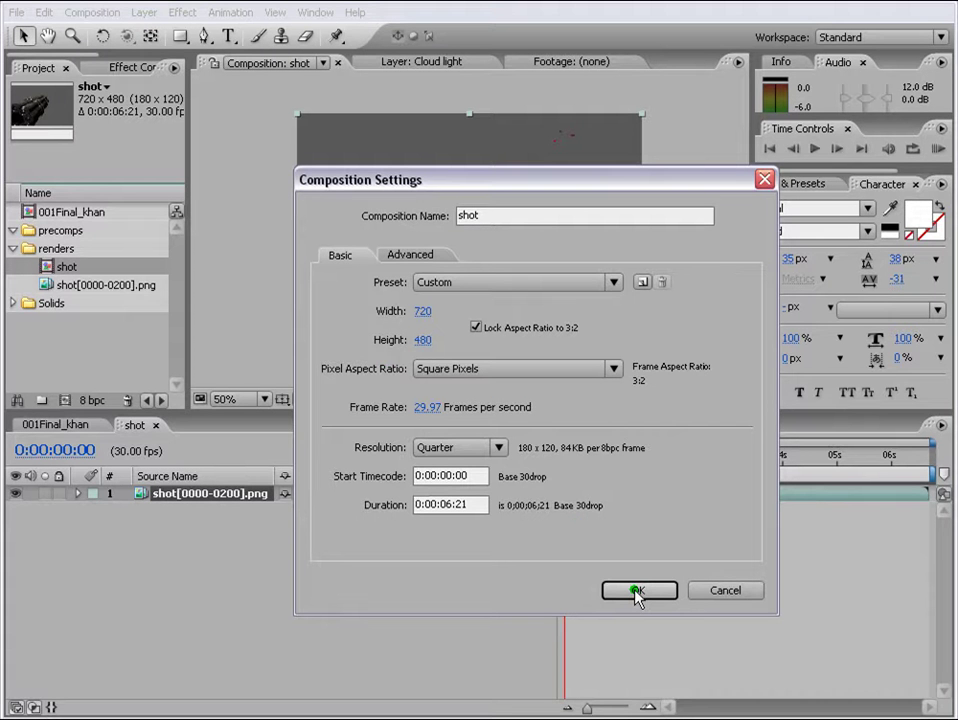
left_click(505, 562)
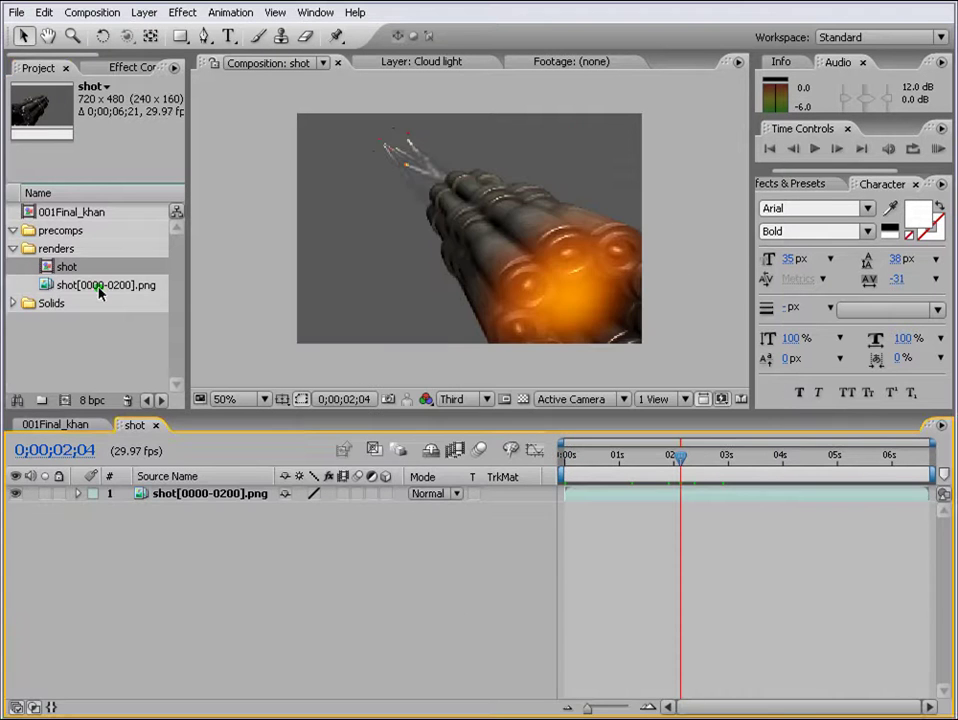
Step: Interpret the shot[0000-0200].png footage with an assumed frame rate of 29.97 frames per second
right_click(98, 288)
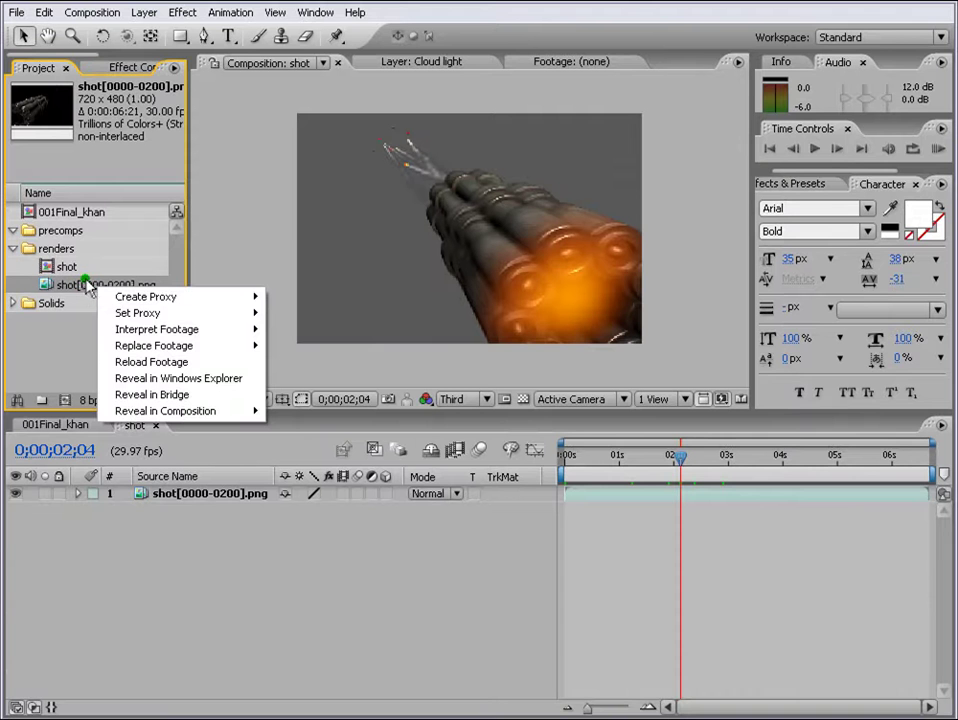
mouse_move(184, 329)
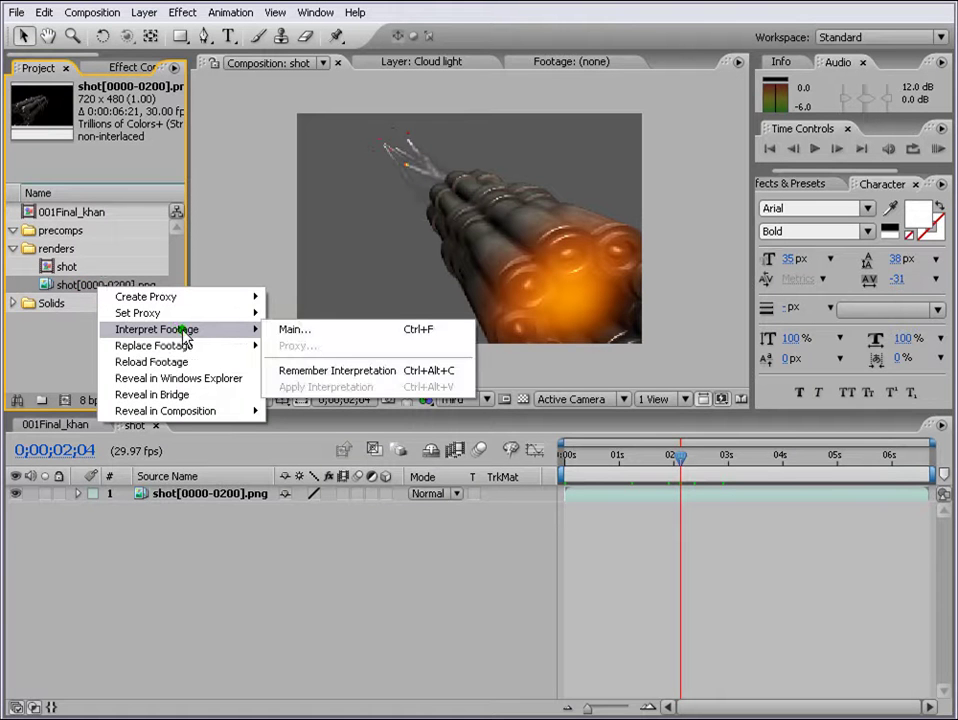
left_click(315, 334)
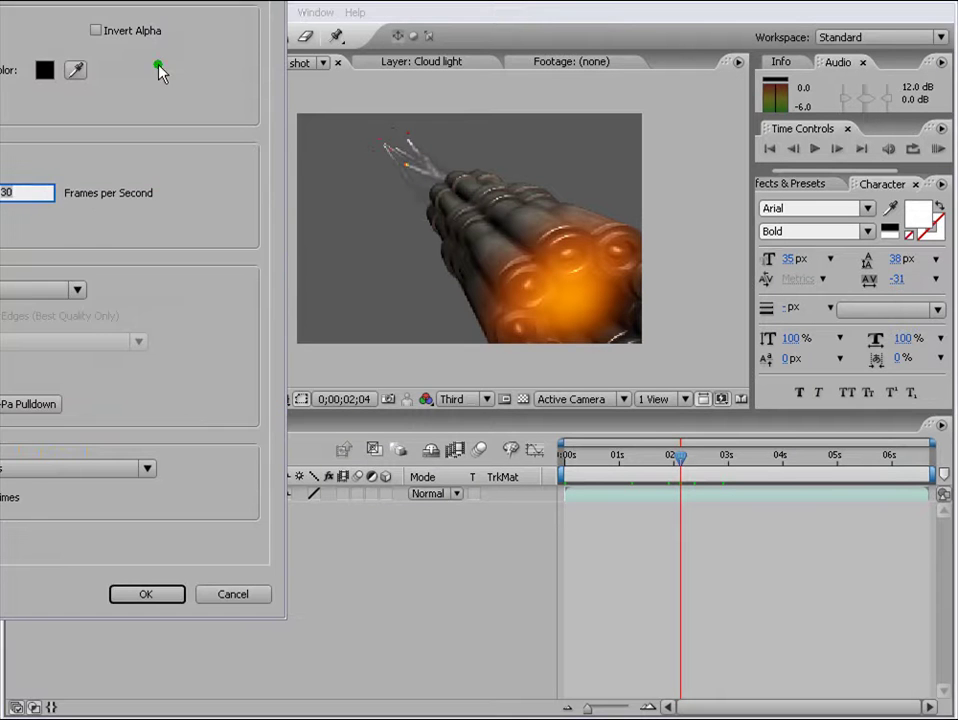
left_click_drag(152, 1, 541, 64)
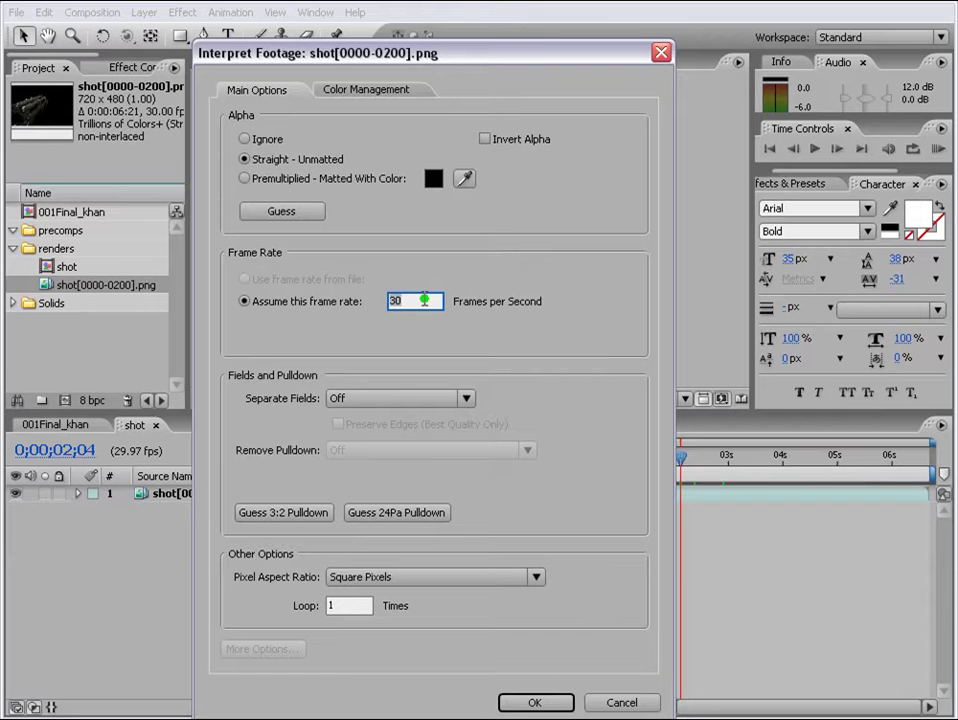
left_click_drag(423, 301, 337, 301)
type("29.97")
left_click(533, 703)
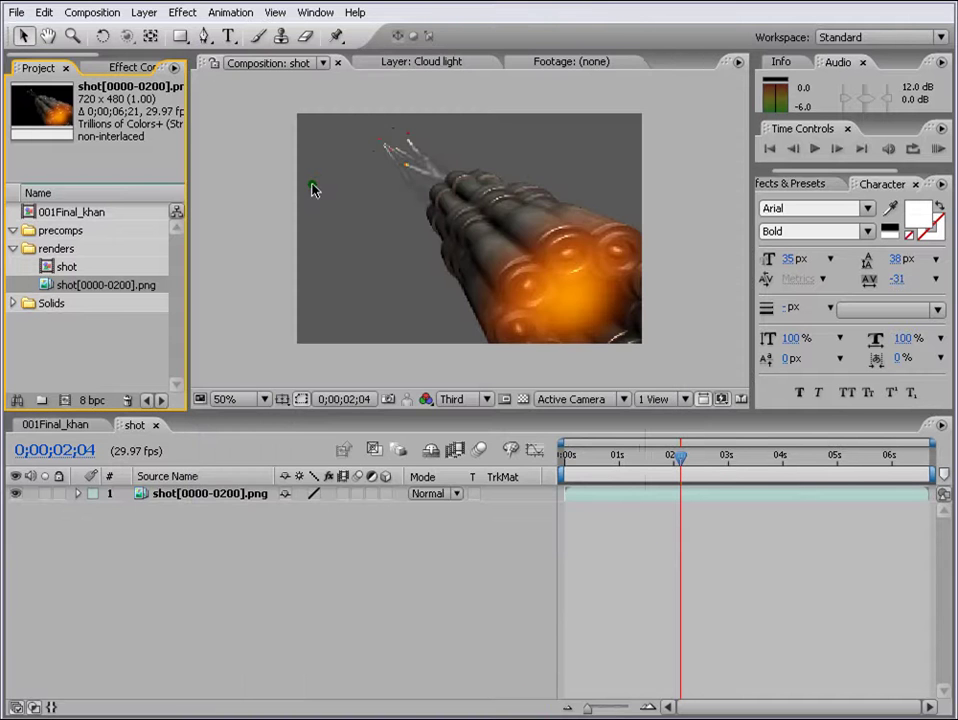
Step: Add a yellow 720 x 480 solid to the shot composition and place it beneath the footage layer
left_click(144, 12)
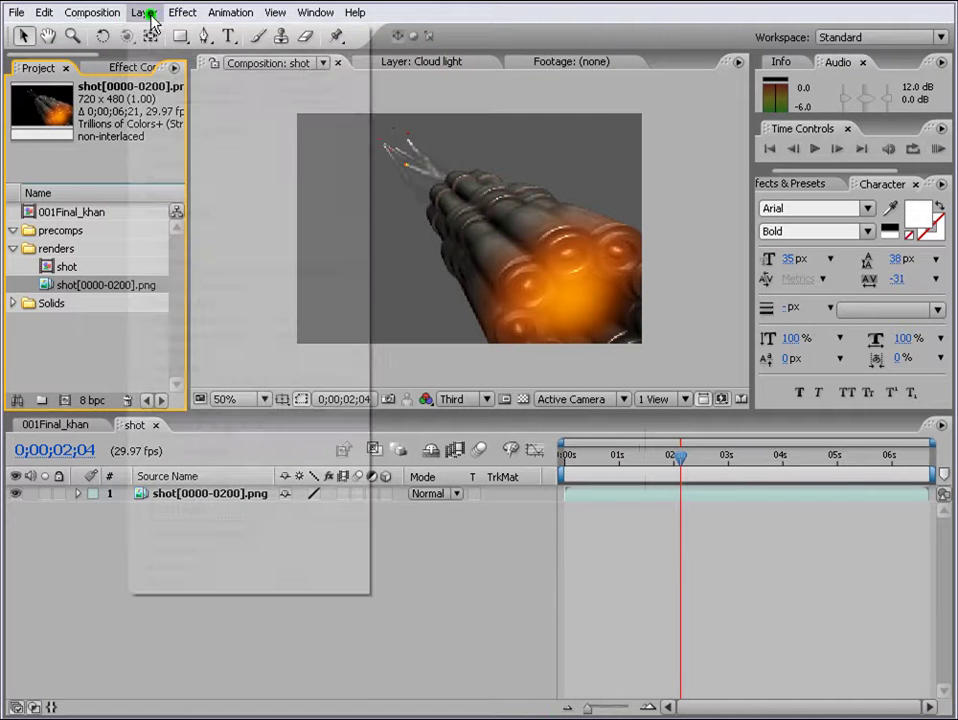
mouse_move(148, 35)
left_click(382, 48)
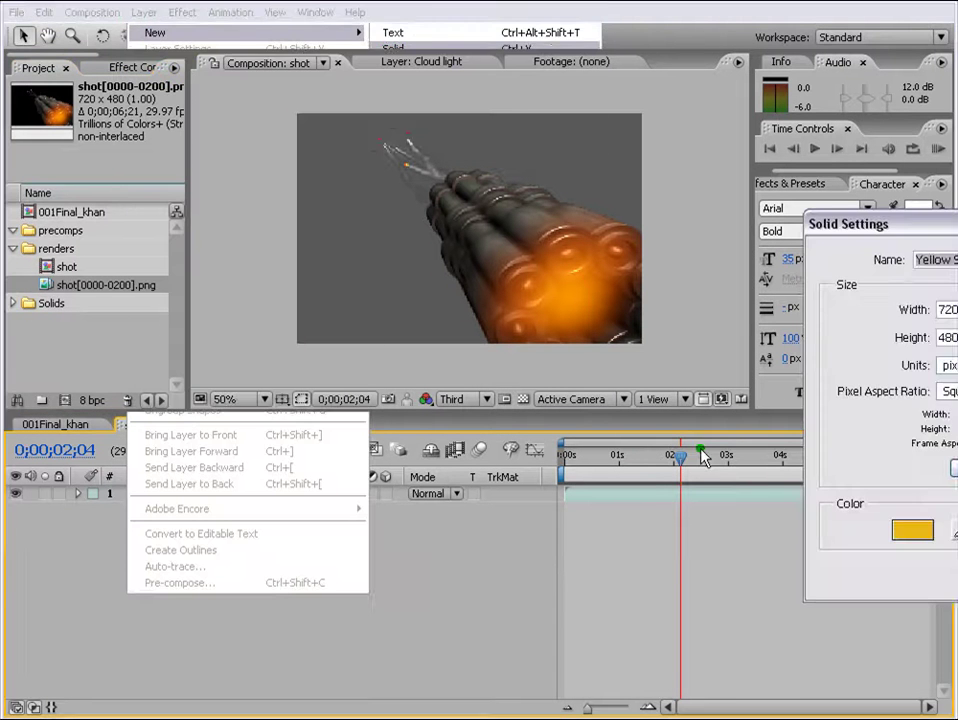
left_click(957, 577)
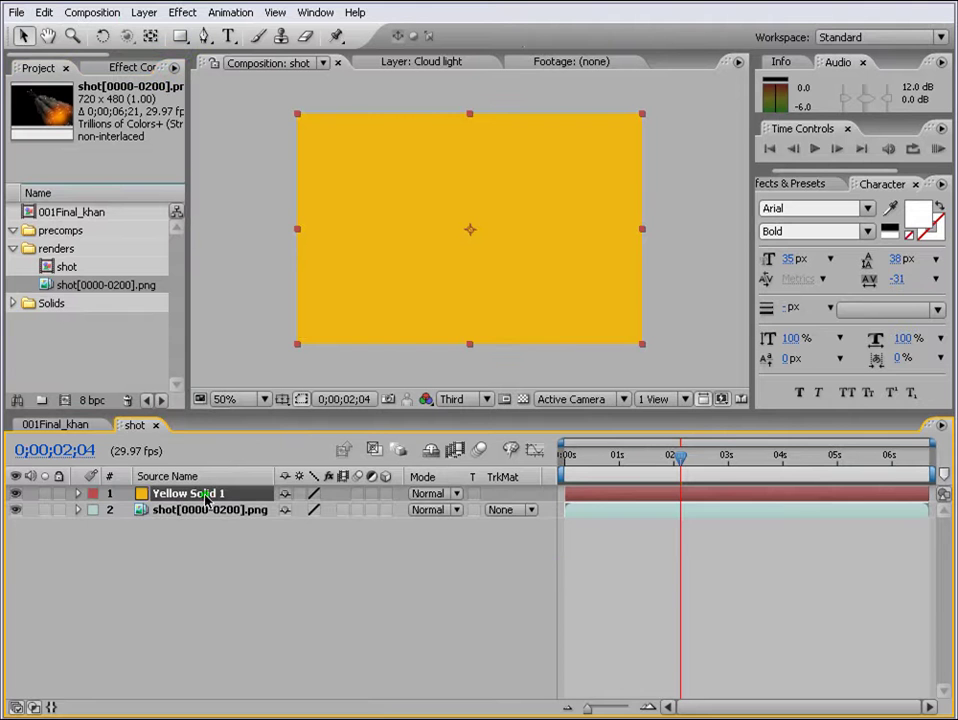
left_click_drag(206, 495, 200, 530)
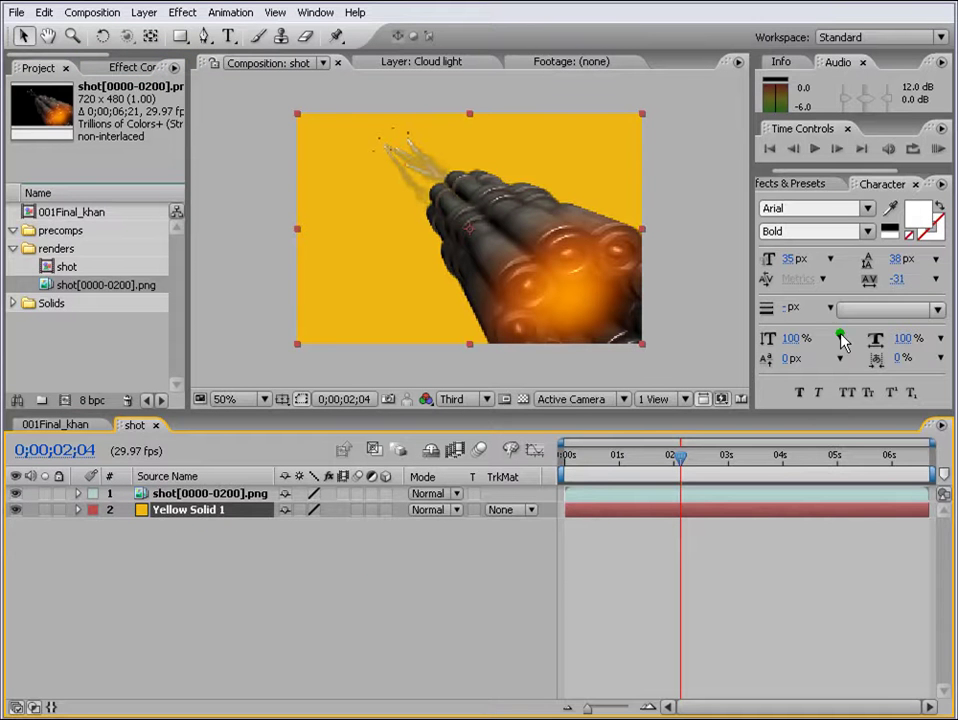
Step: Apply the Ramp effect to the yellow solid and set its end color to dark red-brown 251111
left_click(790, 184)
left_click(847, 203)
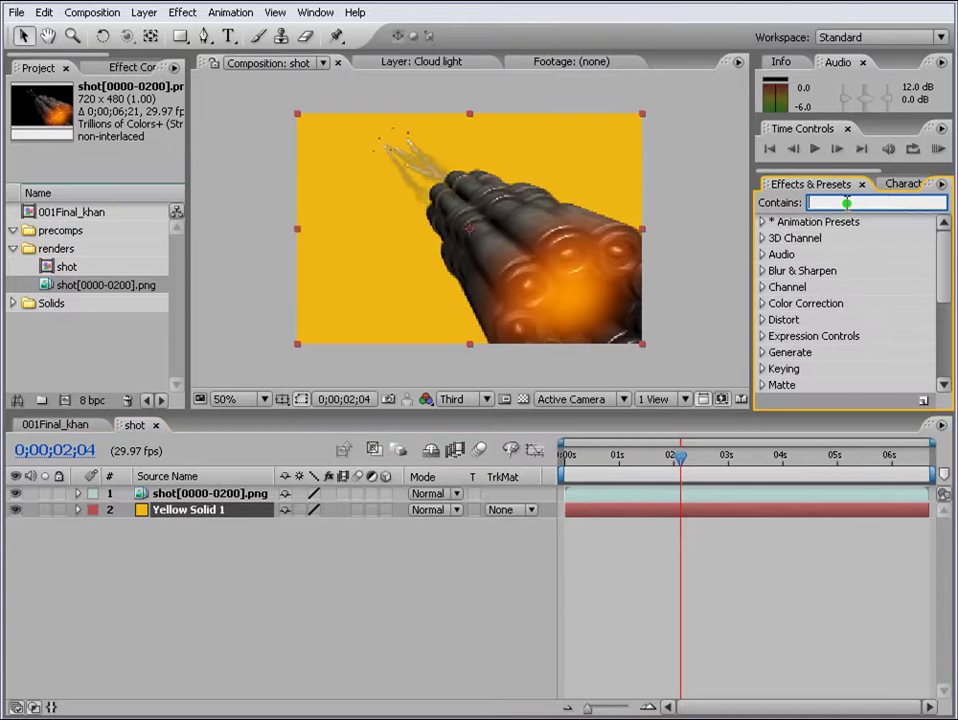
type("ramp")
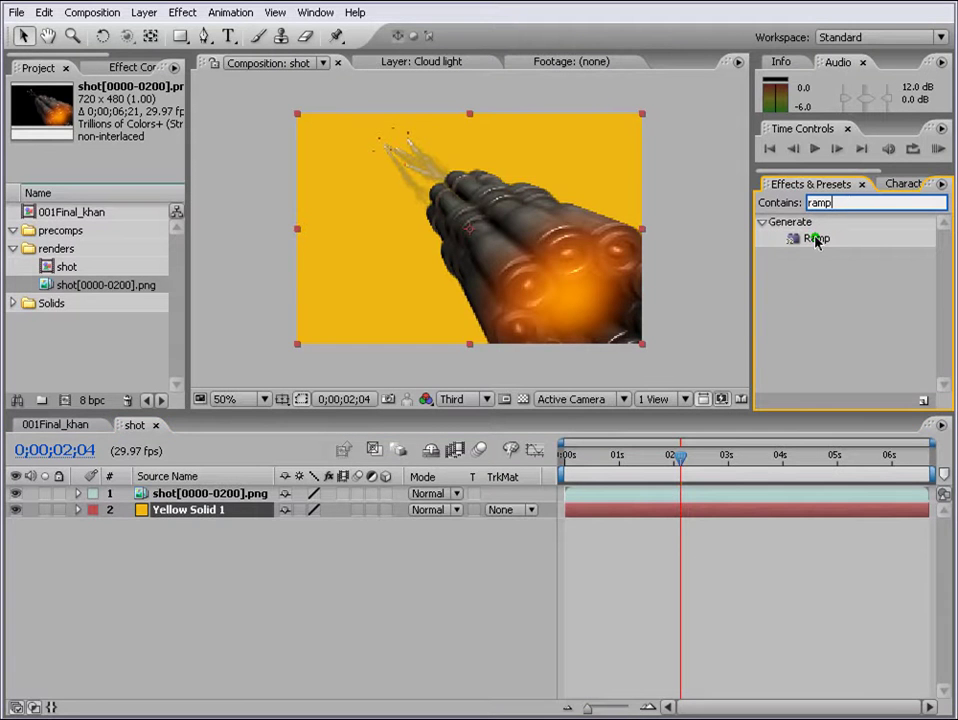
left_click_drag(816, 240, 684, 513)
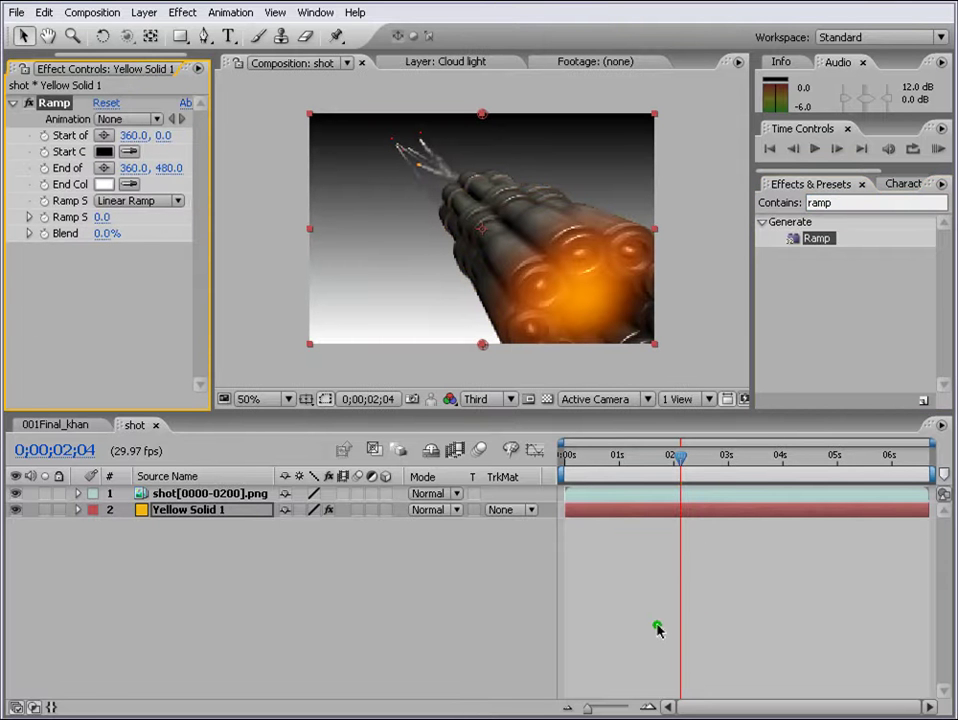
left_click(106, 185)
left_click(498, 628)
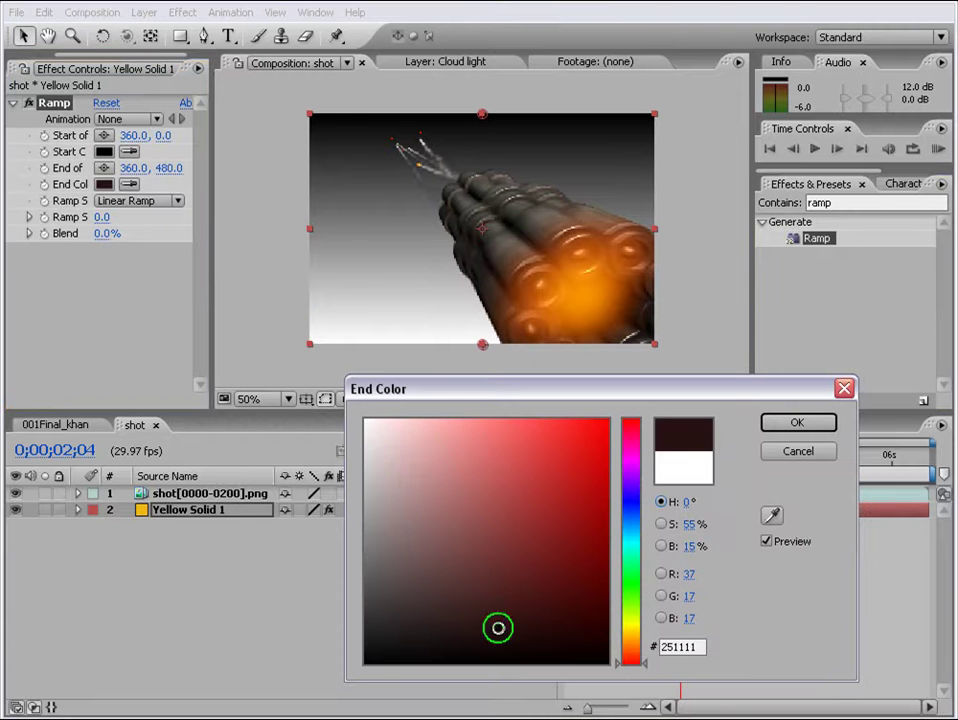
left_click(797, 423)
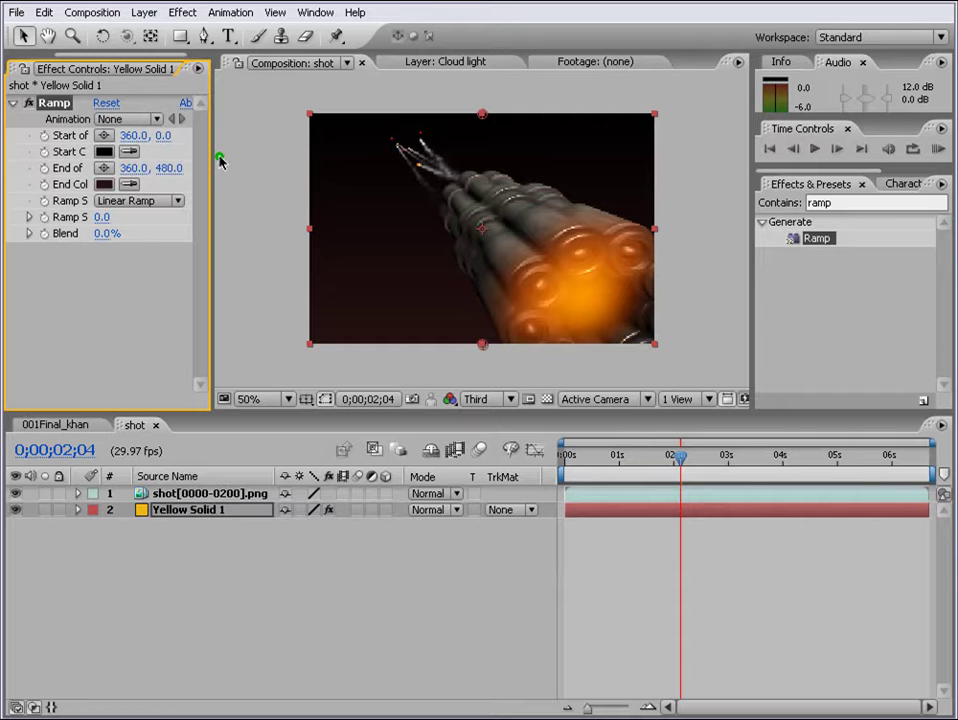
Step: Add a deep red solid with color 652017 and place it directly beneath the shot footage layer
left_click(144, 12)
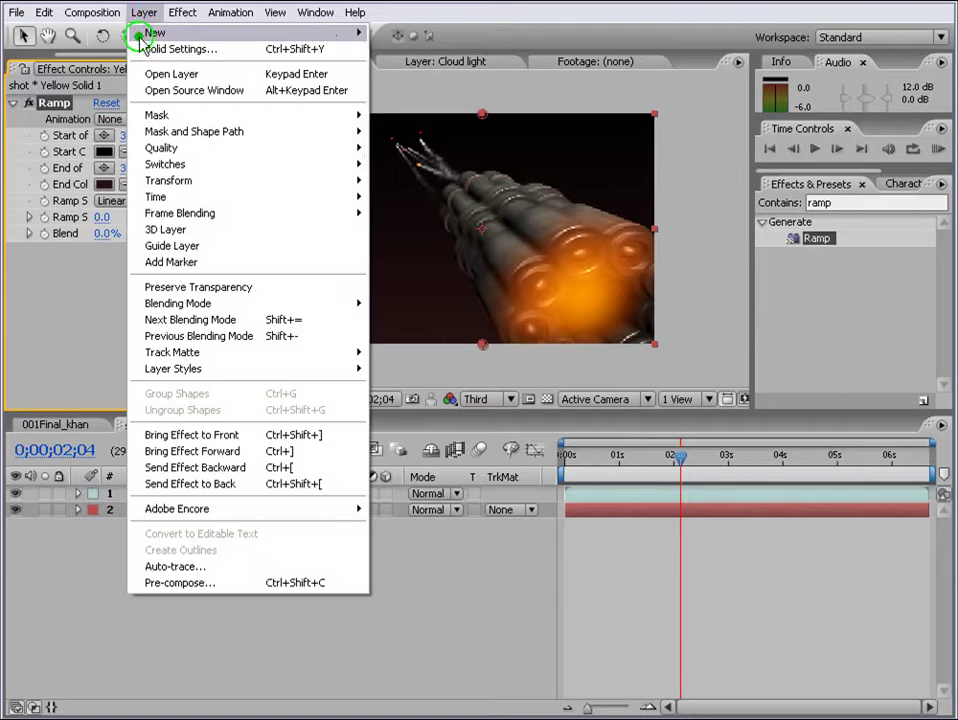
mouse_move(145, 35)
left_click(400, 48)
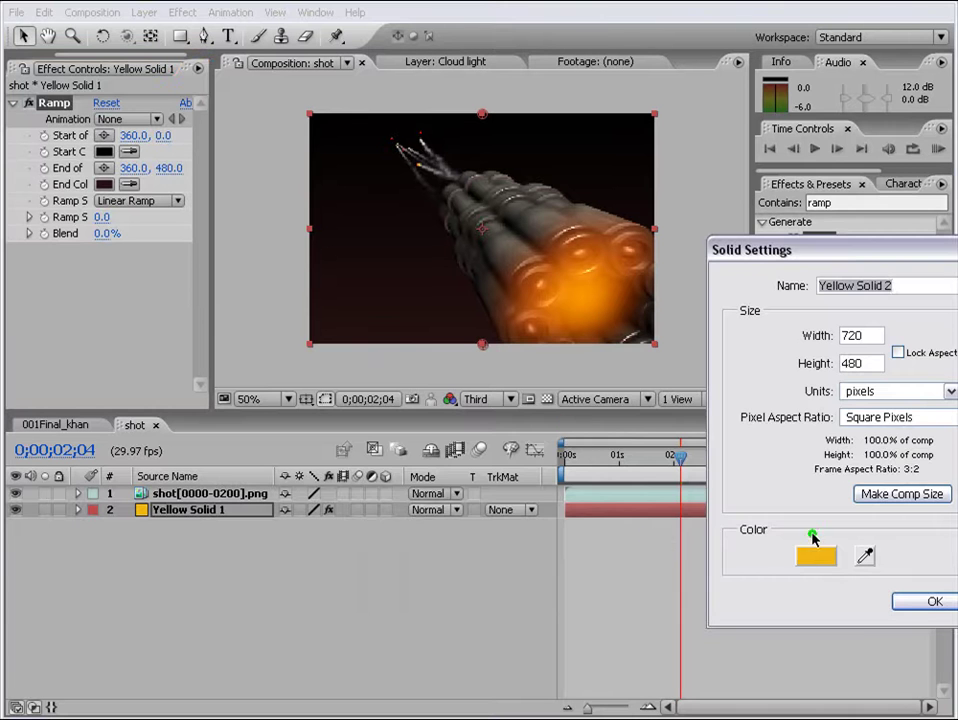
left_click(815, 557)
left_click_drag(645, 479, 638, 668)
left_click(552, 567)
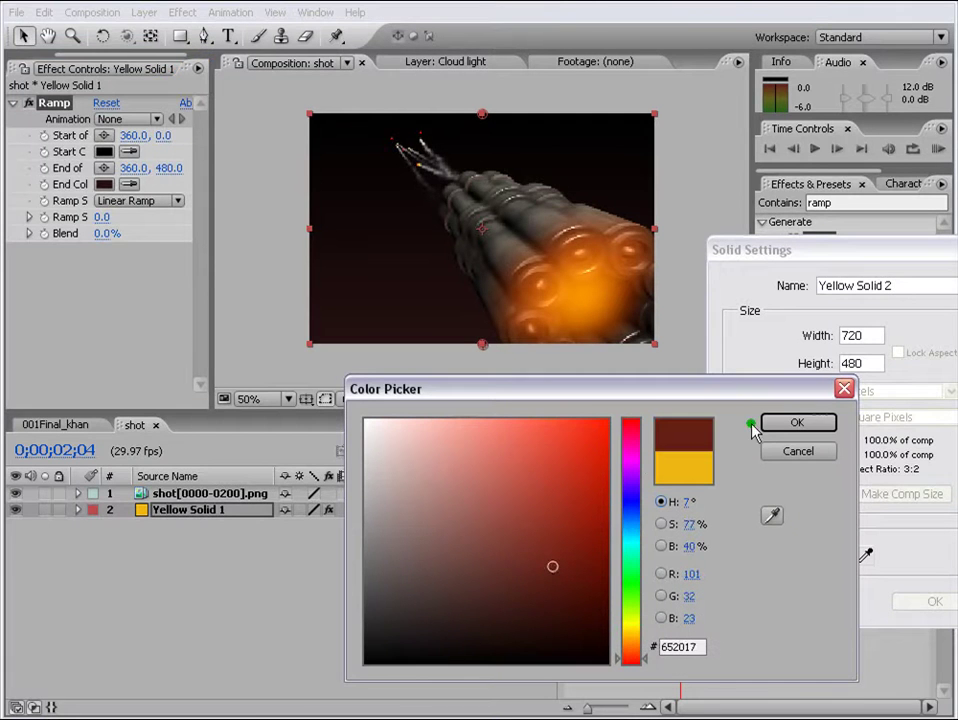
left_click(775, 424)
left_click(928, 602)
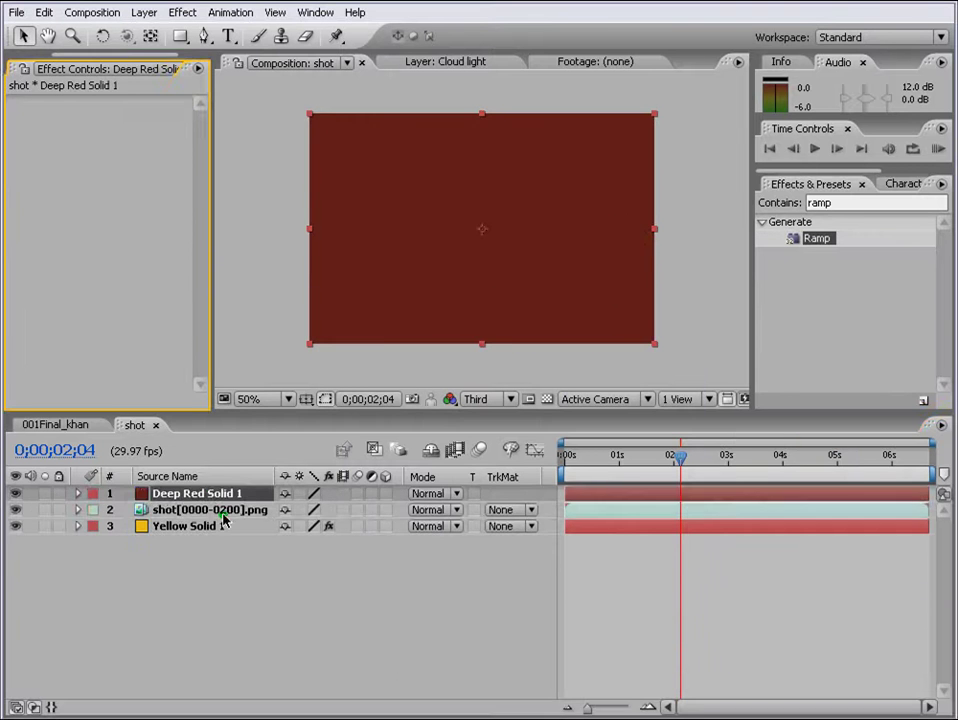
left_click_drag(213, 493, 213, 518)
Step: Draw an elliptical mask on the deep red solid, centered just below the frame's lower edge
scroll(460, 200, "down", 2)
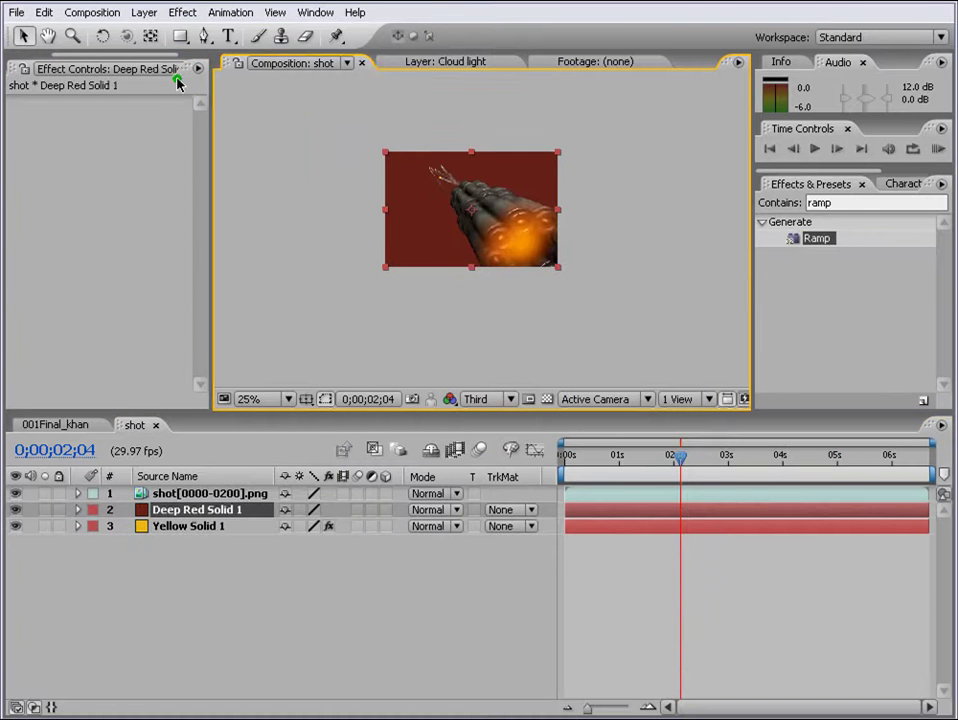
left_click_drag(180, 40, 224, 79)
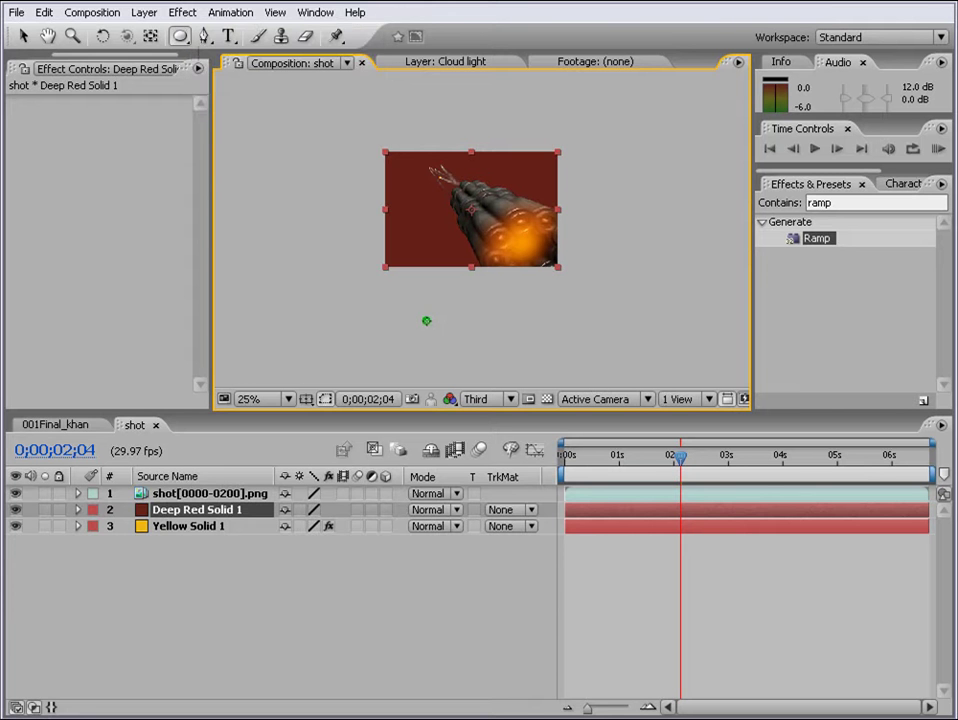
left_click_drag(423, 324, 526, 235)
key("period")
Step: Set the feather of the deep red solid's mask to 321 pixels
left_click(220, 512)
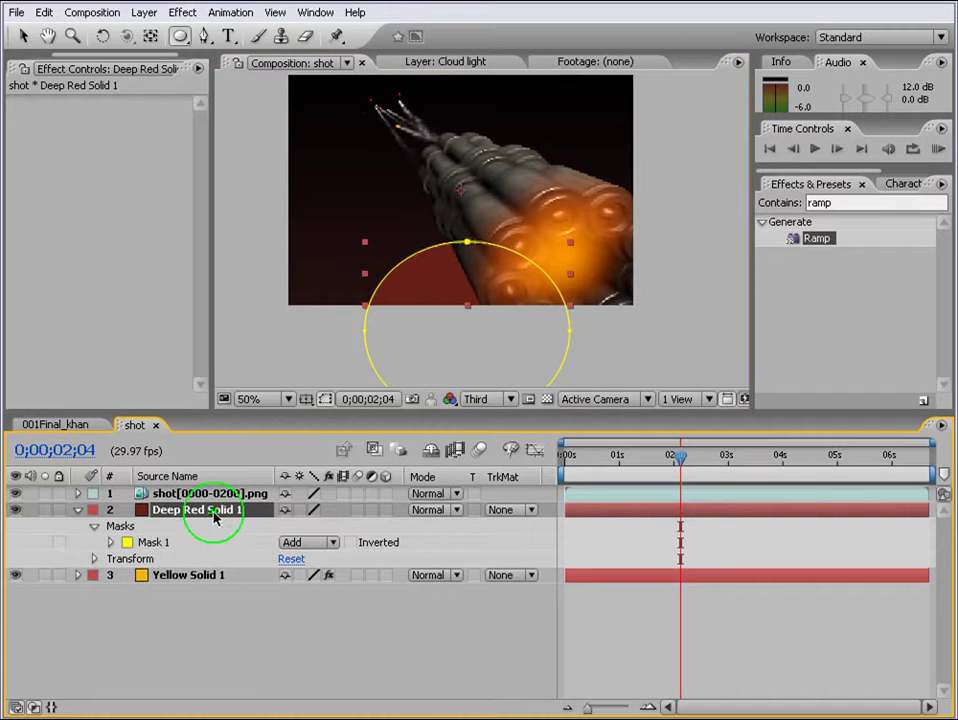
key("f")
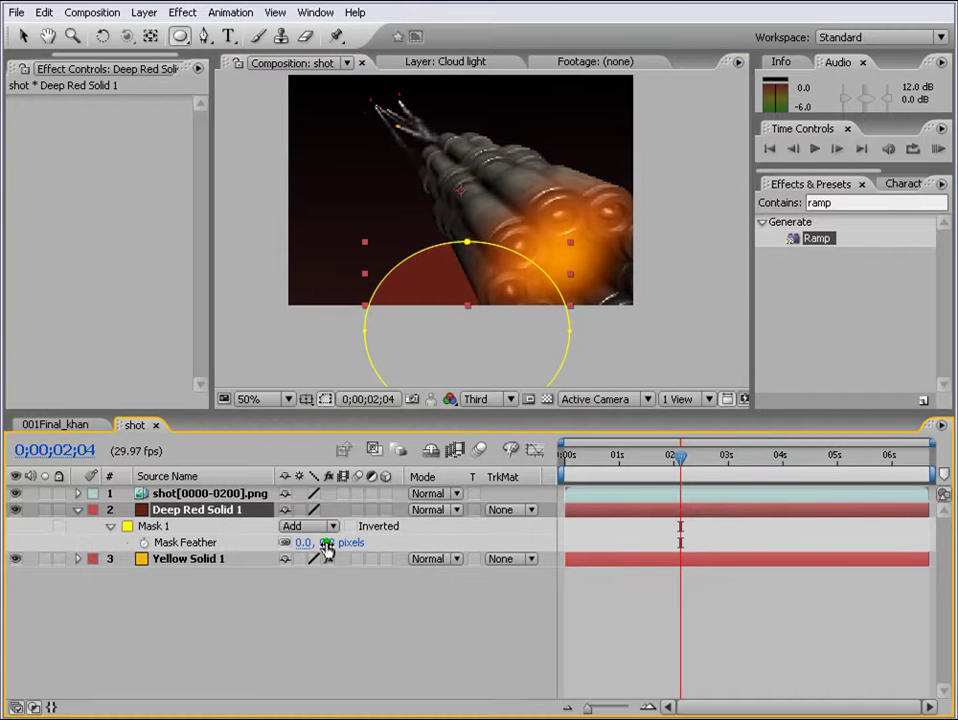
left_click_drag(326, 548, 517, 543)
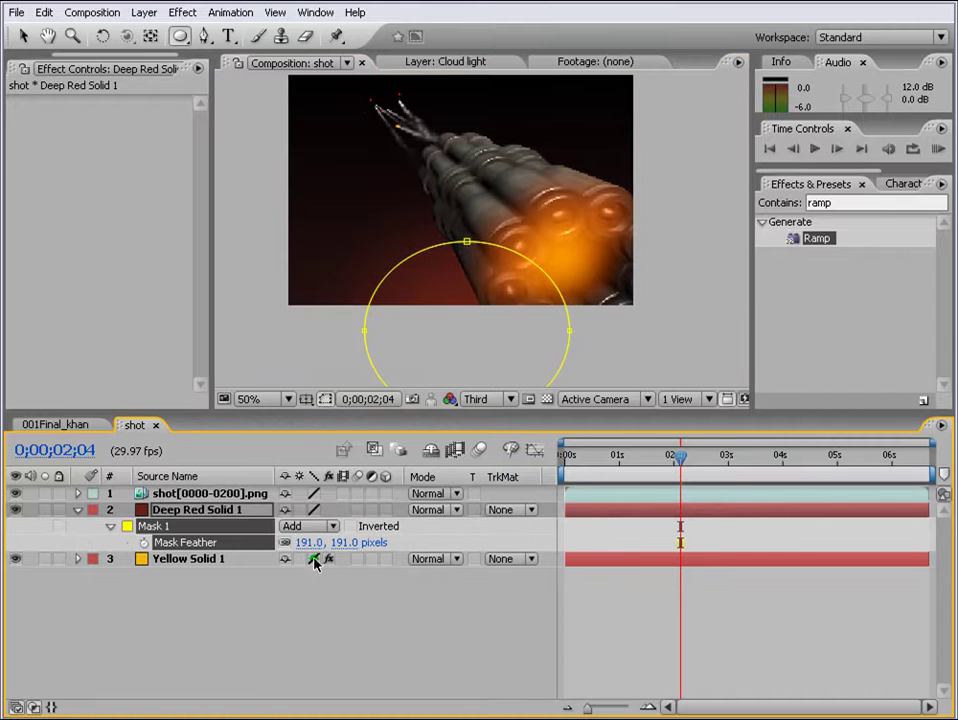
left_click_drag(353, 545, 510, 556)
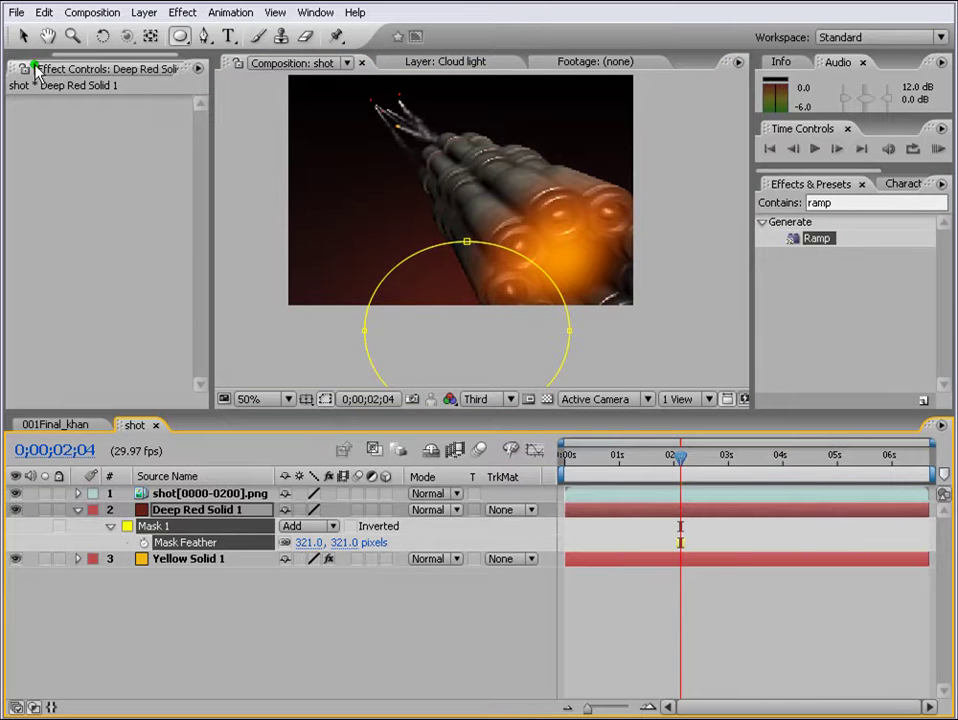
Step: Reshape the deep red solid's elliptical mask into a wider, flatter oval by lowering its upper point and moving both side points outward
left_click(22, 36)
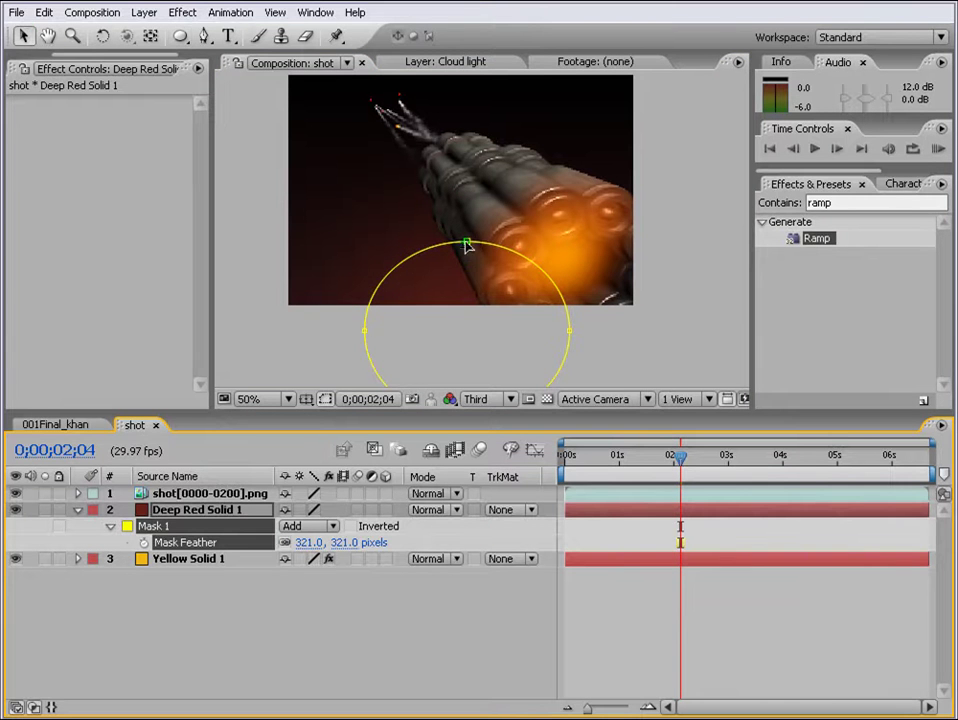
left_click_drag(466, 244, 468, 258)
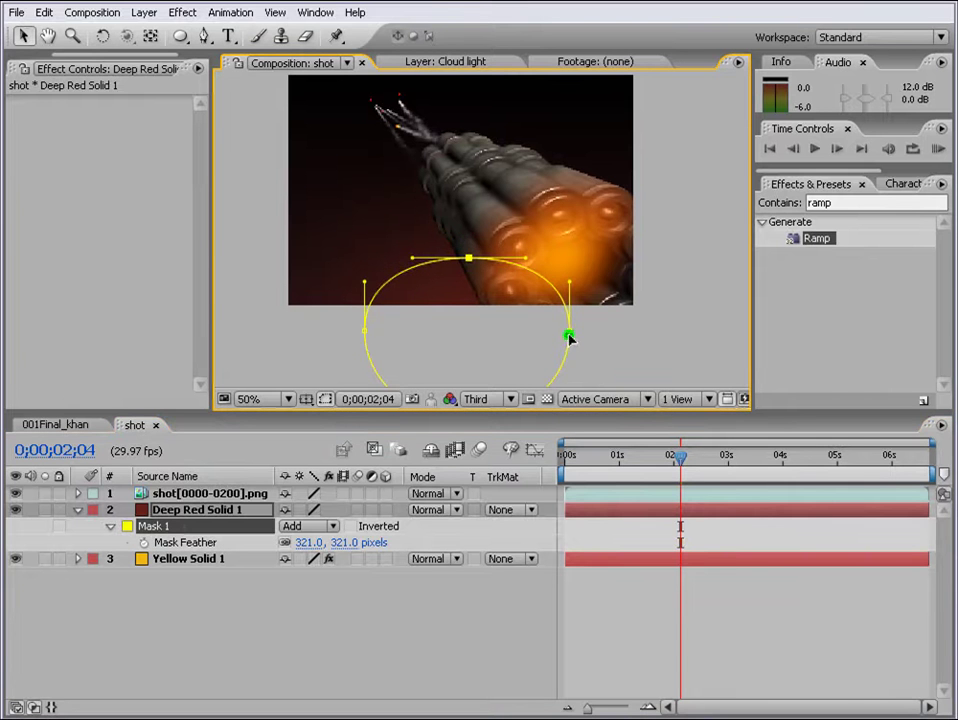
left_click_drag(568, 337, 582, 336)
left_click_drag(368, 332, 341, 341)
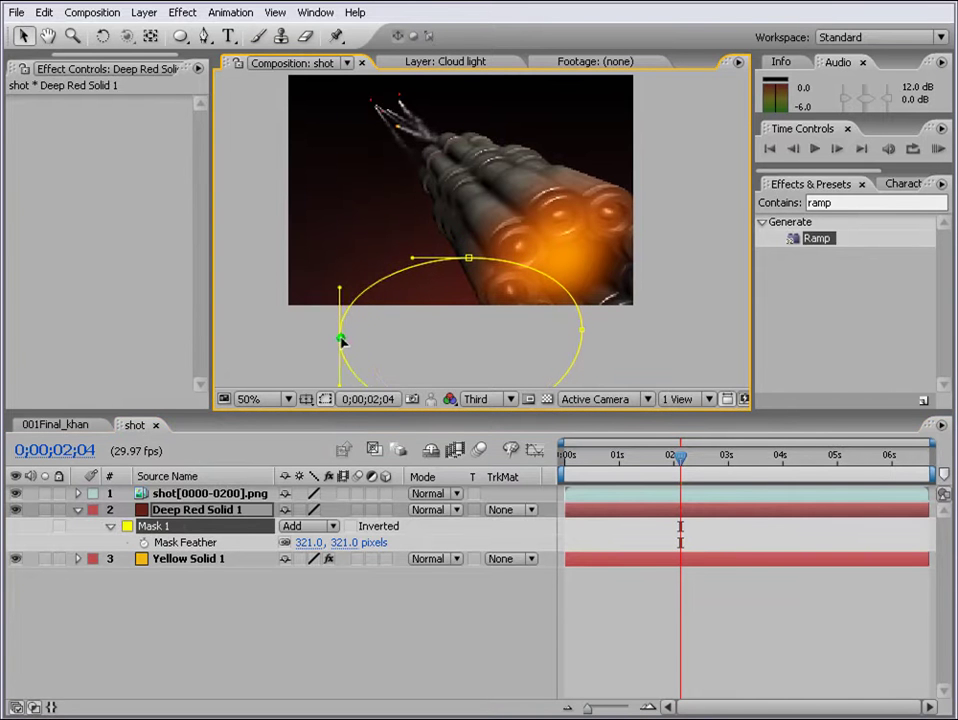
left_click_drag(468, 259, 458, 265)
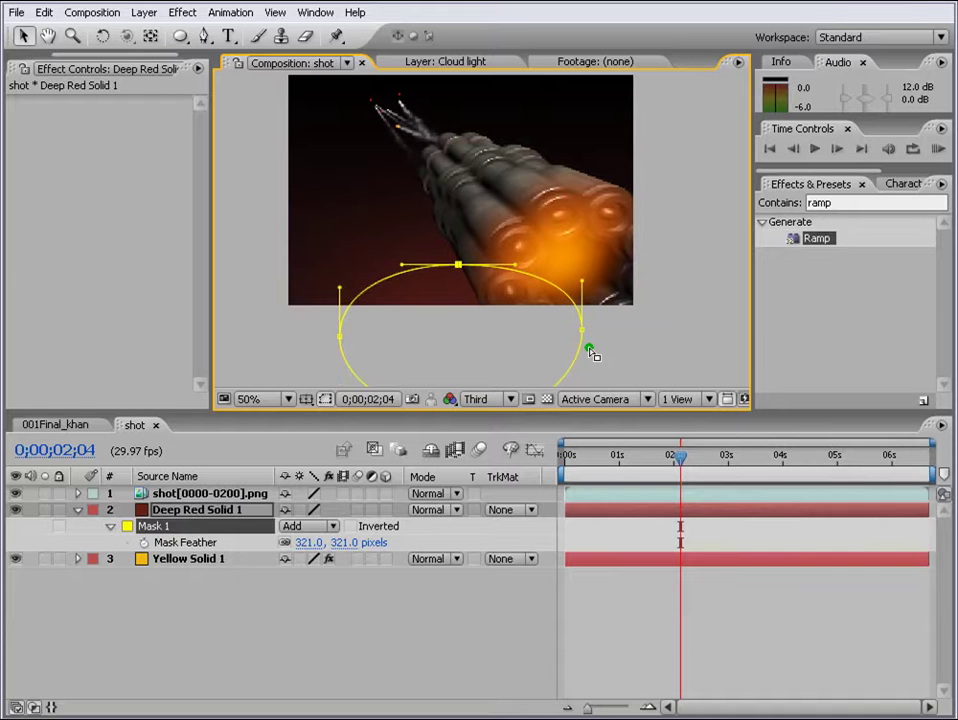
left_click(657, 359)
scroll(571, 318, "down", 1)
left_click(618, 637)
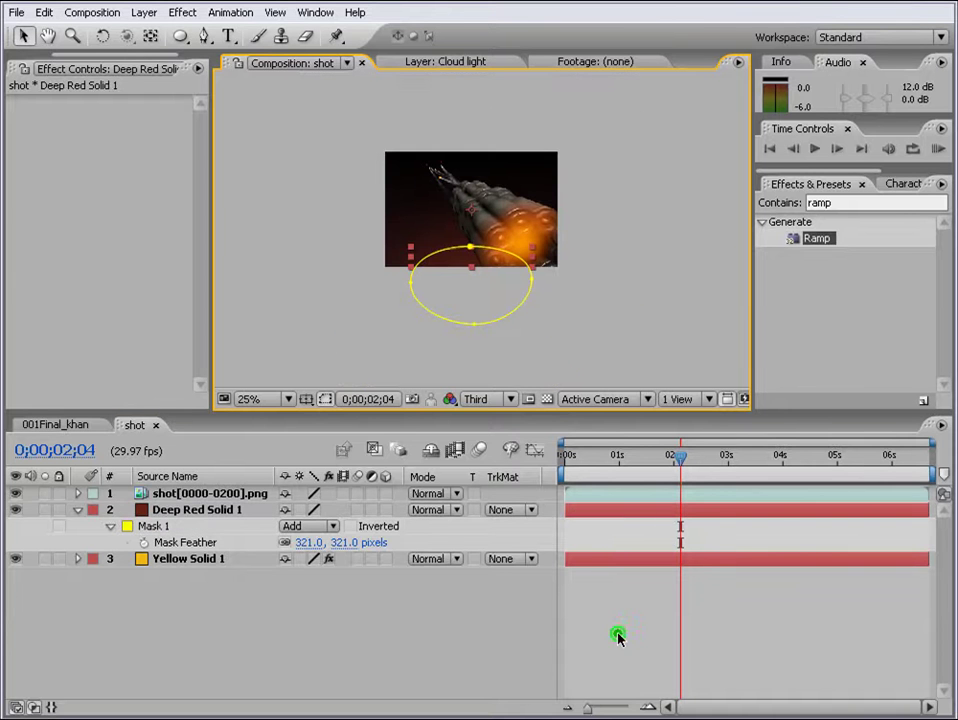
scroll(513, 380, "up", 1)
scroll(513, 380, "down", 1)
Step: Rename the yellow solid layer BG and the deep red solid layer Bgsmall
left_click(218, 558)
key("Return")
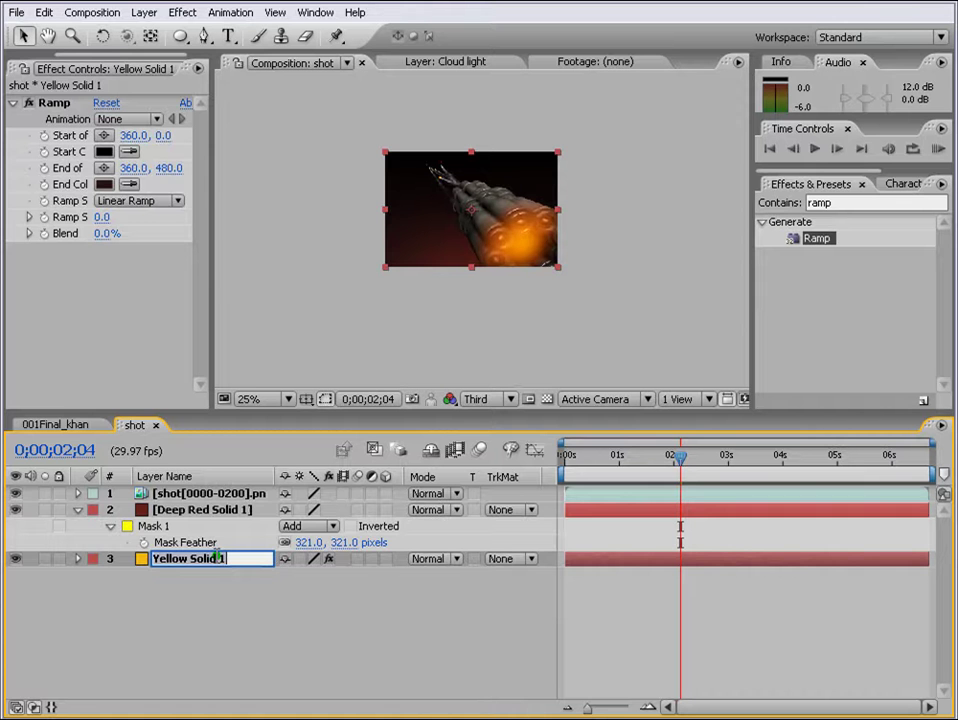
type("BG")
key("Return")
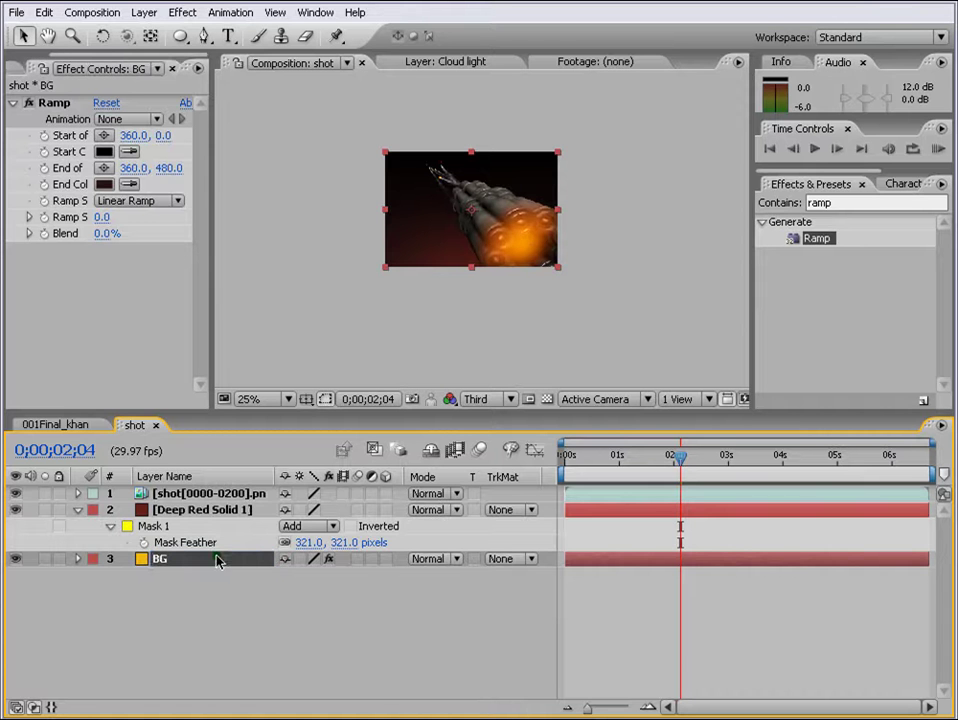
left_click(240, 510)
key("Return")
type("Bgsmall")
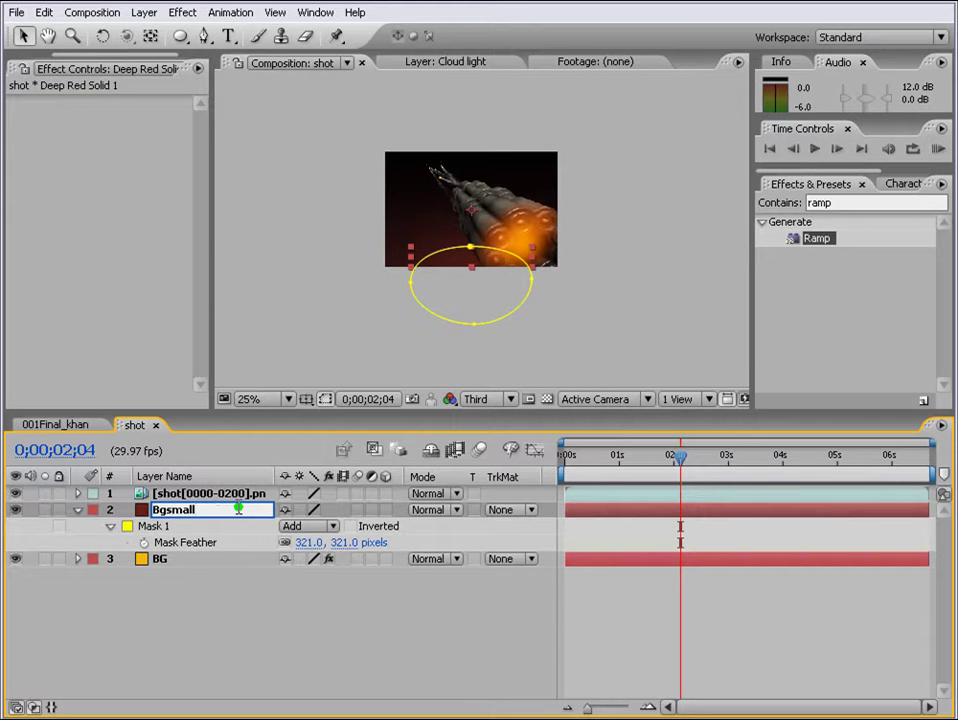
key("Return")
key("period")
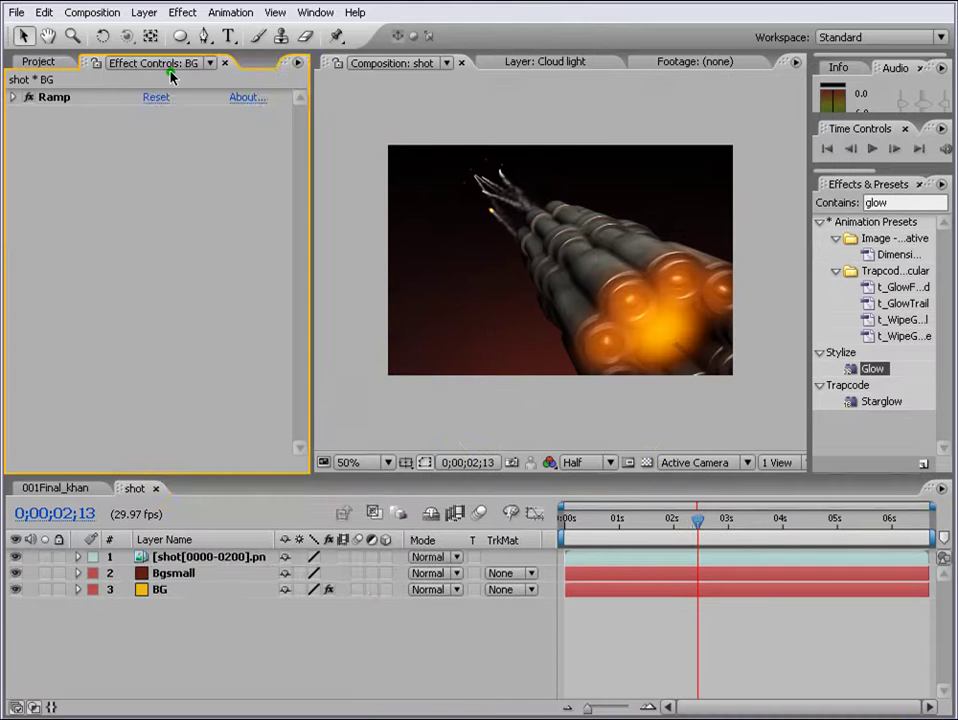
Step: Add a new 720 x 480 deep red solid named clouds
left_click(145, 13)
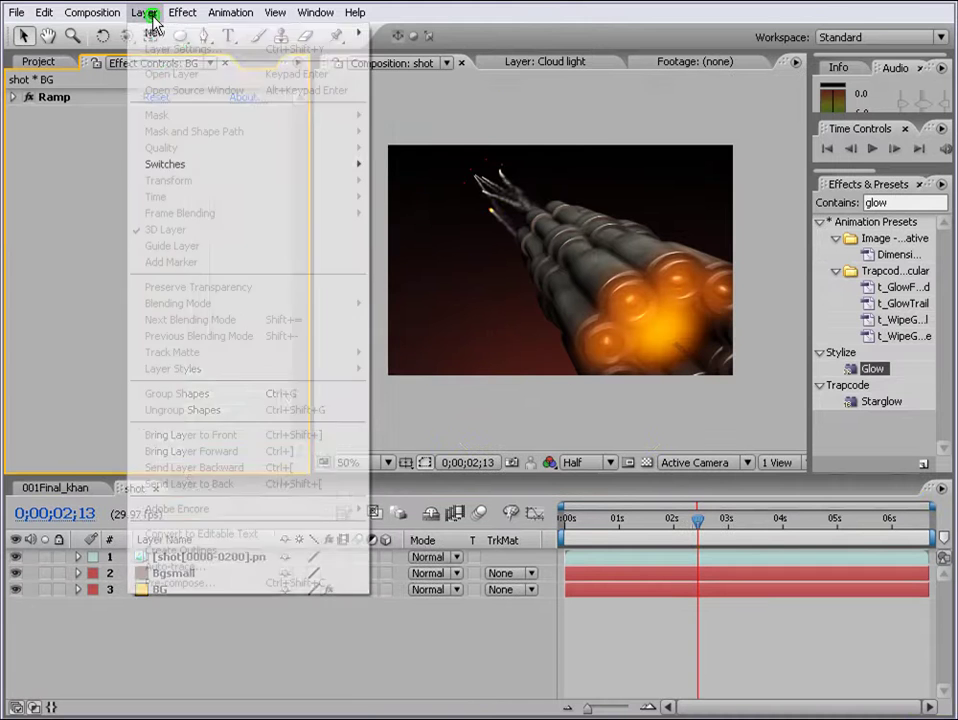
mouse_move(352, 33)
left_click(390, 49)
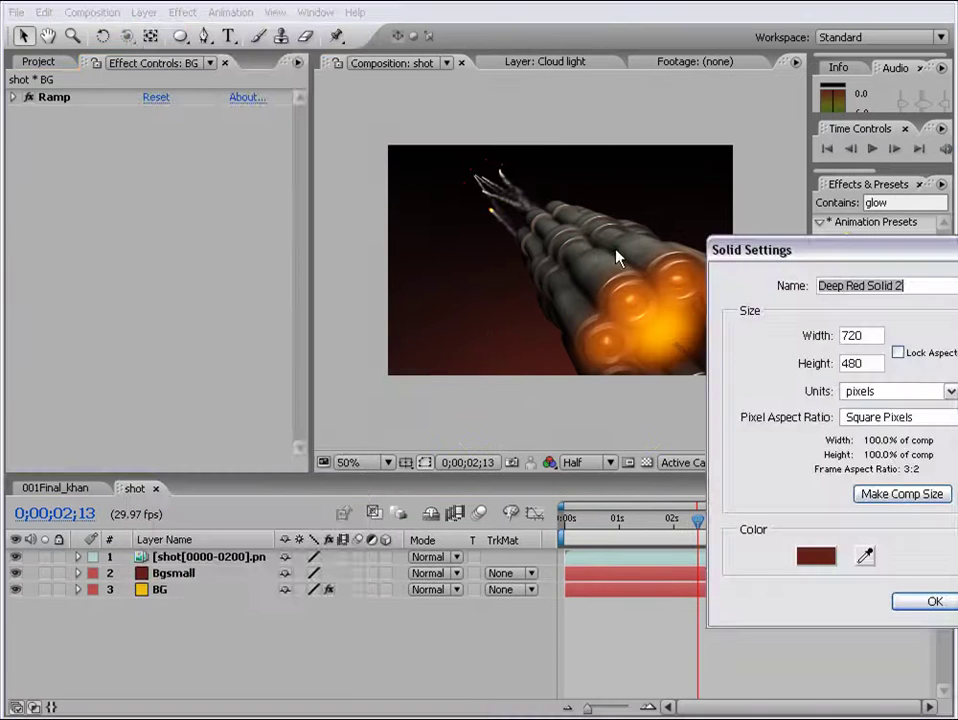
type("cloud")
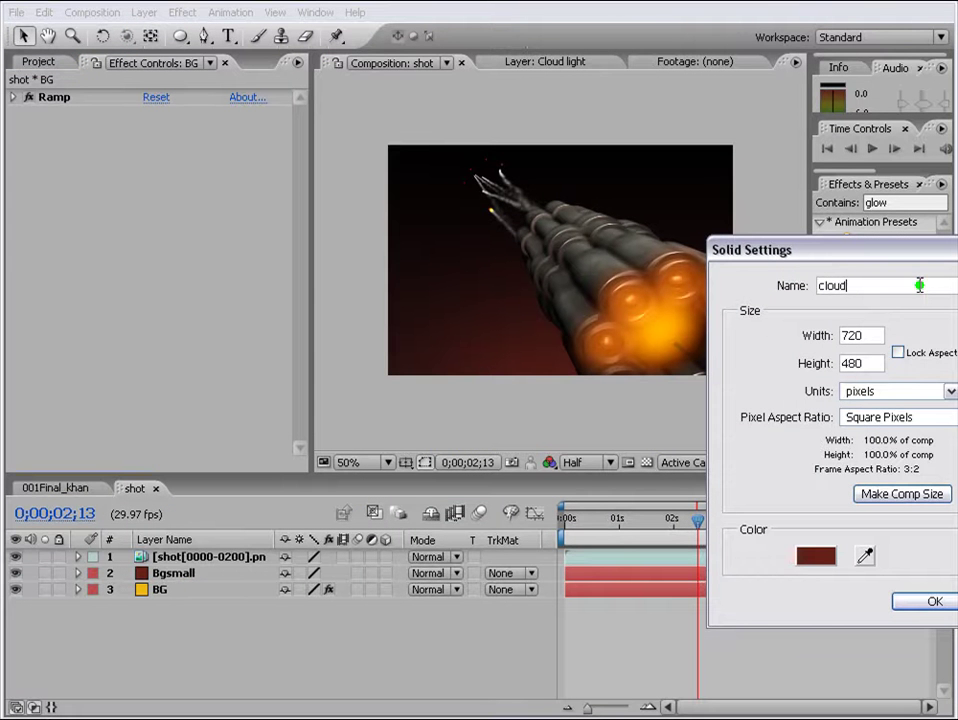
type("s")
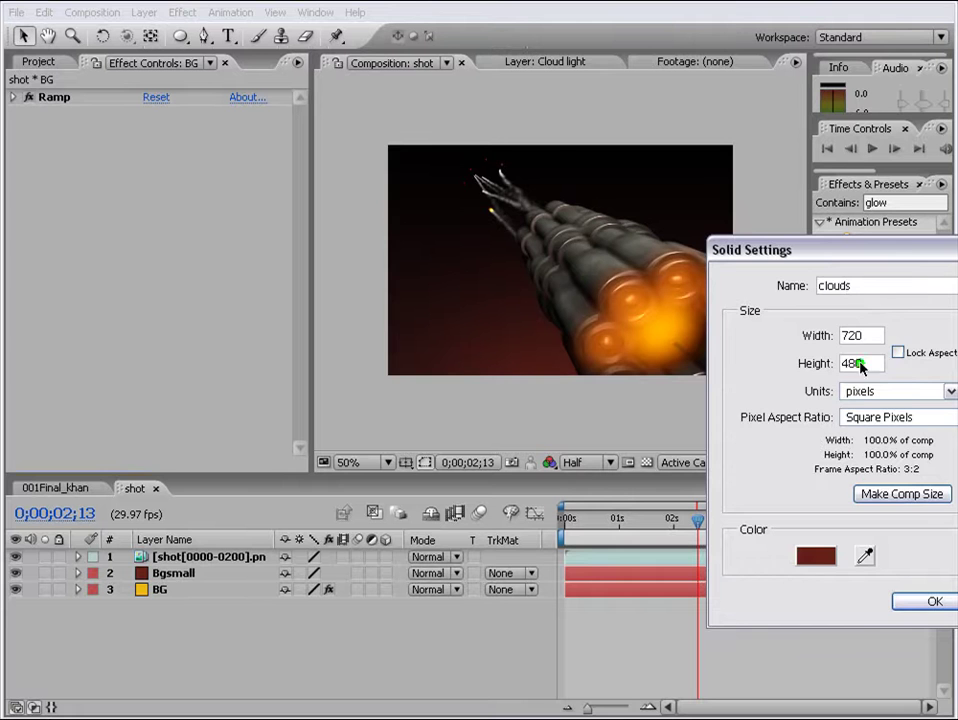
left_click(928, 601)
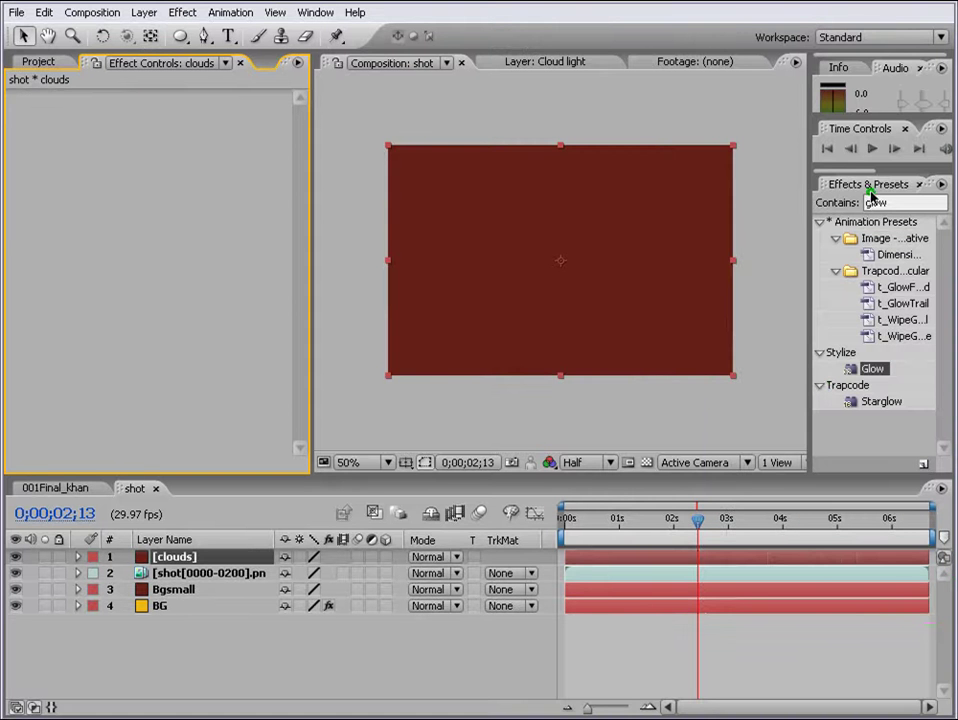
Step: Find the Fractal Noise effect and apply it to the clouds layer
left_click(812, 248)
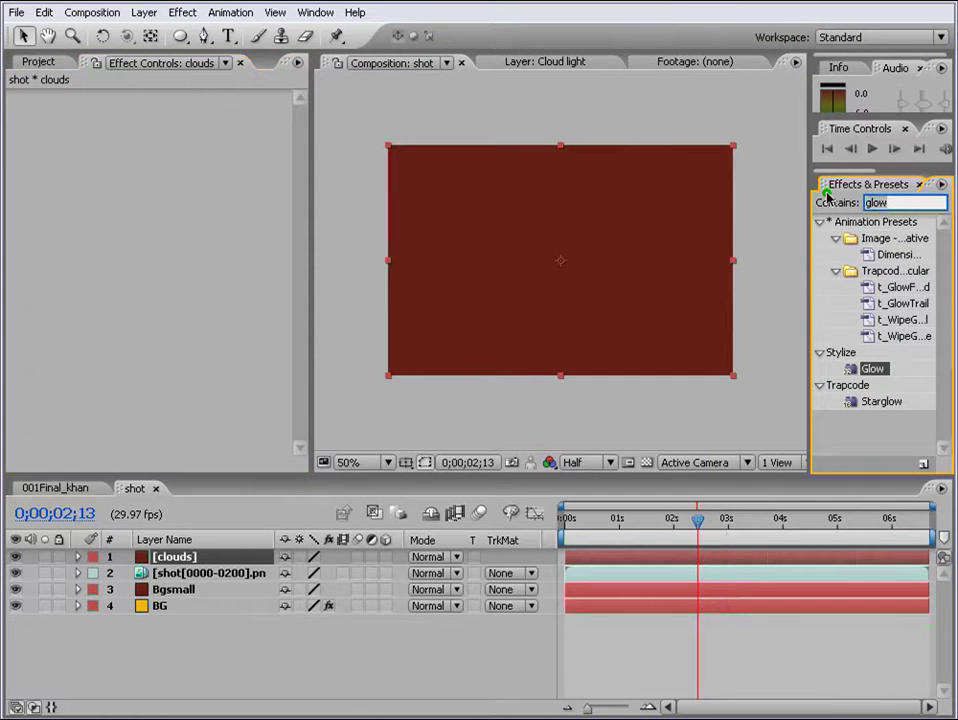
type("fractal")
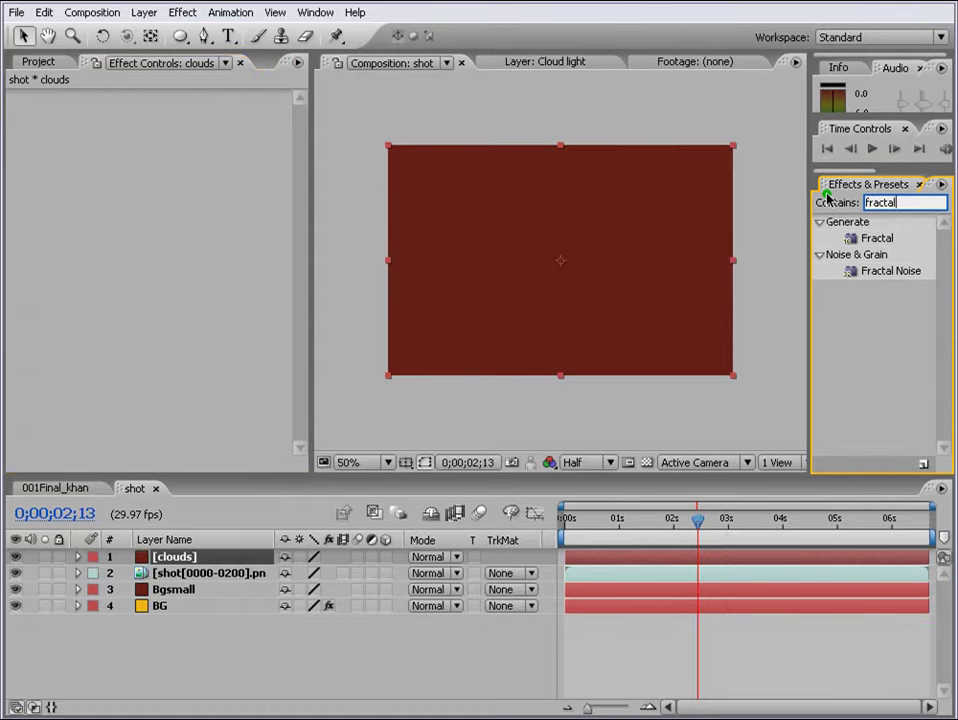
left_click_drag(875, 272, 609, 560)
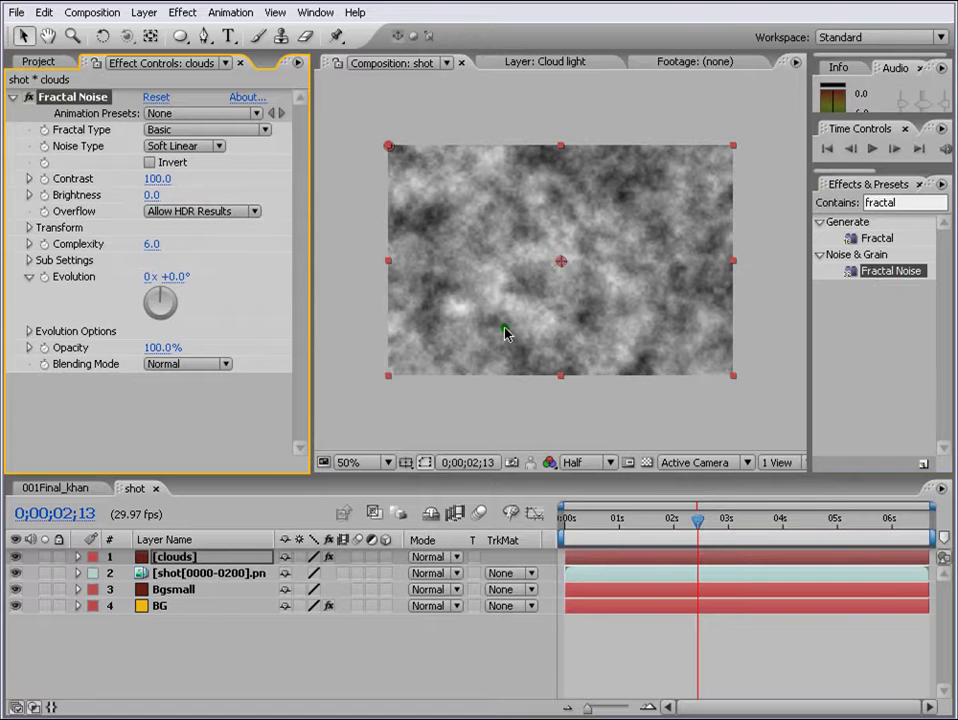
left_click_drag(312, 283, 267, 280)
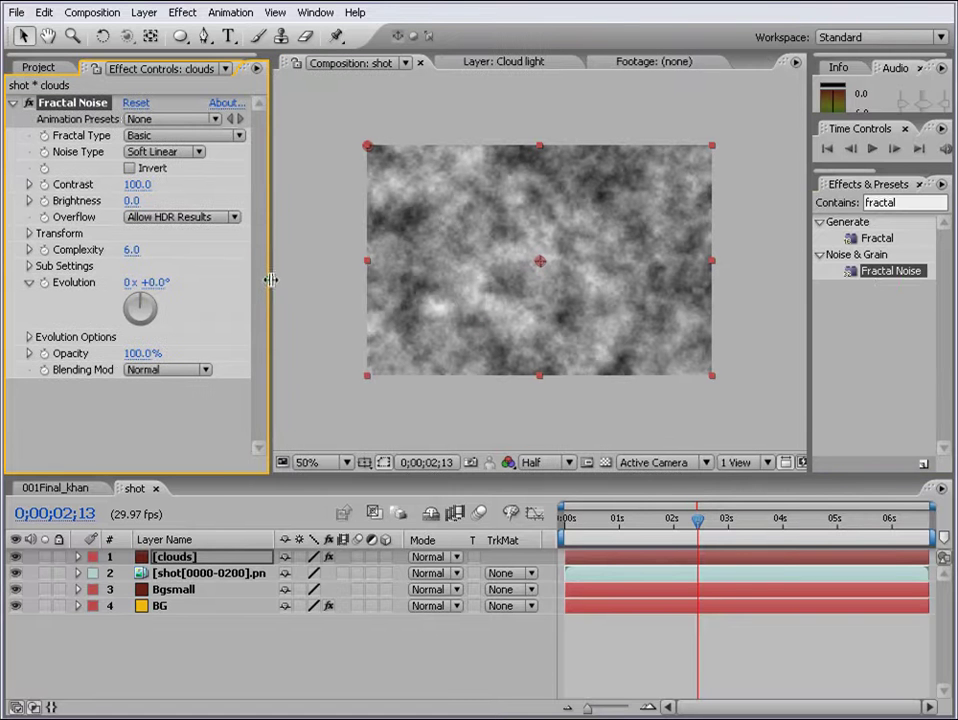
Step: Set the clouds layer's Fractal Noise to the Dynamic fractal type, with contrast 160 and brightness -30
left_click(162, 140)
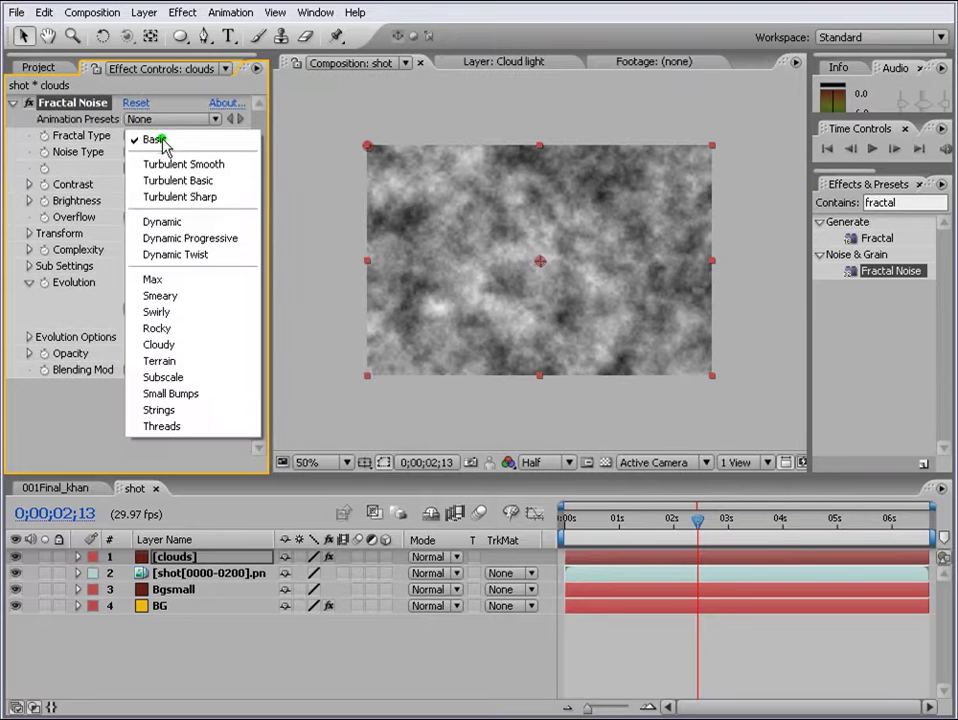
left_click(180, 220)
key("e")
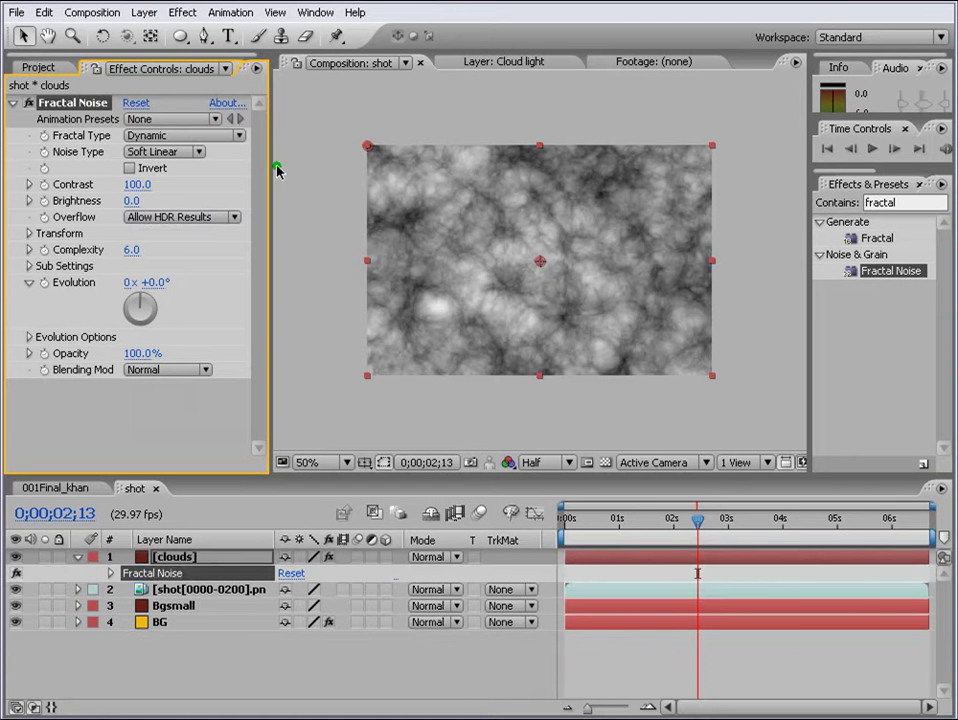
left_click_drag(136, 184, 188, 184)
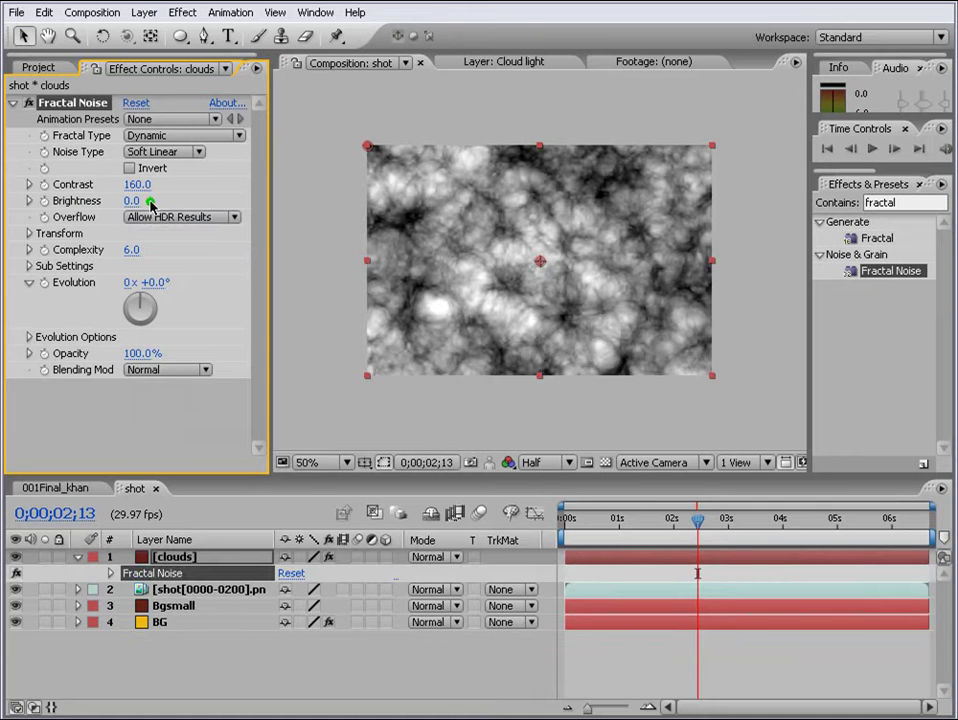
left_click_drag(127, 201, 105, 204)
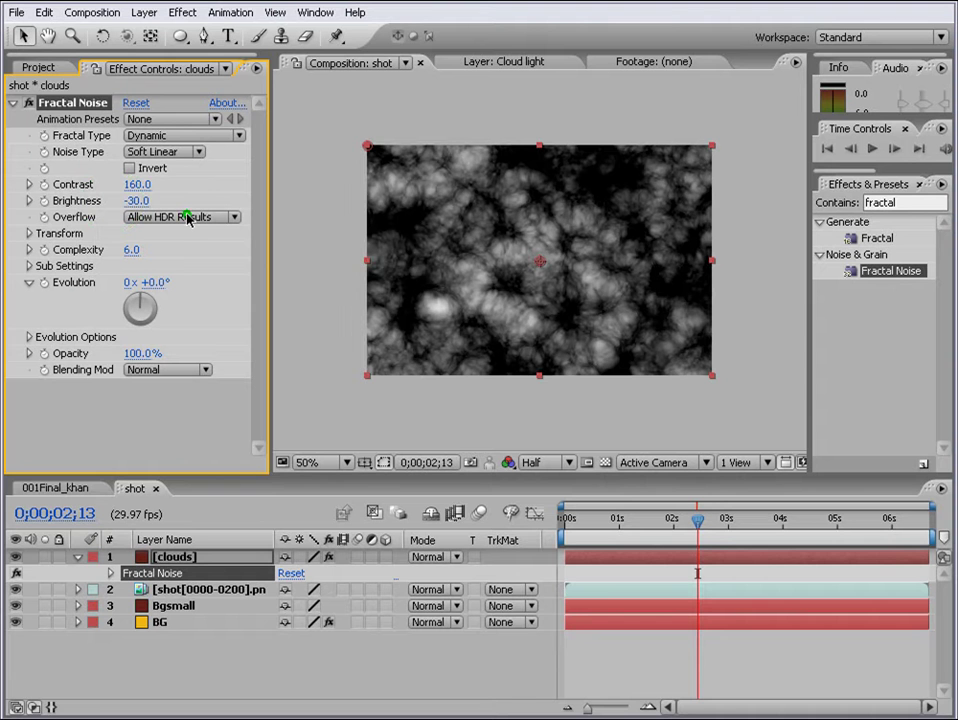
Step: Animate the Fractal Noise Evolution of the clouds layer with the expression time*200
left_click(44, 284, "alt")
type("time*200")
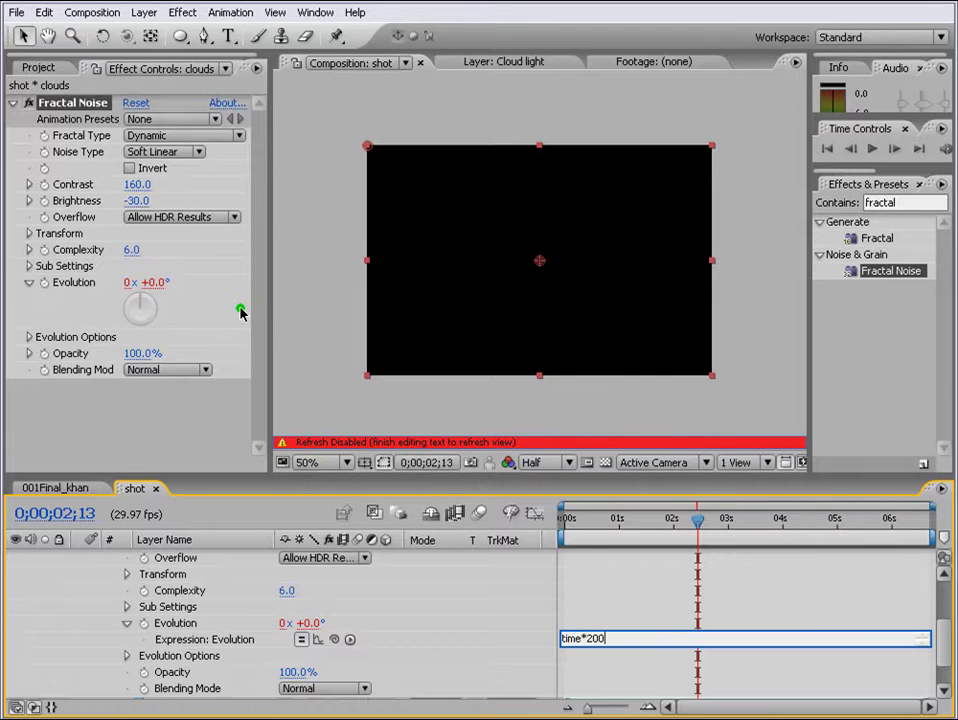
left_click(617, 571)
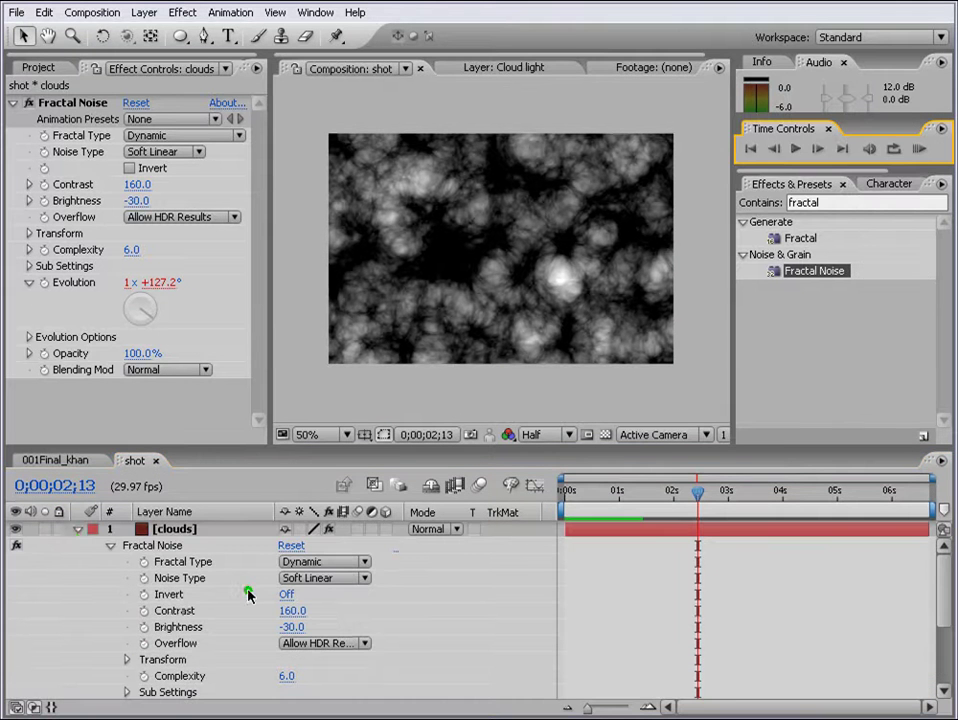
left_click(78, 530)
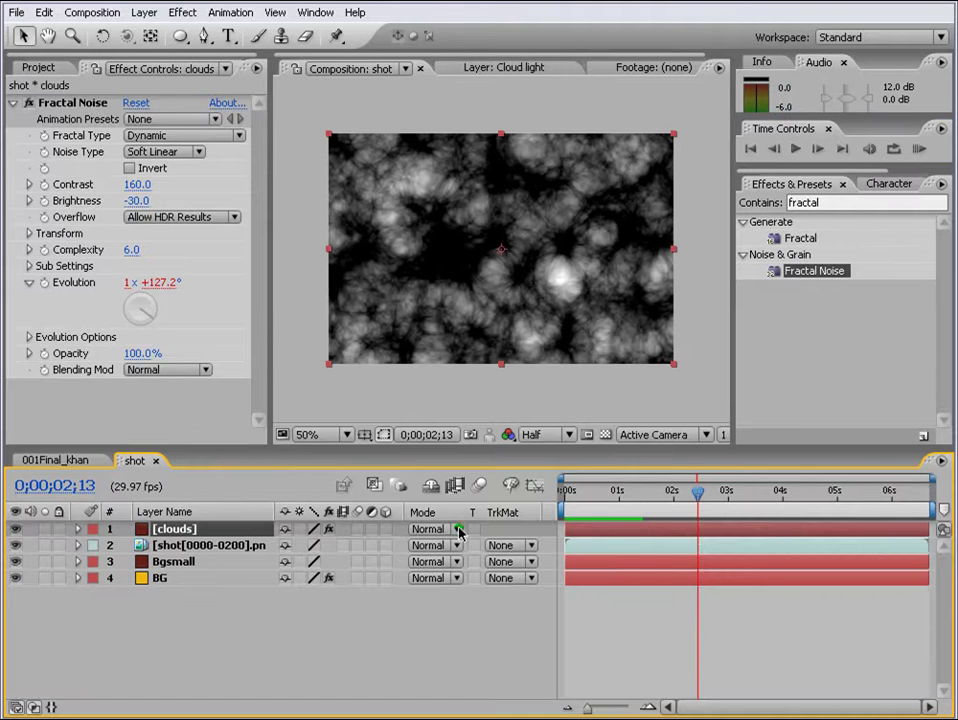
Step: Set the clouds layer's blending mode to Screen and place it directly beneath the shot footage layer
left_click(456, 530)
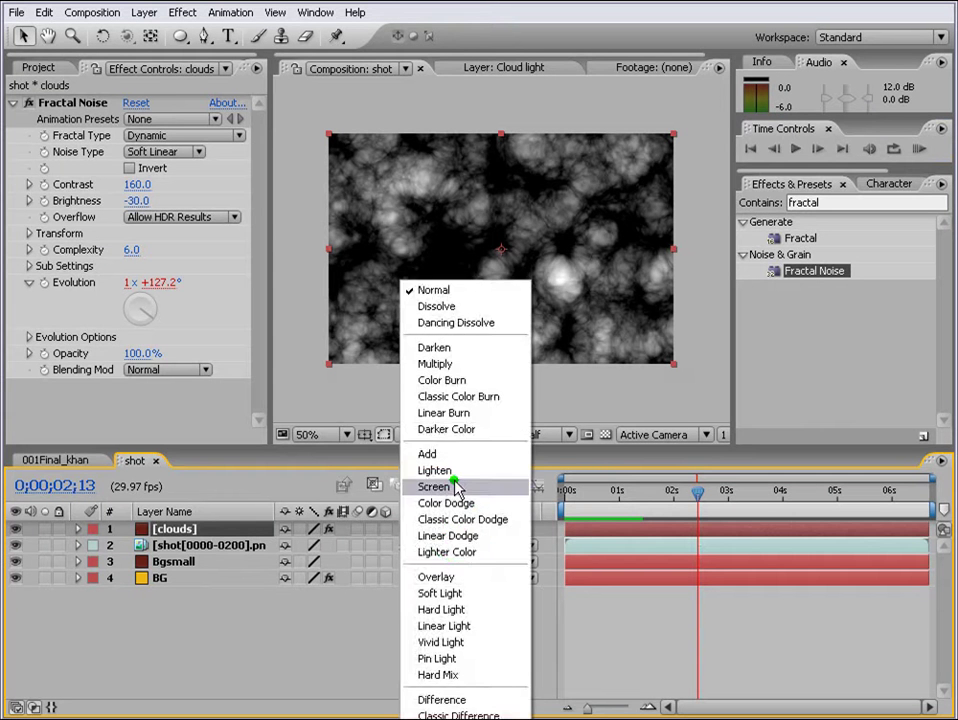
left_click(456, 487)
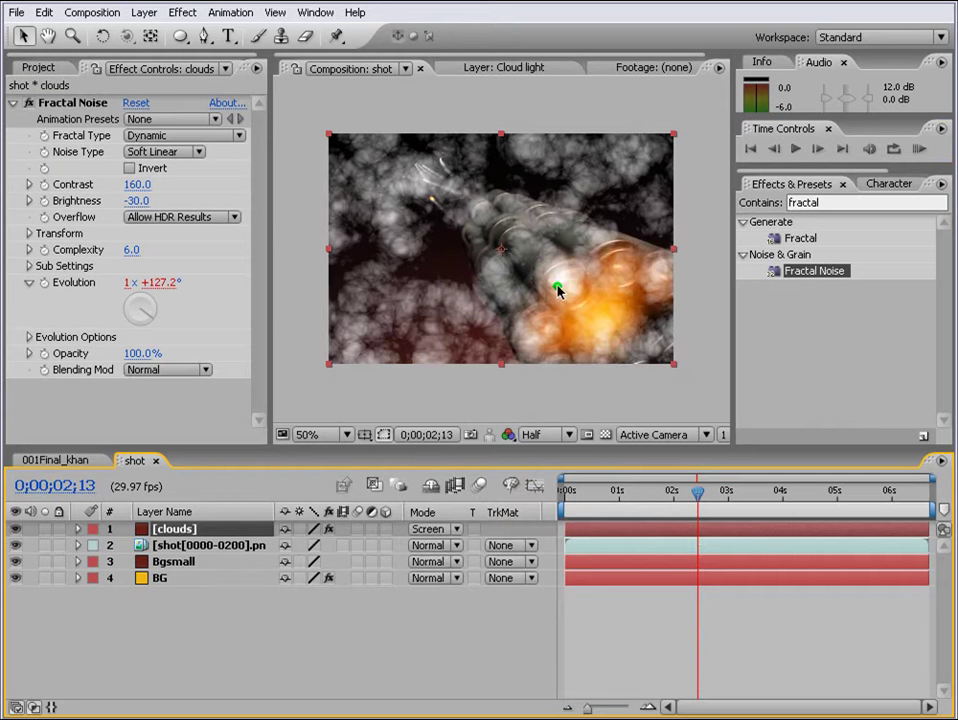
left_click(183, 549)
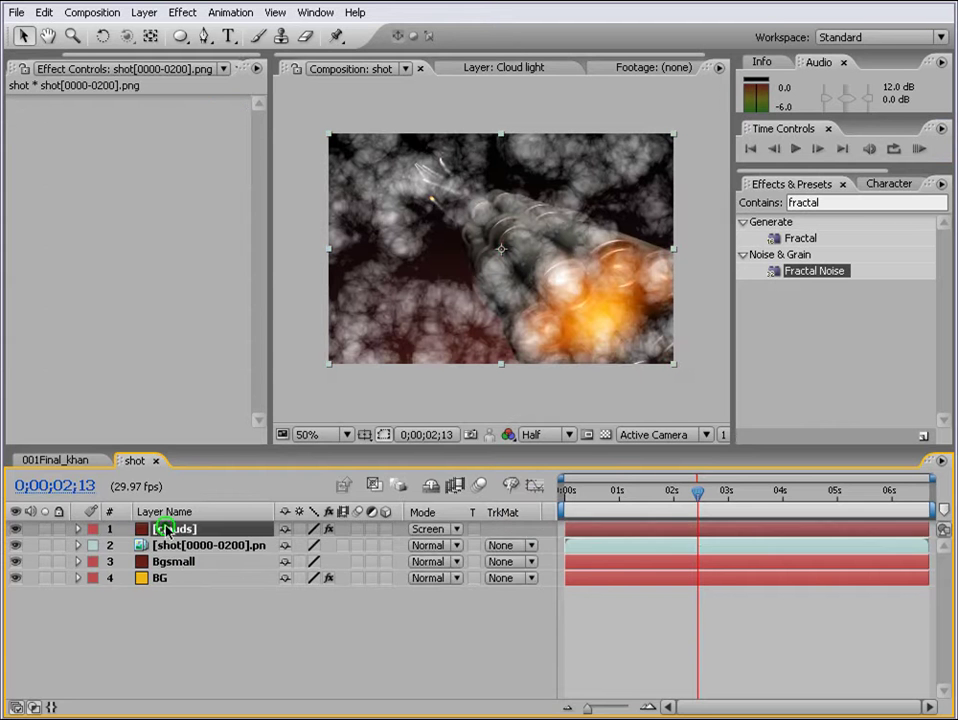
left_click_drag(165, 530, 168, 588)
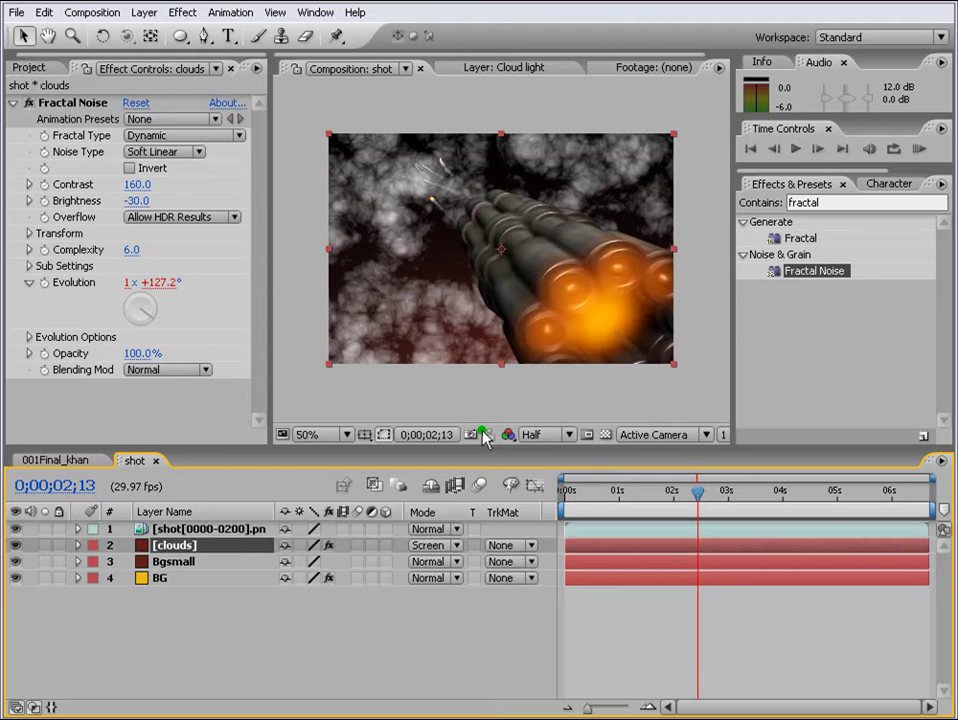
Step: Hide the shot footage layer and make the clouds layer 3D
left_click(16, 529)
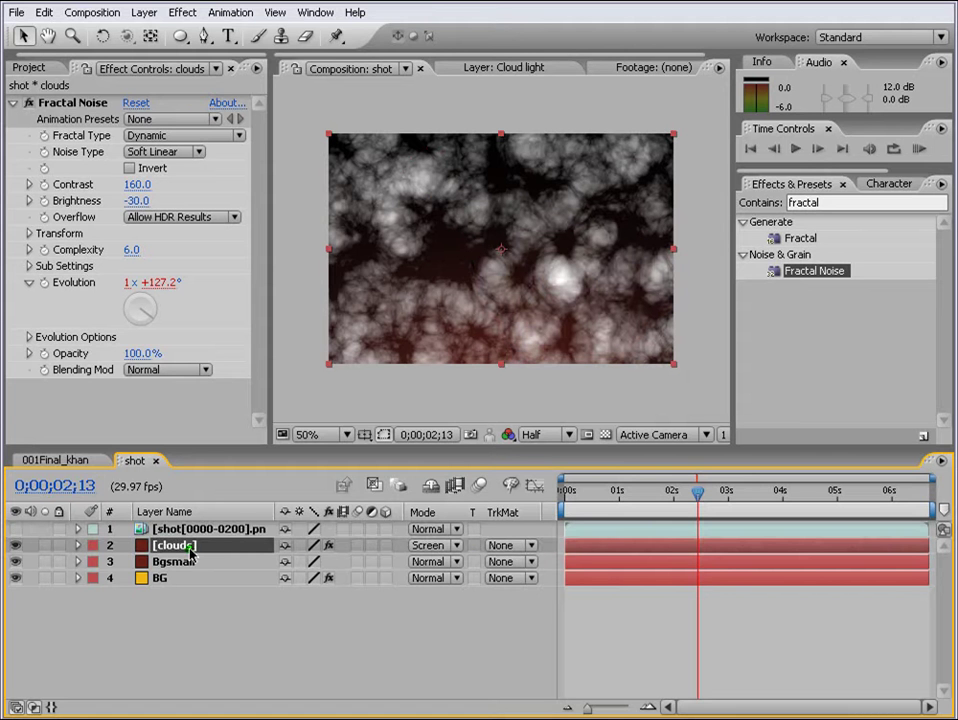
left_click(386, 545)
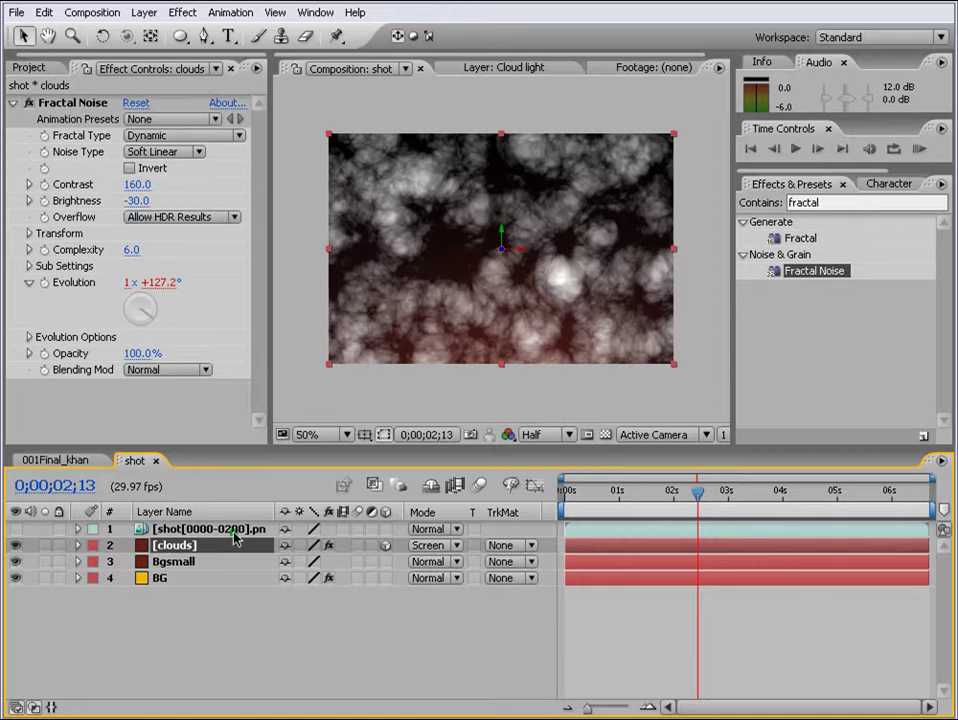
Step: Set the clouds layer's X Rotation to 85° and raise the layer to the frame's upper edge
key("r")
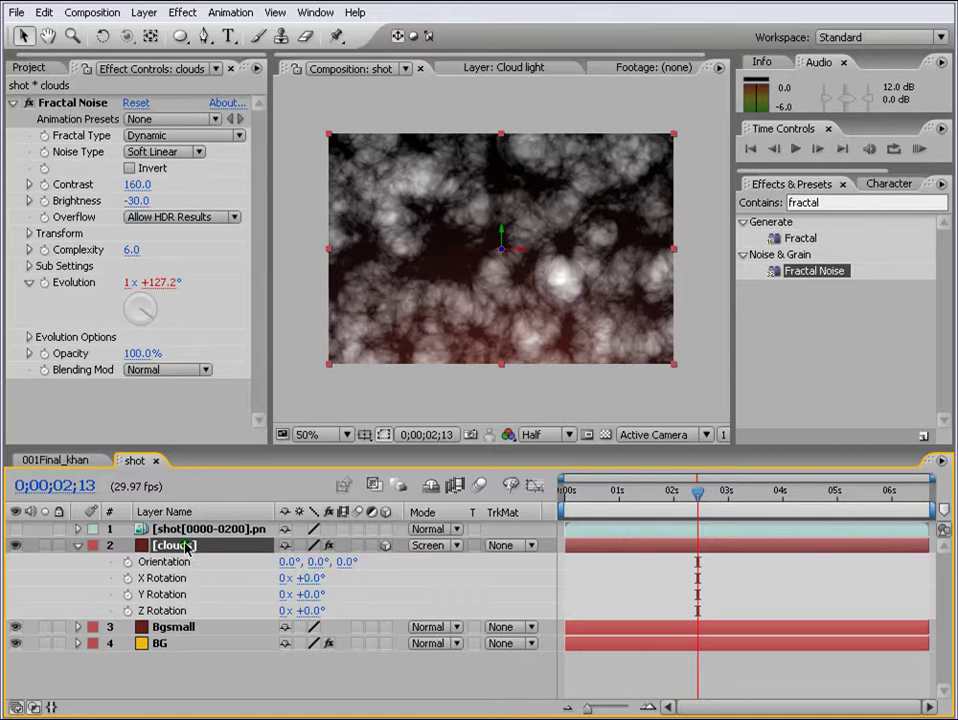
mouse_move(313, 582)
left_mouse_down()
mouse_move(331, 579)
mouse_move(316, 582)
left_mouse_up()
left_click(316, 582)
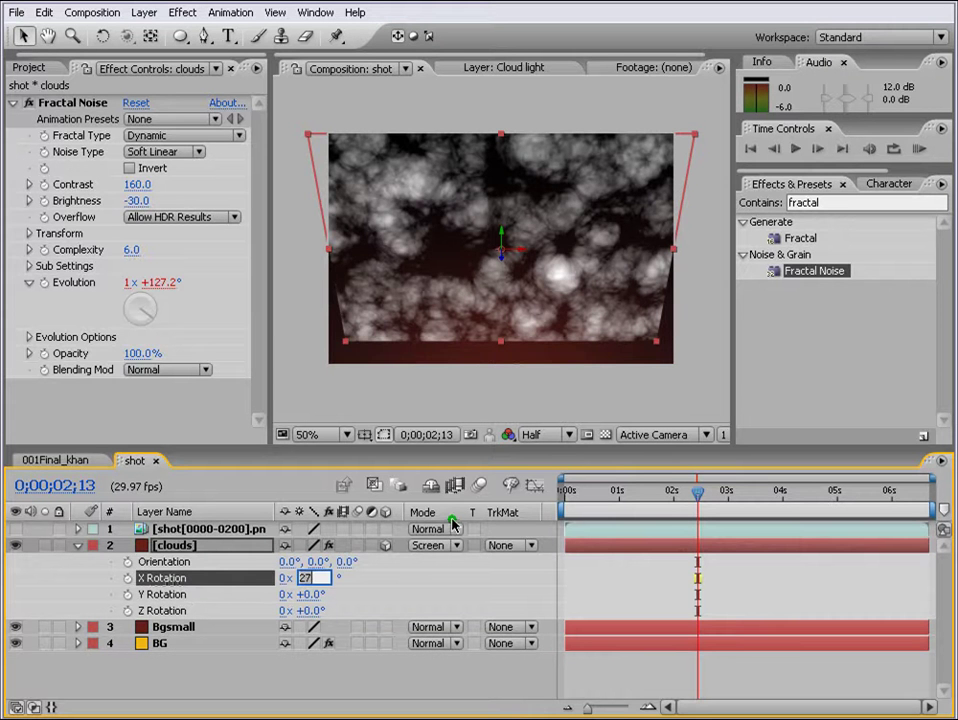
key("Return")
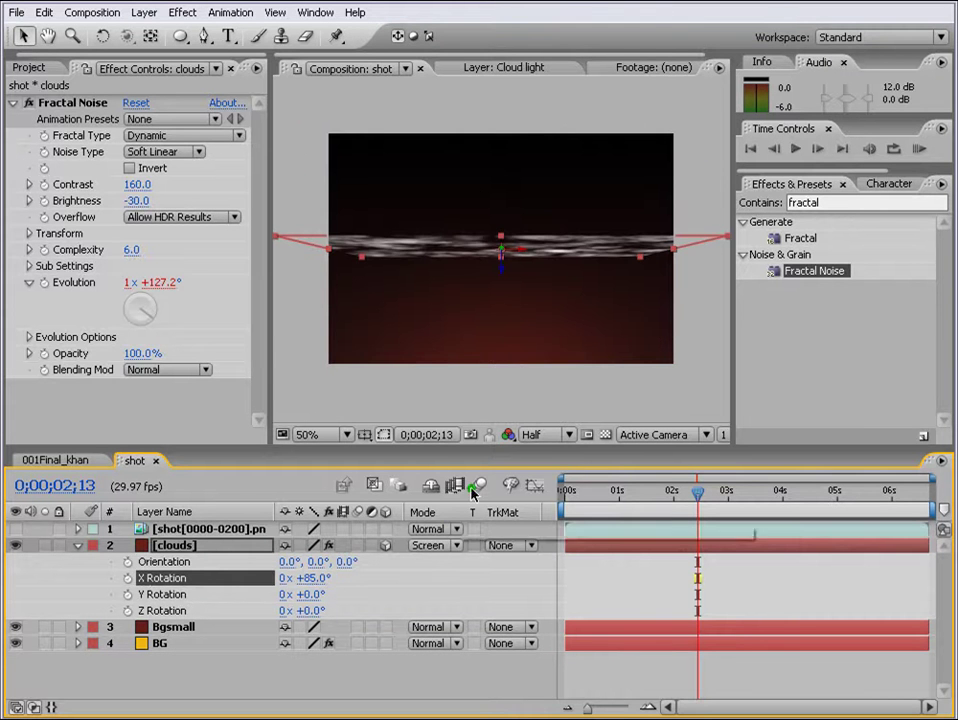
left_click_drag(505, 275, 508, 224)
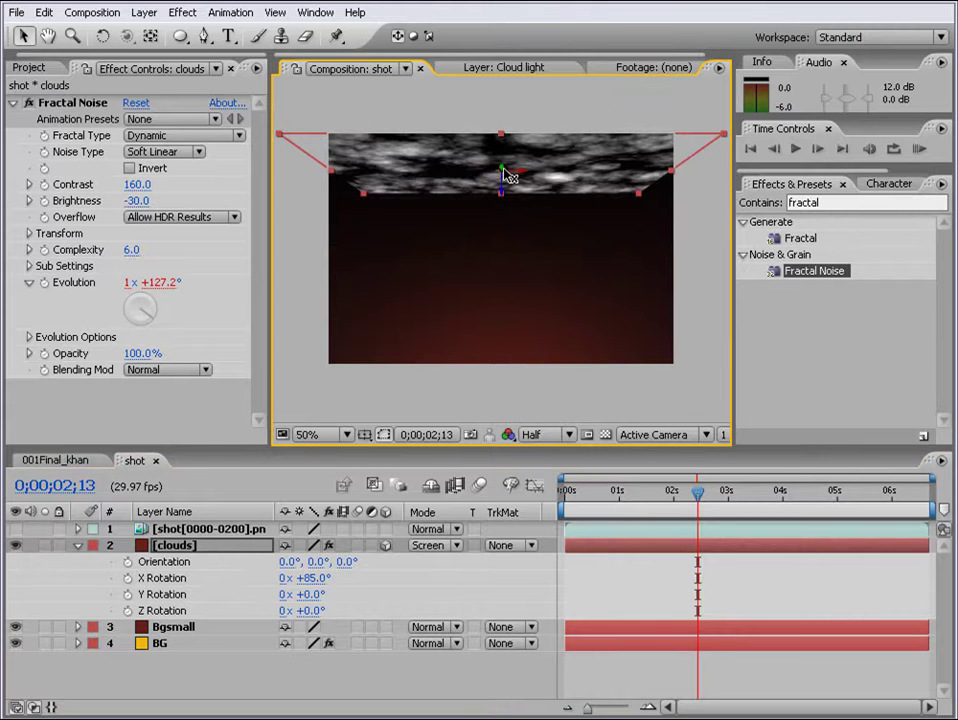
Step: Move the clouds layer to the middle of the frame and enlarge it until it extends past the frame's sides
left_click_drag(503, 170, 835, 595)
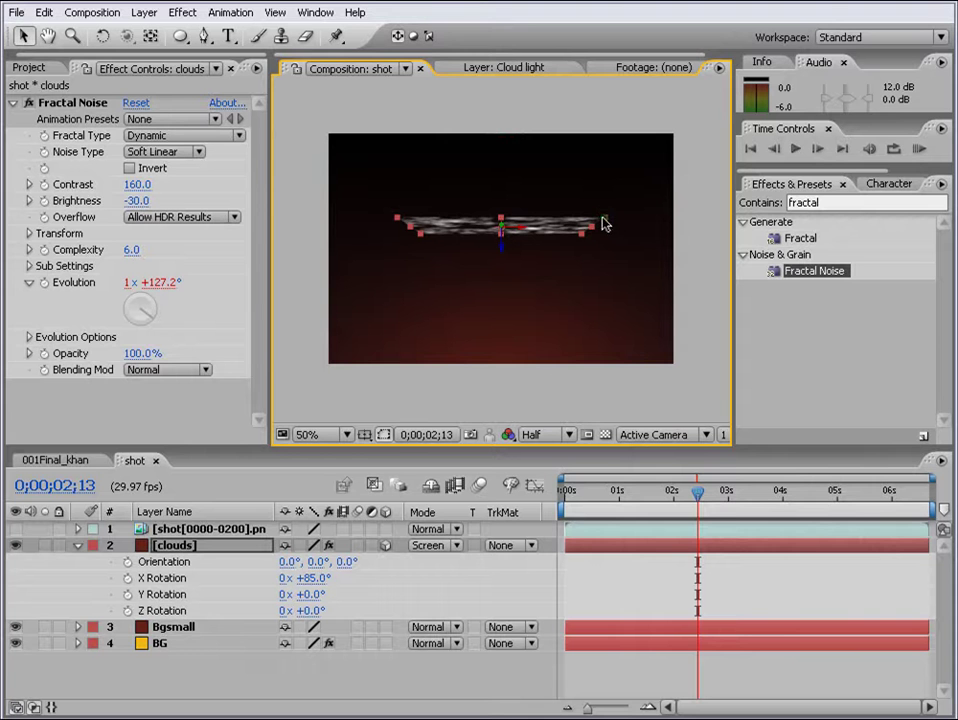
left_click_drag(607, 224, 658, 141)
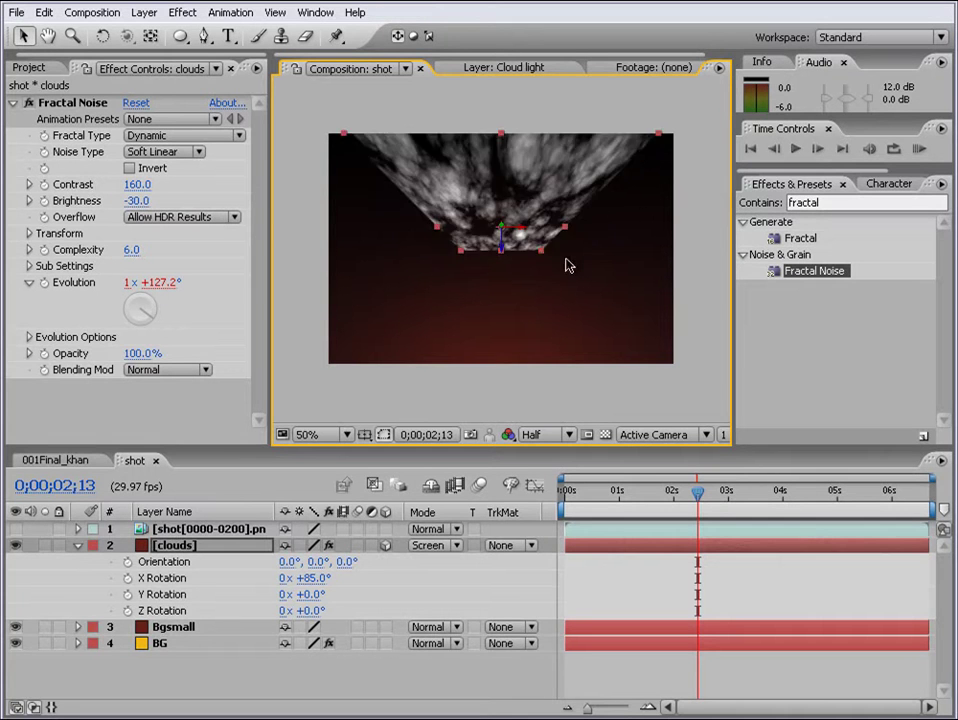
left_click_drag(541, 259, 587, 272)
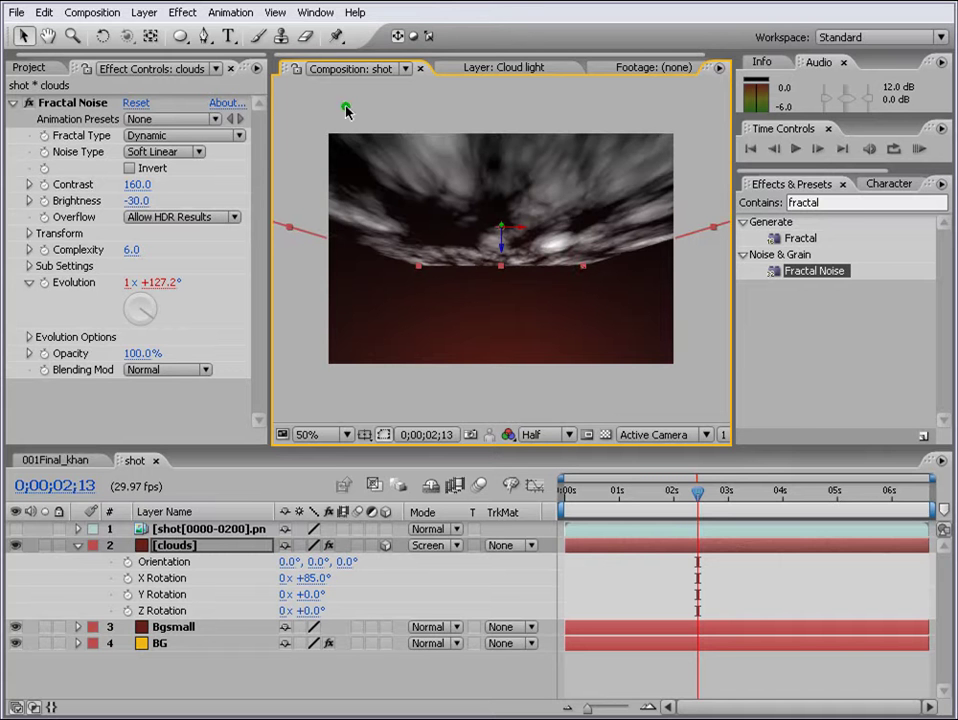
Step: Add an elliptical mask that fills the whole clouds layer
left_click(181, 37)
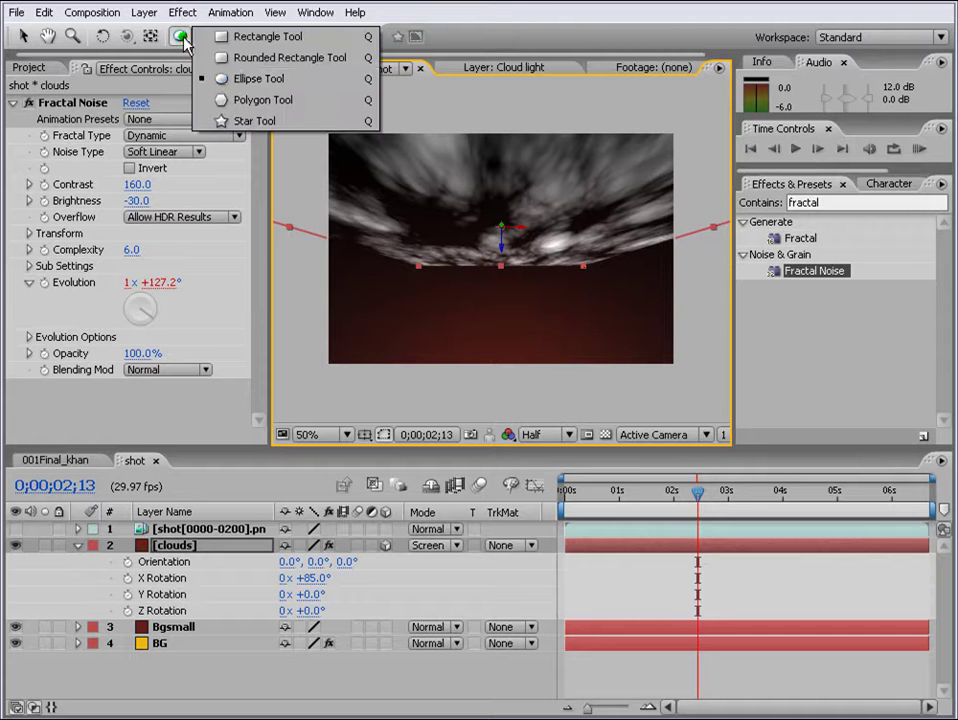
left_click(222, 78)
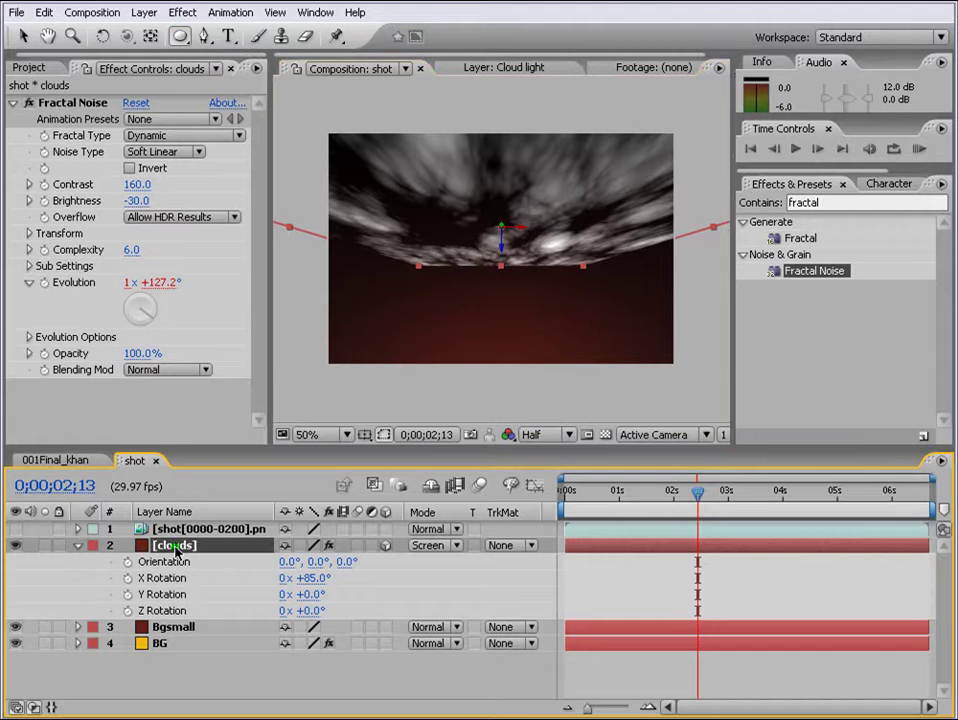
double_click(182, 37)
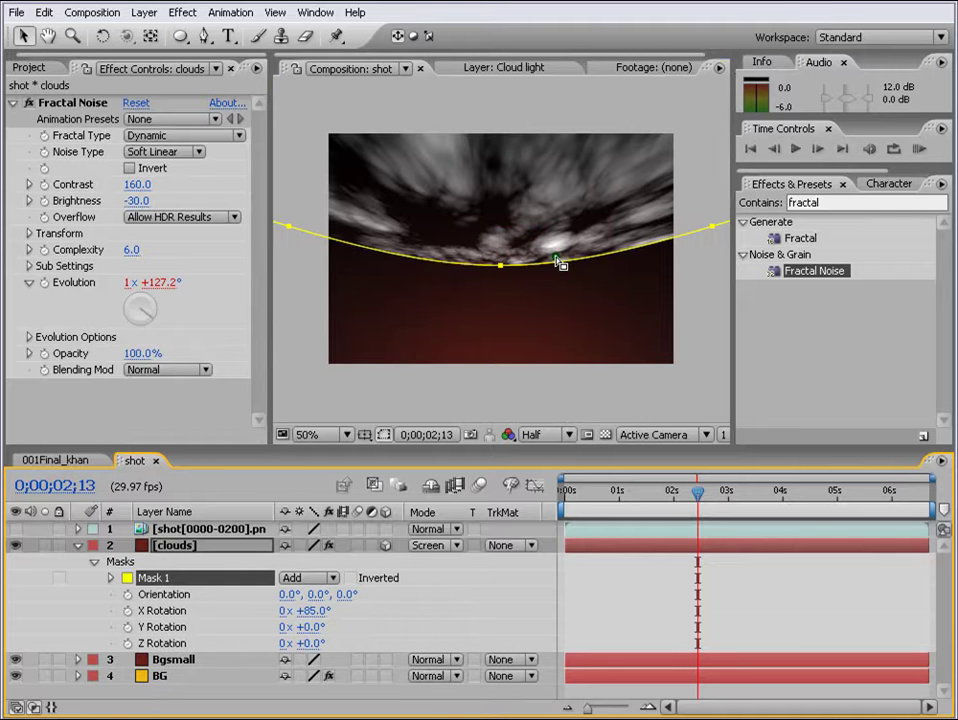
Step: Open the clouds layer on its own and shrink its elliptical mask evenly around the centre, leaving a margin inside the layer edges
double_click(598, 549)
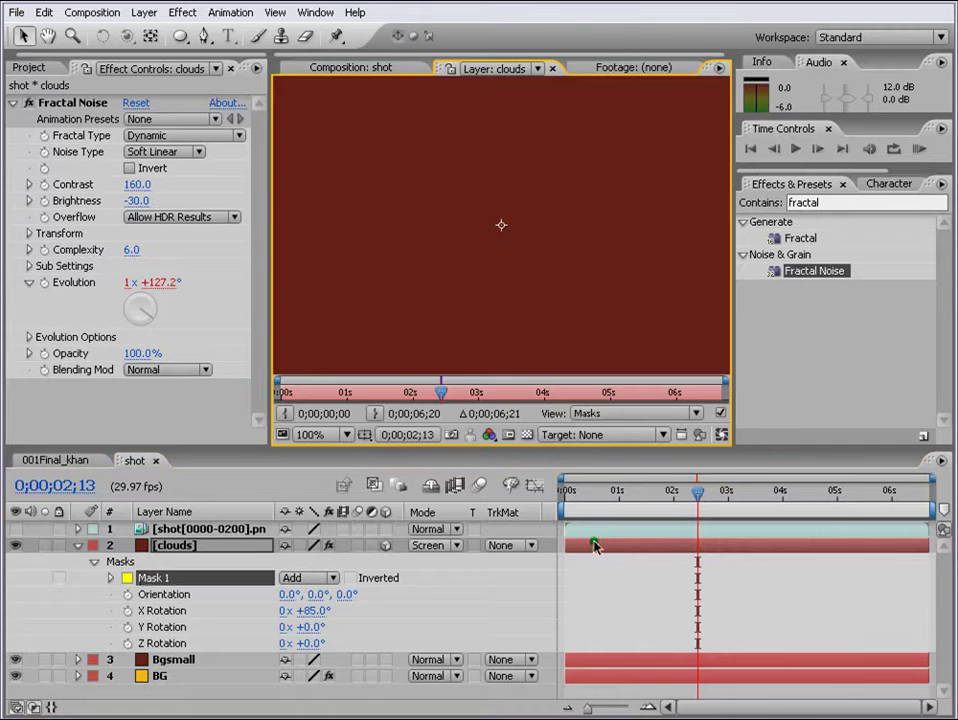
scroll(525, 208, "down", 3)
scroll(525, 208, "up", 2)
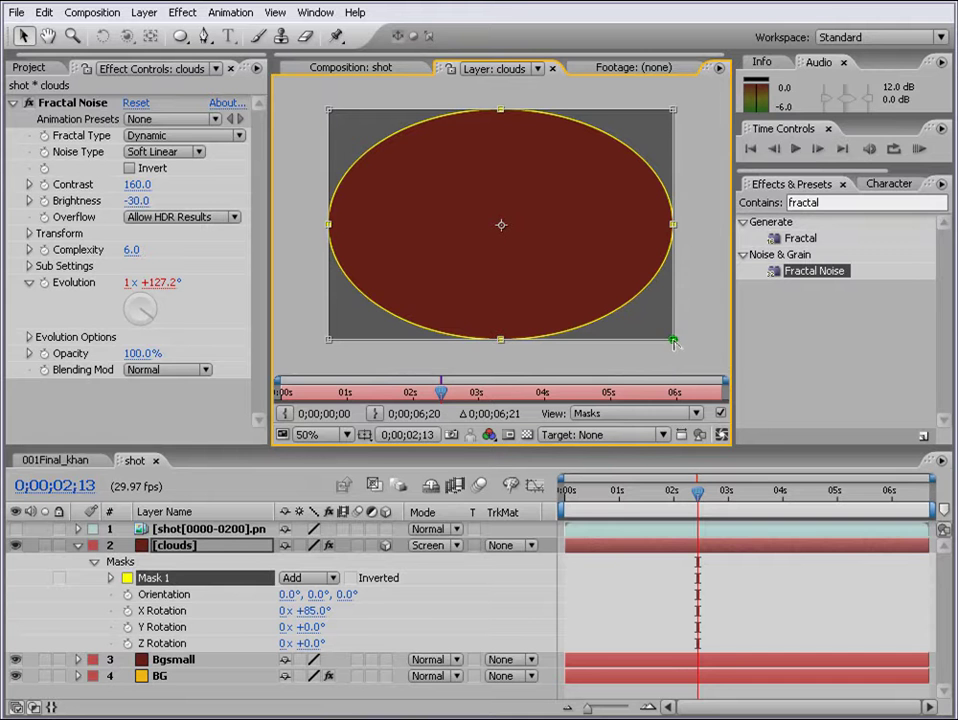
left_click_drag(673, 340, 645, 316)
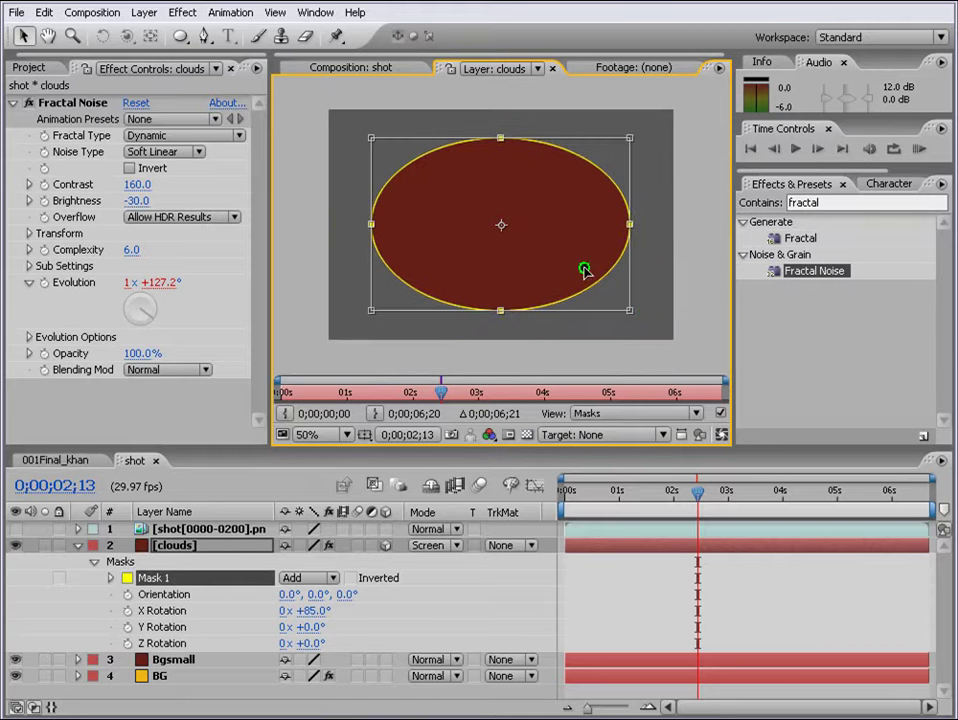
left_click(563, 318)
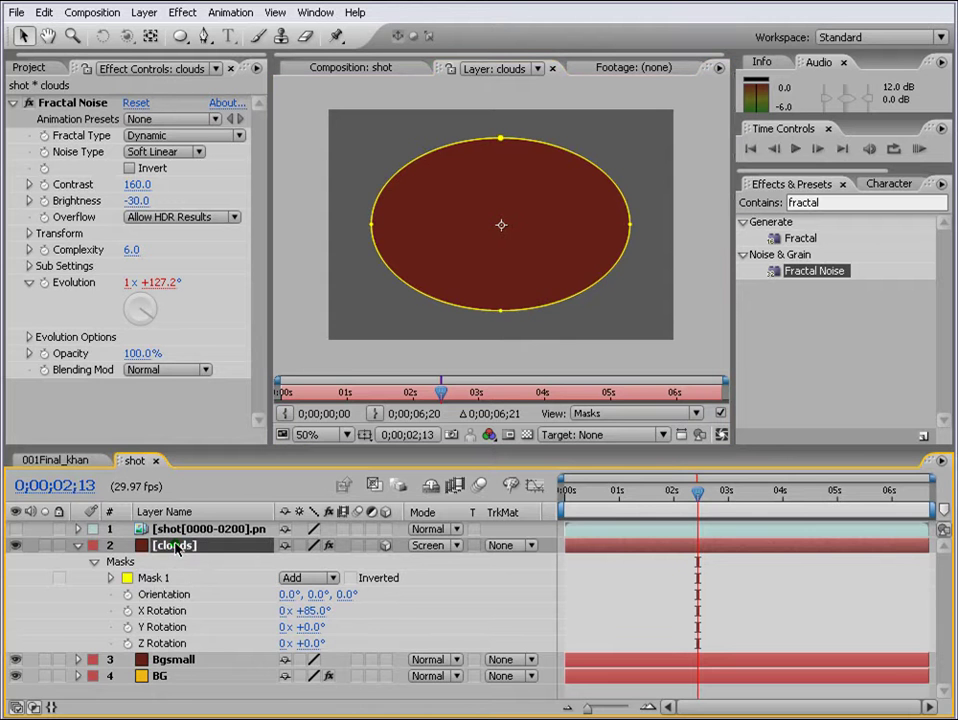
Step: Set the clouds layer's Mask Feather to 177 pixels and return to the shot composition view
key("f")
left_click_drag(314, 578, 403, 602)
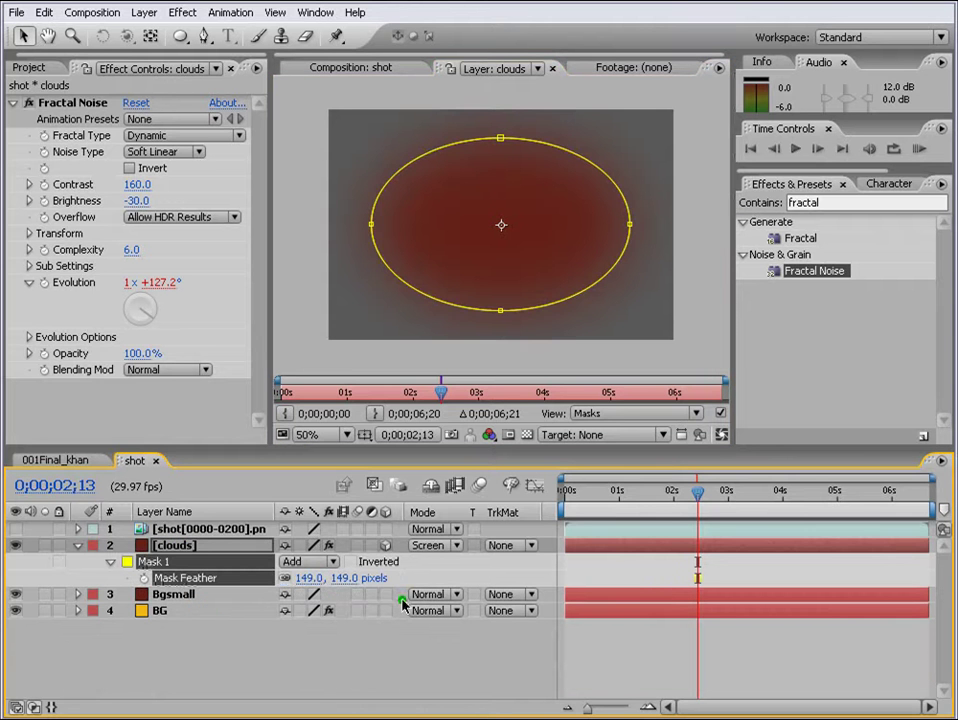
left_click_drag(330, 593, 364, 577)
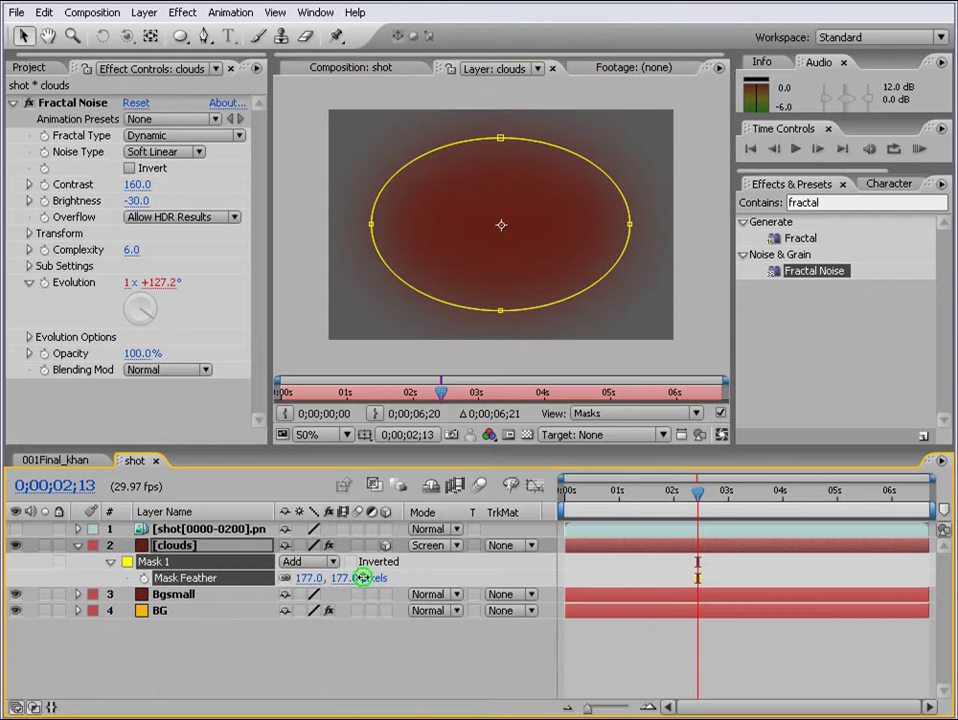
left_click(368, 68)
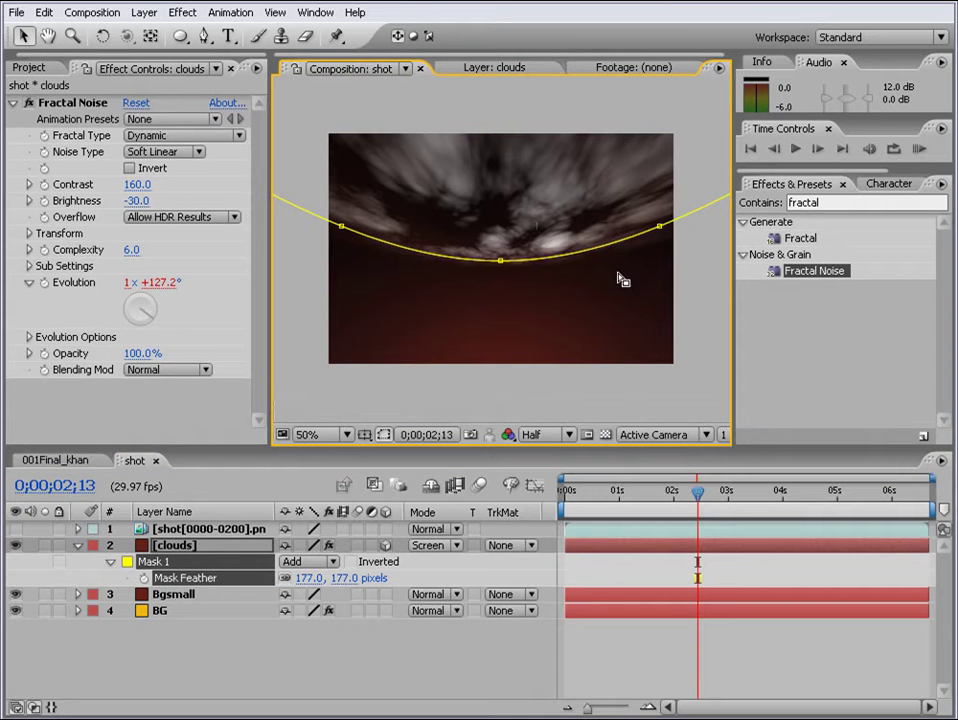
left_click(627, 546)
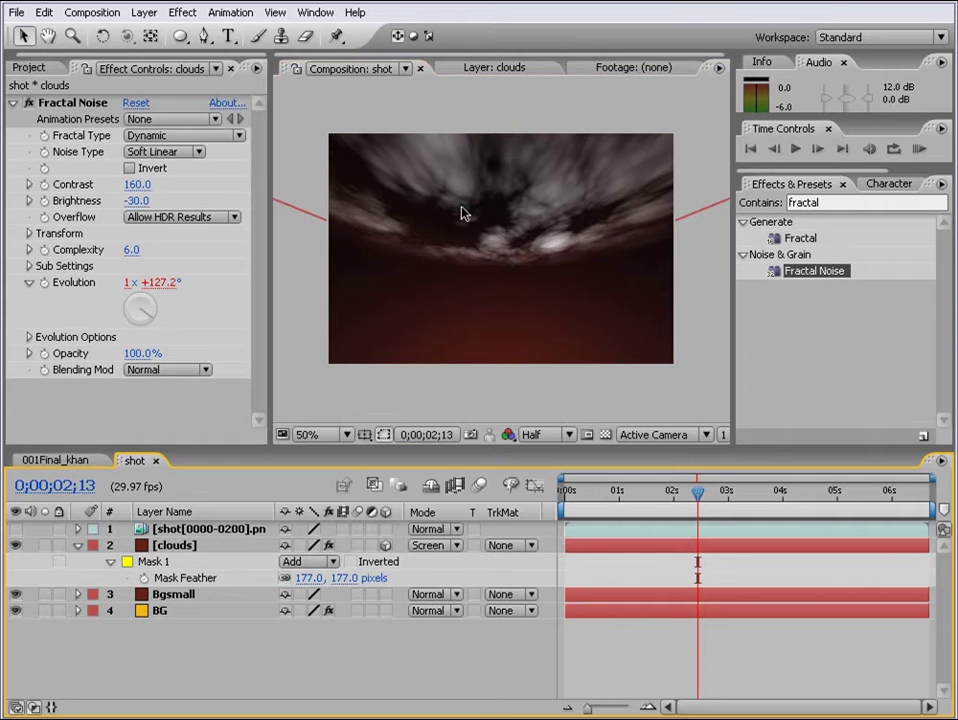
Step: Turn off Uniform Scaling in the clouds' Fractal Noise and set Scale Width to 79.8 and Scale Height to 48.1
left_click(505, 231)
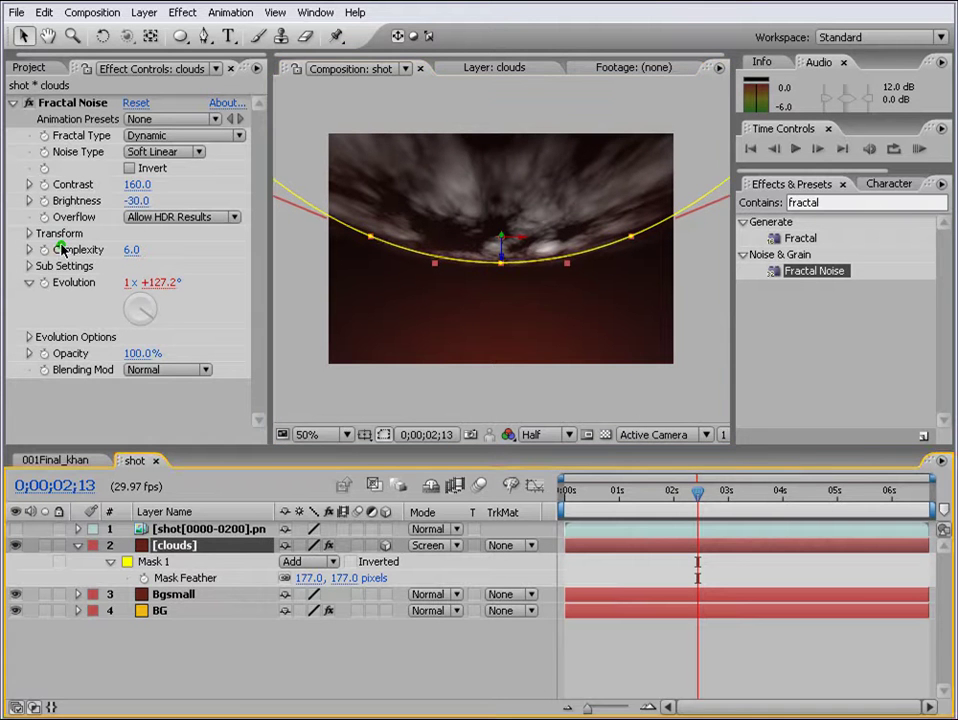
left_click(29, 234)
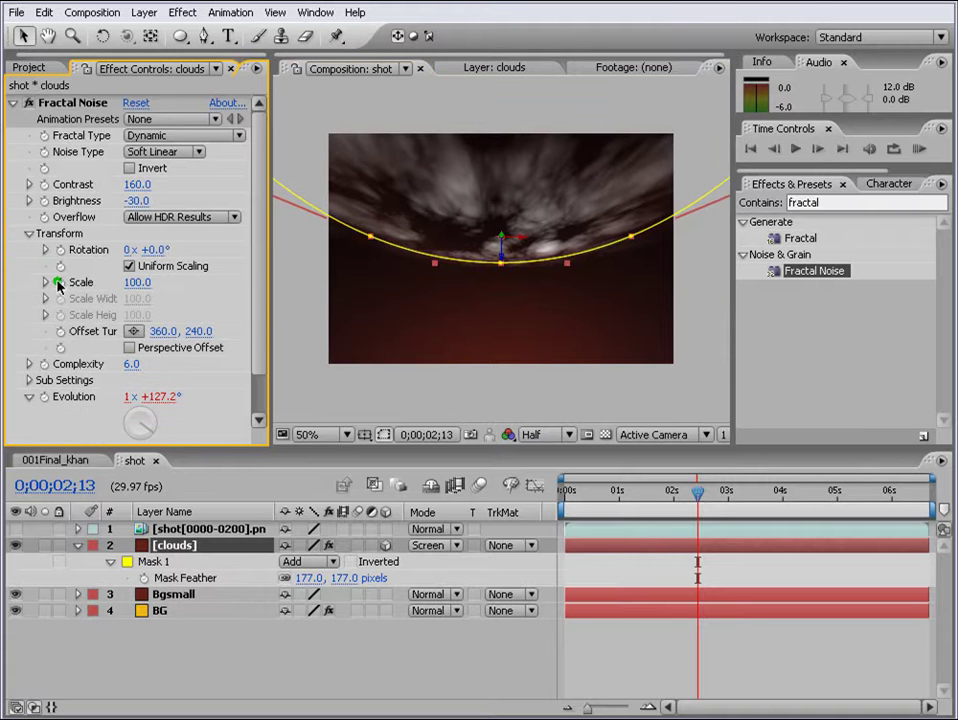
left_click(130, 266)
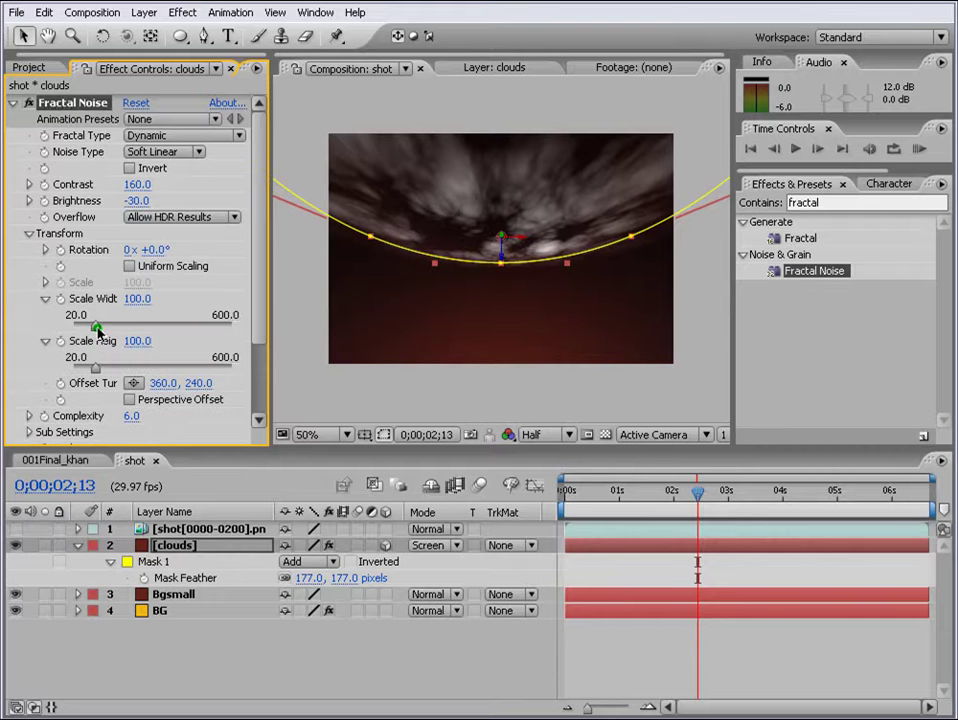
left_click_drag(96, 328, 84, 370)
left_click_drag(81, 326, 124, 330)
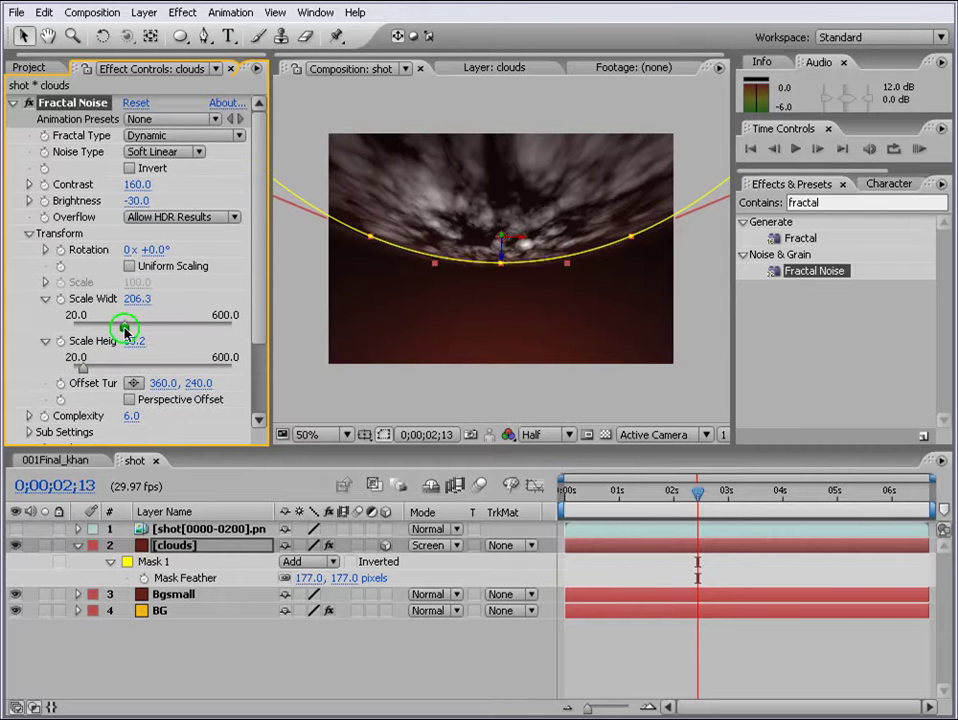
left_click_drag(83, 369, 81, 369)
left_click_drag(124, 328, 90, 327)
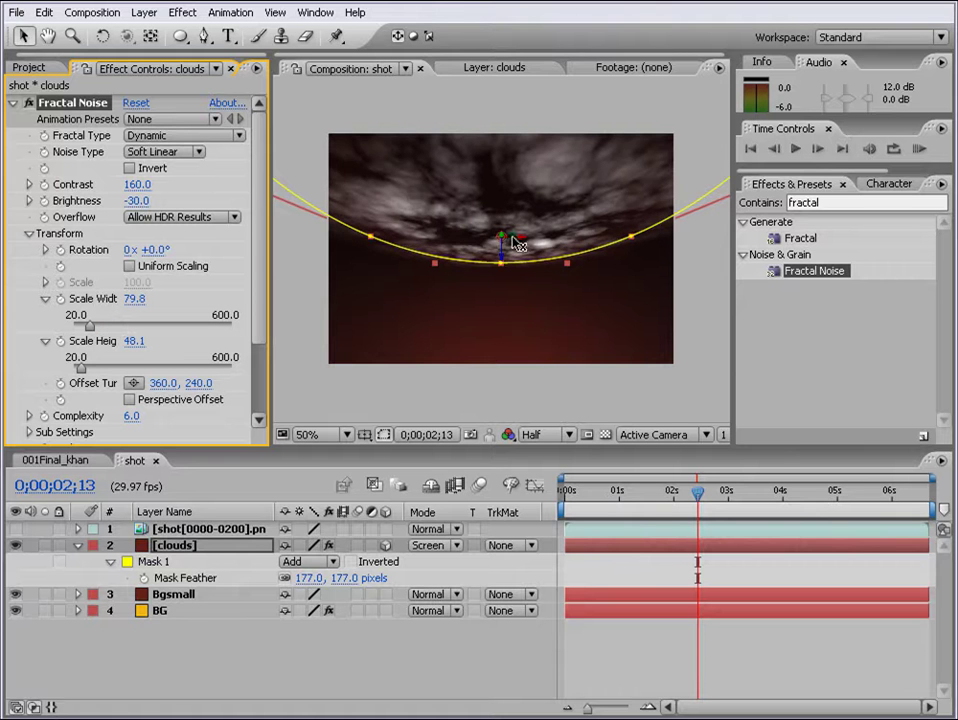
Step: Reposition the clouds layer farther back in 3D space and preview the cloud animation
left_click_drag(500, 236, 559, 388)
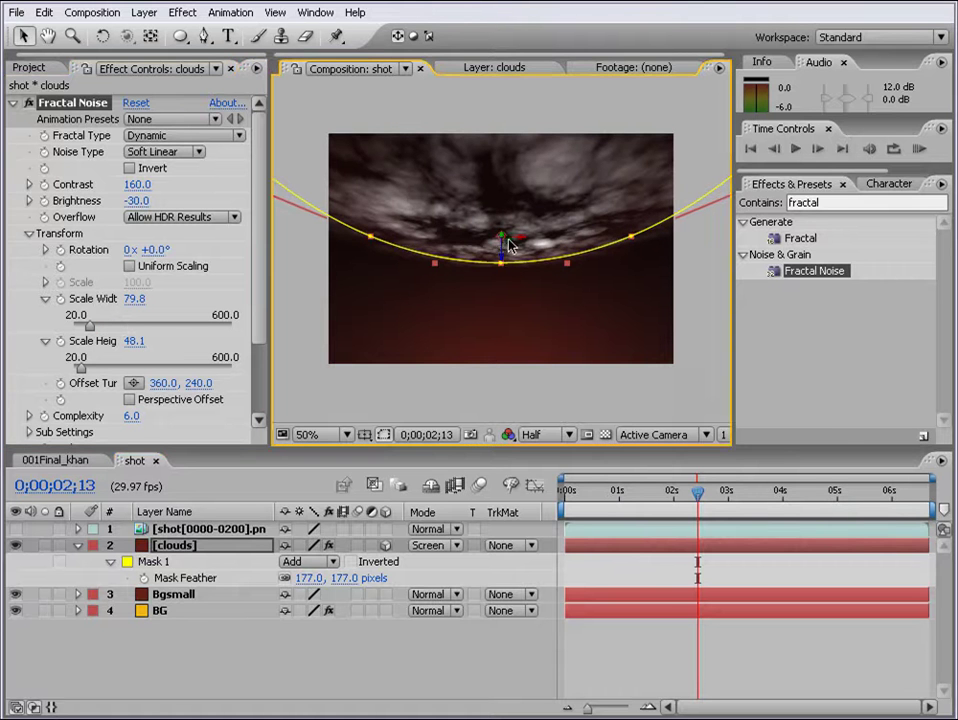
key("ctrl+z")
left_click_drag(505, 240, 720, 541)
left_click(617, 681)
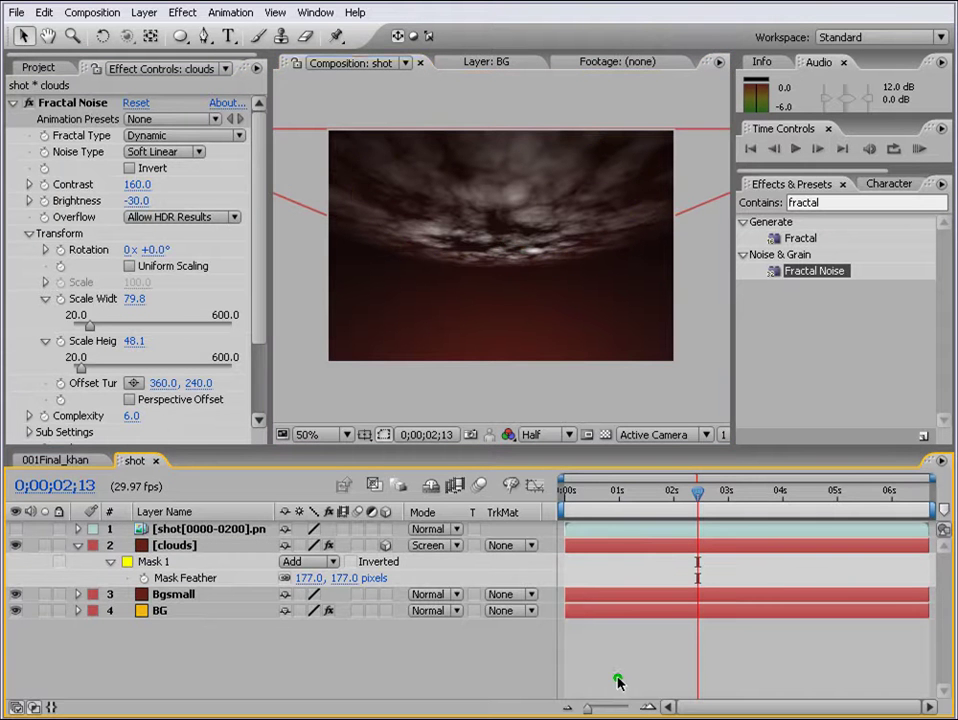
left_click(919, 148)
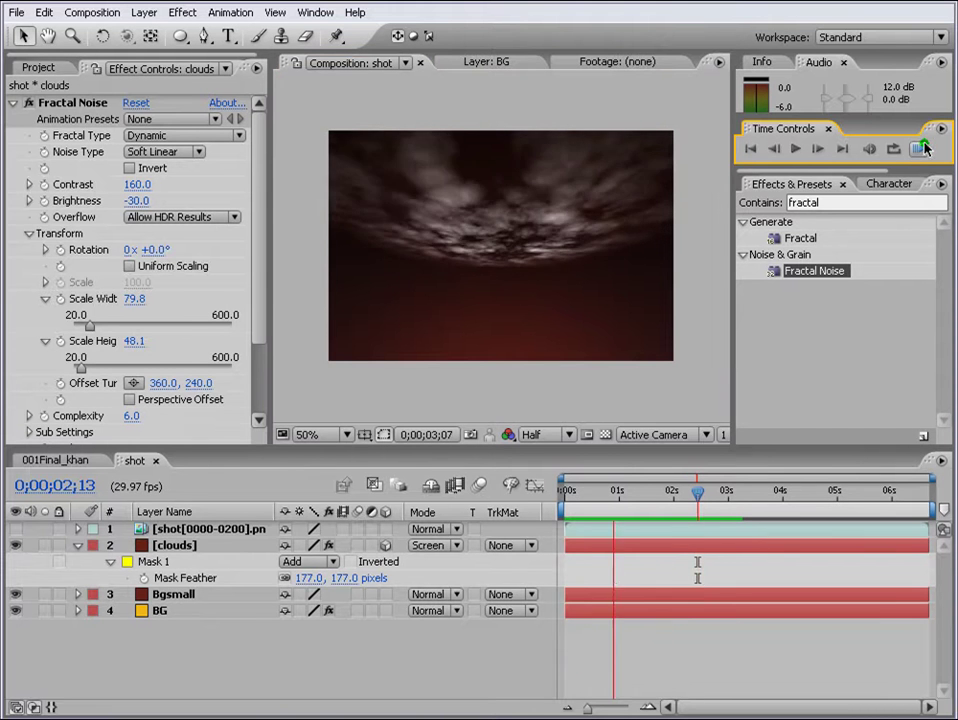
left_click(589, 461)
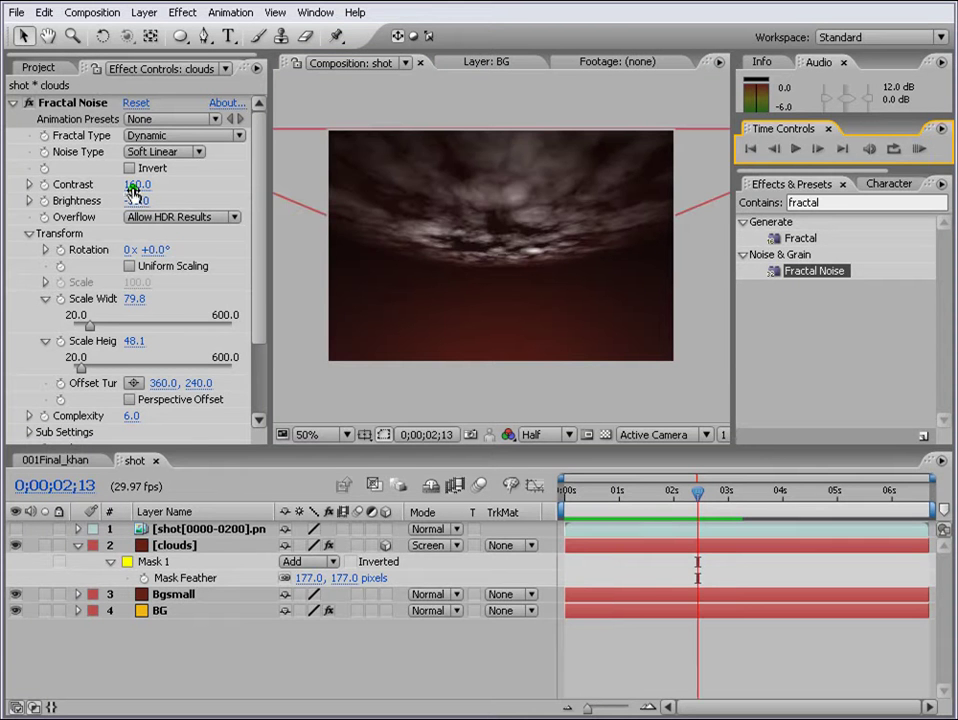
Step: Darken the clouds by setting the Fractal Noise Brightness to -45 and Contrast to 130
left_click_drag(136, 201, 125, 203)
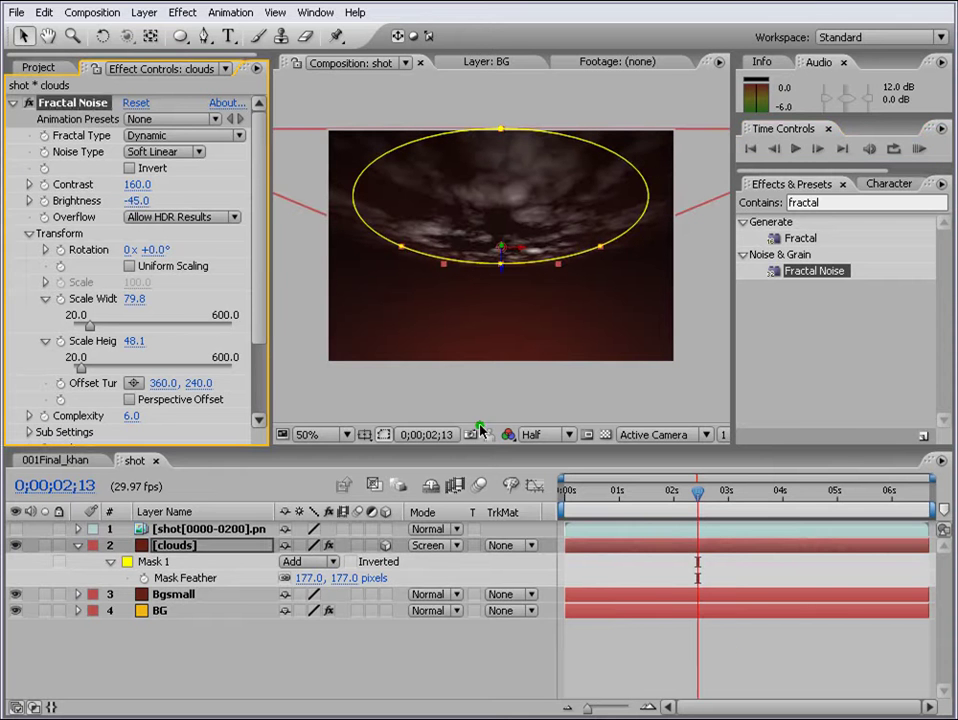
mouse_move(133, 184)
left_mouse_down()
mouse_move(124, 186)
mouse_move(137, 191)
mouse_move(122, 186)
mouse_move(145, 188)
left_mouse_up()
left_click(672, 628)
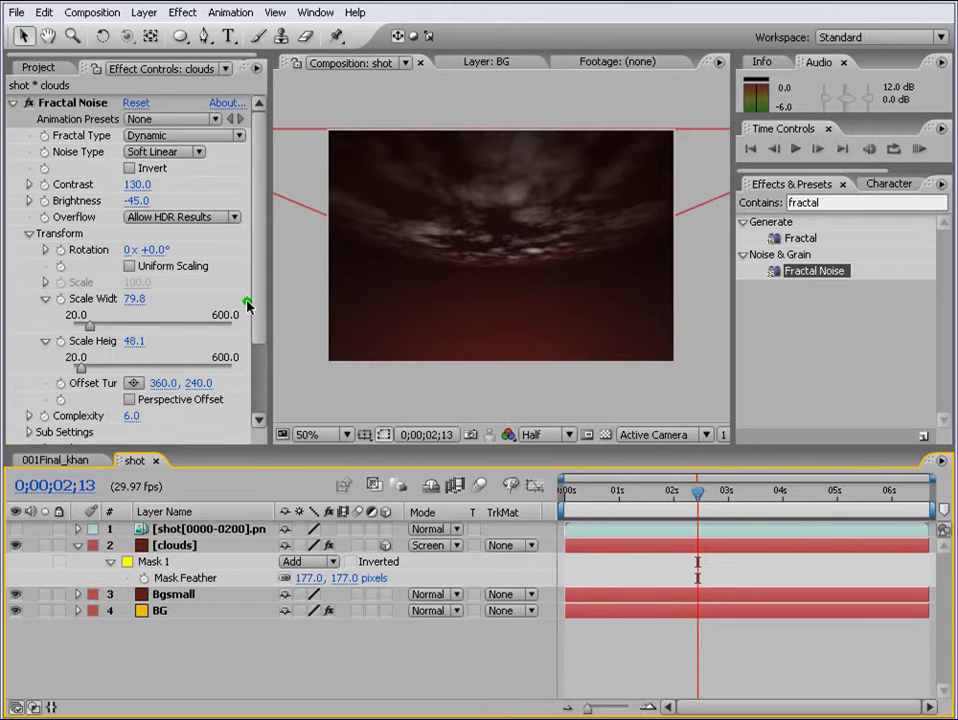
Step: Set the clouds' Offset Turbulence to 360, 130, trying other vertical offsets and undoing them
left_click_drag(252, 306, 260, 377)
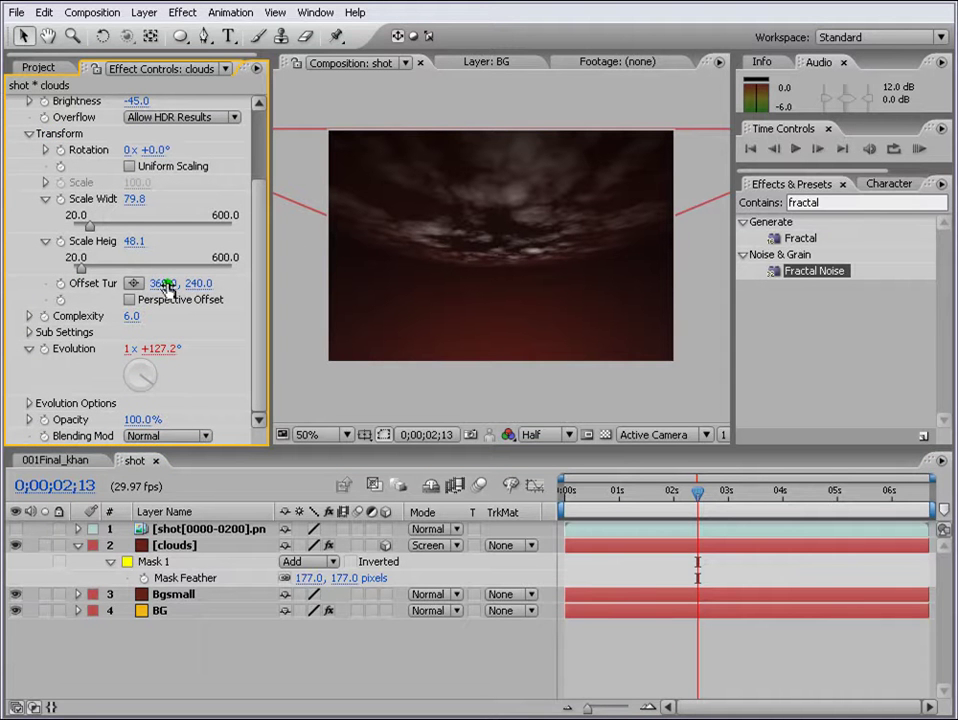
left_click_drag(199, 286, 90, 285)
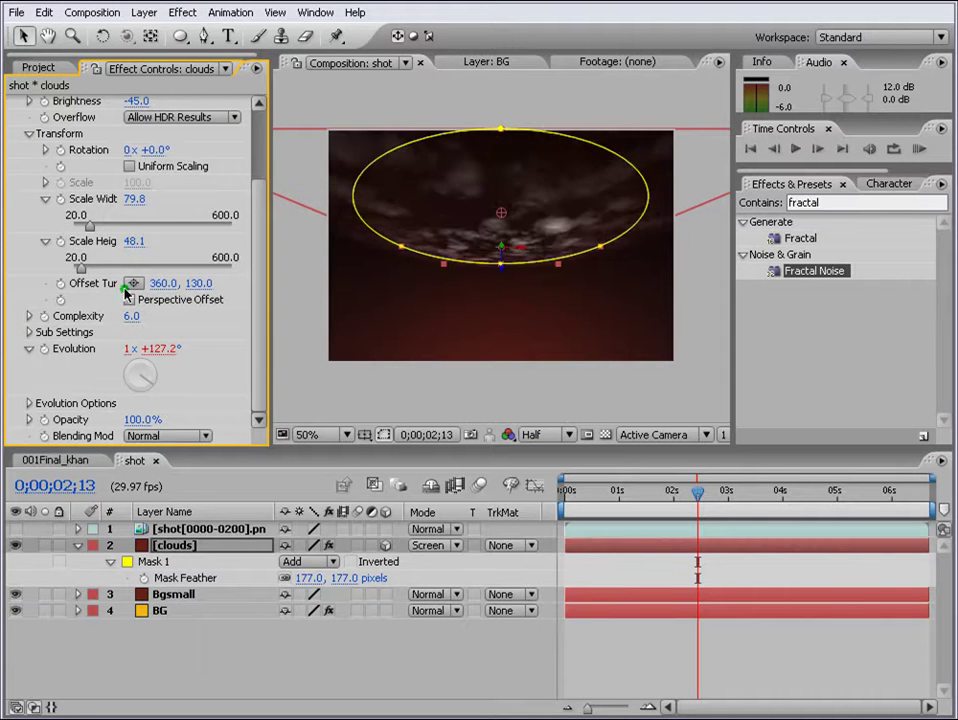
left_click_drag(186, 284, 314, 284)
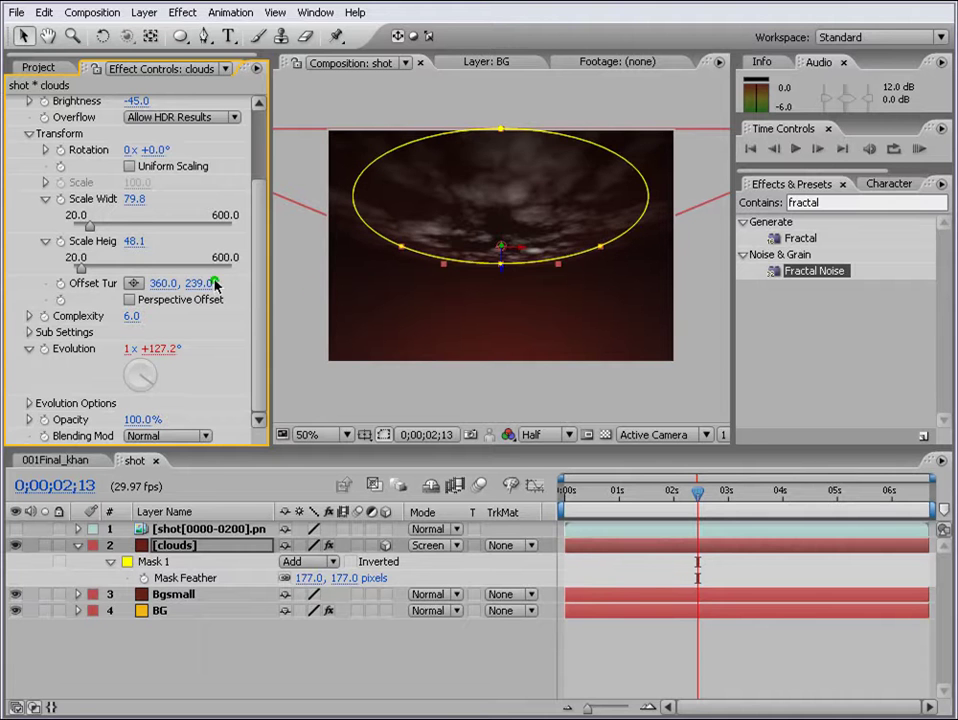
left_click_drag(205, 283, 512, 235)
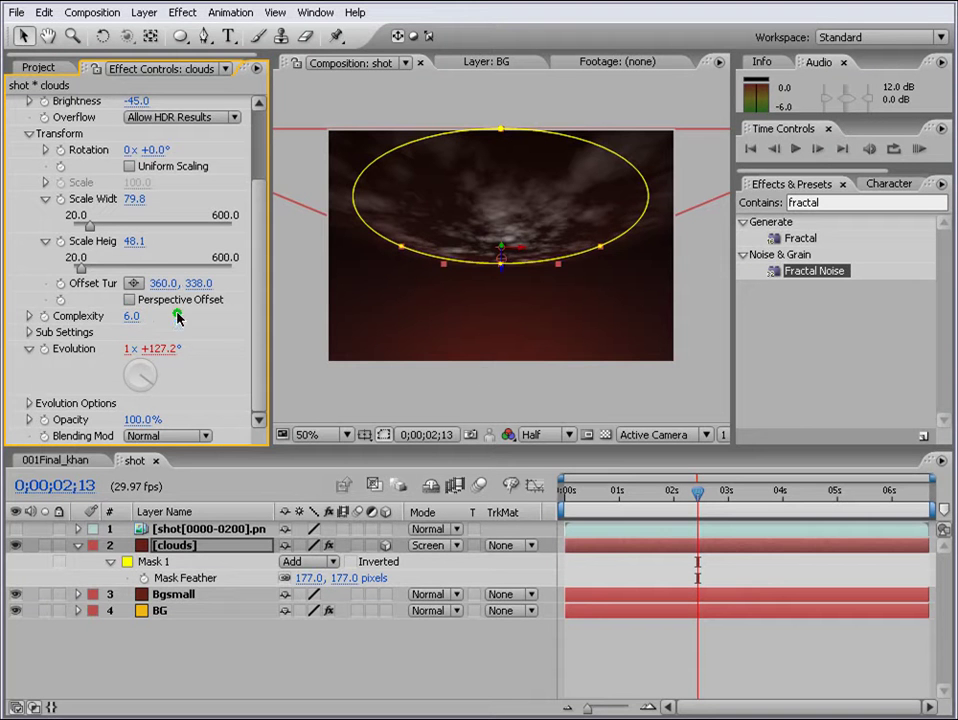
key("ctrl+z")
key("ctrl+z")
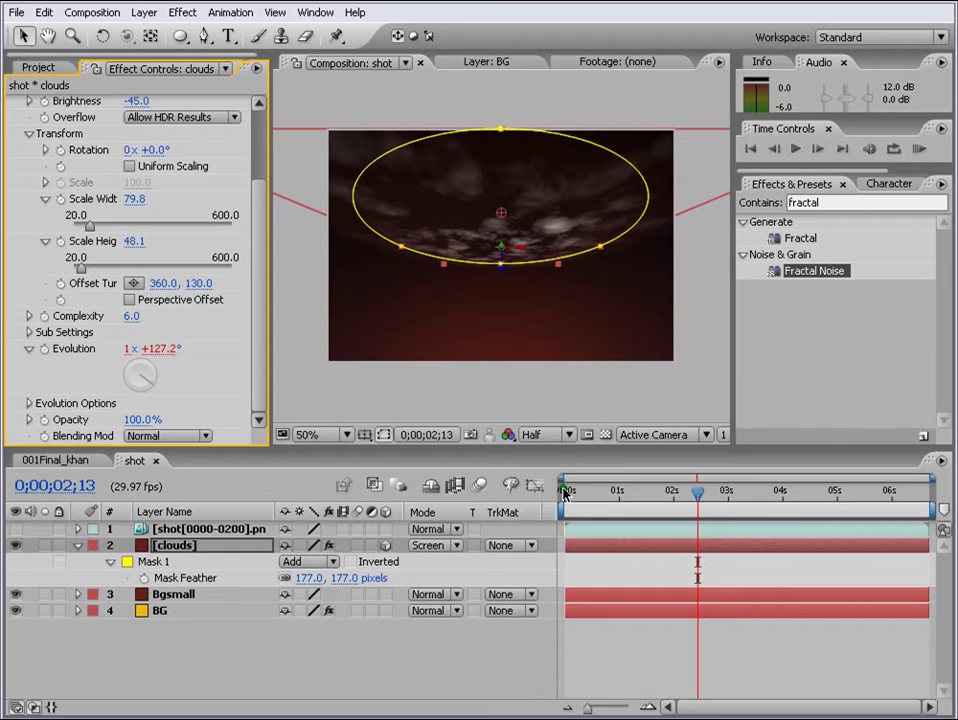
Step: Keyframe the clouds' Offset Turbulence from 360, 130 at the first frame to 360, -26 at 0;00;06;20
left_click_drag(592, 494, 565, 492)
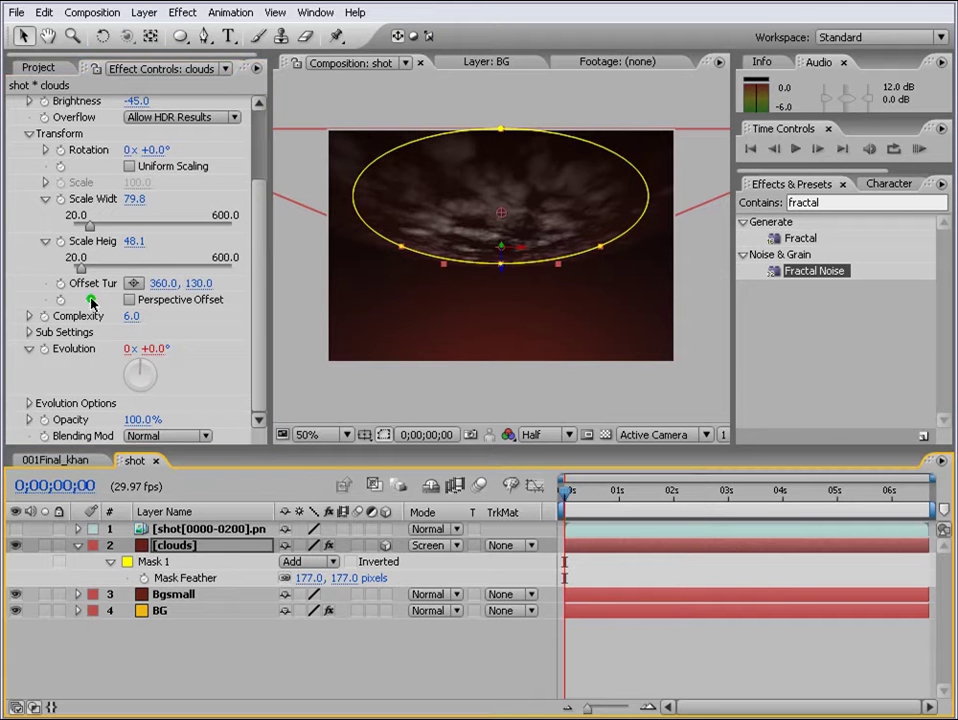
left_click(60, 284)
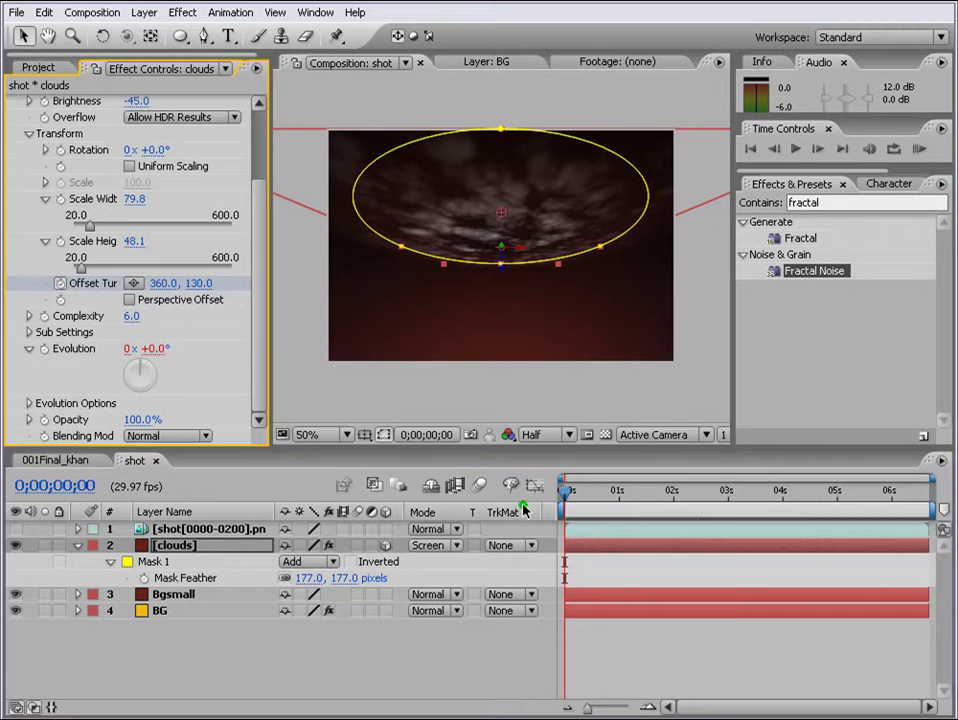
left_click_drag(567, 494, 928, 492)
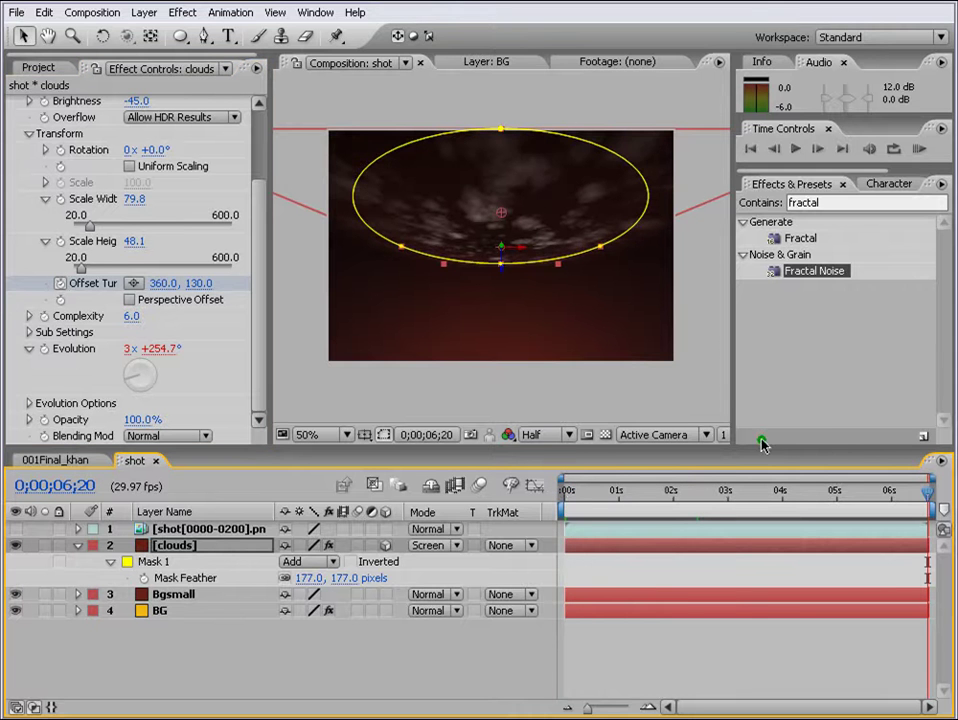
left_click_drag(199, 283, 86, 285)
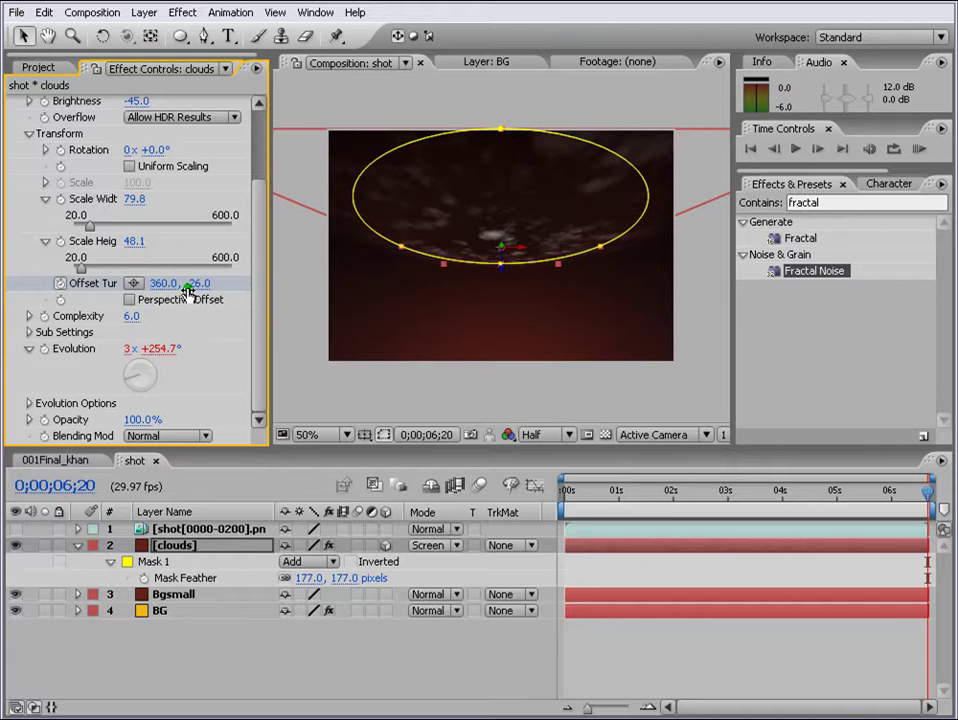
left_click(720, 630)
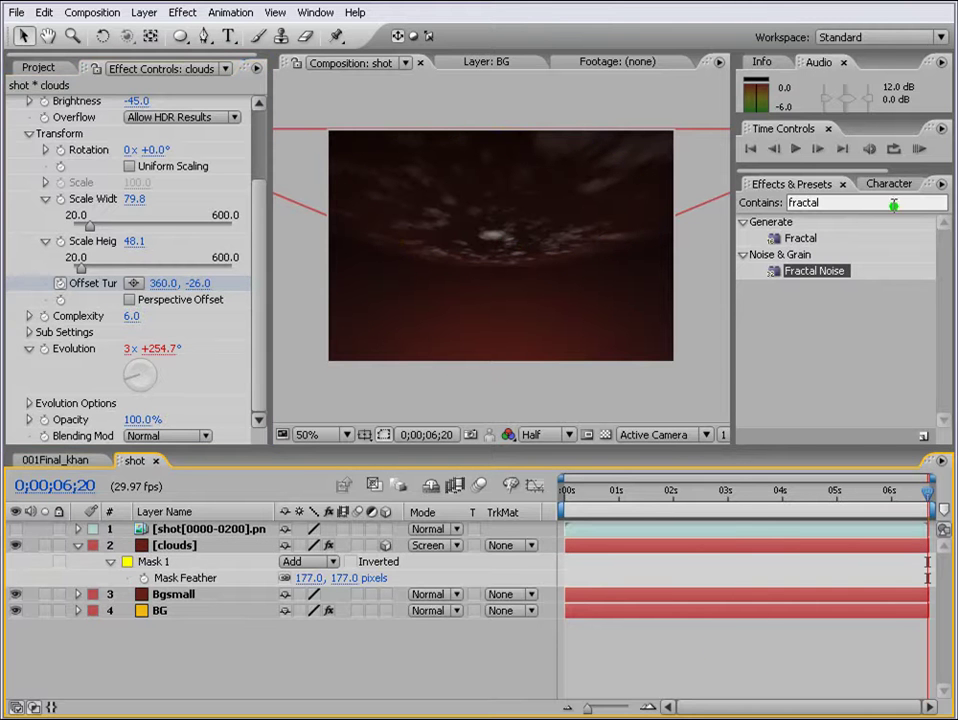
Step: Preview the drifting cloud animation and check the frames around one and two seconds
left_click(918, 147)
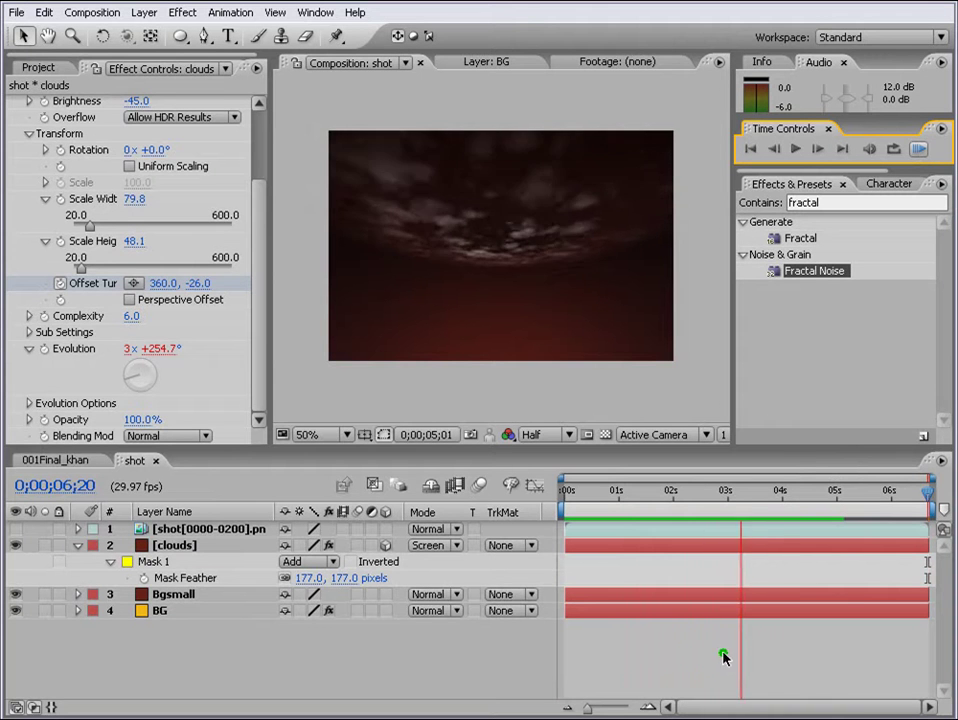
key("space")
left_click(703, 491)
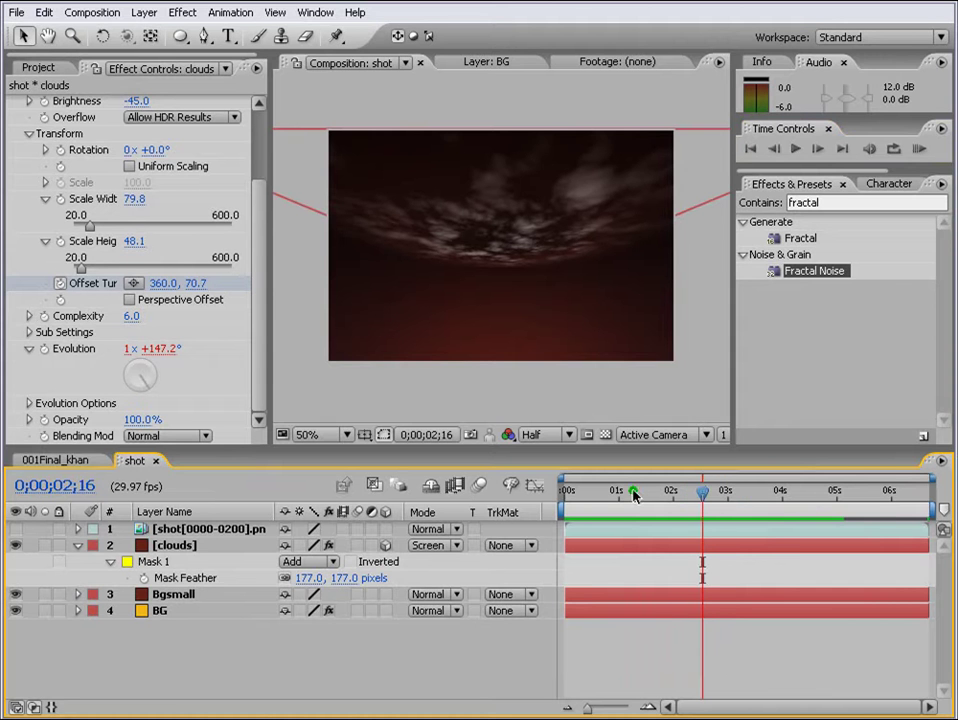
left_click(635, 491)
Step: Duplicate the clouds layer and rename the copy cloudslight
left_click(77, 545)
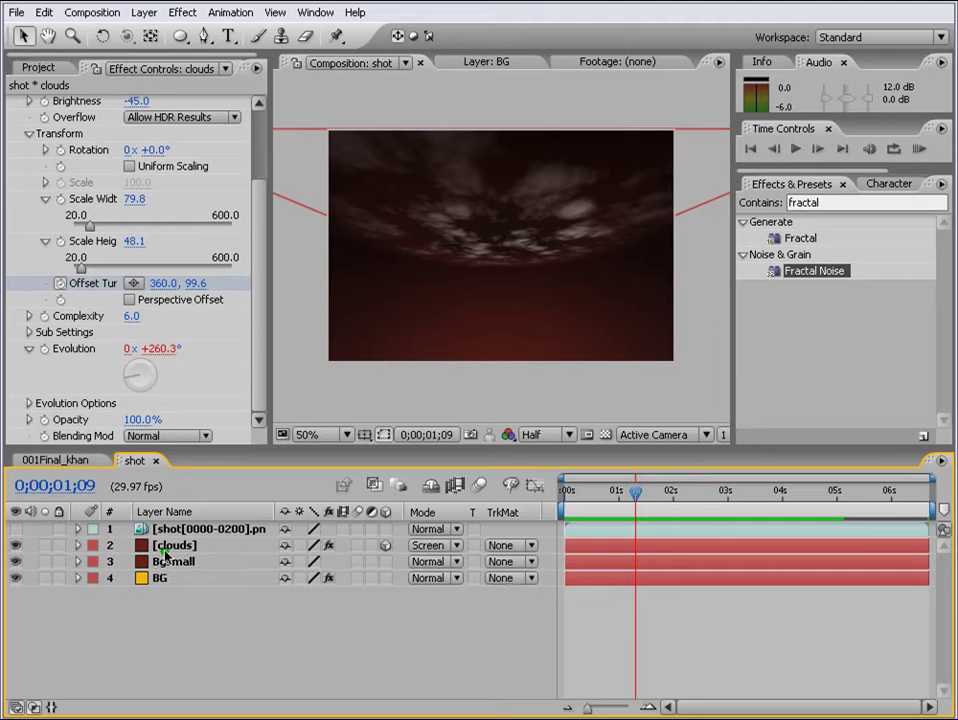
left_click(172, 547)
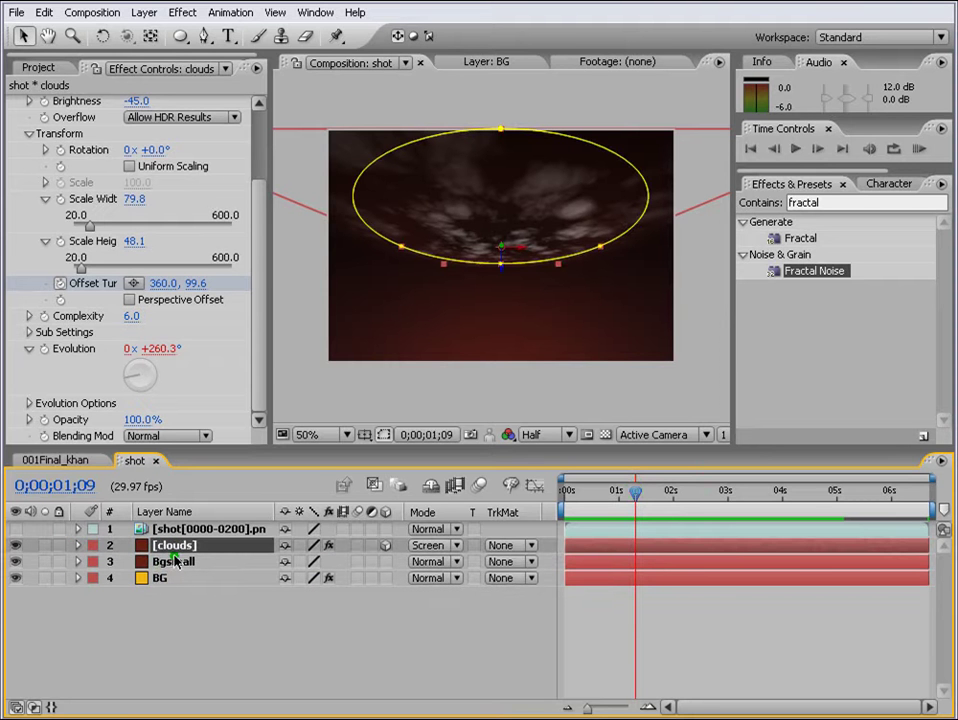
key("ctrl+d")
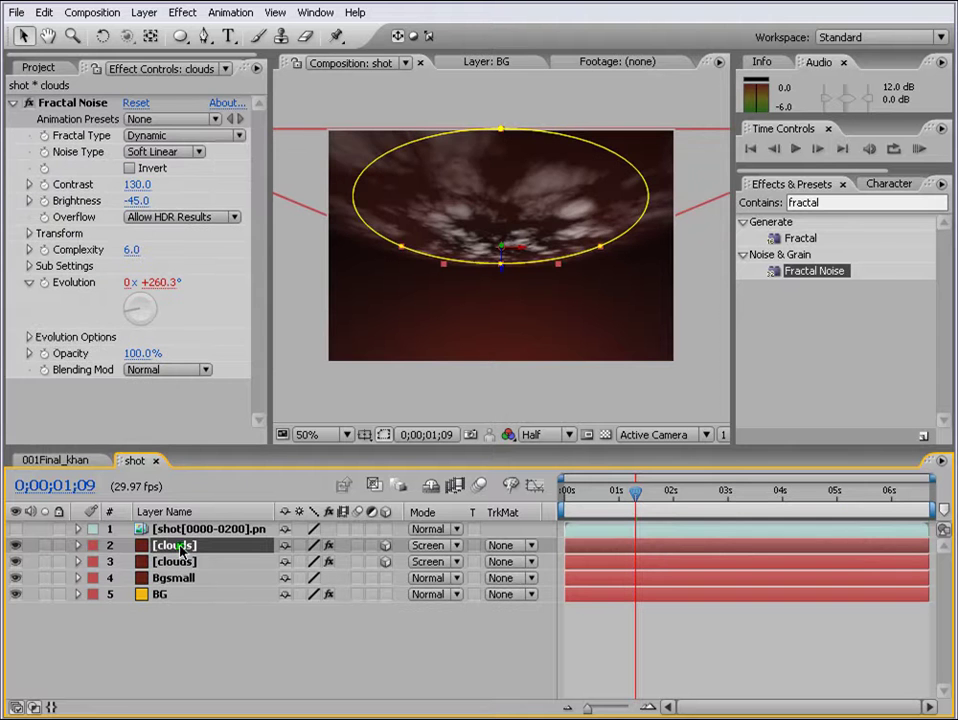
key("Return")
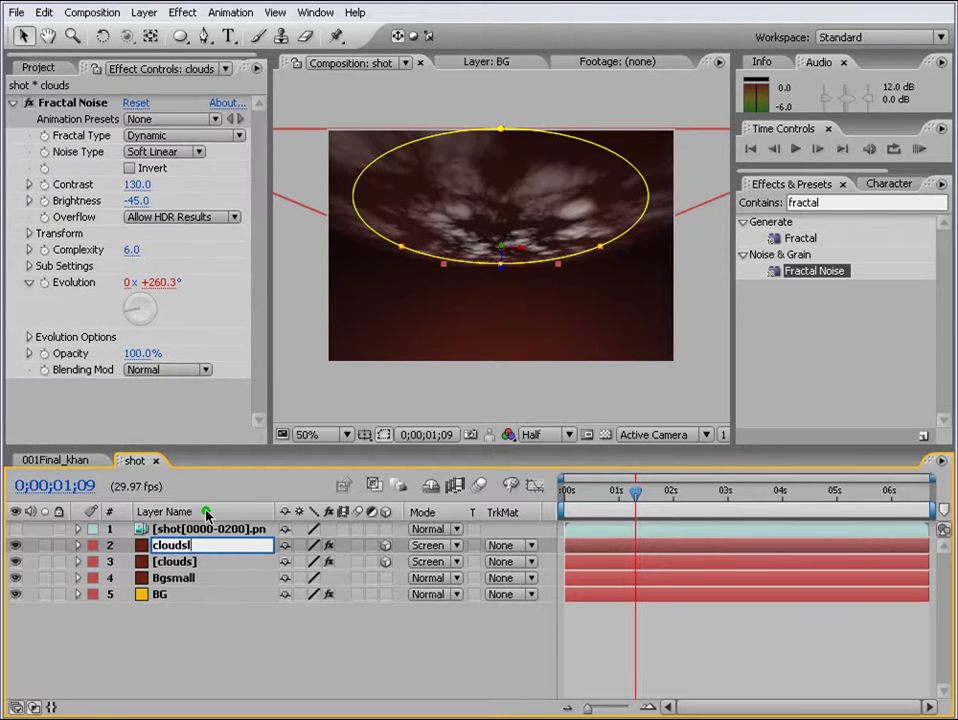
type("light")
key("Return")
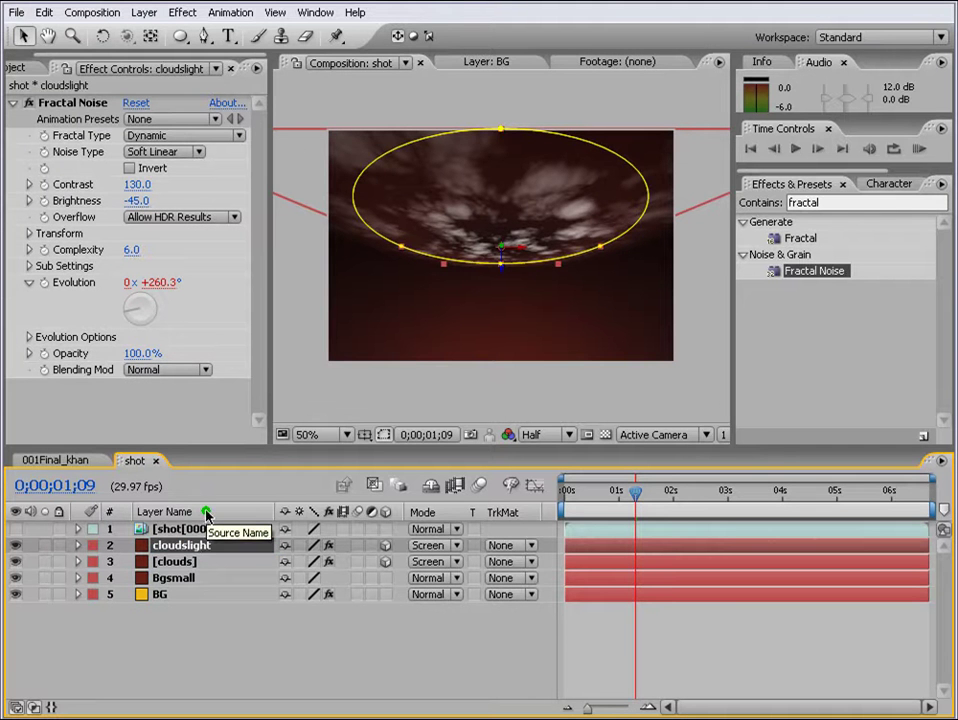
Step: Shrink the cloudslight layer's elliptical mask to a small ellipse over the distant center of the clouds
left_click(686, 648)
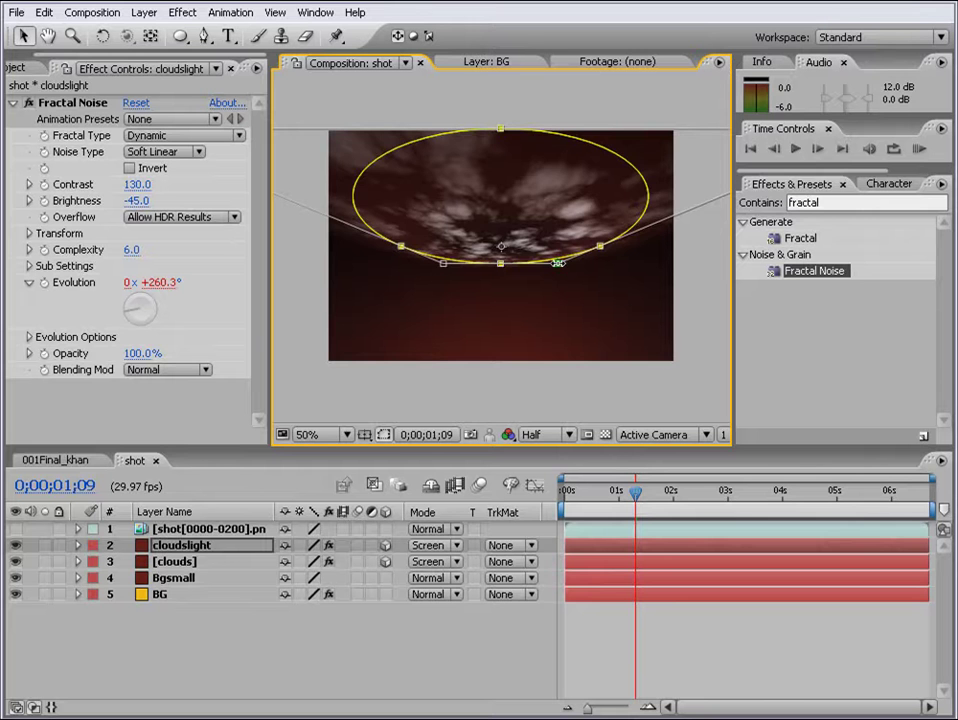
mouse_move(558, 263)
left_mouse_down()
mouse_move(550, 253)
mouse_move(553, 262)
left_mouse_up()
left_click(737, 618)
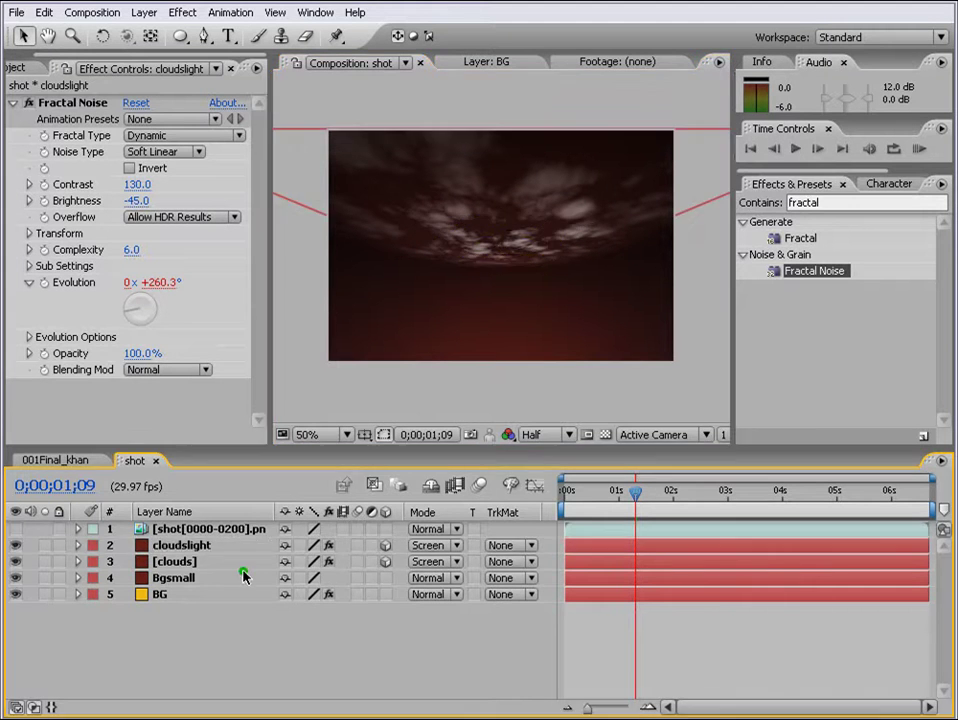
Step: Toggle the cloudslight layer's visibility repeatedly to compare the clouds with and without it
left_click(16, 546)
left_click(16, 546)
left_click(16, 547)
left_click(16, 547)
left_click(16, 547)
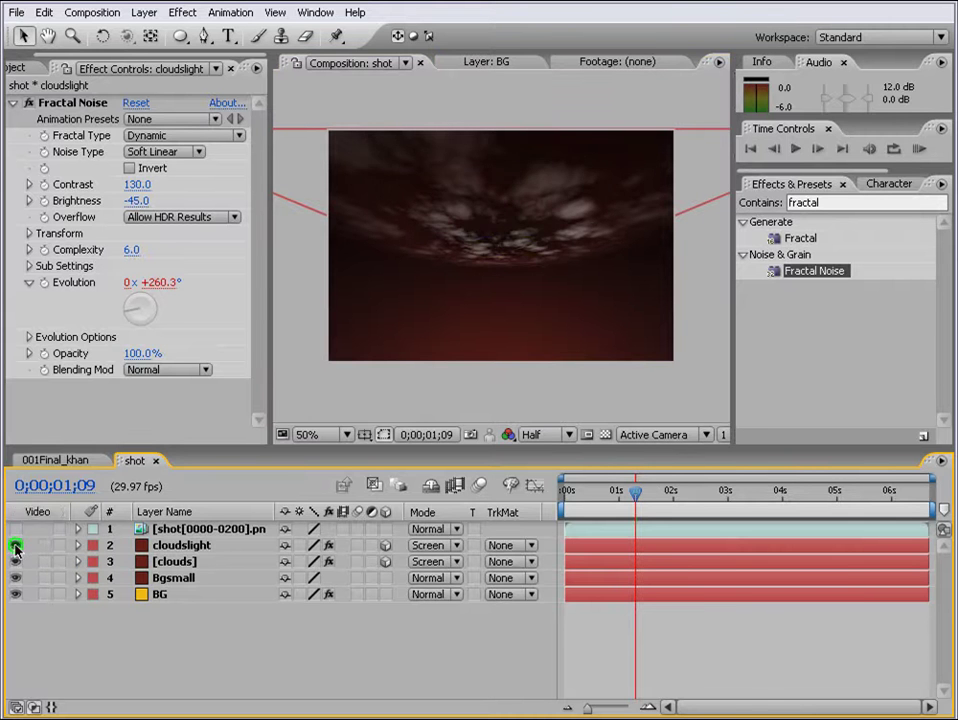
left_click(16, 547)
Step: Set the cloudslight layer's blending mode to Add and its mask feather to 160 pixels
left_click(167, 553)
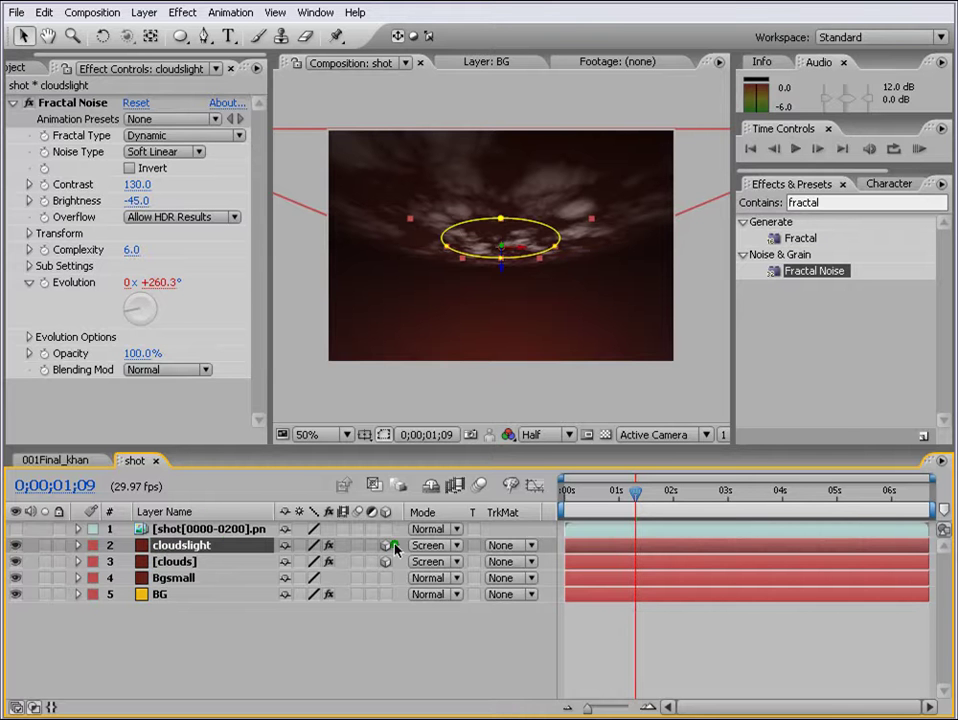
left_click(452, 546)
left_click(462, 395)
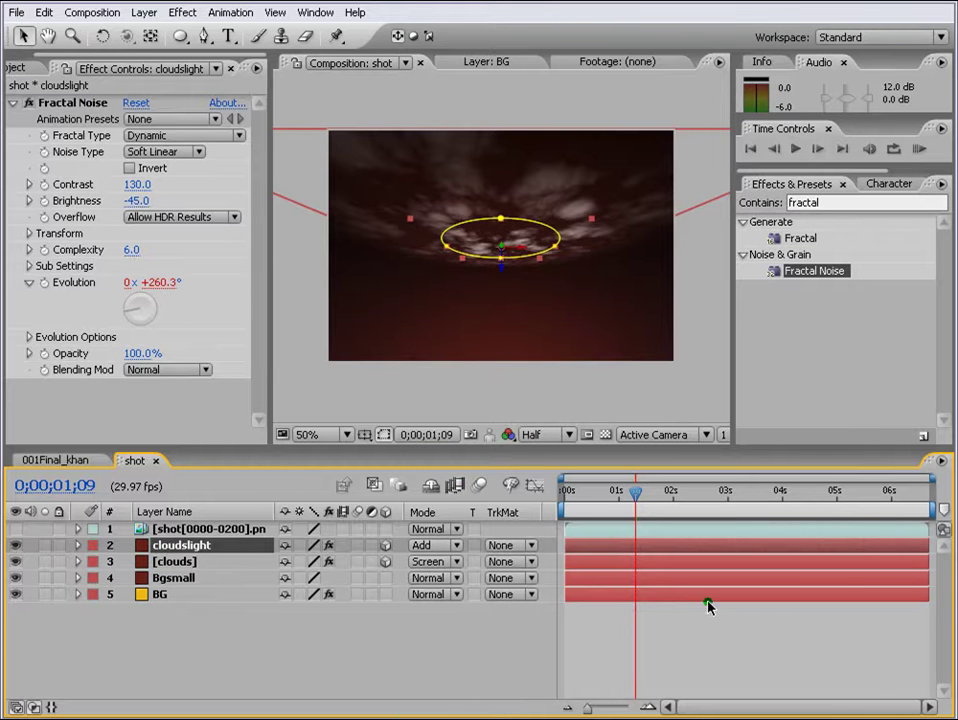
key("f")
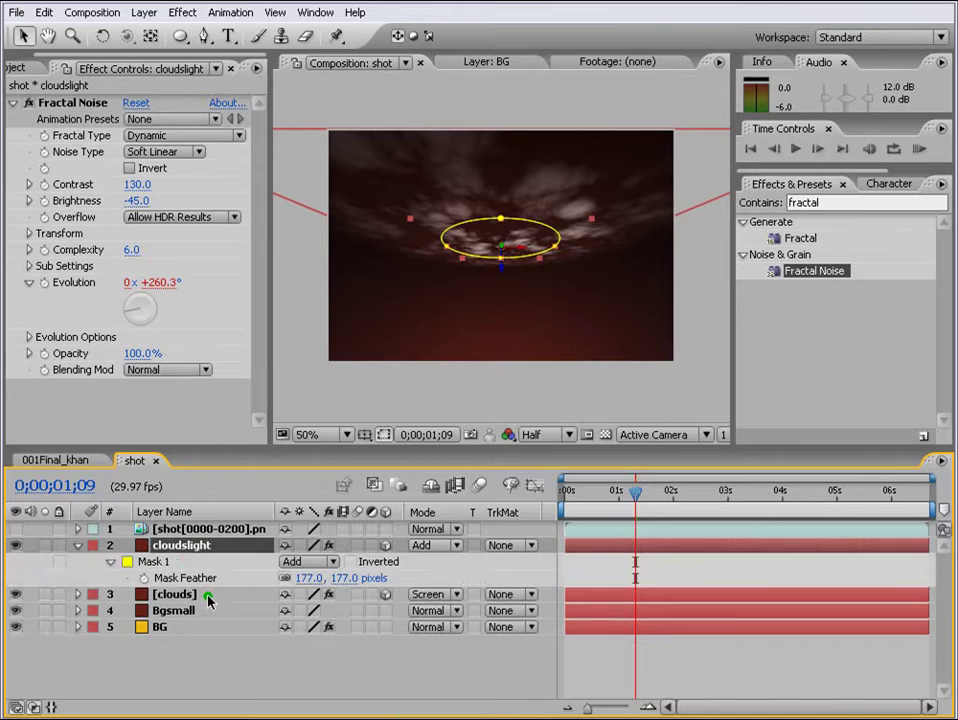
left_click_drag(300, 578, 380, 590)
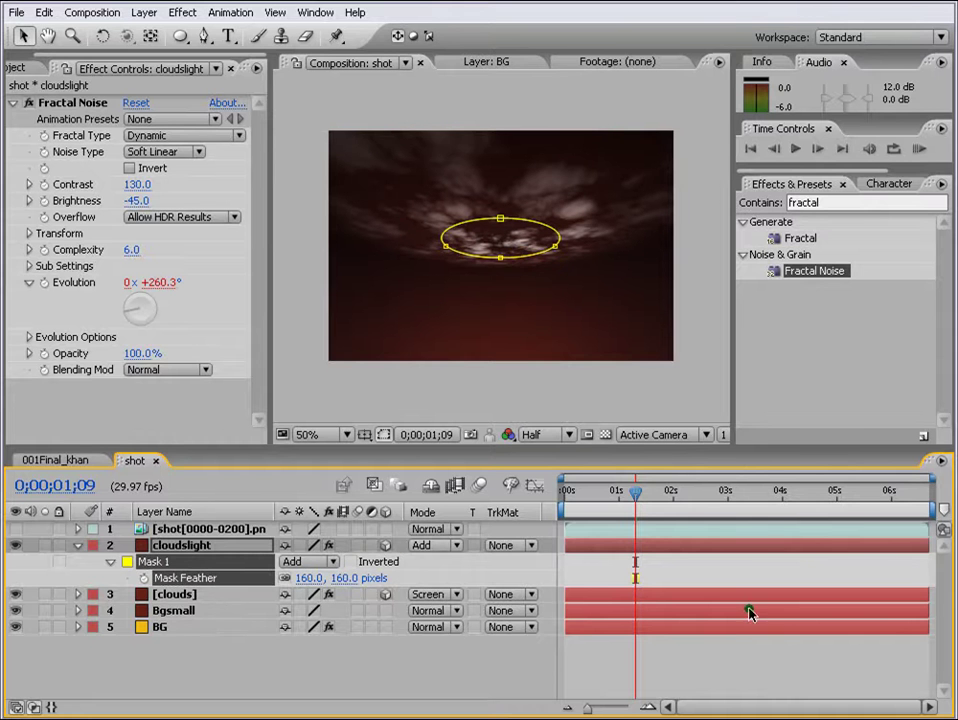
left_click(777, 648)
Step: Find the Stylize Glow effect and apply it to the cloudslight layer
left_click(821, 203)
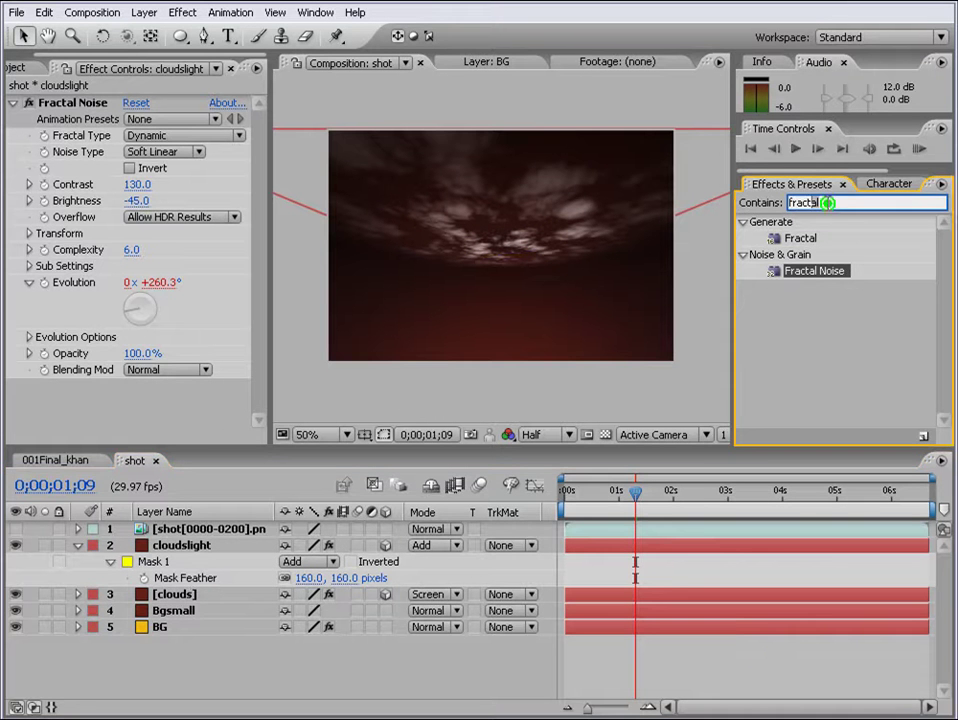
type("glow")
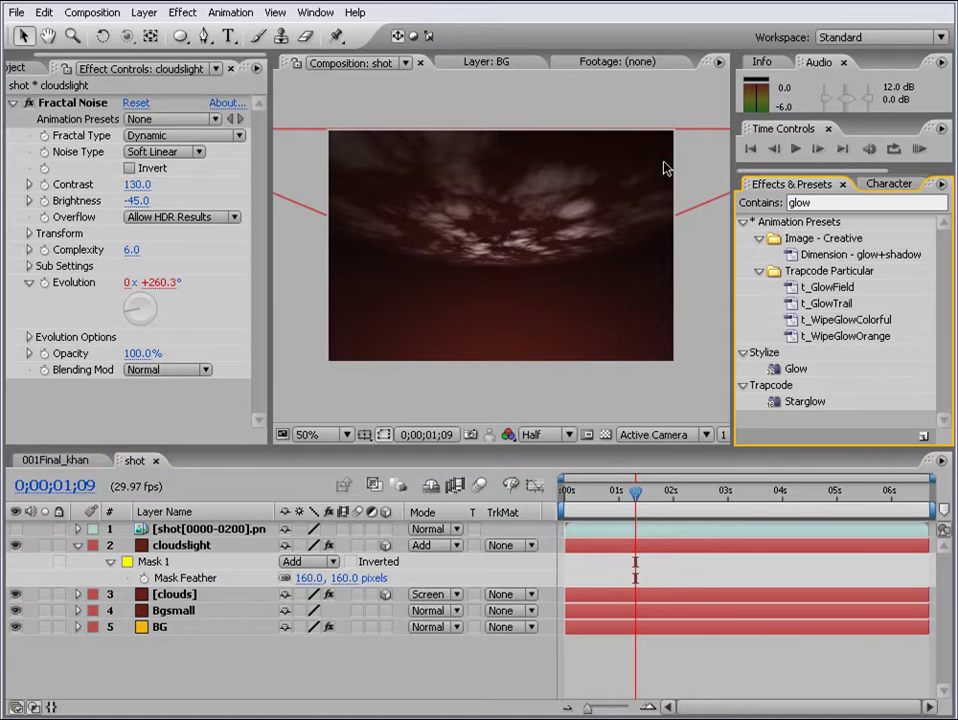
left_click_drag(790, 368, 668, 545)
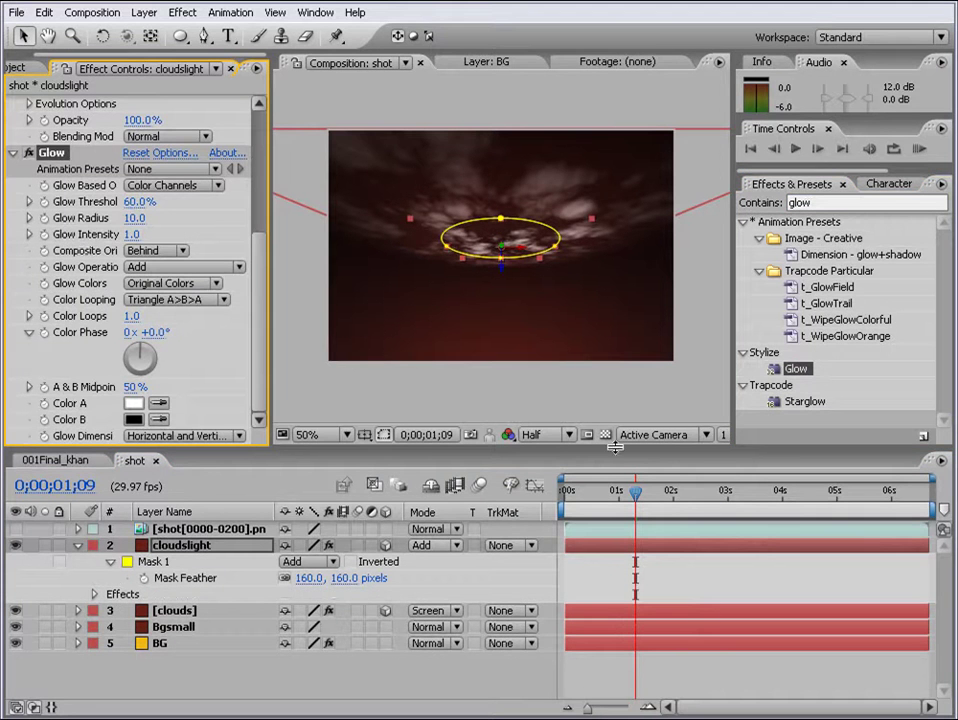
left_click(711, 668)
Step: Add the expression wiggle(5,500) to the cloudslight layer's opacity and preview the flicker
left_click(79, 546)
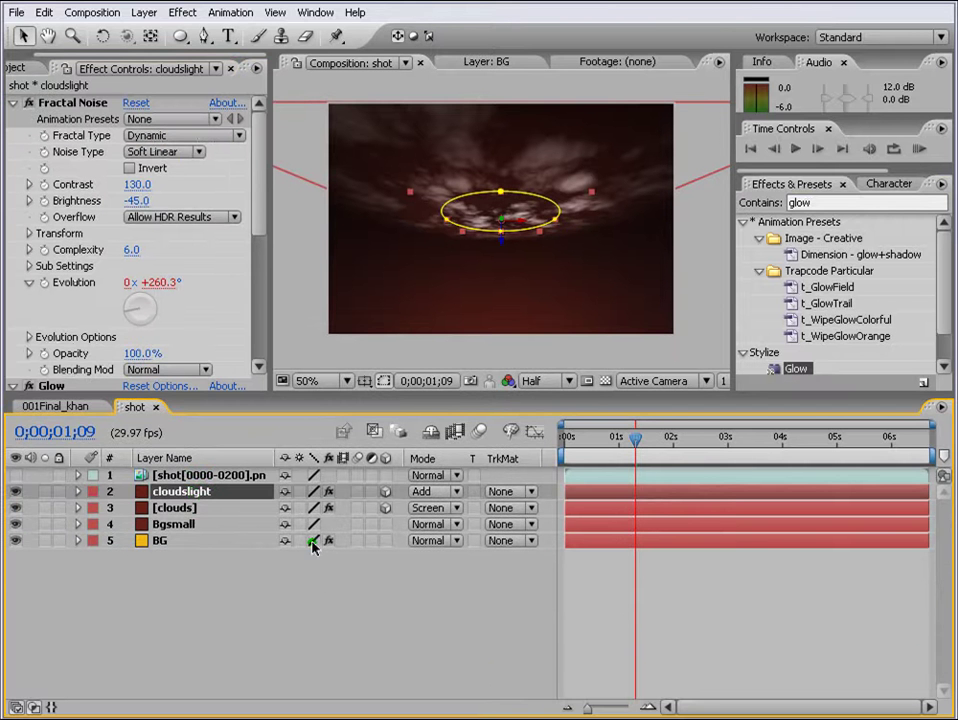
key("t")
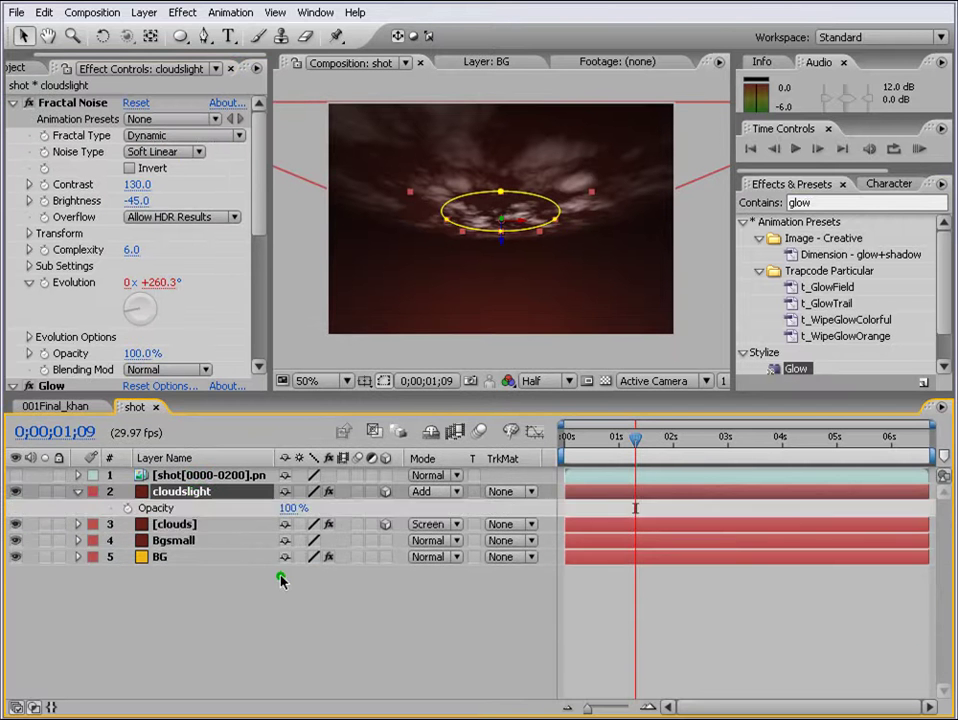
left_click(128, 509, "alt")
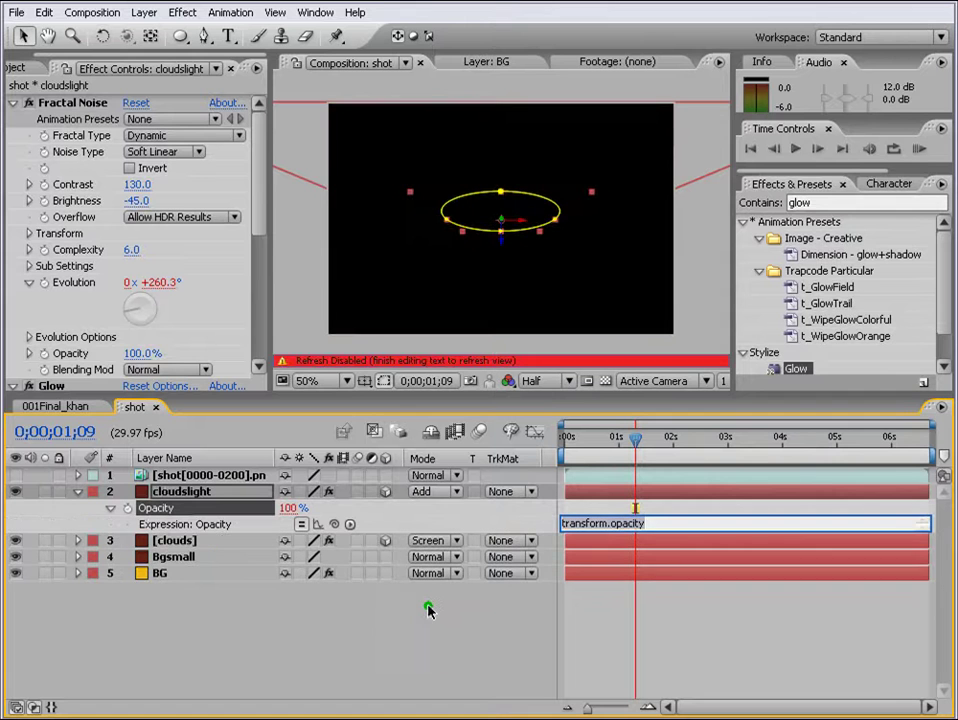
type("wiggle(5,500")
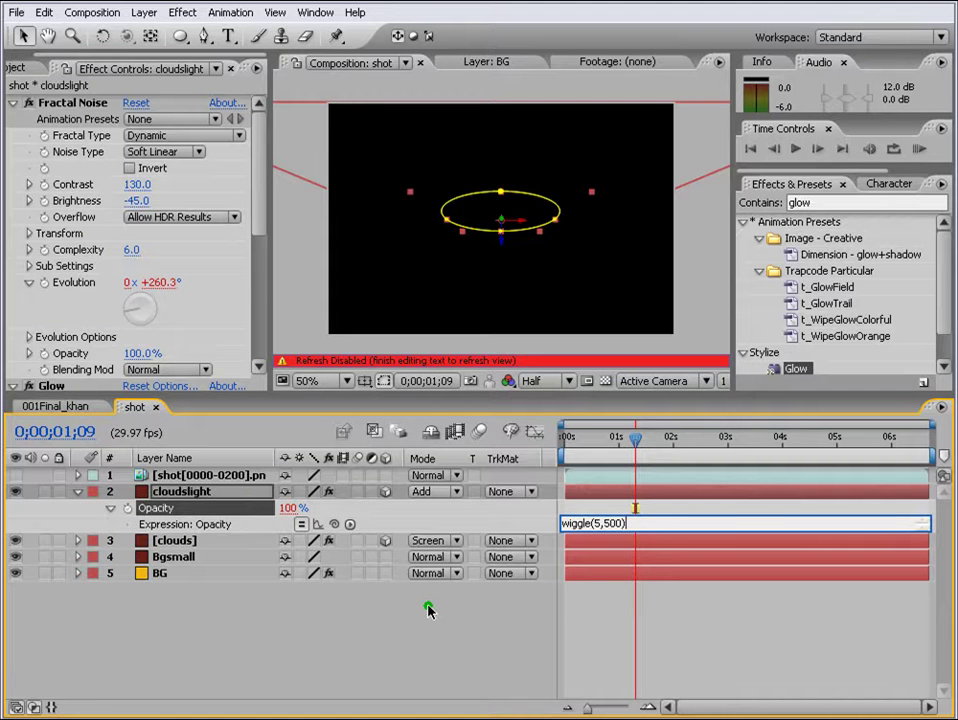
left_click(429, 612)
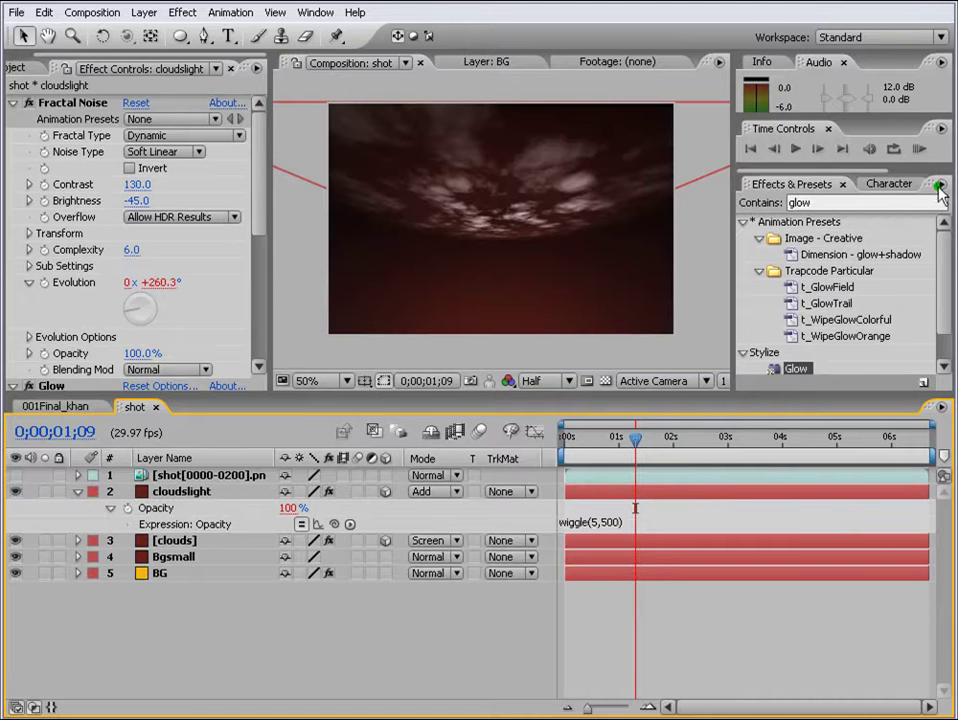
left_click(920, 149)
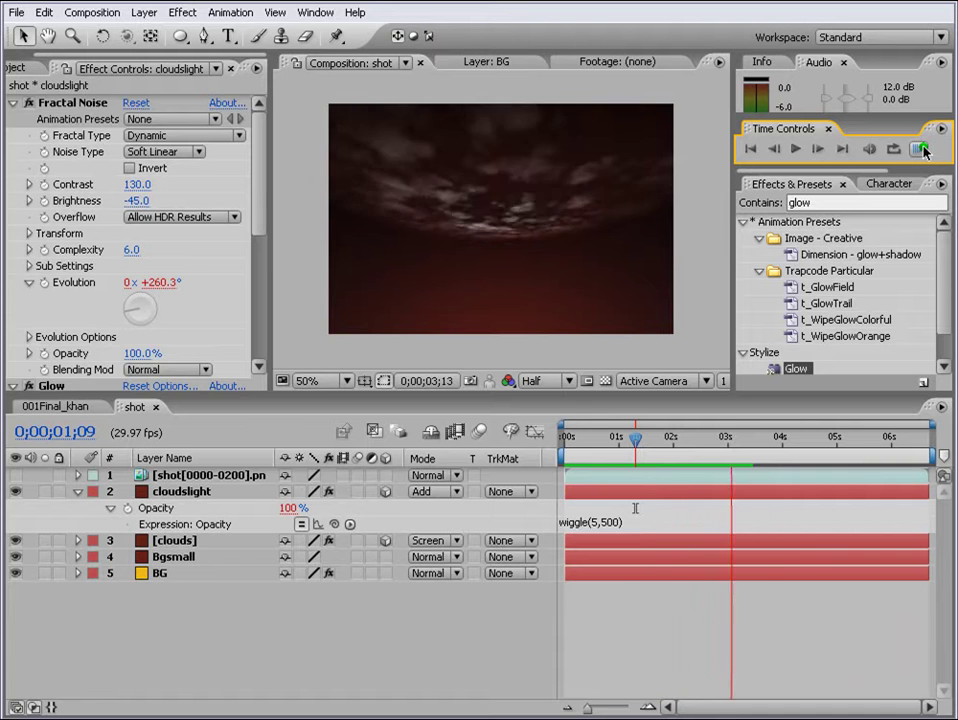
Step: Lower the clouds layer's opacity to 50% and collapse the properties of both cloud layers
left_click(179, 541)
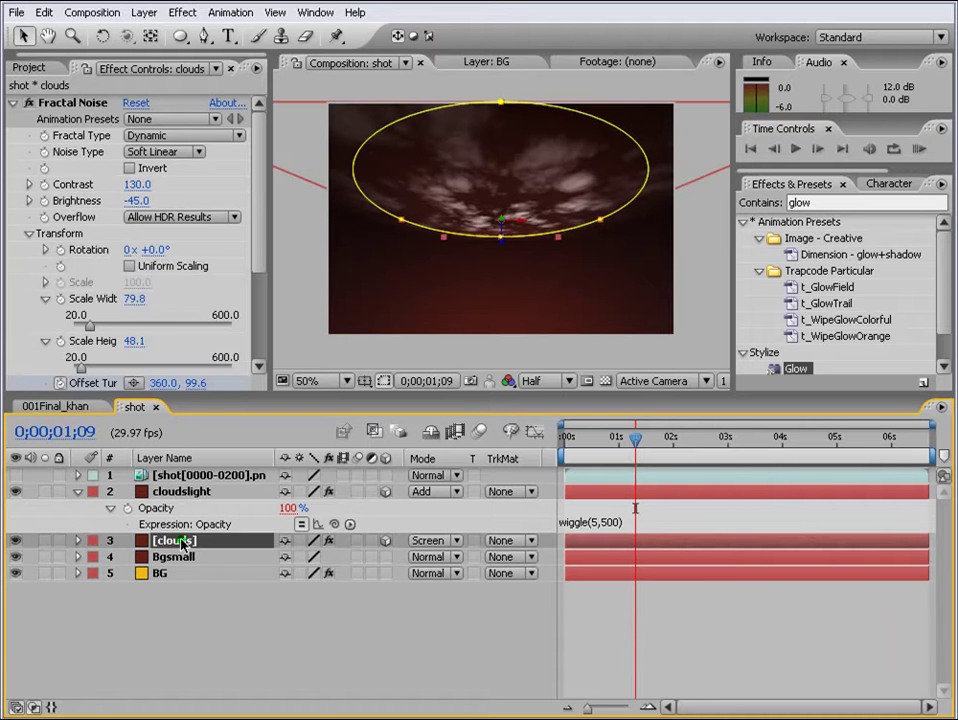
key("t")
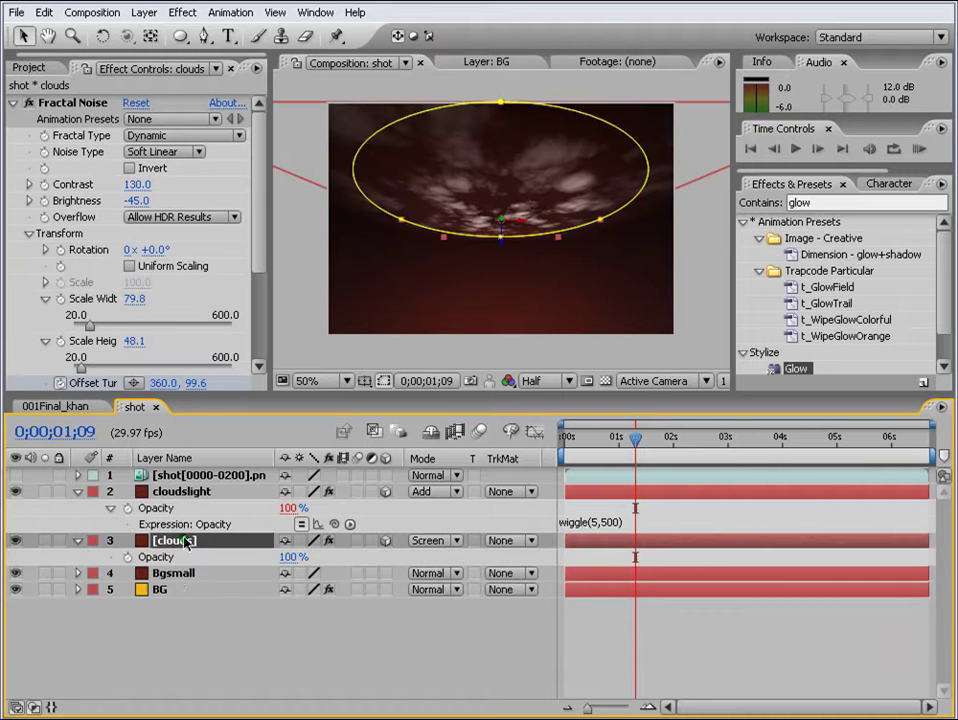
left_click(306, 557)
type("50")
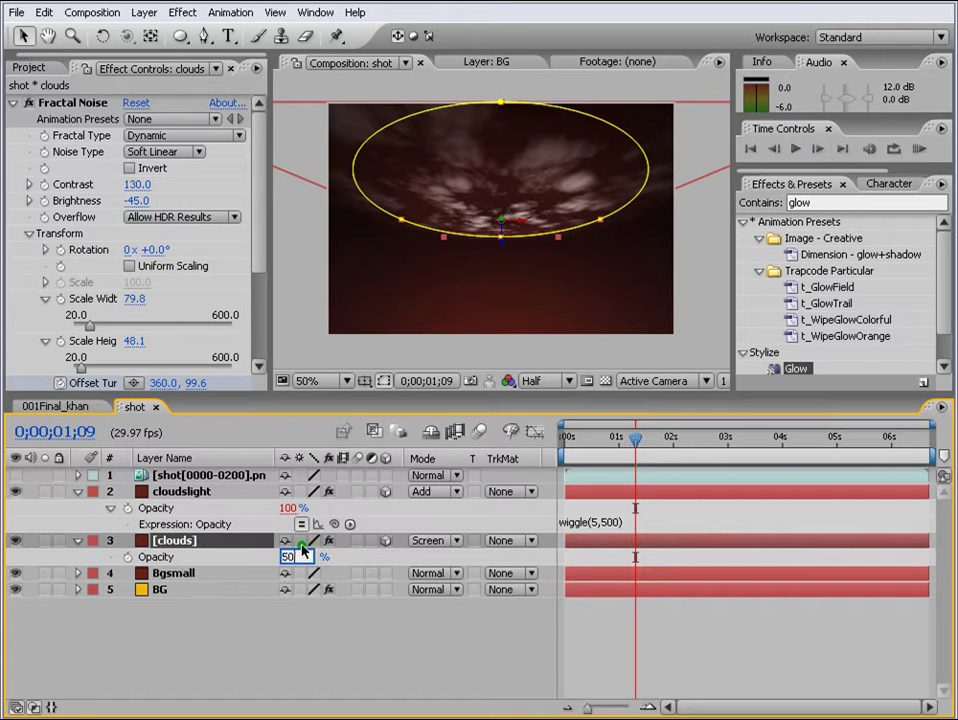
key("Return")
left_click(767, 614)
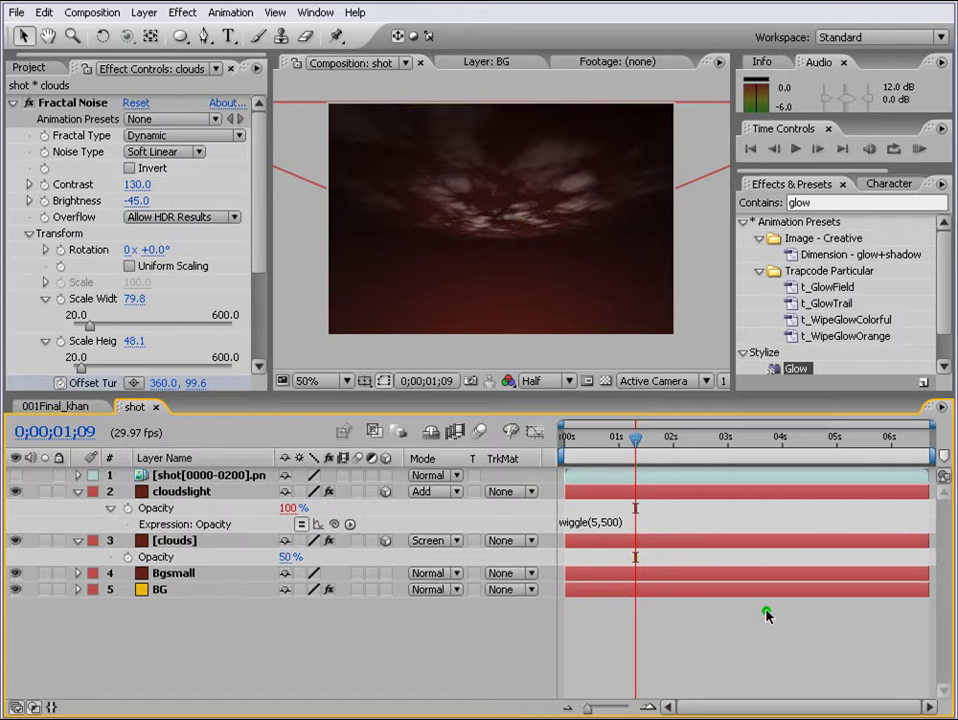
left_click(78, 492)
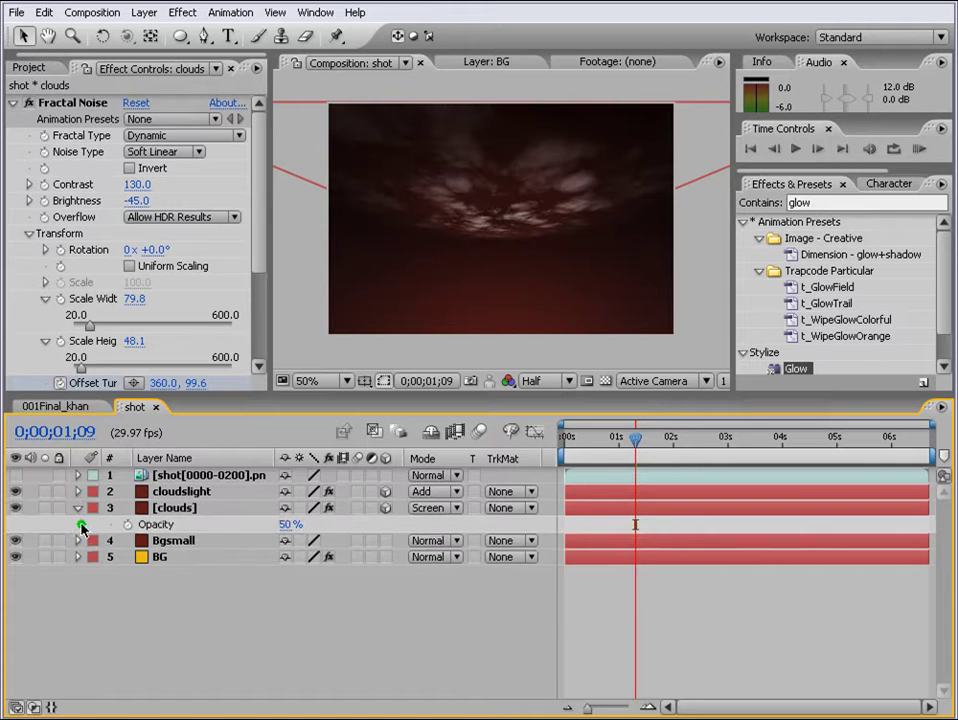
left_click(78, 510)
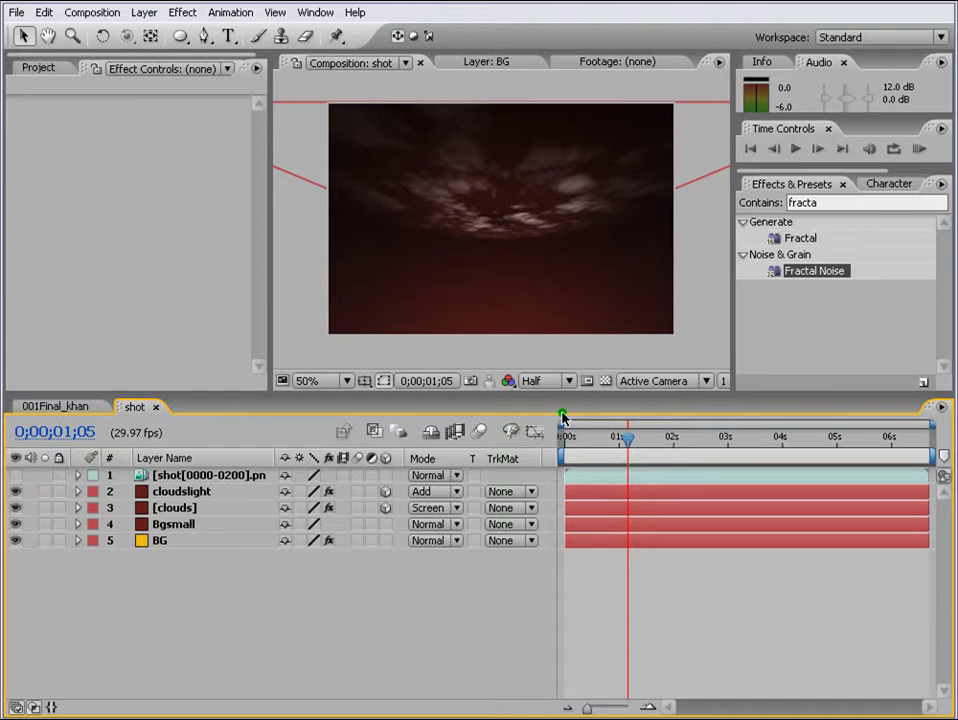
Step: Create a black 720 by 480 solid layer named lens
left_click(147, 19)
mouse_move(150, 30)
left_click(417, 47)
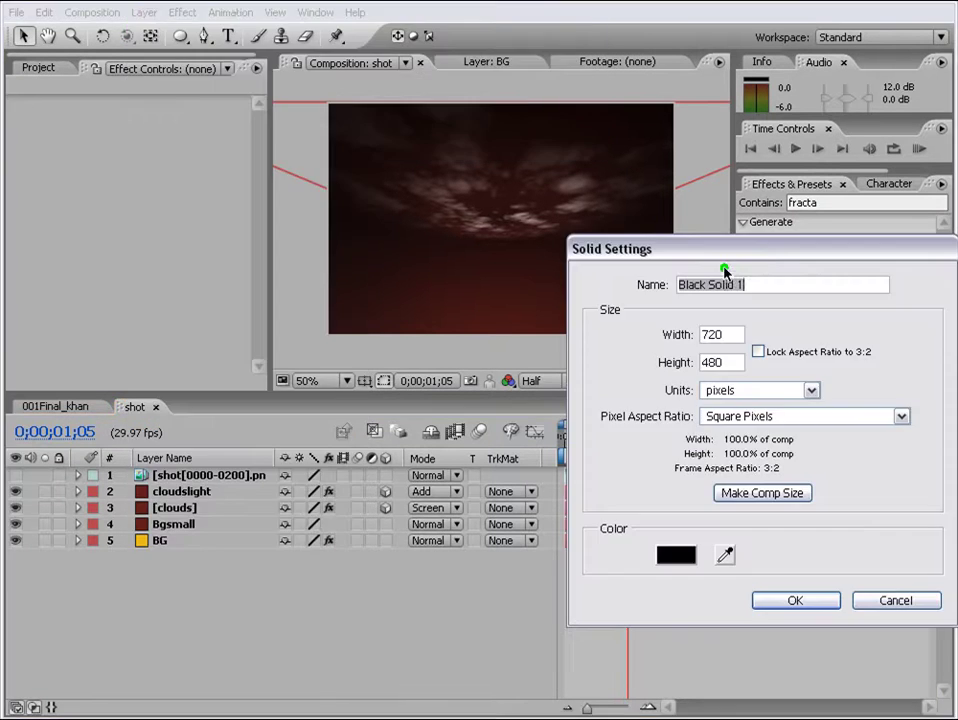
type("lens")
left_click(801, 603)
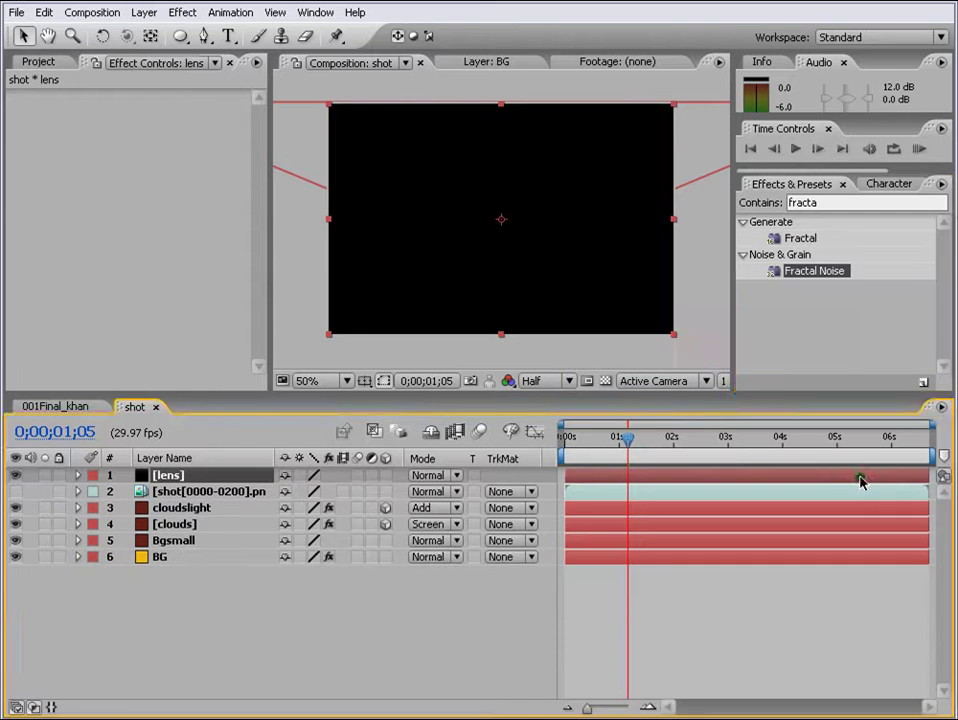
Step: Apply the Fractal Noise effect to the lens layer
left_click_drag(846, 203, 699, 248)
left_click(807, 203)
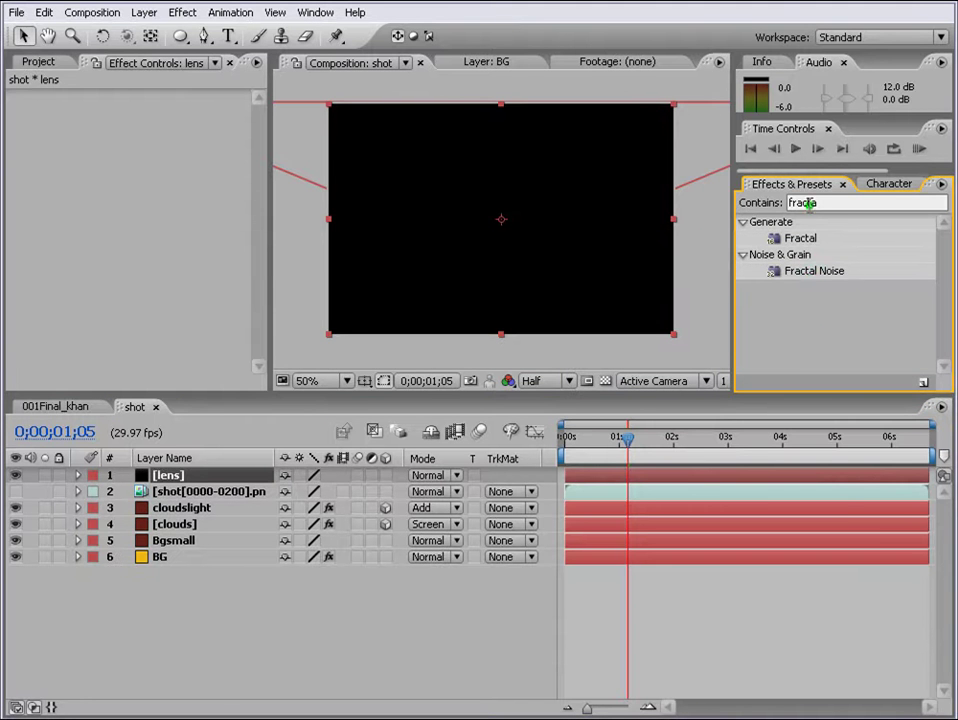
left_click_drag(815, 271, 745, 540)
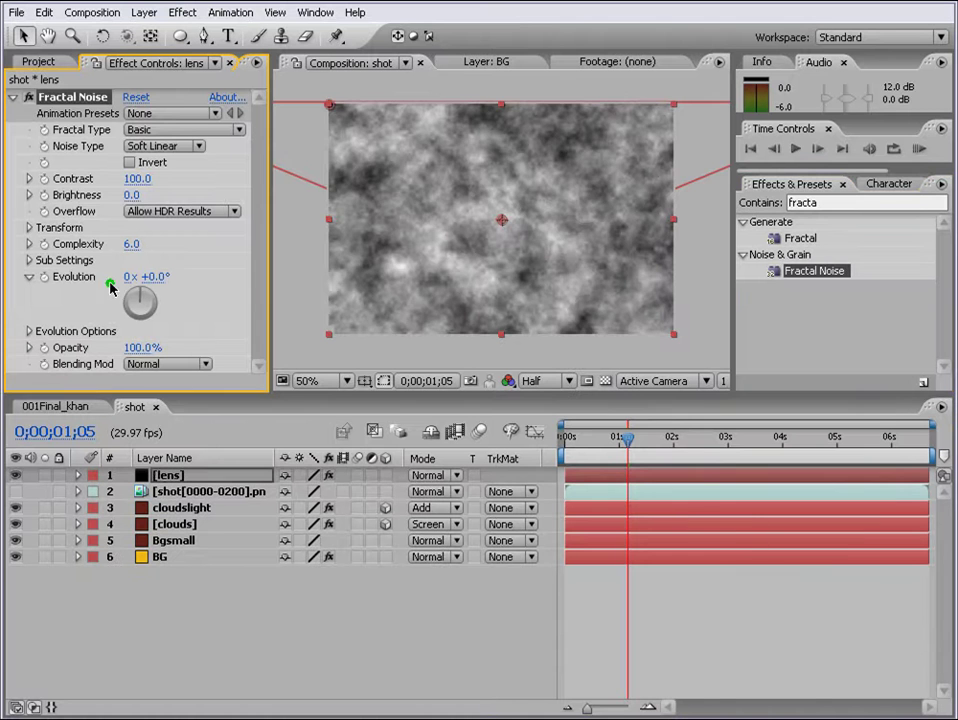
Step: Set the lens layer's Fractal Noise to contrast 115, brightness -37, blending mode Add and opacity 19%
left_click_drag(129, 194, 80, 194)
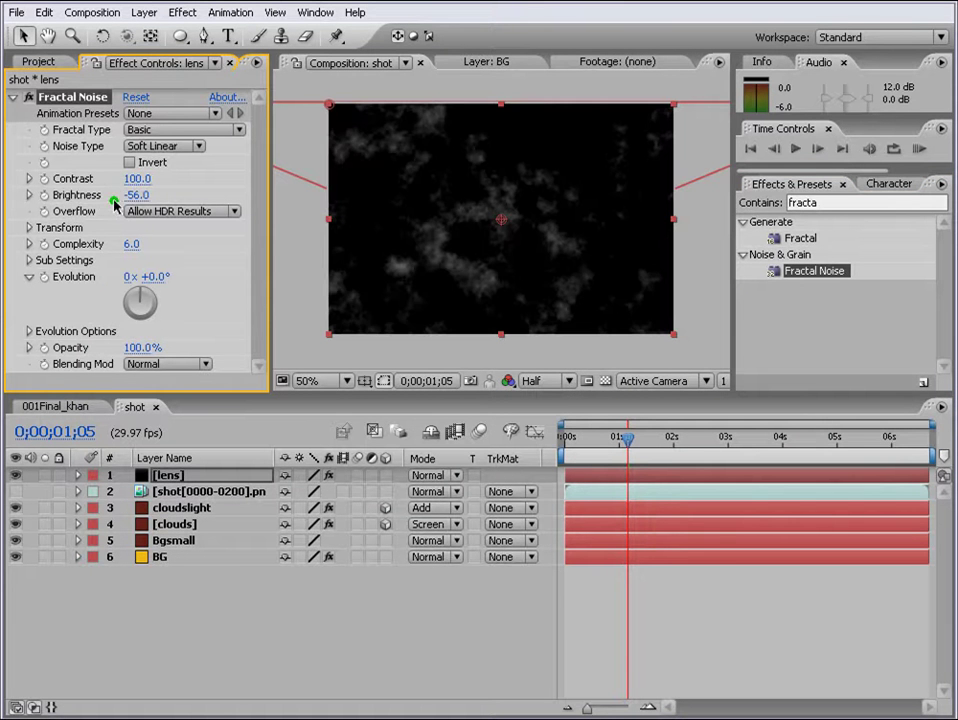
mouse_move(145, 194)
left_mouse_down()
mouse_move(137, 190)
mouse_move(150, 180)
left_mouse_up()
left_click(147, 364)
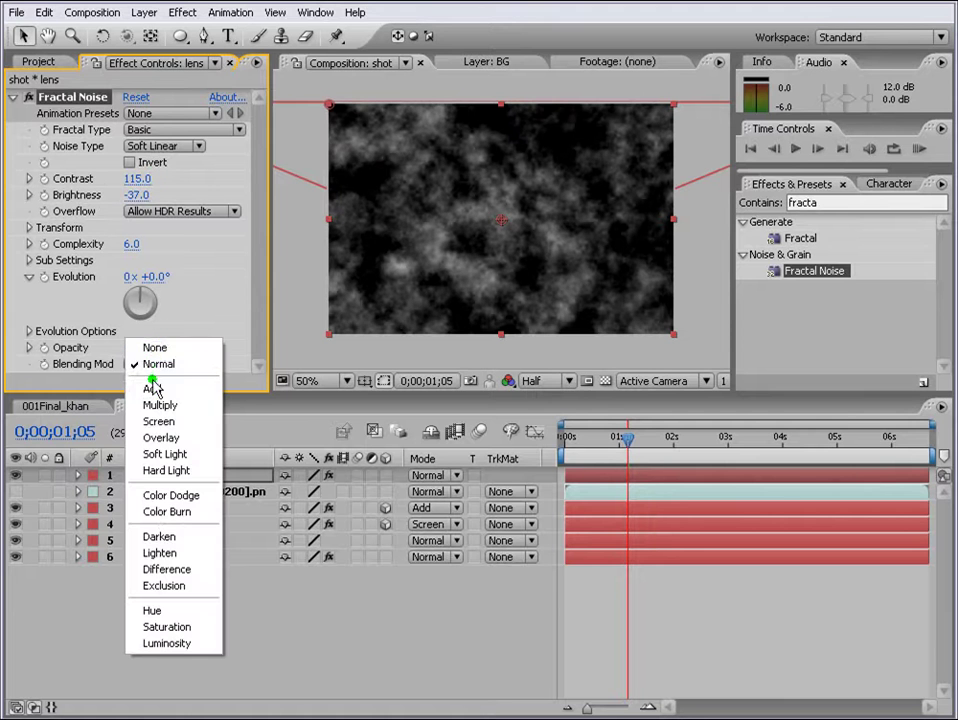
left_click(156, 387)
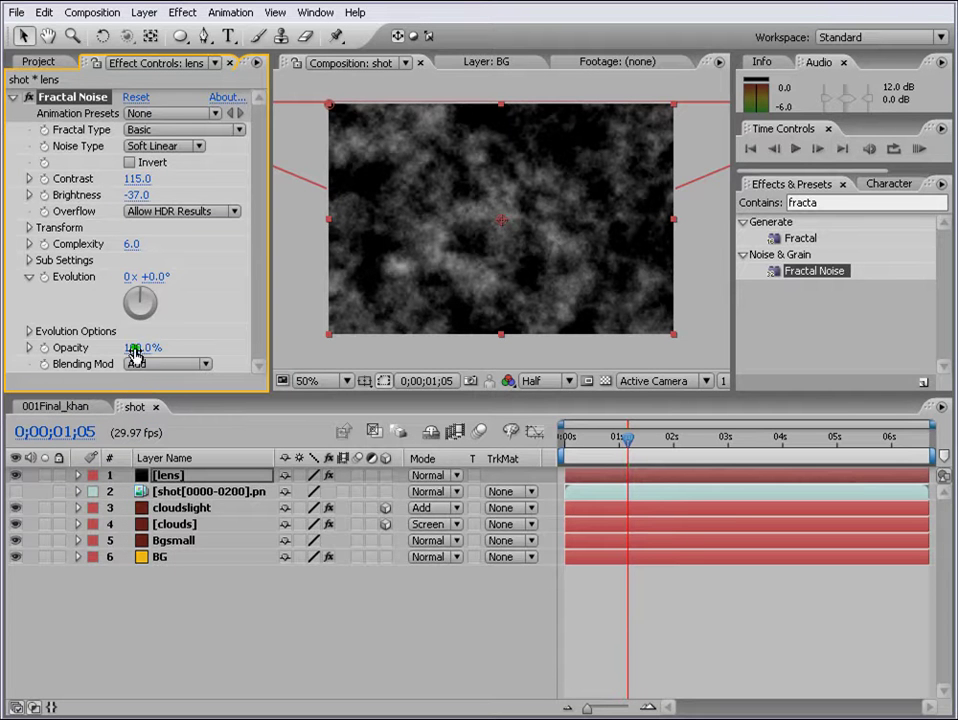
left_click(140, 347)
type("19")
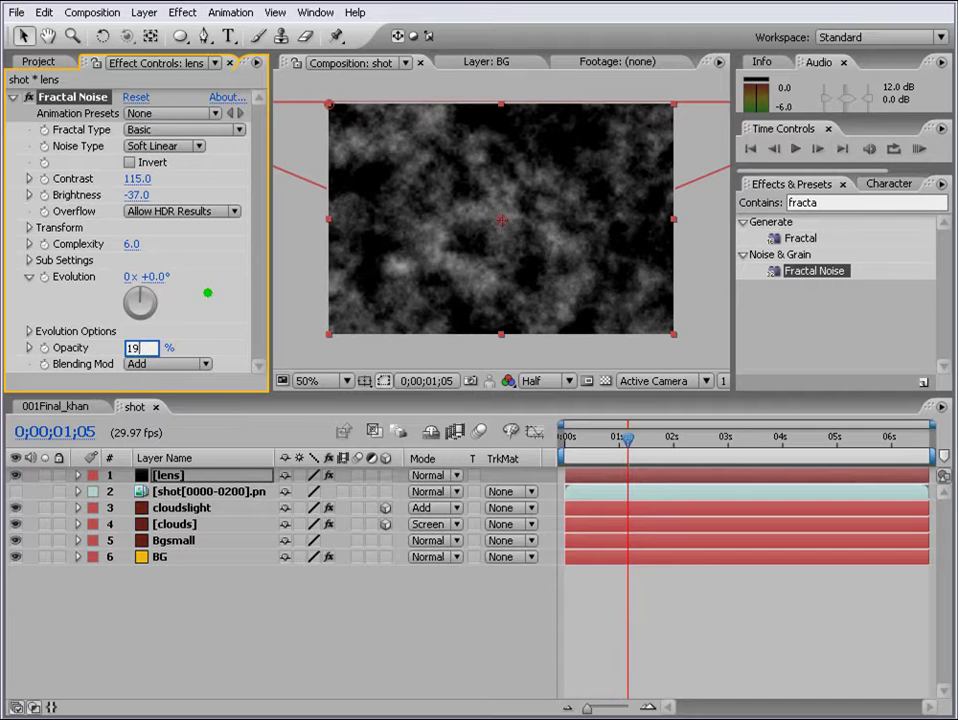
key("Return")
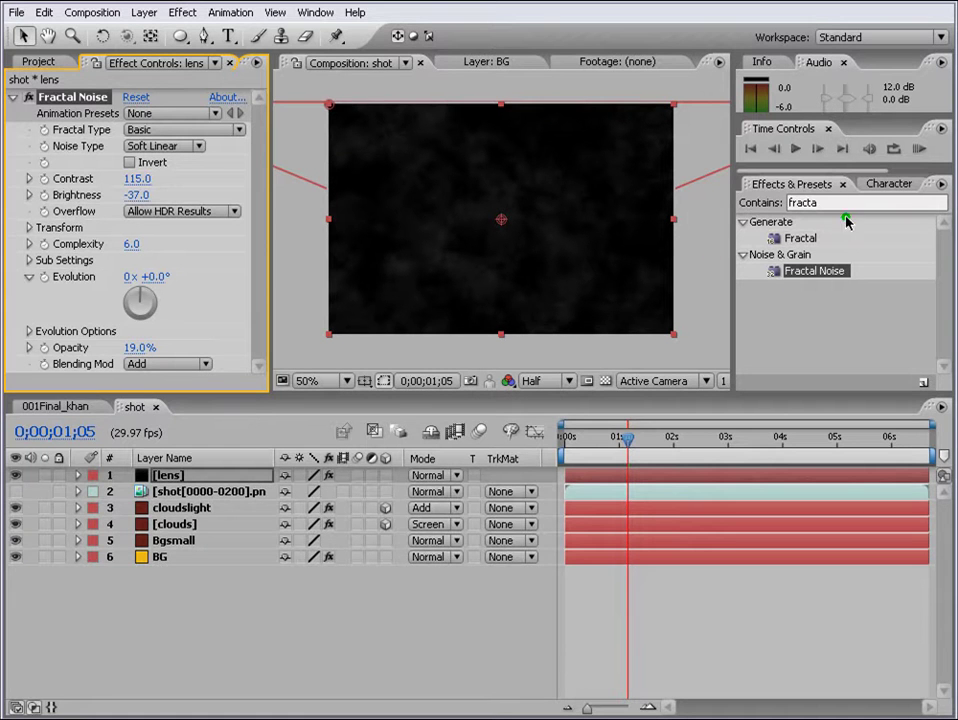
Step: Apply the Lens Flare effect to the lens layer and set its lens type to 105mm Prime
left_click_drag(831, 203, 705, 193)
type("lens")
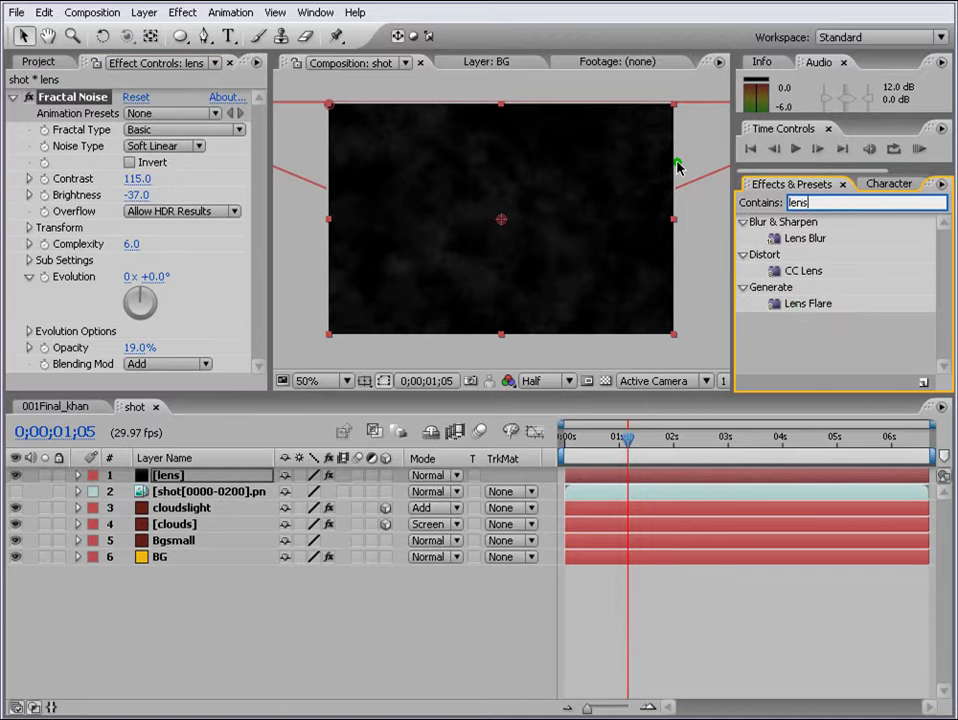
left_click_drag(803, 304, 650, 480)
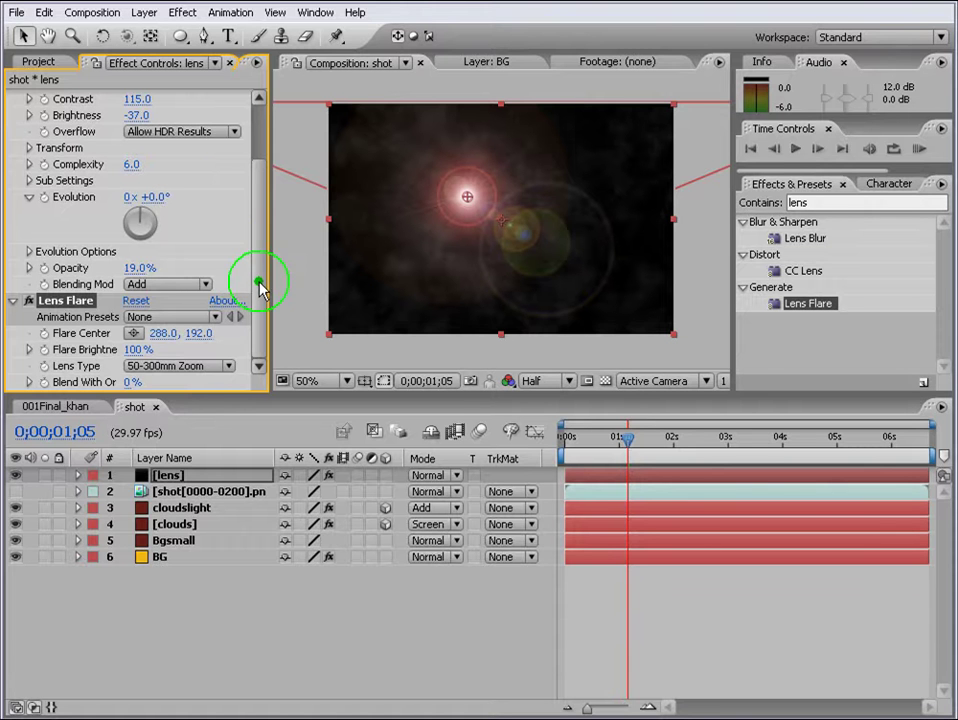
left_click(178, 368)
left_click(182, 402)
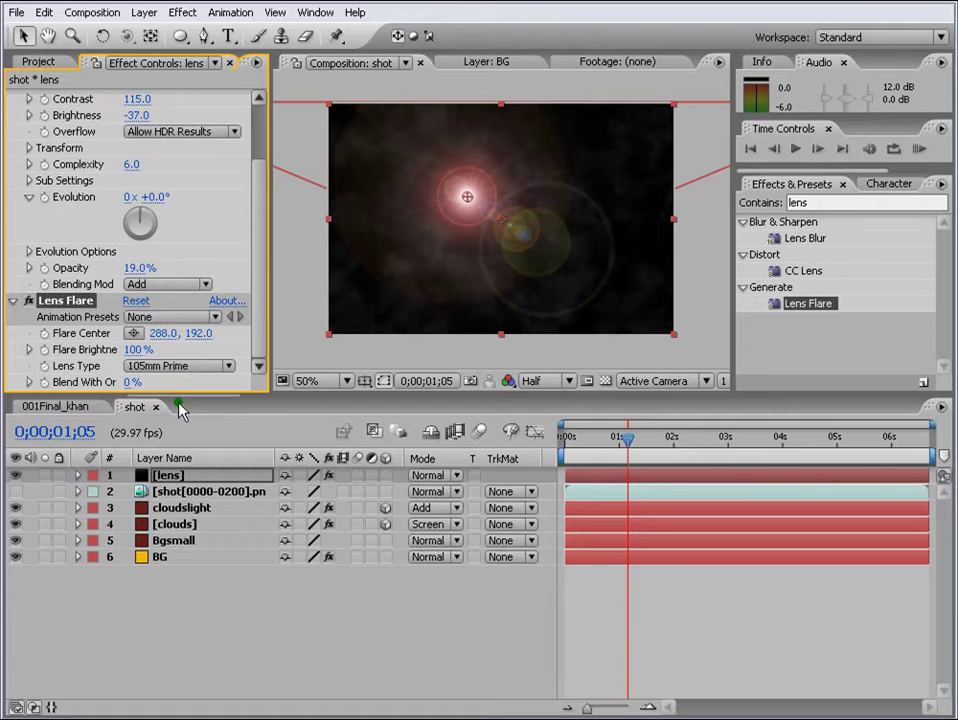
Step: Apply the Curves effect to the lens layer and shift the RGB curve's black point slightly inward to darken the shadows
left_click(843, 203)
type("curv")
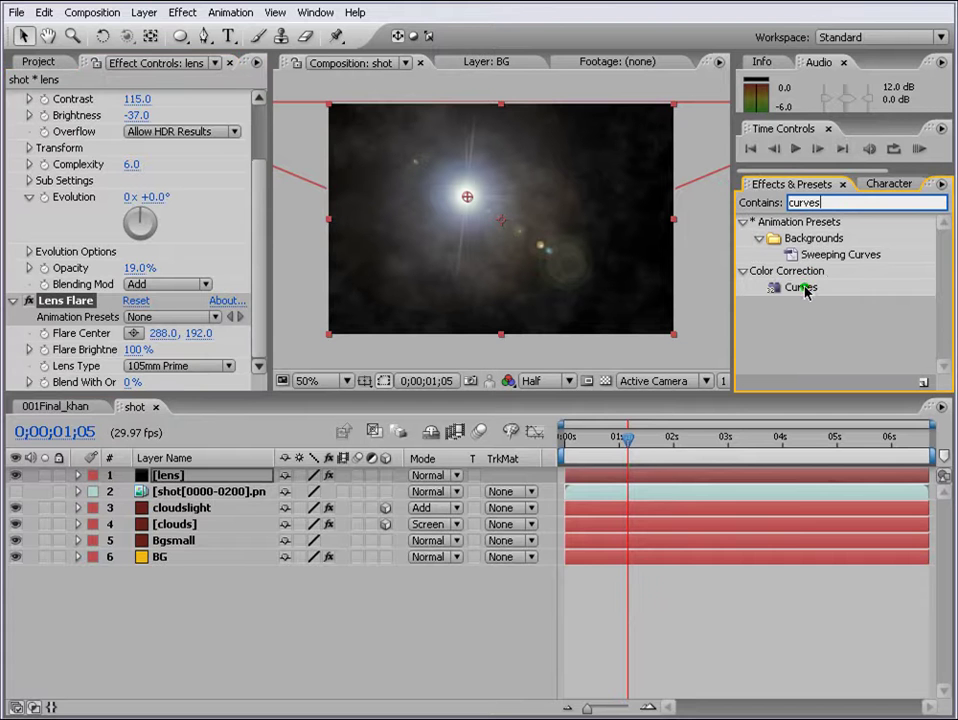
left_click_drag(806, 287, 656, 479)
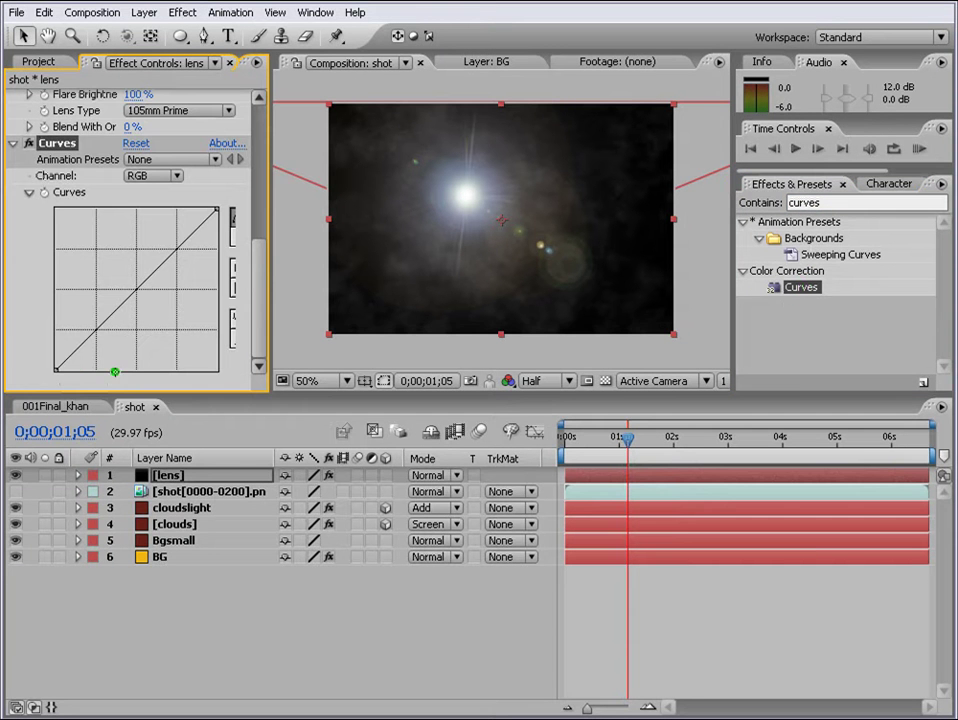
left_click_drag(58, 369, 72, 369)
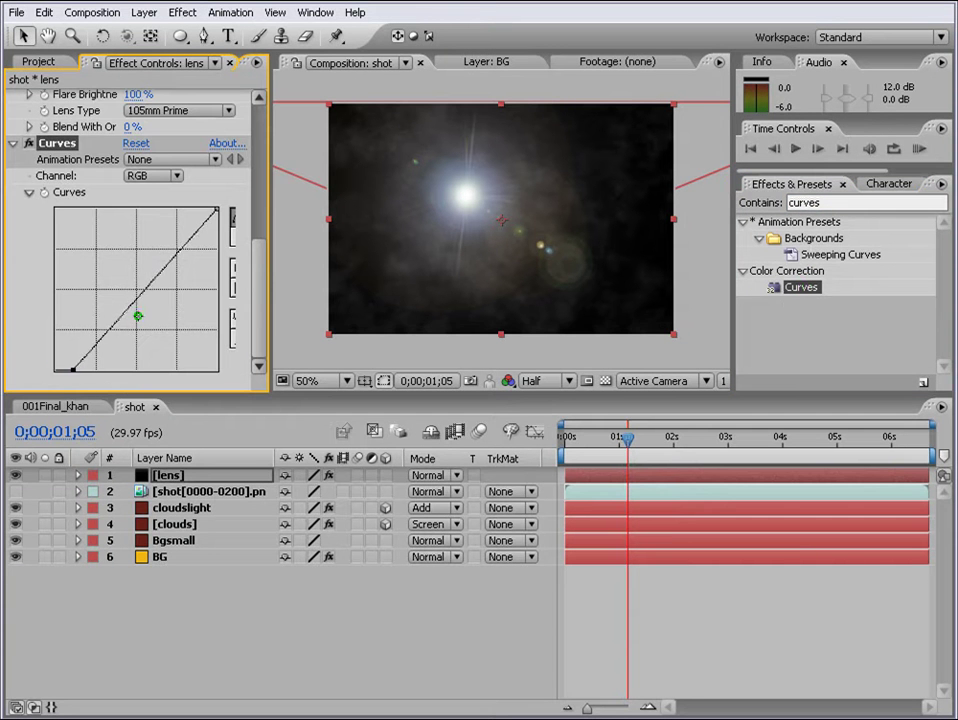
Step: Raise the midtones of the Red channel curve and set the lens layer's blending mode to Add
left_click(176, 176)
left_click(172, 197)
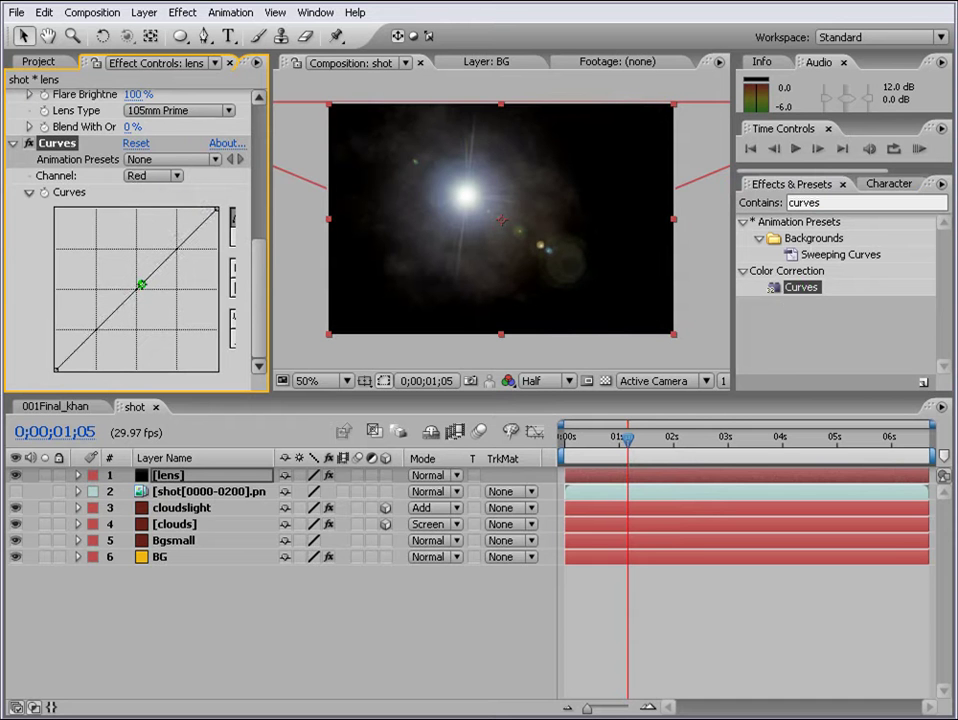
left_click_drag(139, 284, 126, 279)
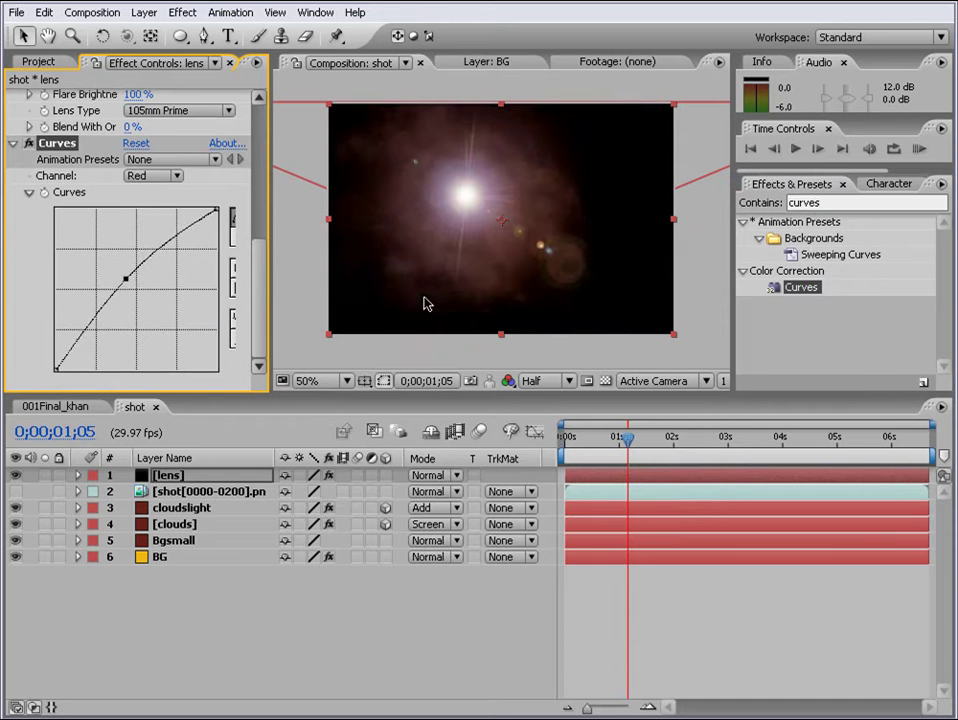
left_click(455, 478)
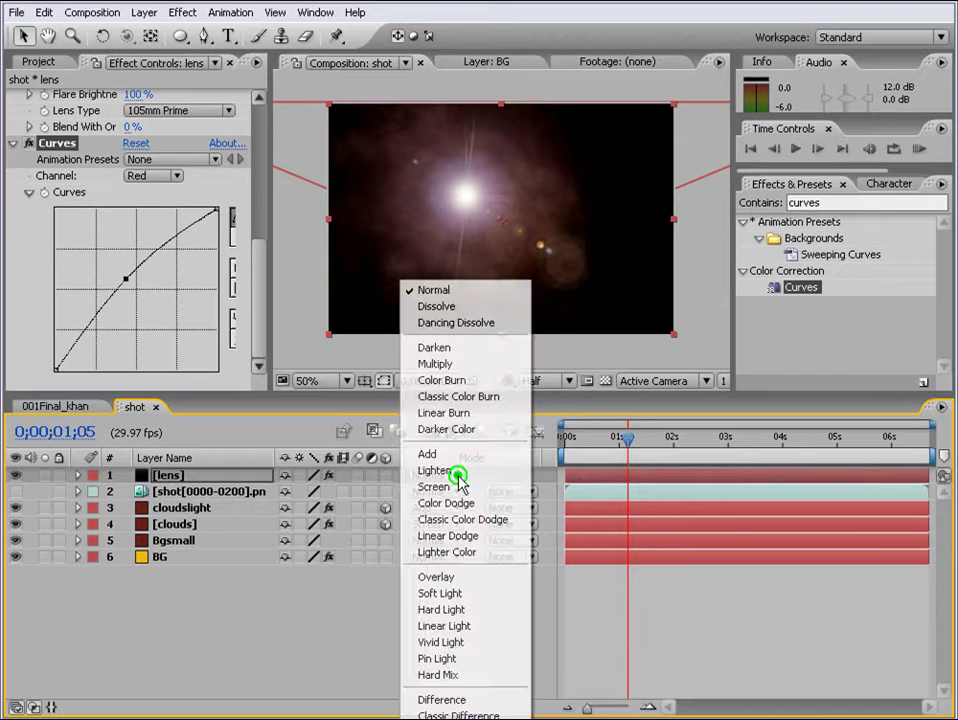
left_click(463, 453)
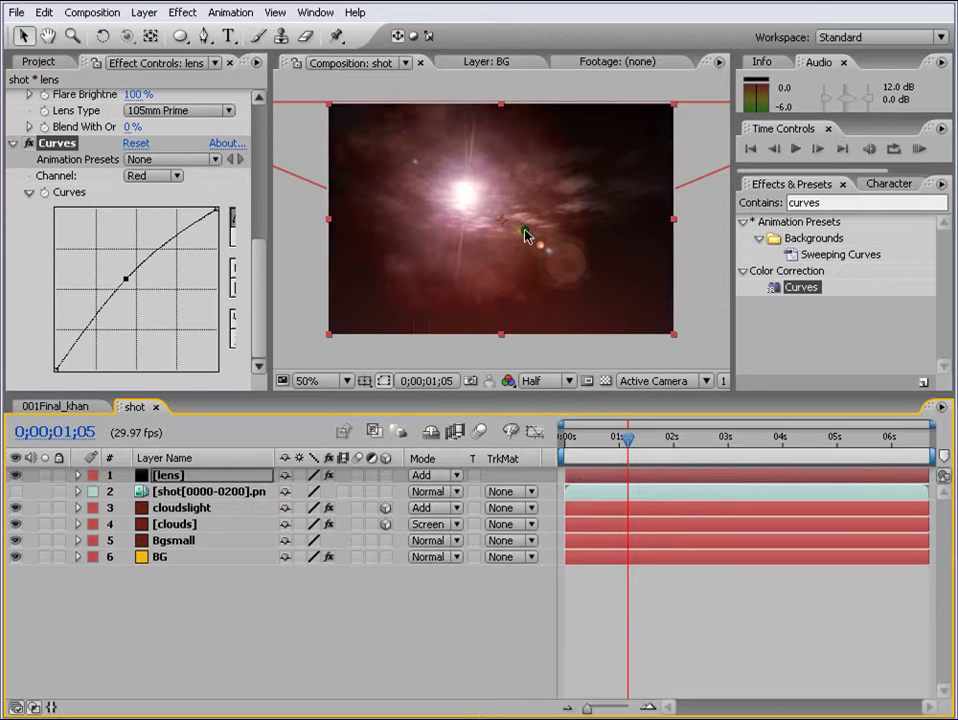
Step: At 0;00;00;00, move the flare center to about 330, 266 and keyframe Flare Brightness at 0%
scroll(128, 228, "up", 3)
left_click_drag(580, 438, 560, 438)
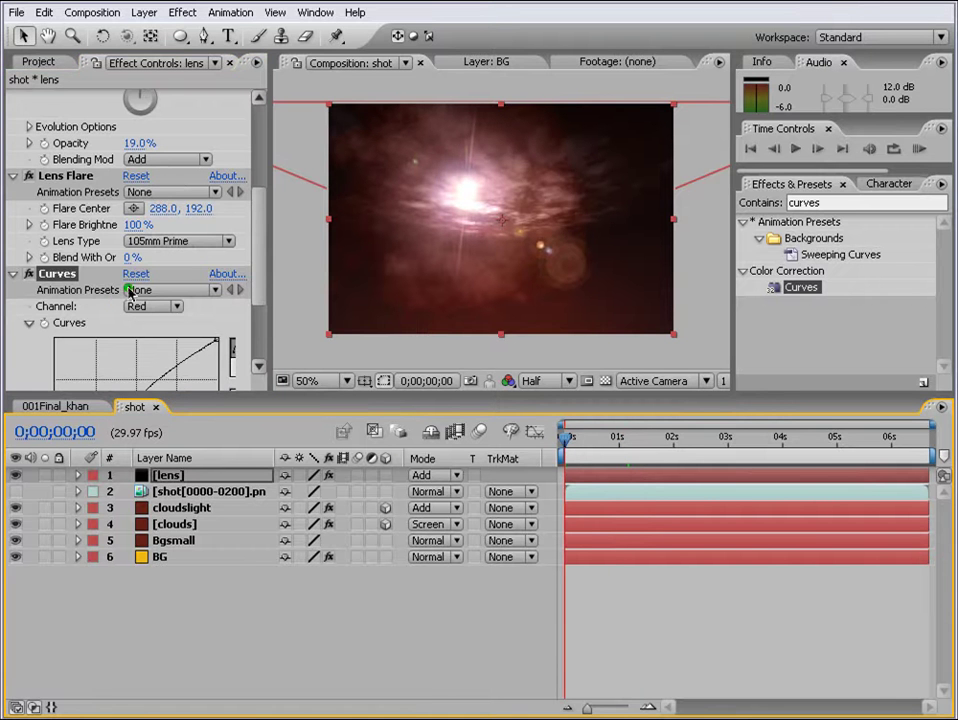
left_click(136, 224)
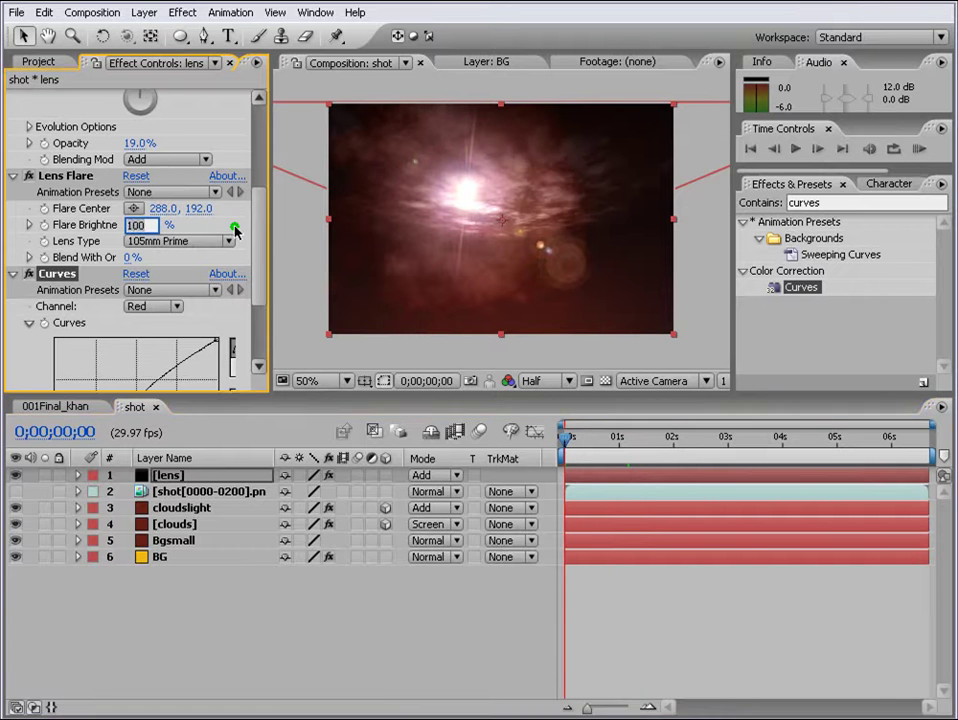
type("0")
key("Return")
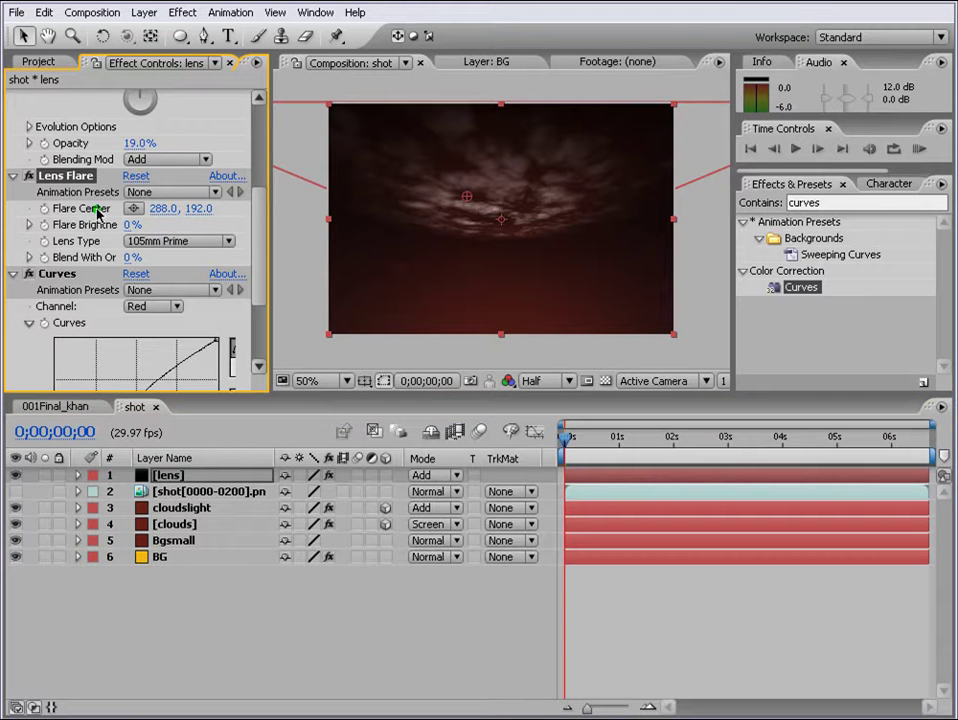
left_click_drag(465, 199, 486, 240)
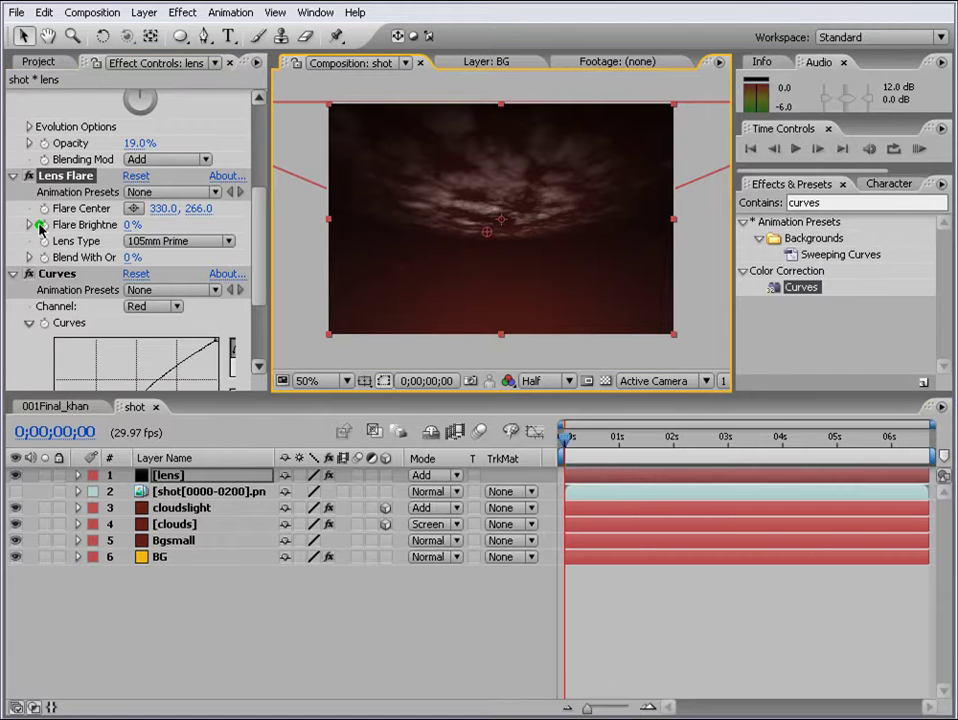
left_click(46, 226)
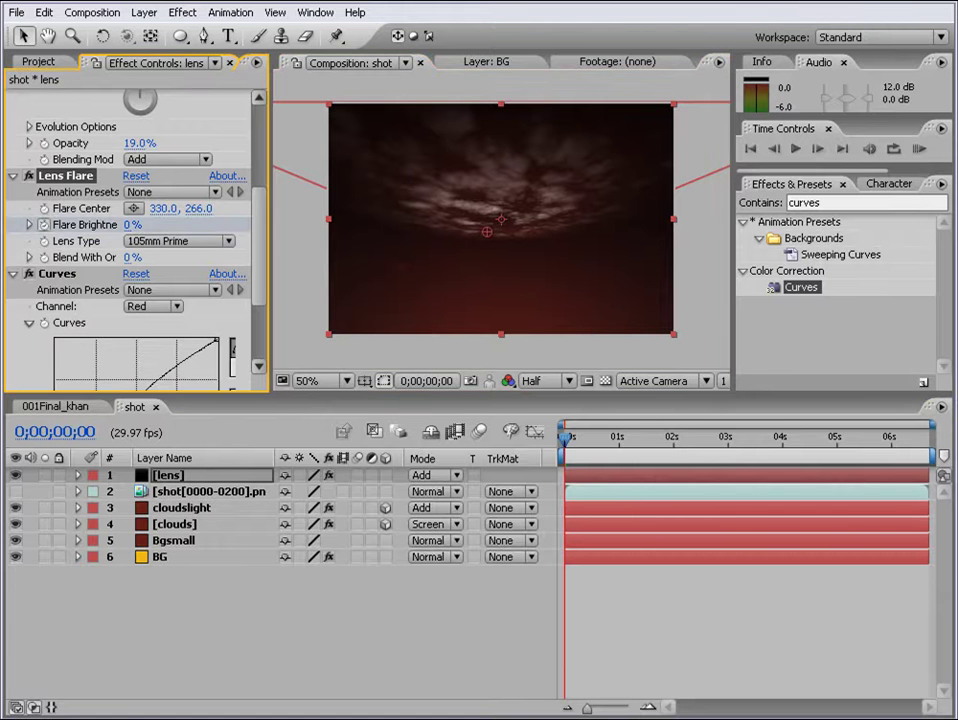
Step: Add a Flare Brightness keyframe of 120% at 0;00;00;03
left_click_drag(587, 708, 624, 707)
left_click_drag(595, 441, 605, 441)
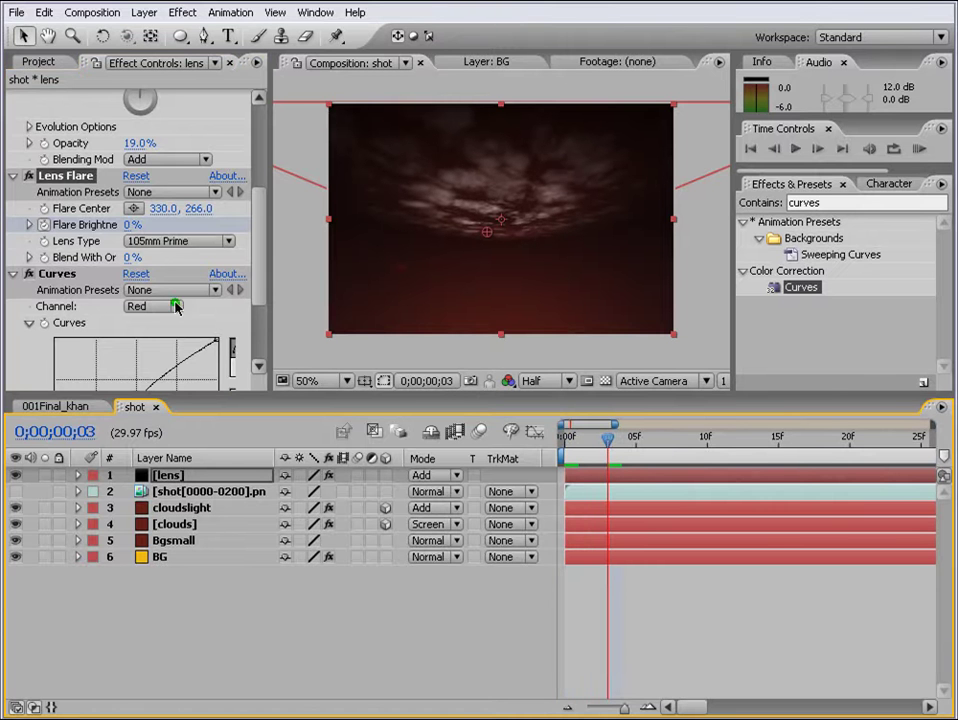
left_click(132, 224)
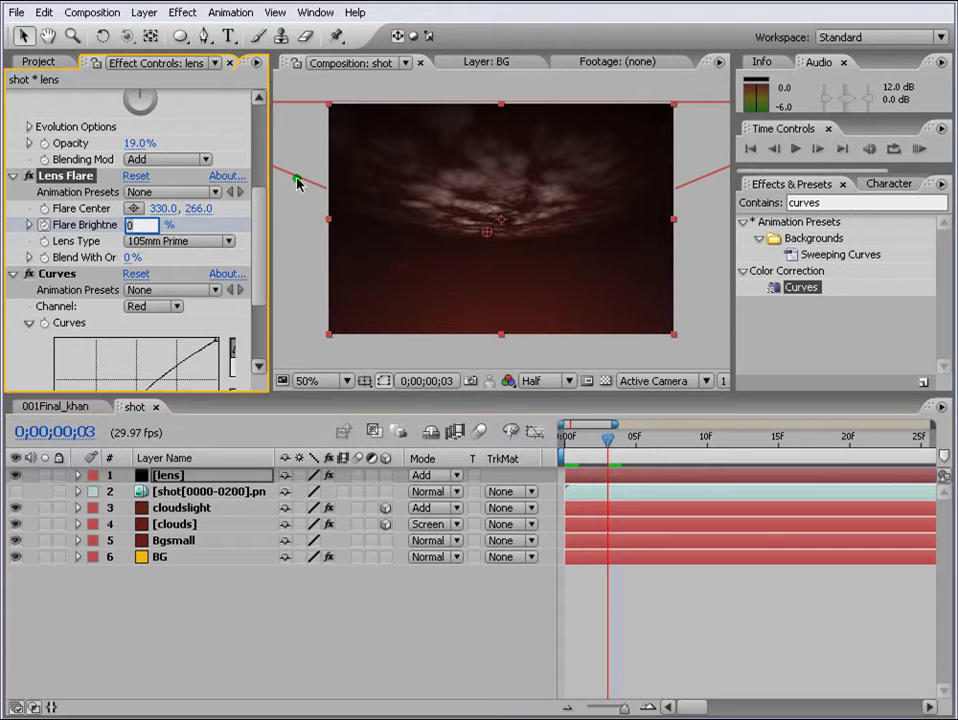
type("120")
key("Return")
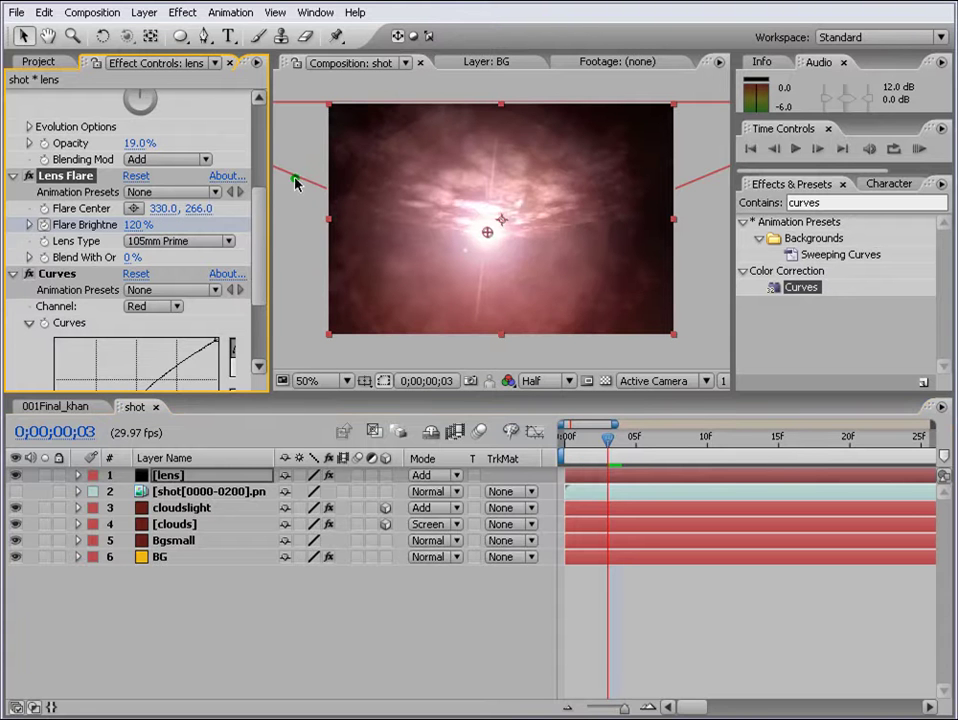
Step: Add a Flare Brightness keyframe of 0% at 0;00;00;05
key("Page_Down")
key("Page_Down")
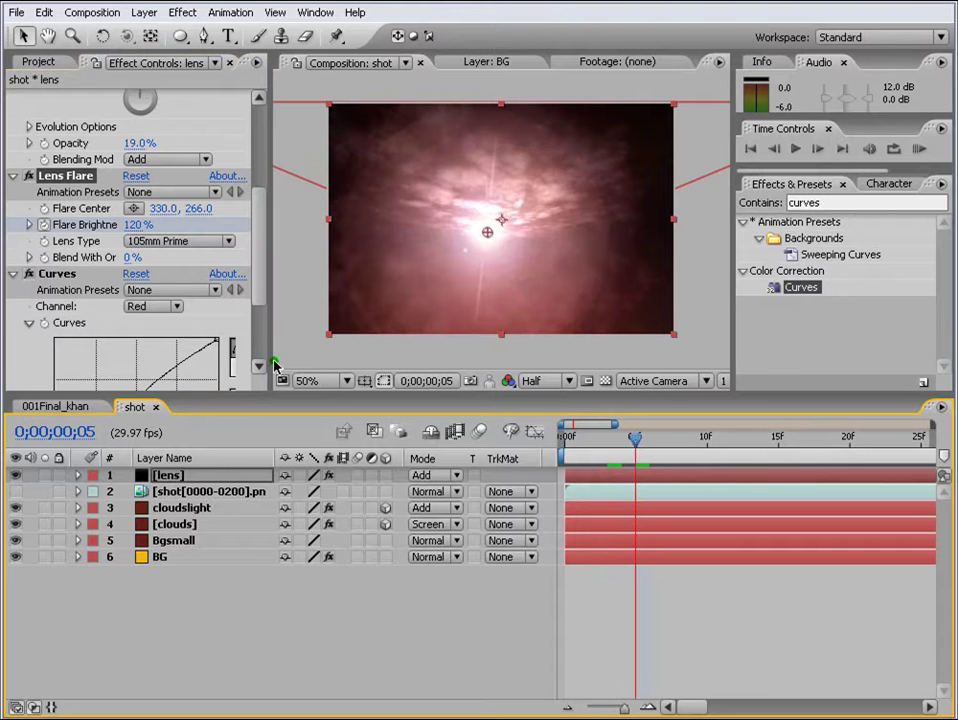
left_click(134, 225)
key("Return")
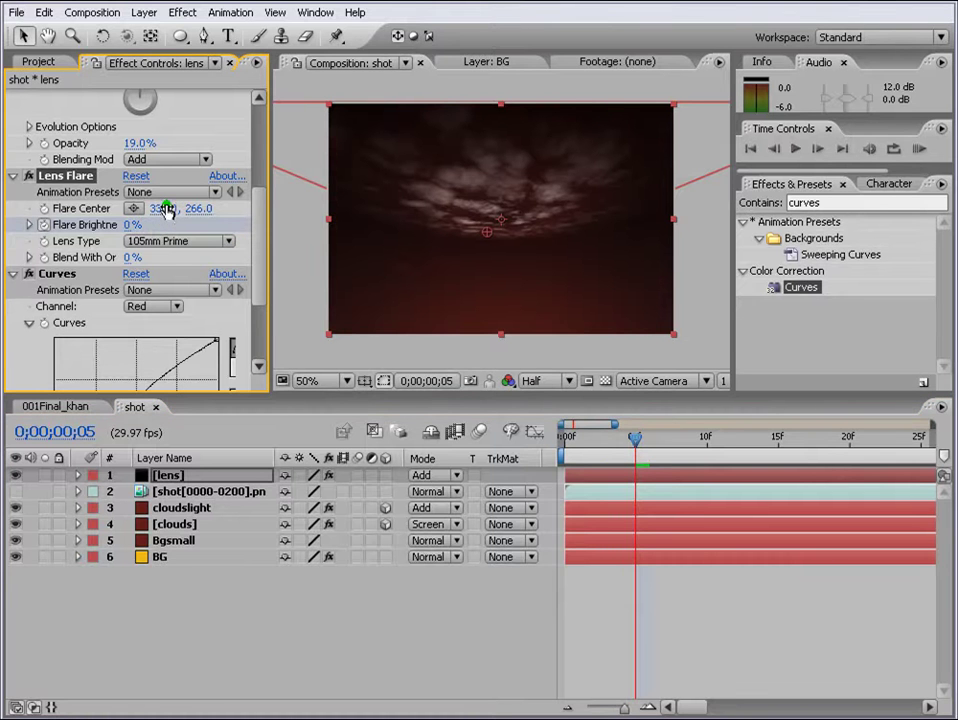
Step: Move the last Flare Brightness keyframe to frame 6 and apply Easy Ease to all three keyframes
key("u")
left_click_drag(635, 508, 565, 509)
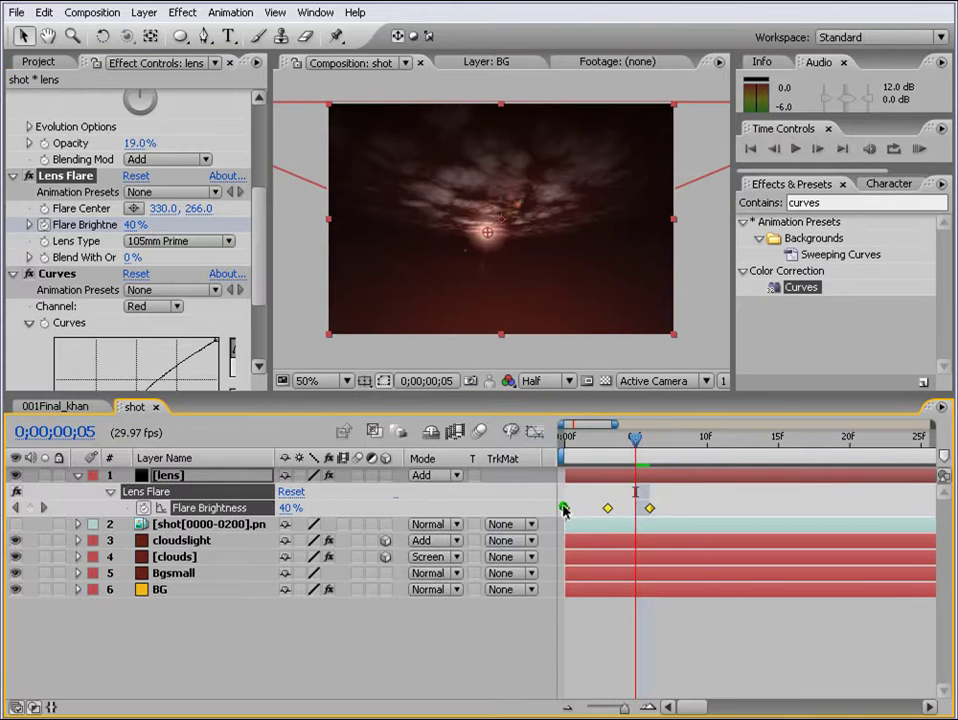
right_click(564, 508)
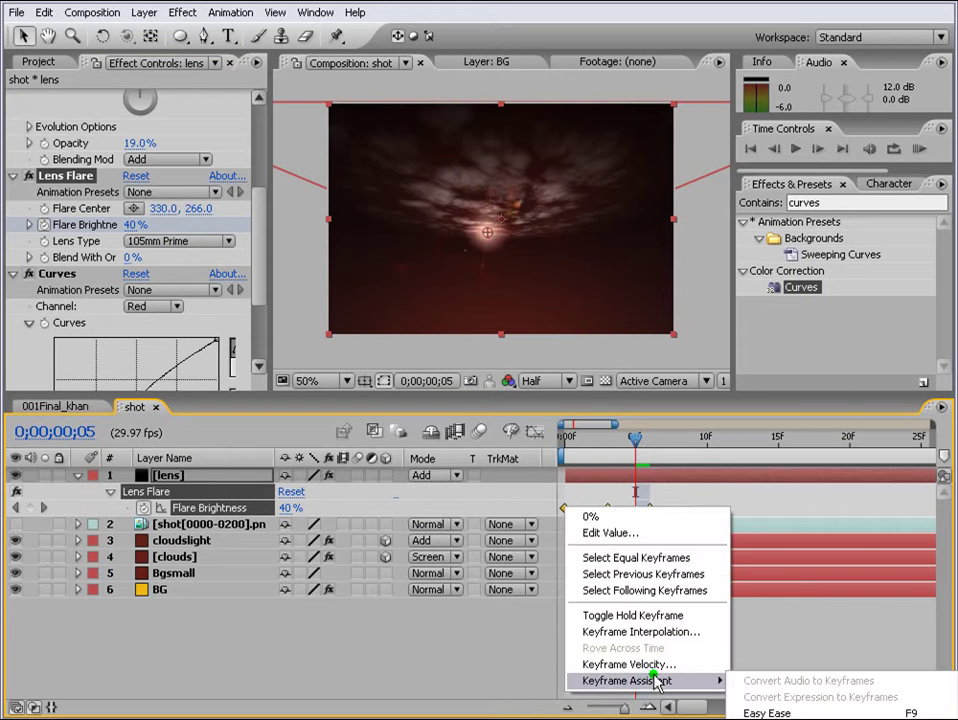
mouse_move(654, 680)
left_click(768, 713)
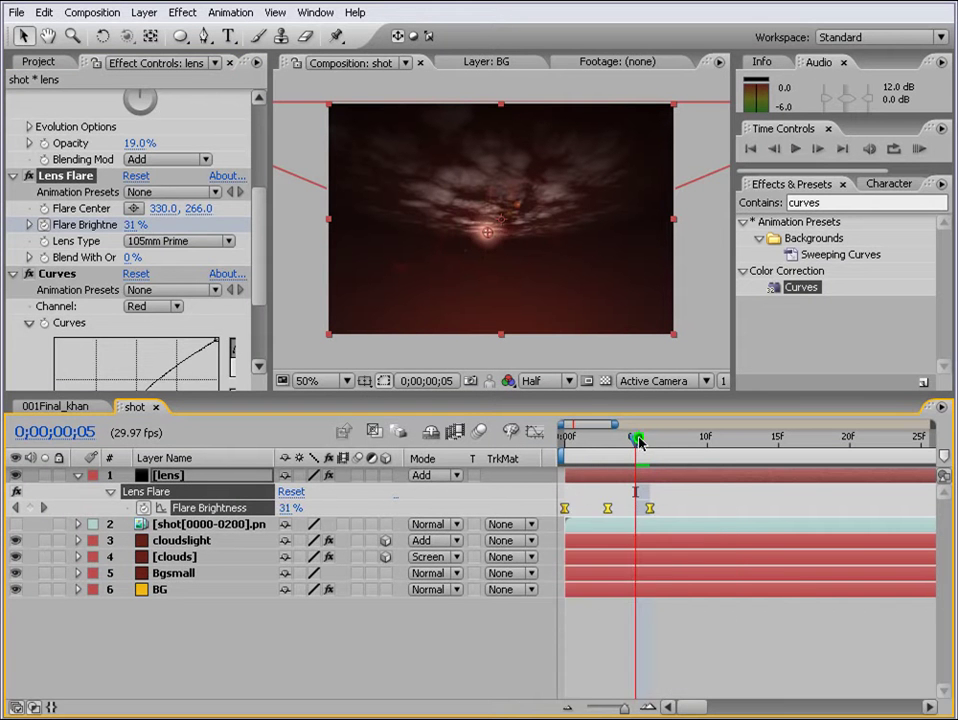
Step: Trim the end of the lens layer to 0;00;00;09 and collapse its properties
left_click_drag(637, 441, 692, 442)
left_click_drag(624, 708, 587, 710)
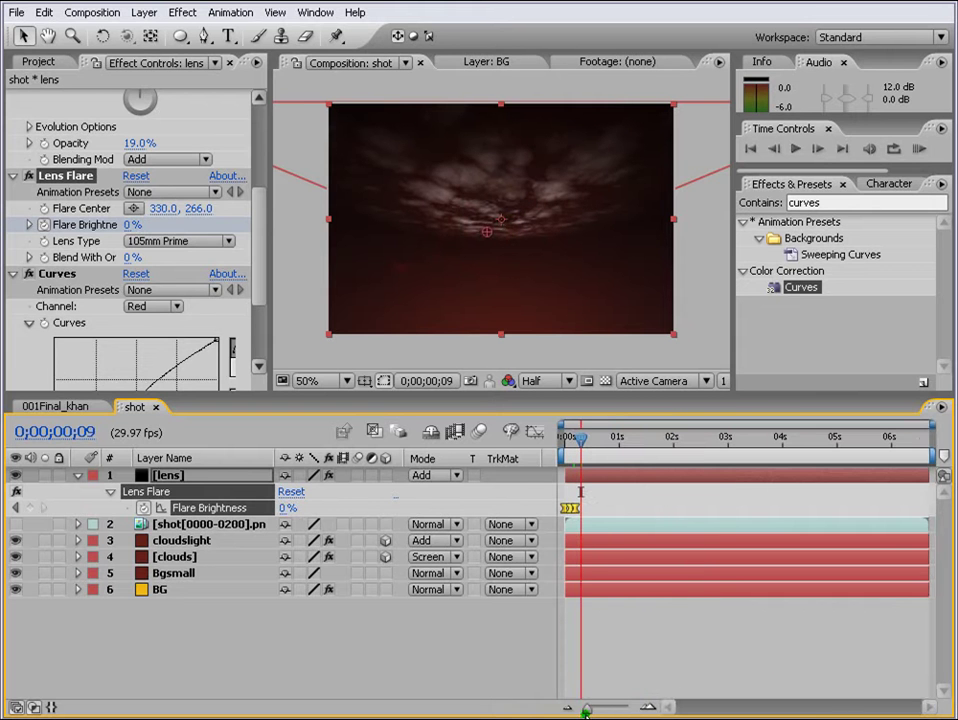
left_click_drag(929, 476, 592, 487)
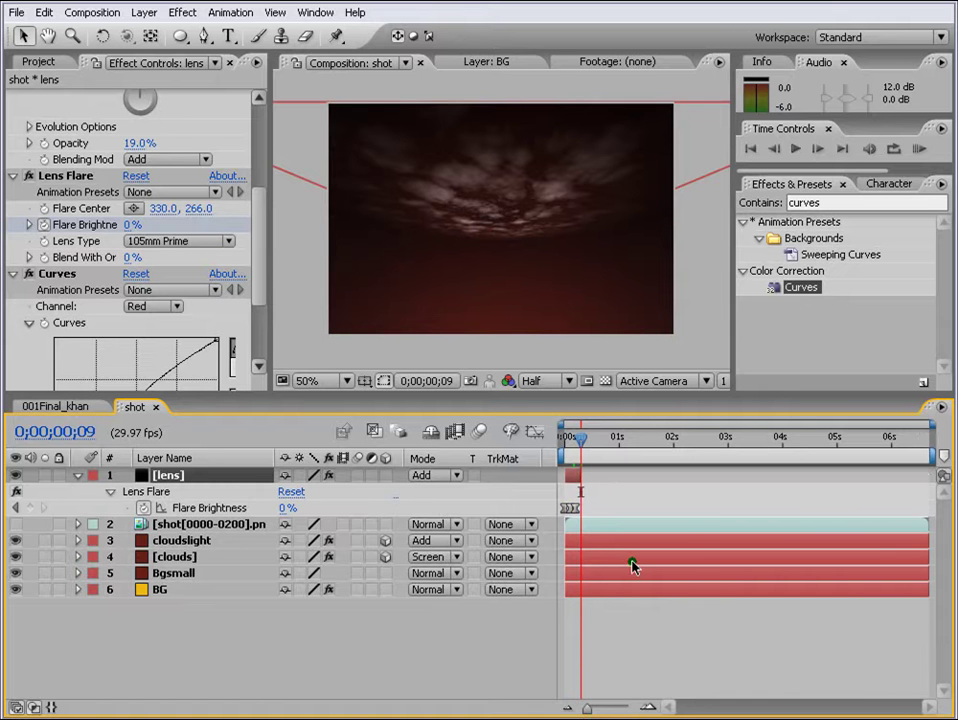
left_click(76, 477)
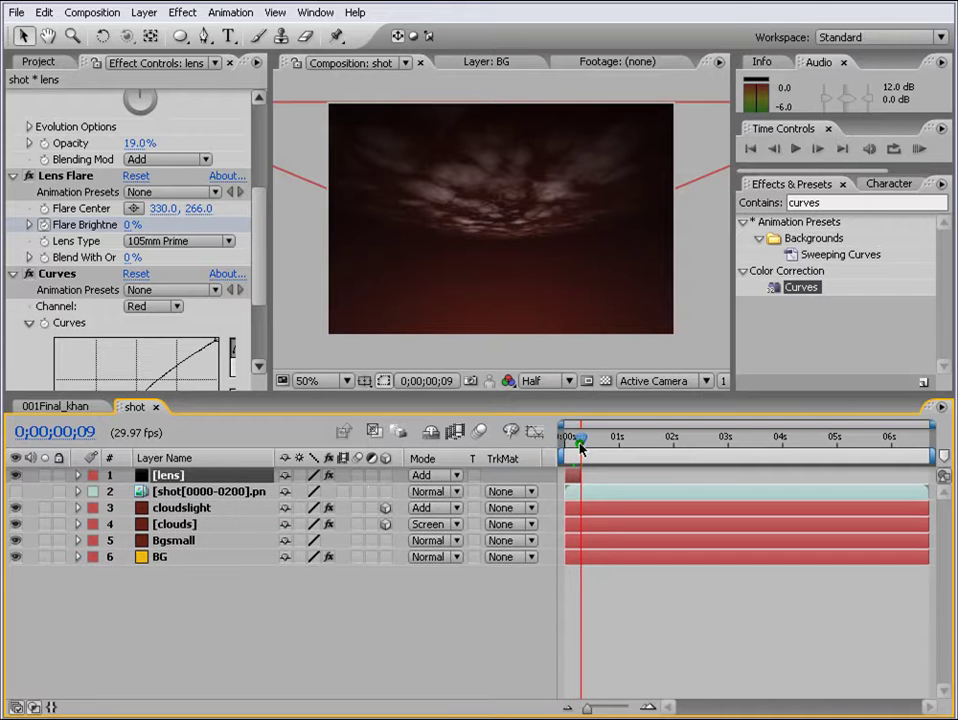
Step: At 0;00;00;03, move the lens layer's RGB curve black point further inward to deepen the shadows, and preview the flash
left_click_drag(580, 449, 569, 449)
left_click(262, 323)
left_click(155, 176)
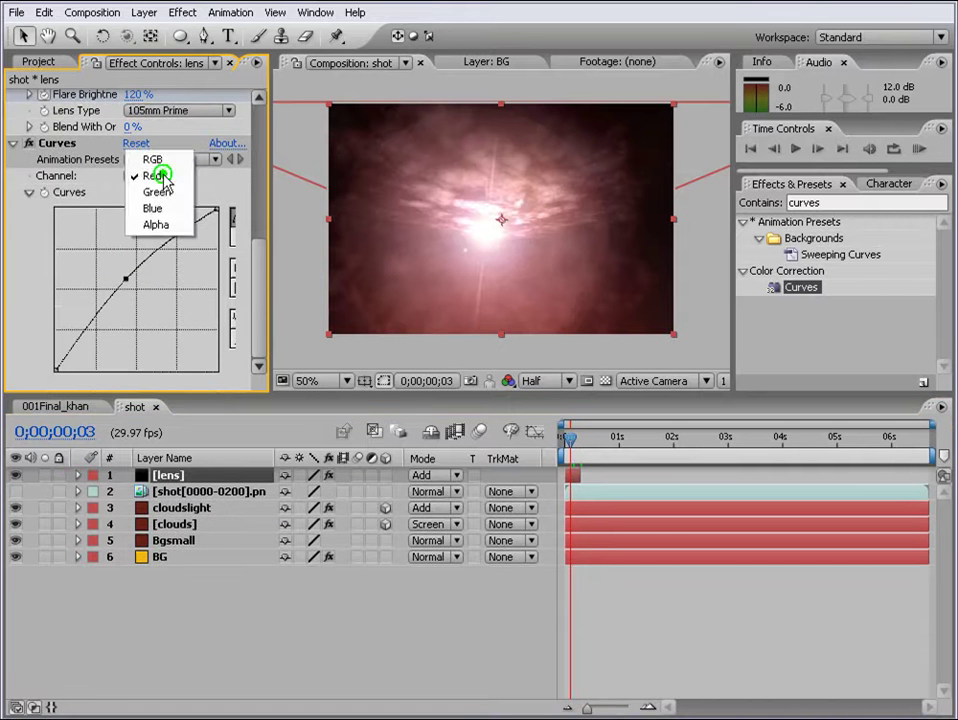
left_click(154, 157)
left_click_drag(72, 372, 88, 374)
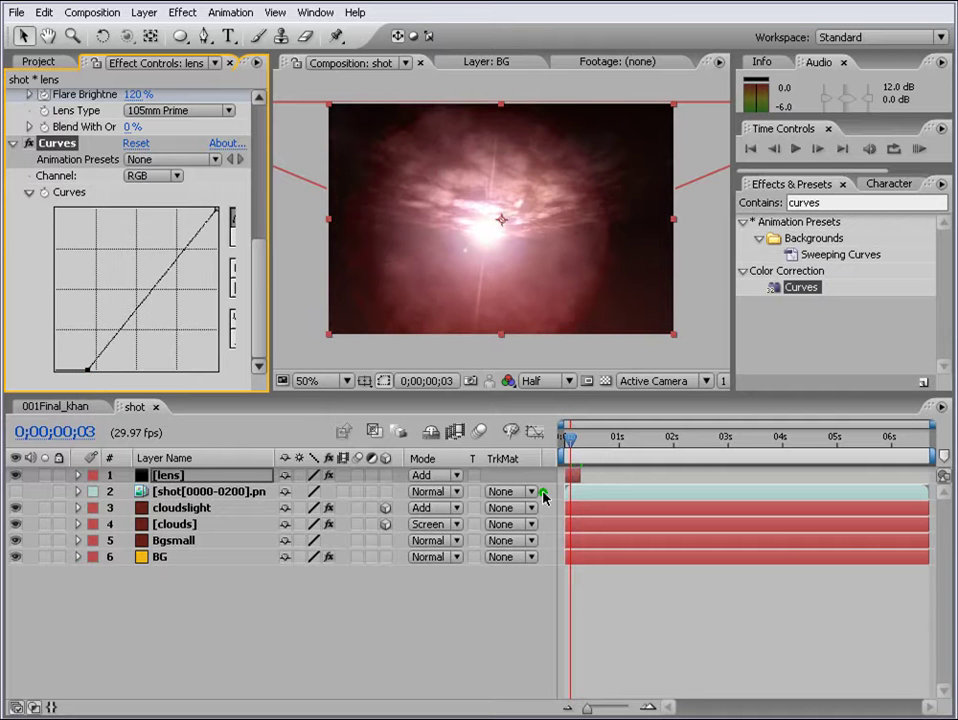
left_click(919, 149)
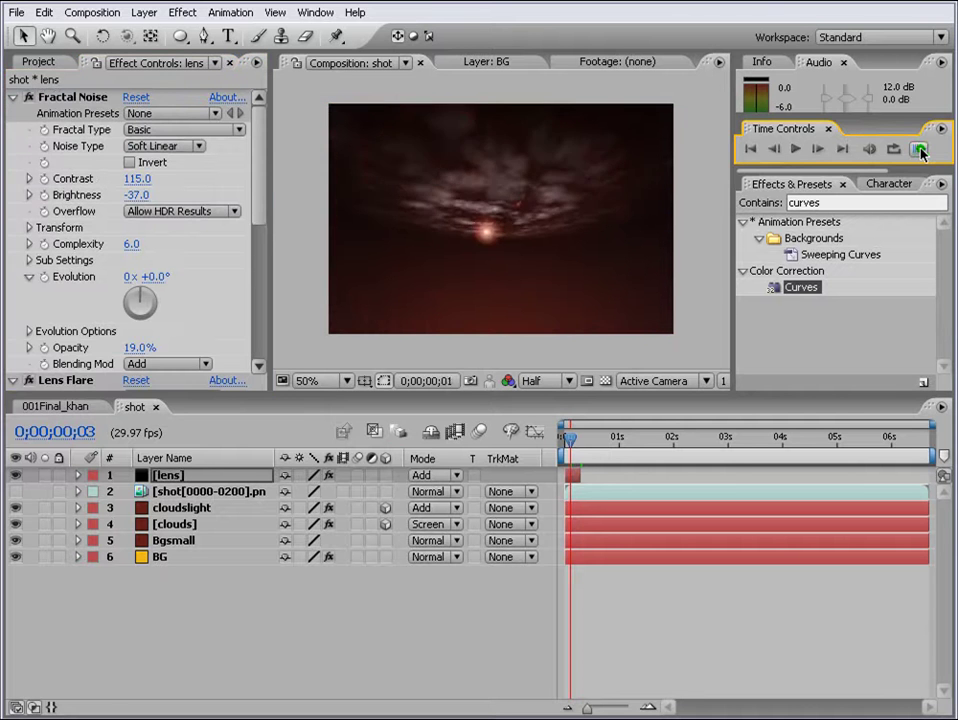
left_click(920, 150)
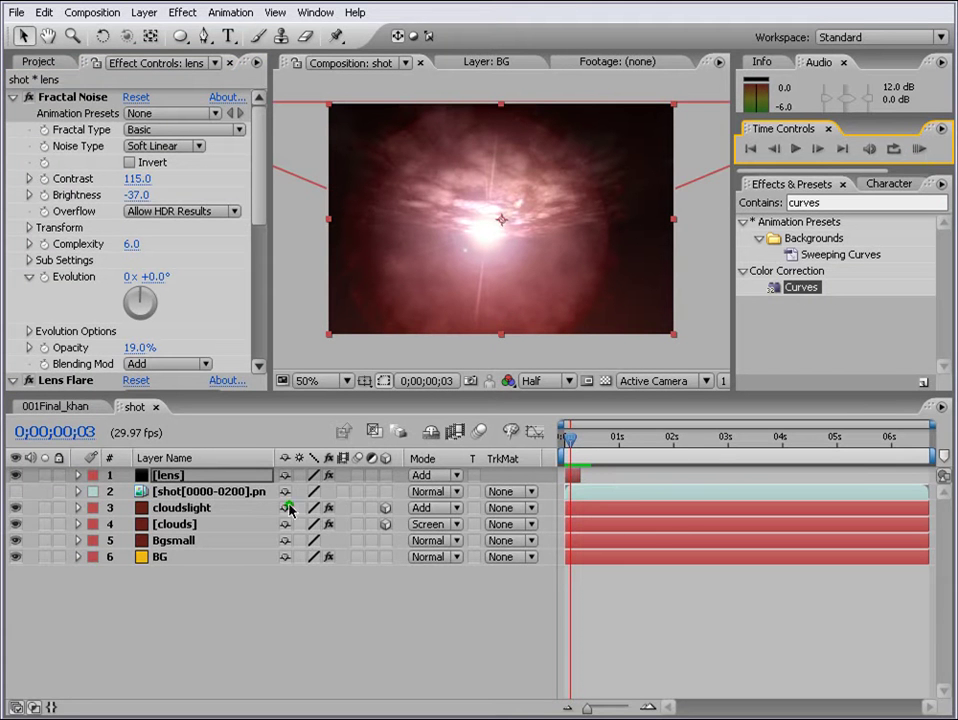
Step: Place the lens layer beneath the shot sequence layer, then duplicate it and shift the copy to around 0;00;01;27
left_click_drag(168, 478, 171, 502)
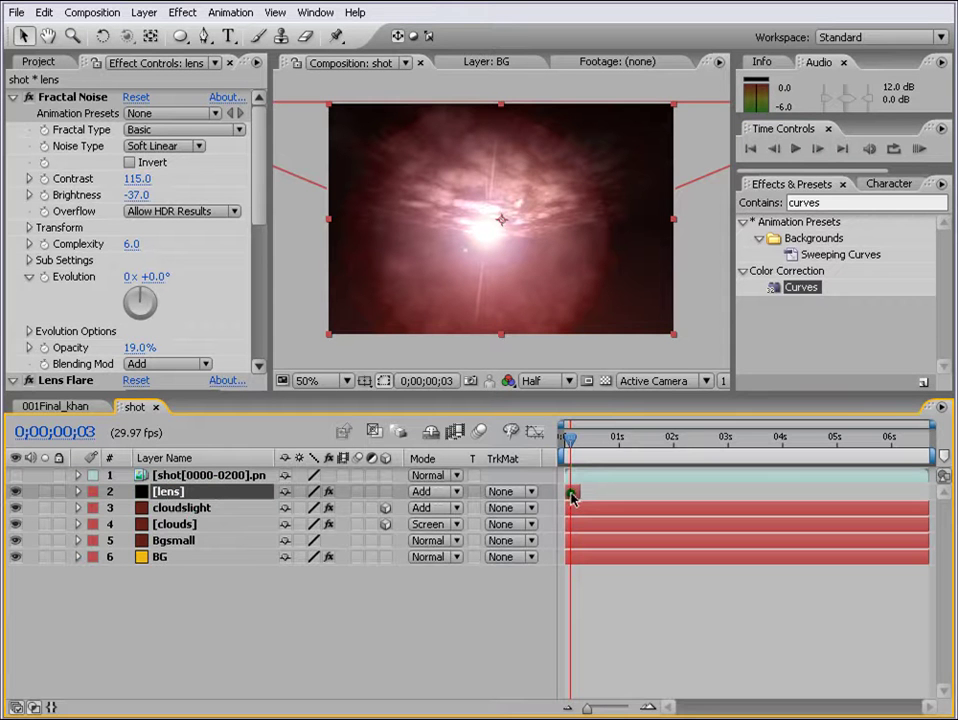
key("ctrl+d")
left_click_drag(573, 498, 669, 502)
left_click_drag(636, 436, 668, 436)
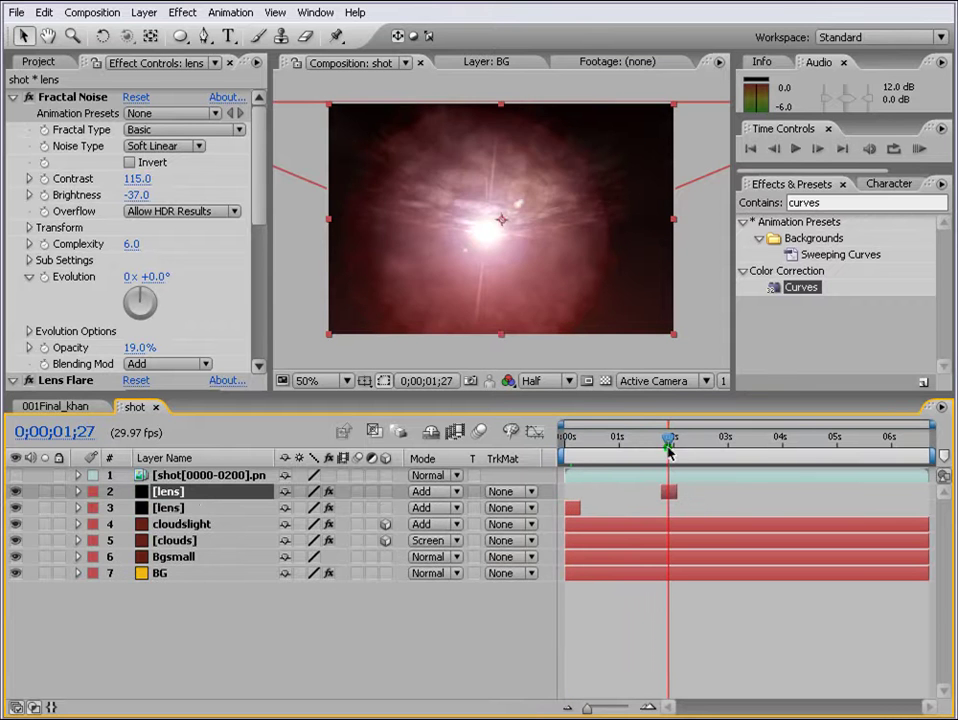
Step: Move the duplicated lens layer's flare center to the right edge of the frame at 0;00;01;27
key("e")
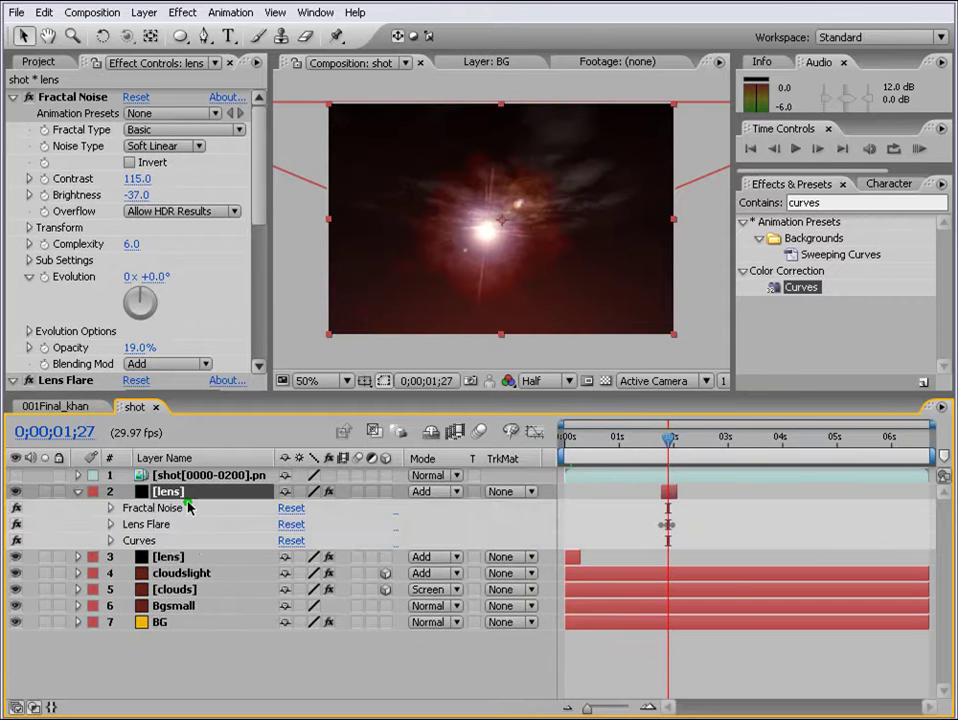
left_click(150, 508)
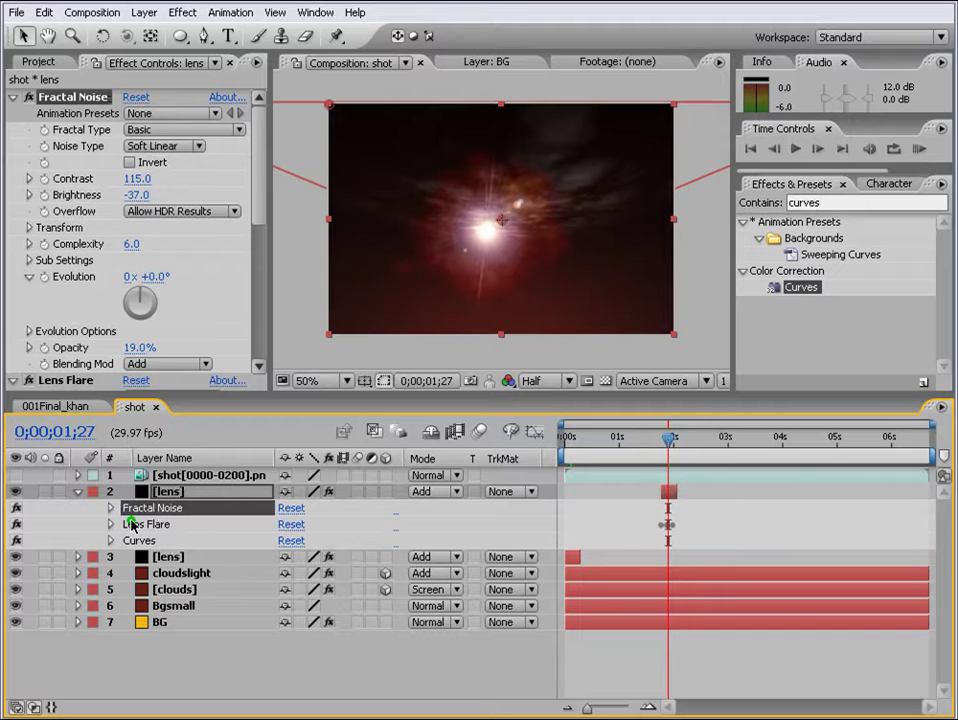
left_click(133, 524)
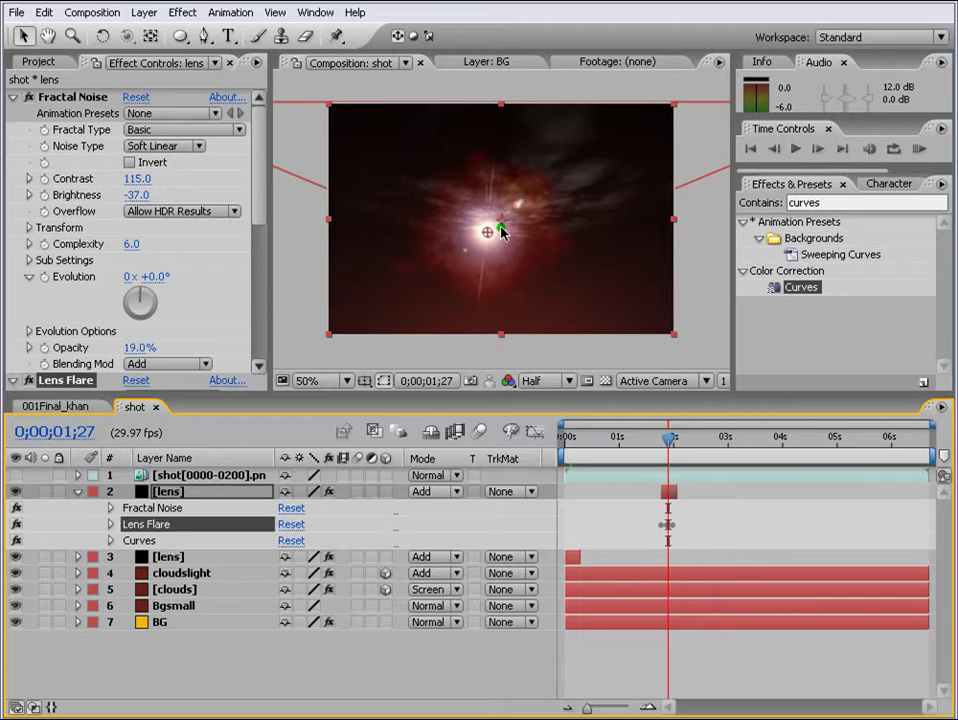
left_click_drag(501, 232, 665, 236)
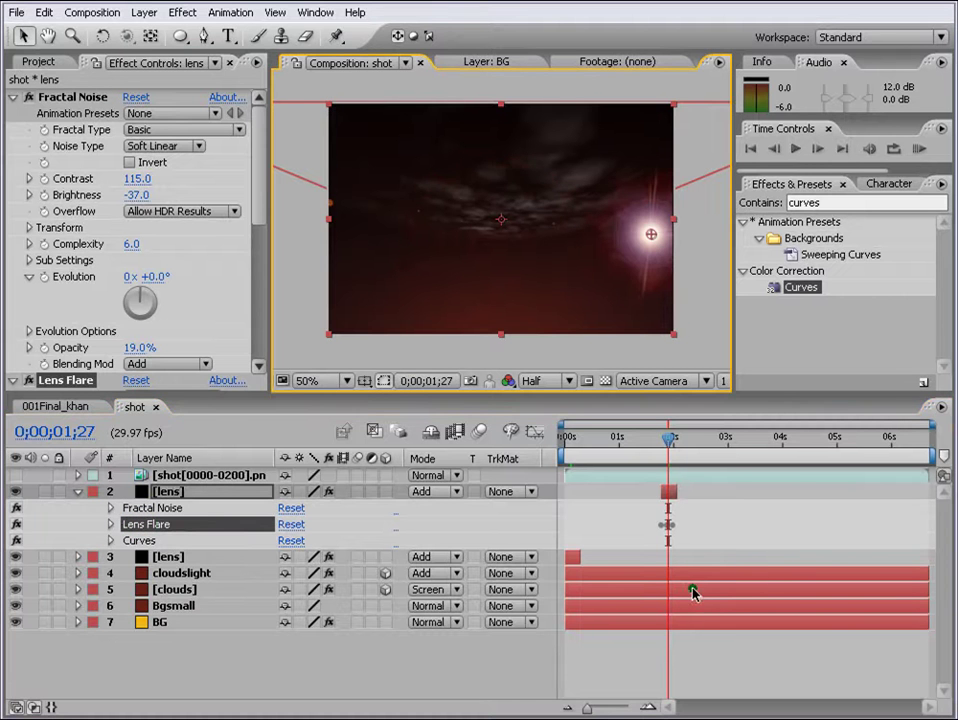
Step: Duplicate the right-edge flare layer and shift the new copy to around 3 seconds
left_click(150, 476)
left_click(168, 492)
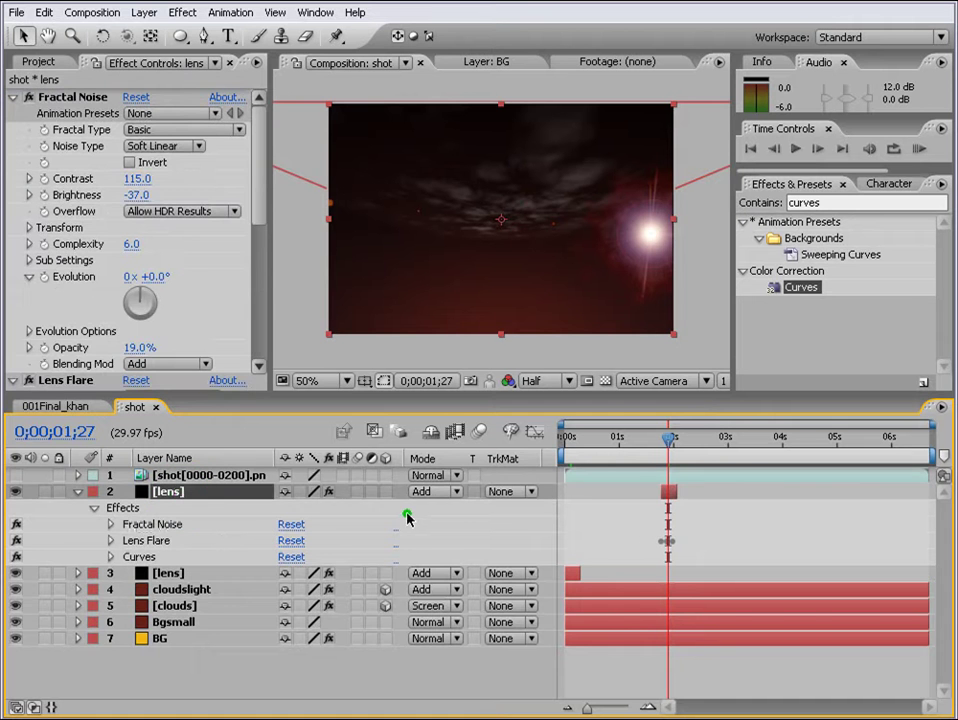
key("ctrl+d")
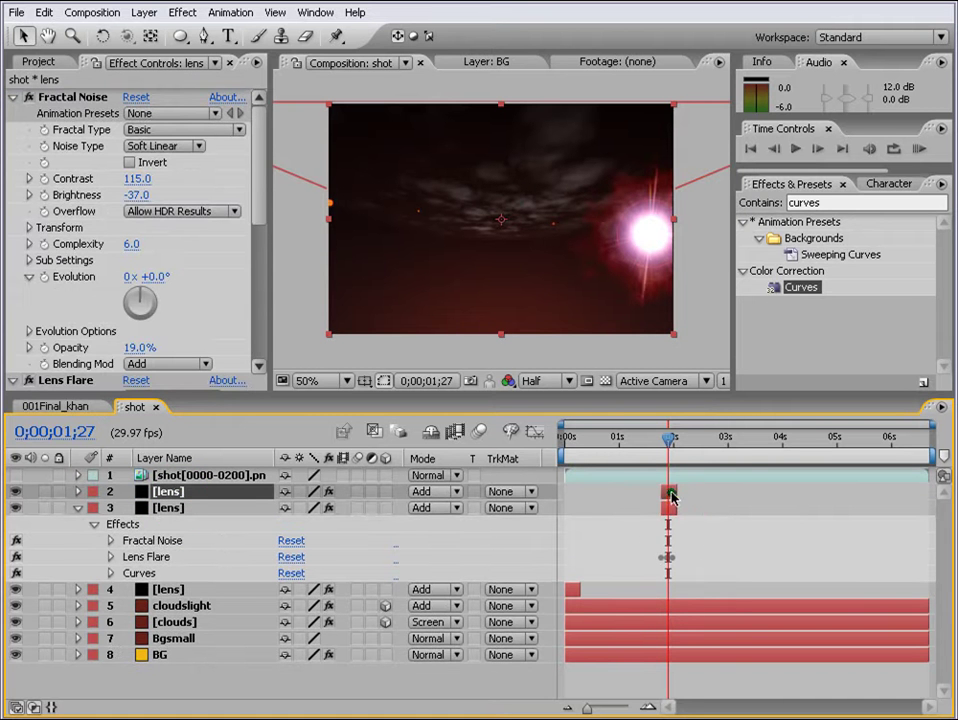
left_click_drag(671, 497, 734, 495)
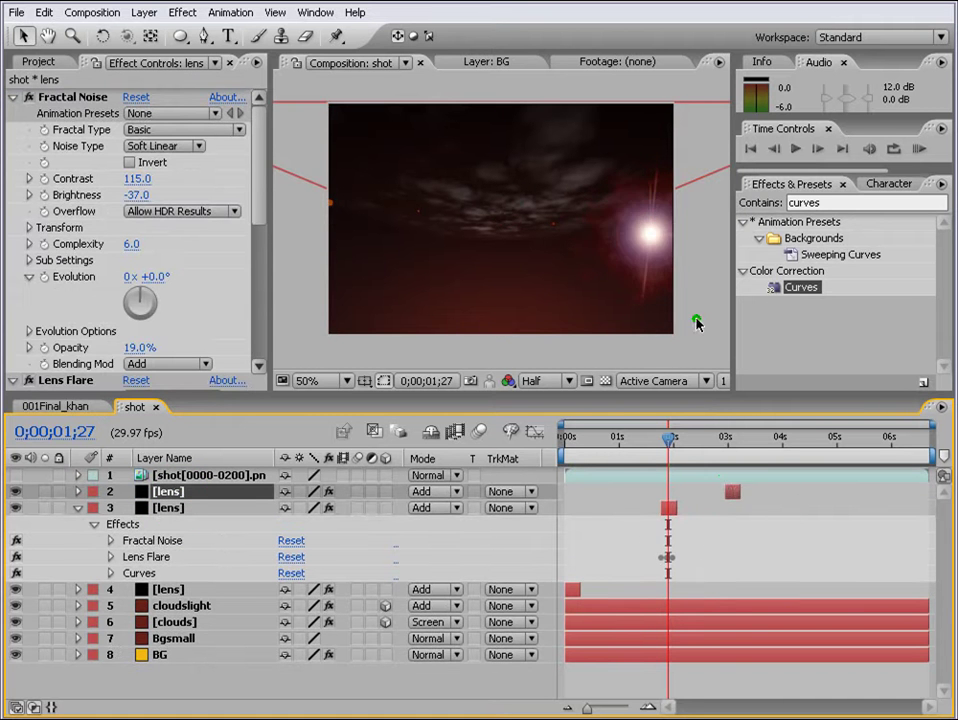
Step: At 0;00;03;01, move the new lens copy's flare center to the left edge of the frame
left_click(729, 437)
key("e")
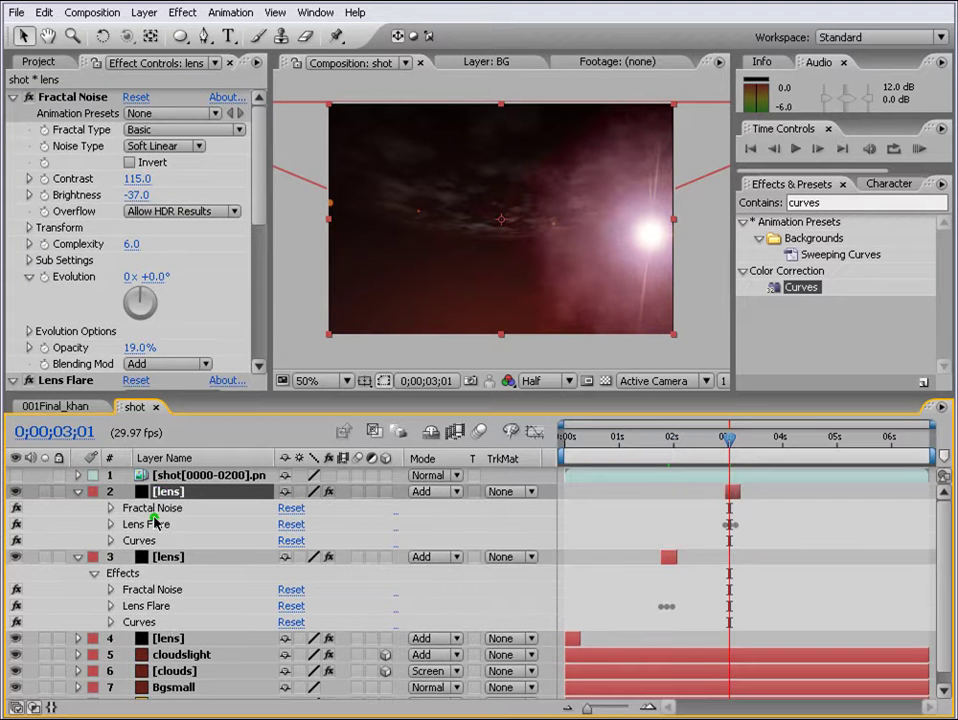
left_click(150, 524)
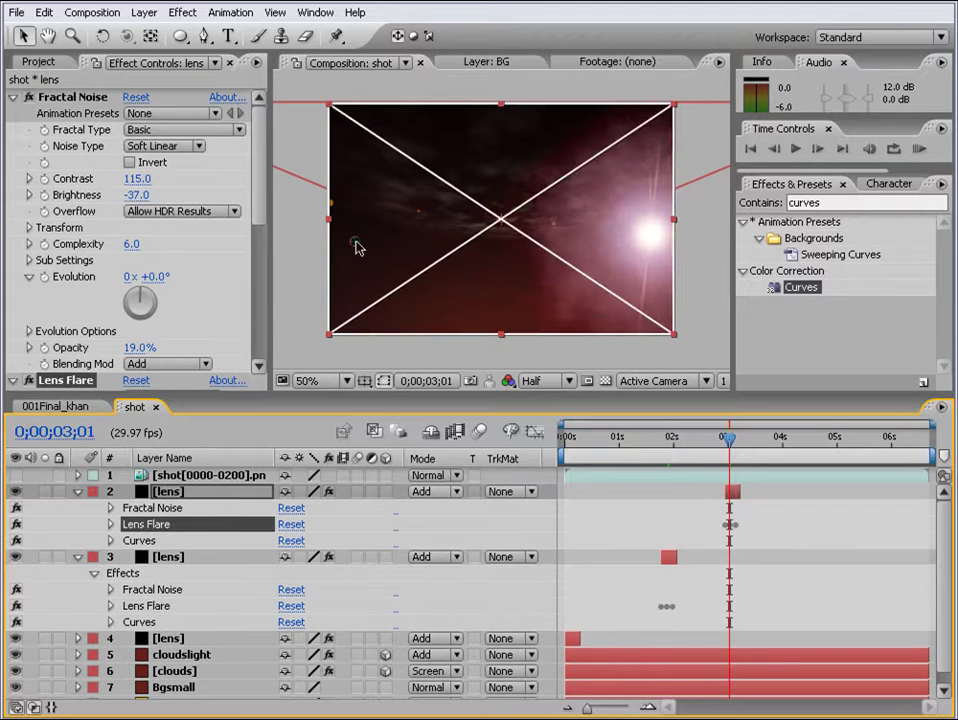
left_click(331, 244)
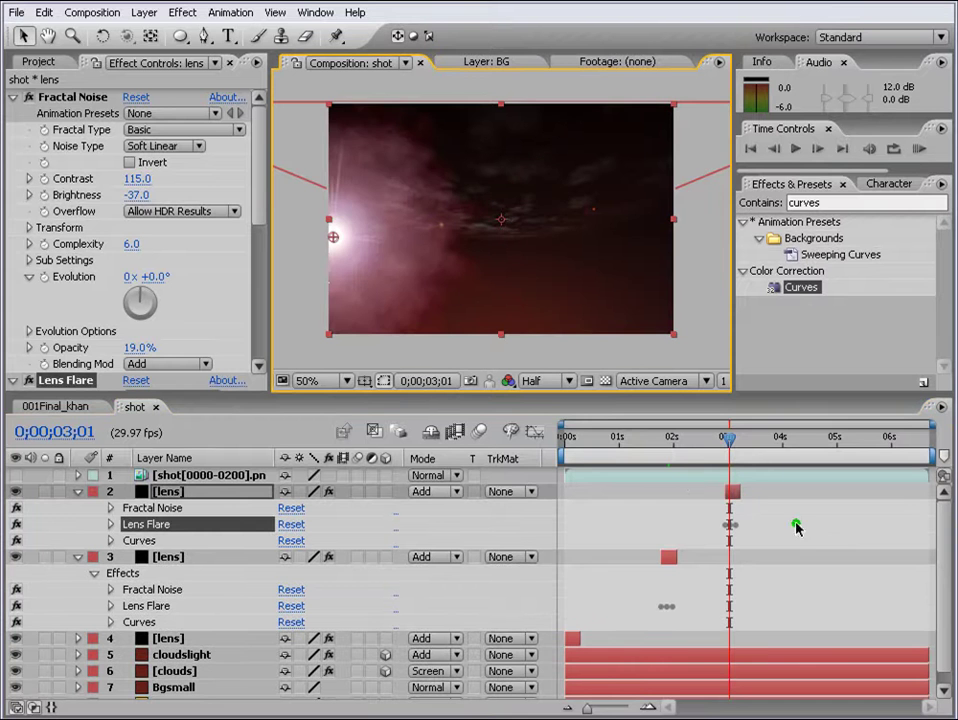
Step: Duplicate the left-edge flare layer and shift the new copy to around 0;00;04;20
left_click(731, 491)
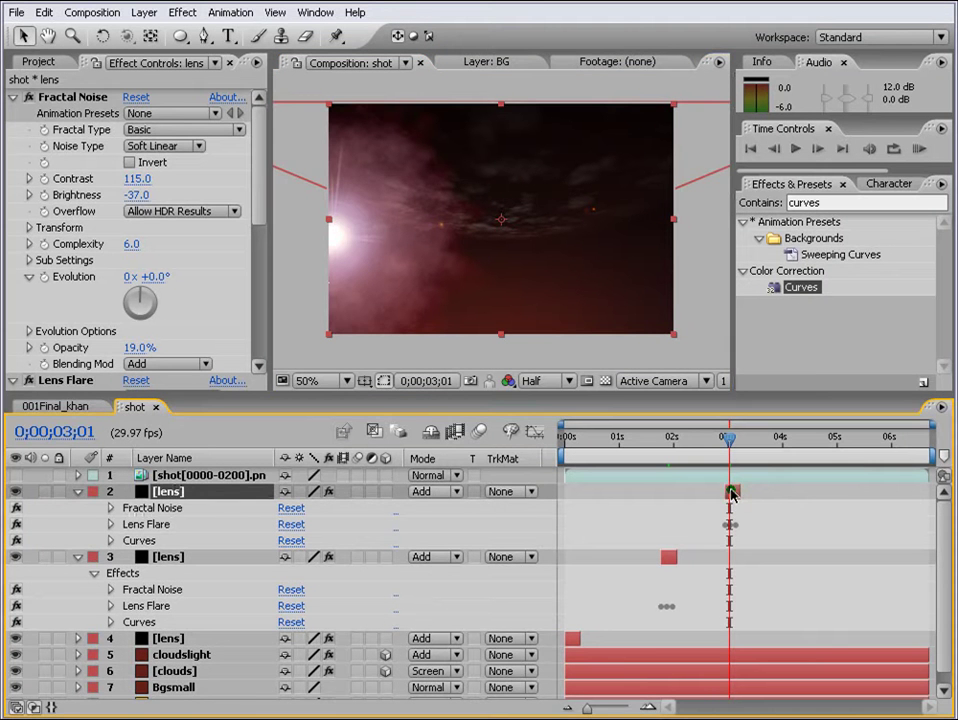
key("ctrl+d")
left_click_drag(731, 491, 815, 493)
left_click(818, 440)
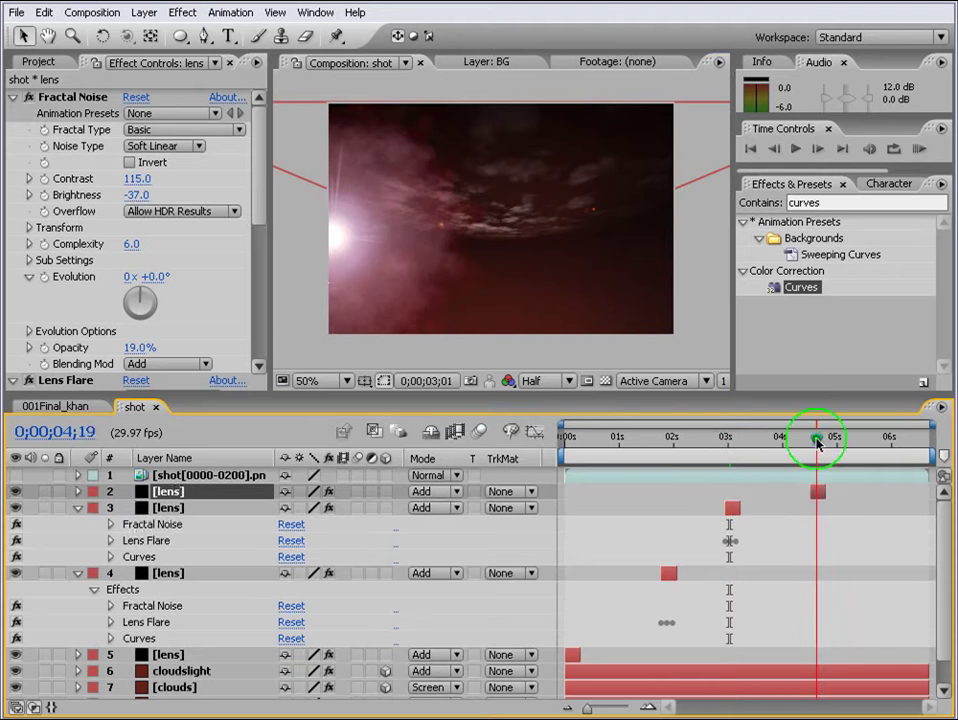
left_click_drag(817, 441, 819, 442)
Step: Move the last flash's flare center near the middle of the frame at 0;00;04;20 and collapse the lens layers' properties
key("u")
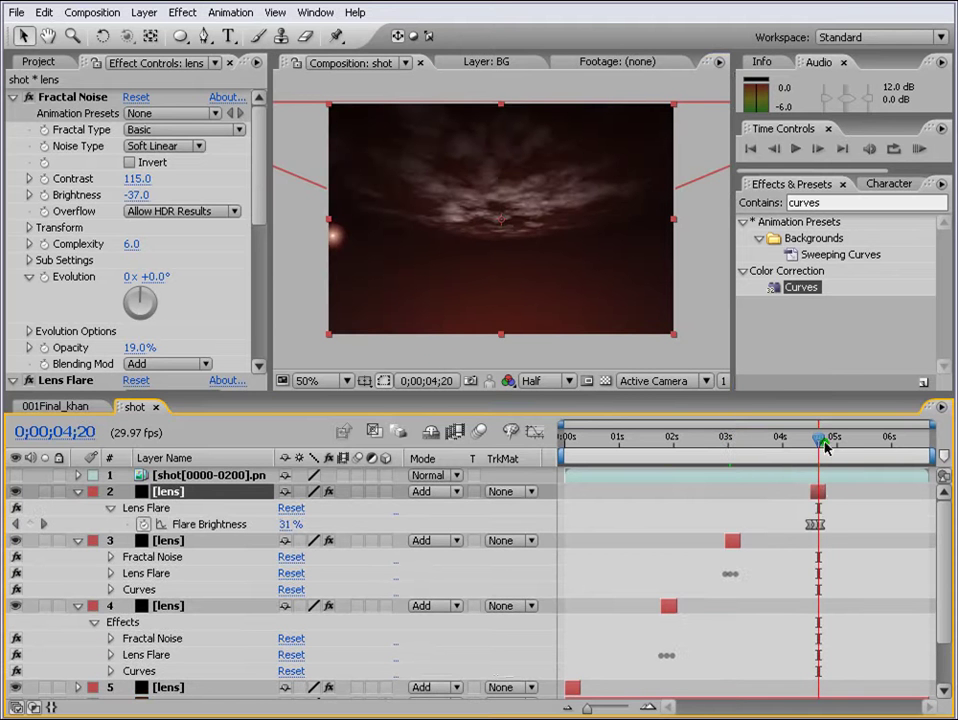
left_click(146, 508)
left_click_drag(330, 240, 480, 237)
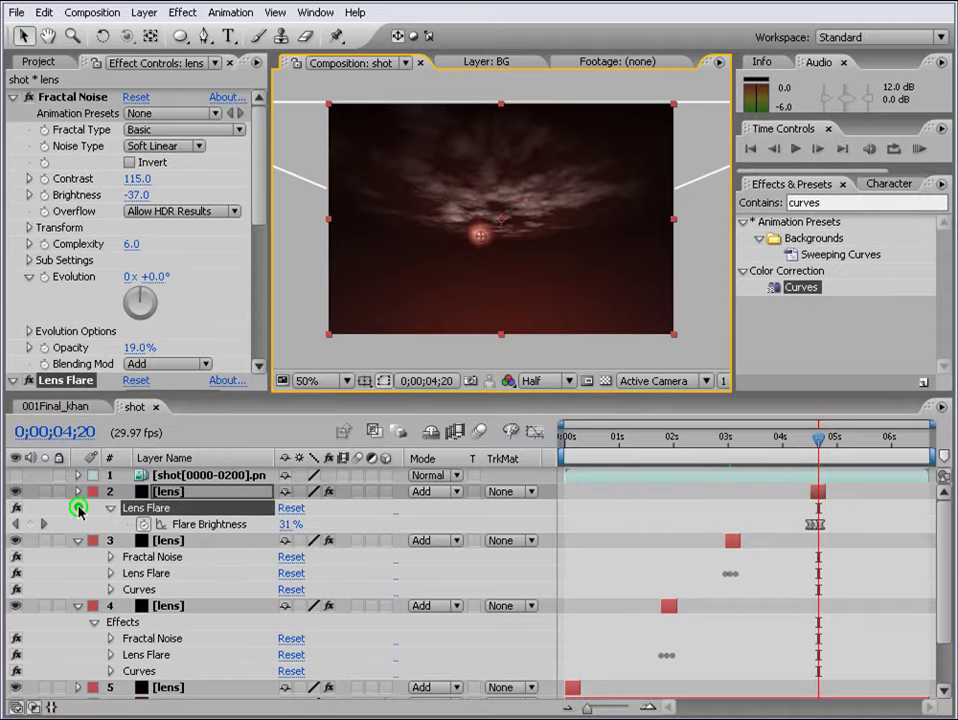
left_click(78, 491)
left_click(78, 507)
left_click(78, 524)
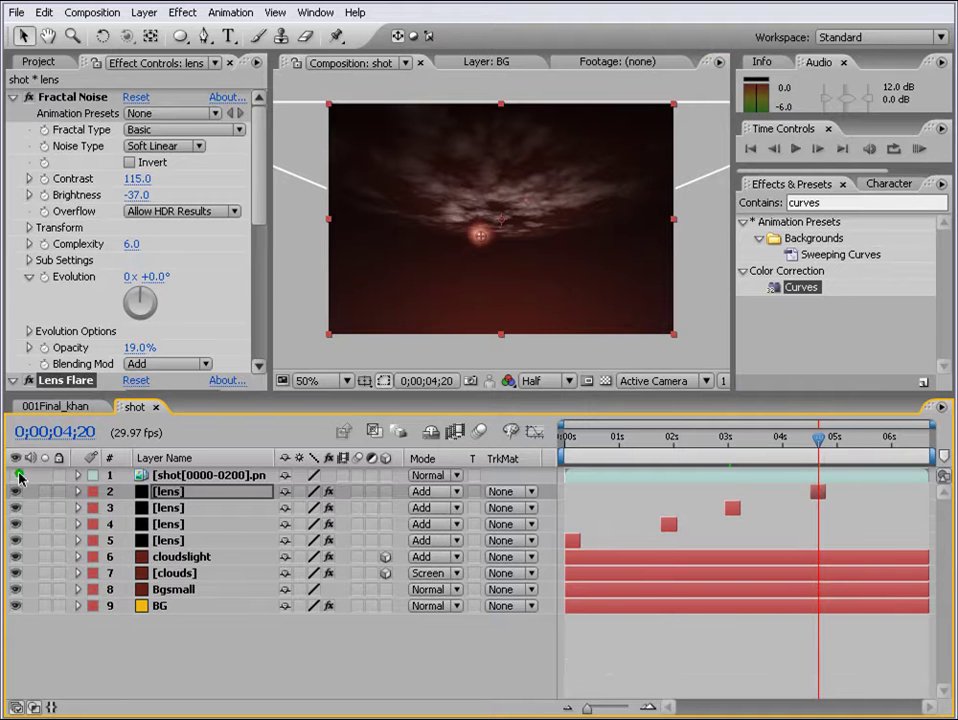
Step: Turn on the shot sequence layer's visibility and preview the launcher with the flashes behind it
left_click(238, 477)
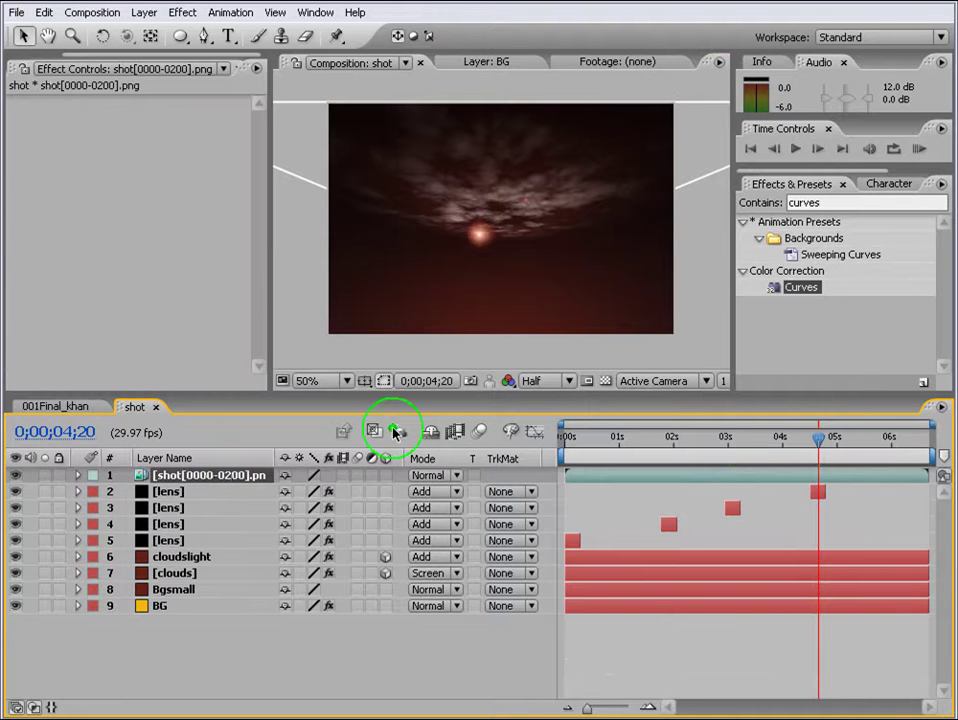
left_click(917, 150)
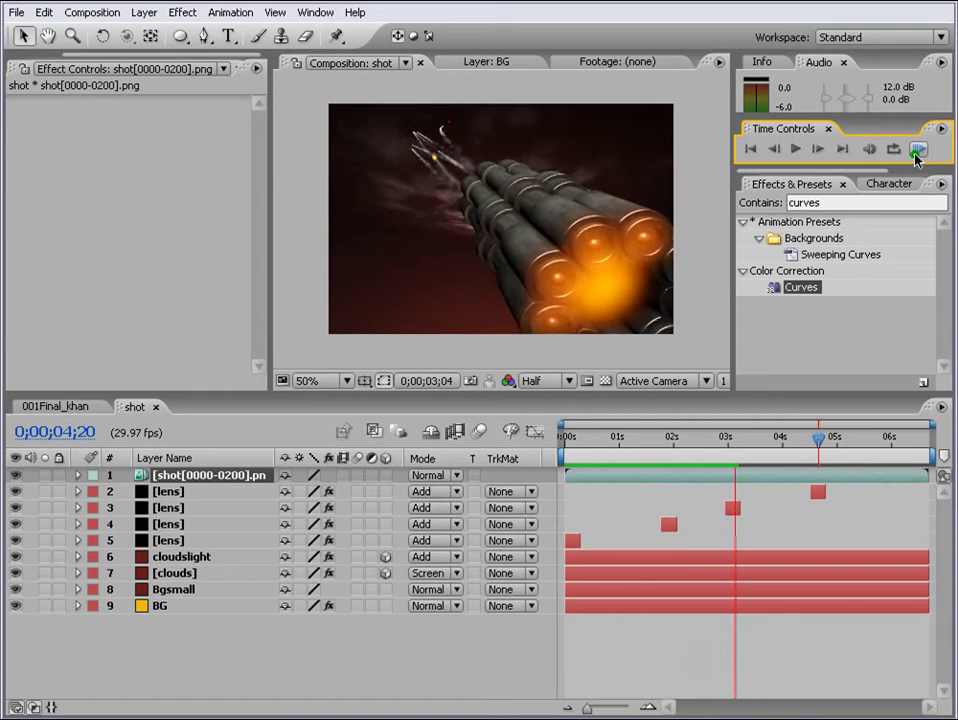
left_click(683, 630)
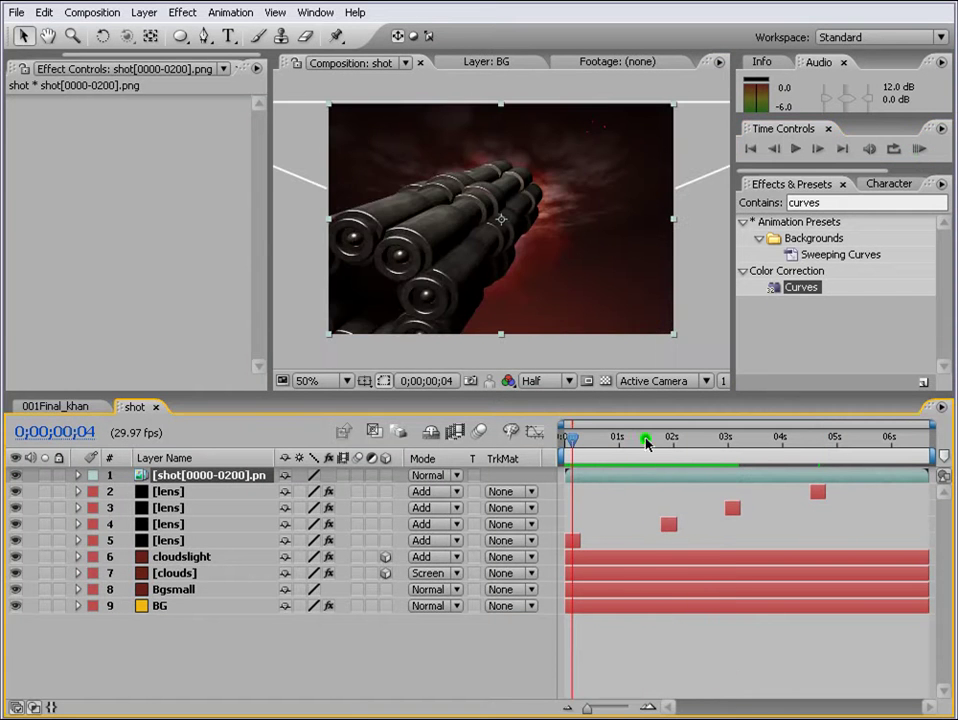
left_click_drag(646, 441, 655, 444)
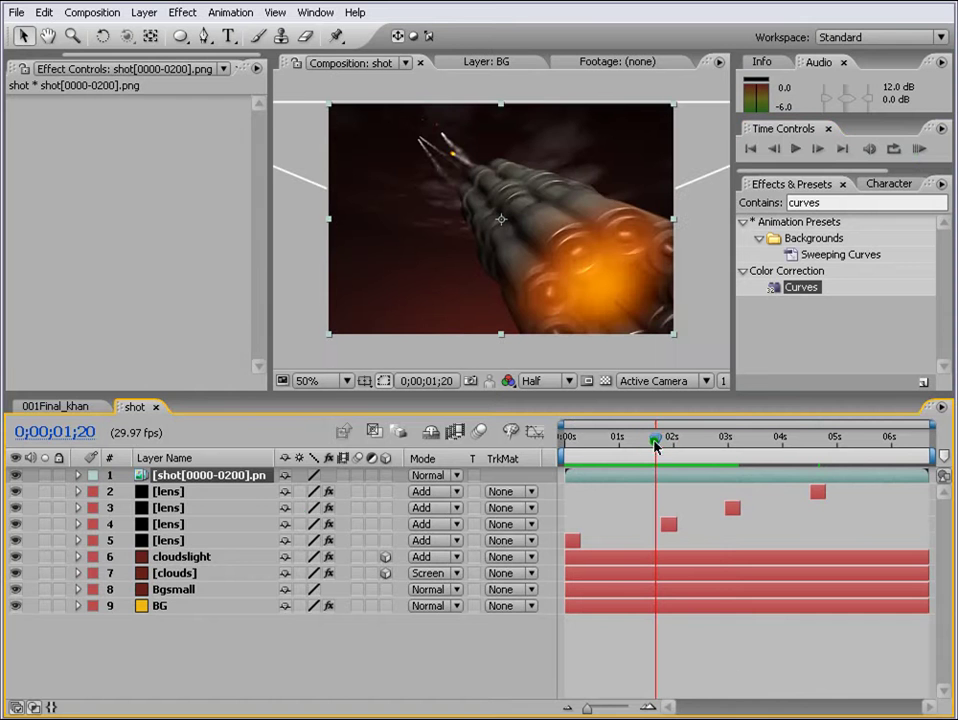
Step: Duplicate the lens layer near 2 seconds and shift the copy to around 1 second
left_click(668, 524)
key("ctrl+d")
left_click_drag(668, 524, 616, 526)
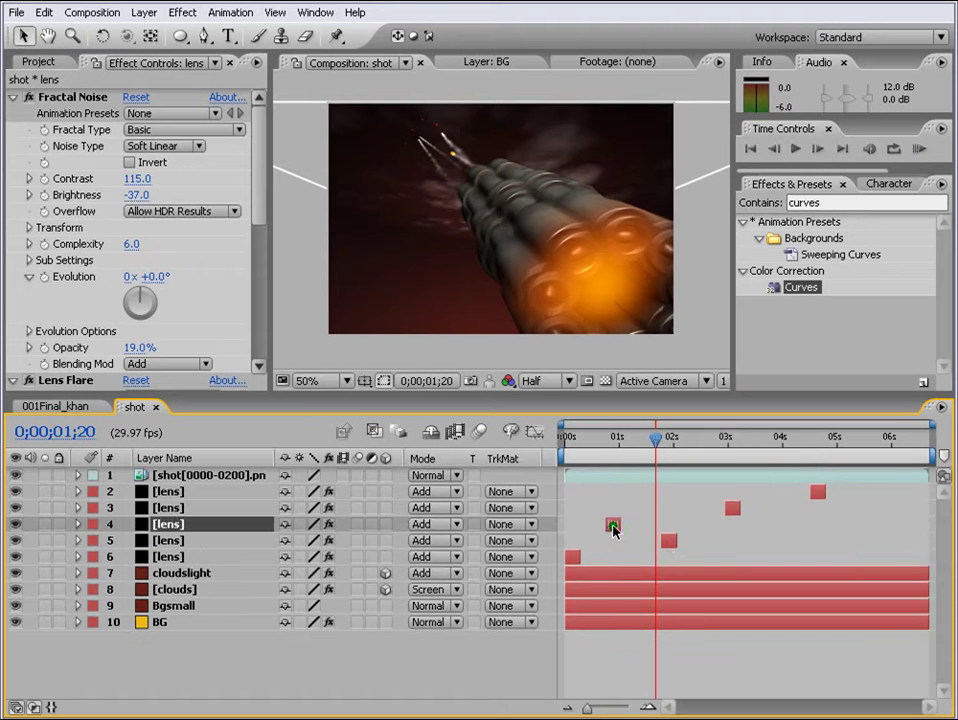
Step: At 0;00;00;27, move the new lens copy's flare center left of the middle, behind the launcher, and collapse its properties
left_click_drag(605, 441, 617, 444)
key("u")
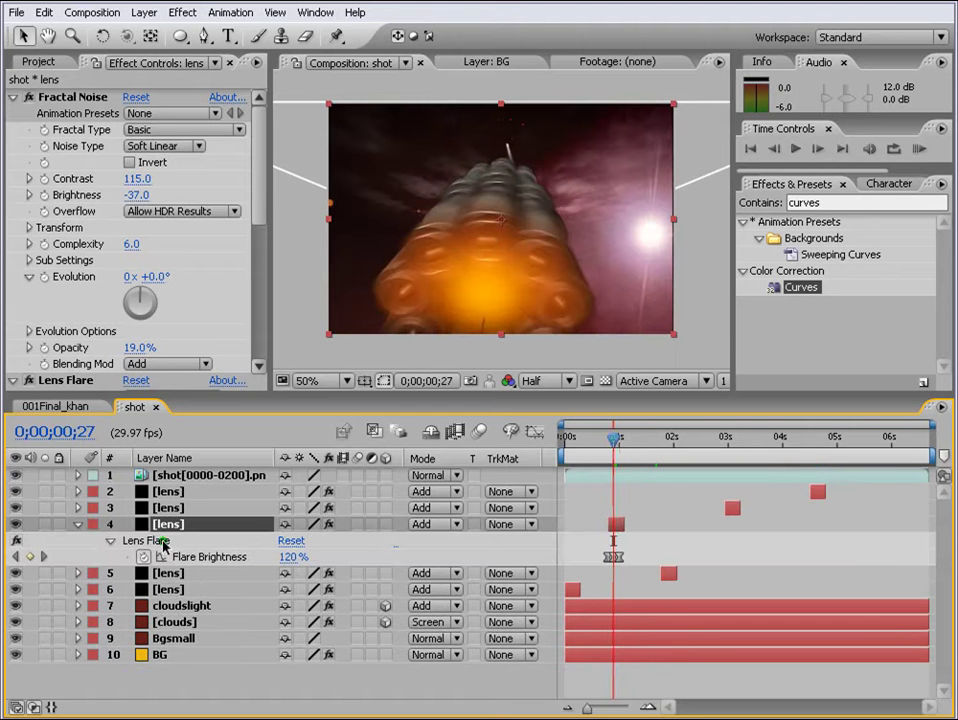
left_click(148, 540)
left_click(506, 230)
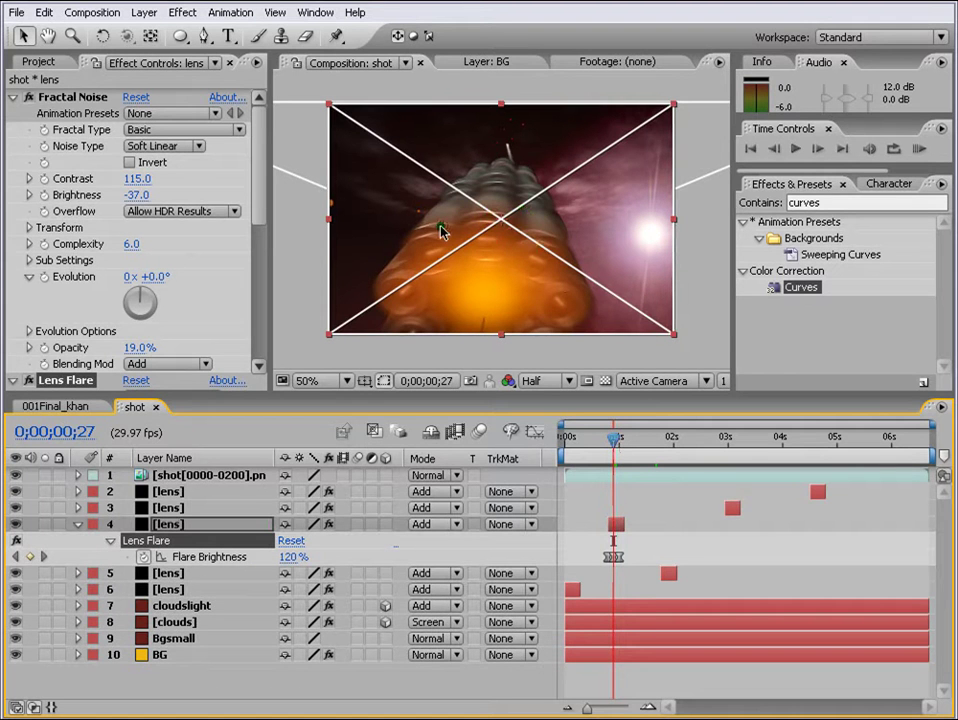
left_click_drag(432, 232, 430, 230)
left_click(643, 536)
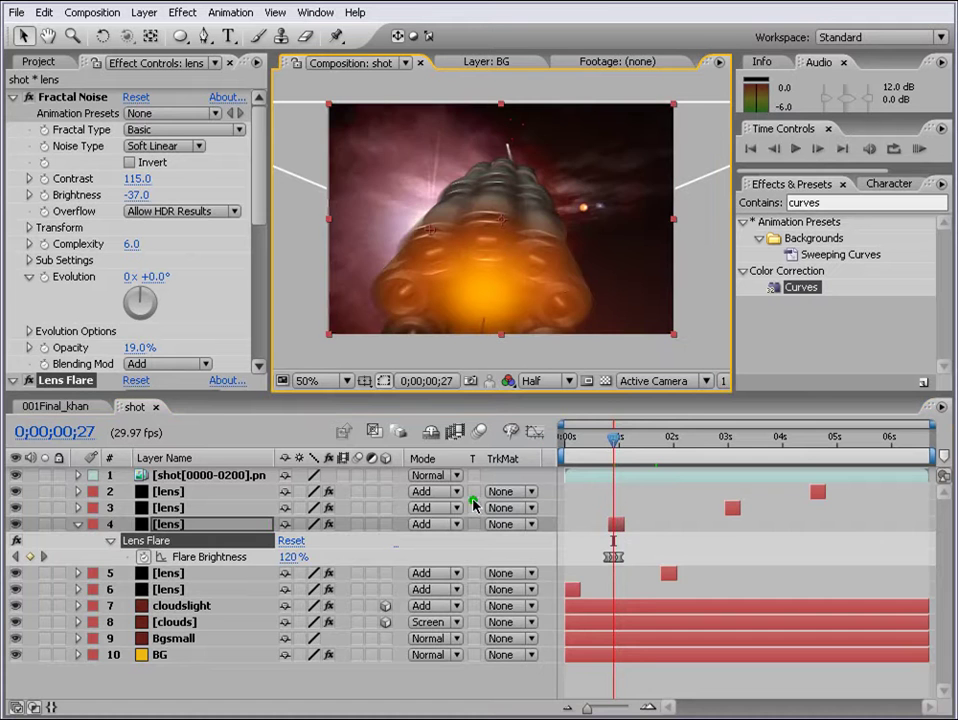
key("u")
left_click_drag(614, 438, 668, 438)
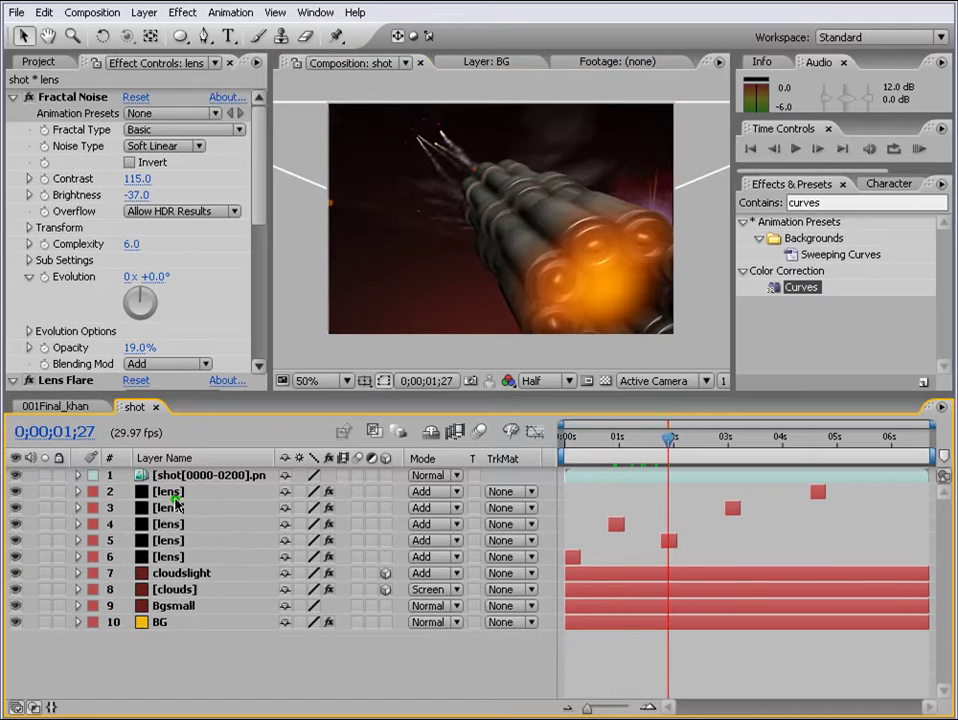
Step: Create a 720 × 480 black solid named smoke
left_click(141, 13)
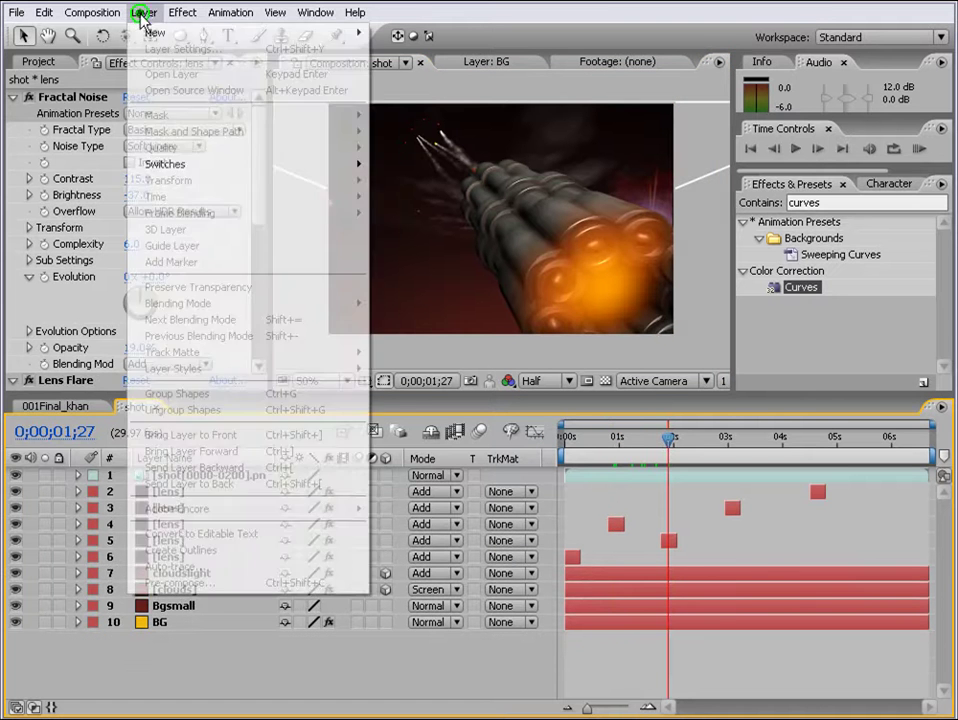
mouse_move(154, 36)
left_click(441, 57)
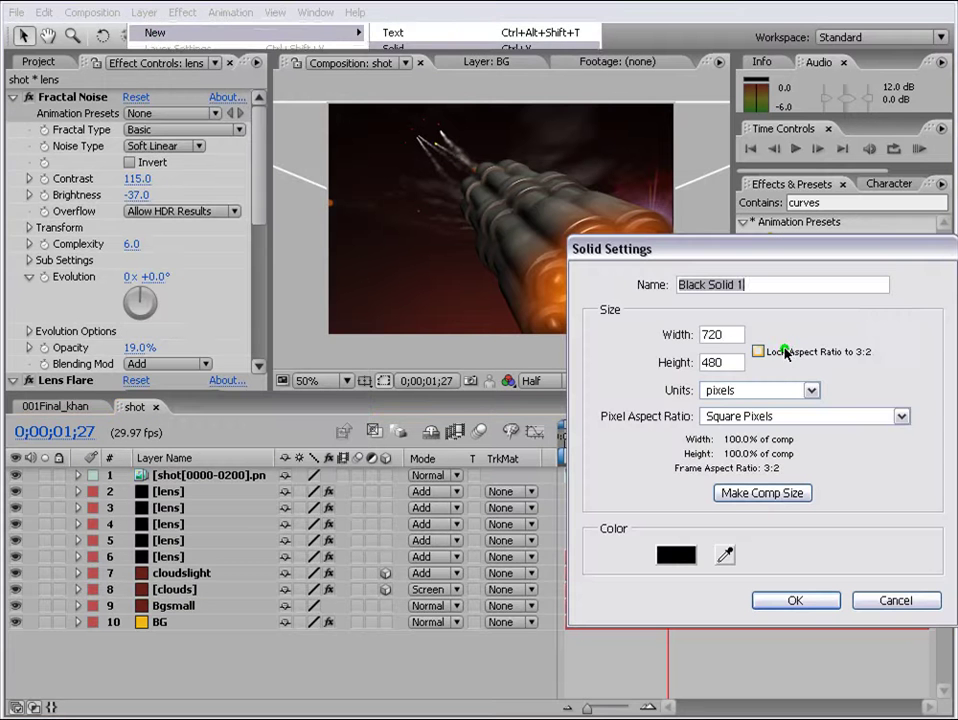
type("smoke")
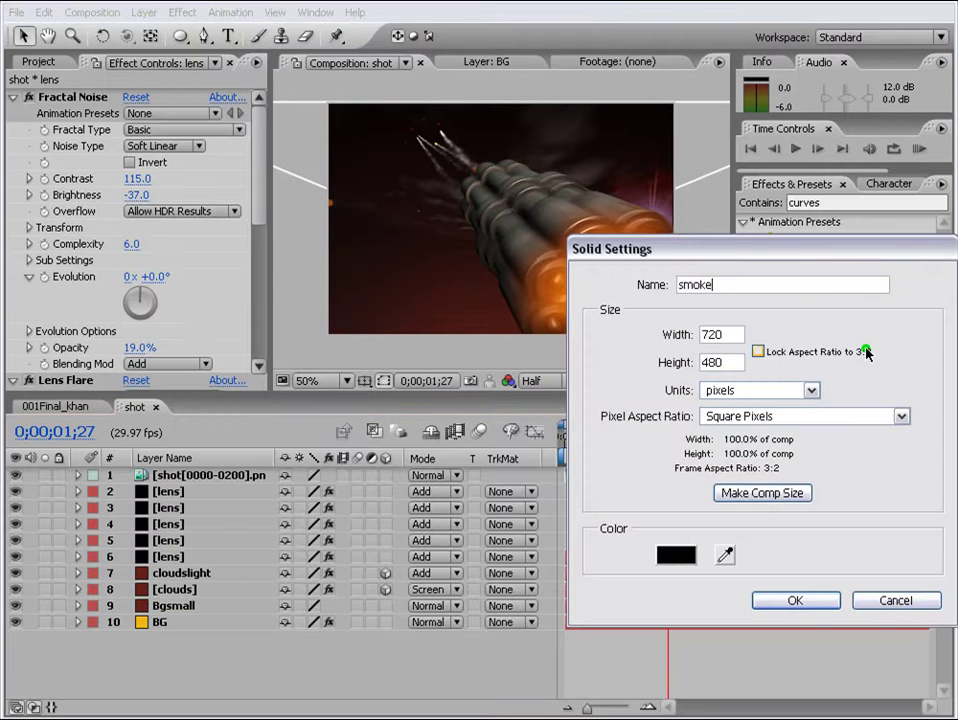
key("Return")
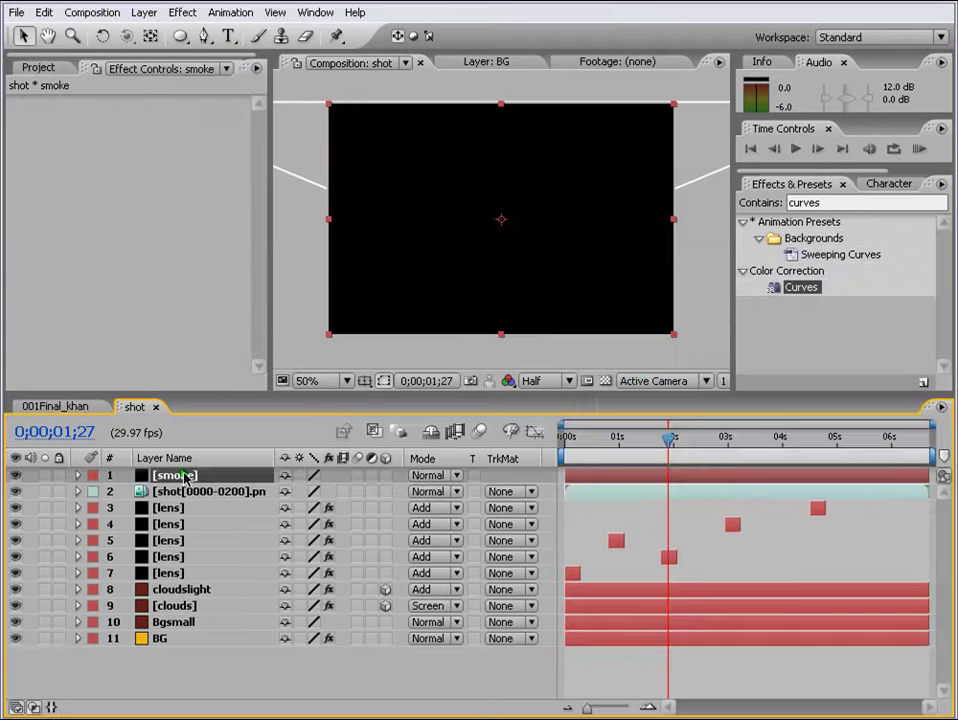
Step: Apply Fractal Noise to the smoke layer and set its Brightness to -49
left_click(835, 211)
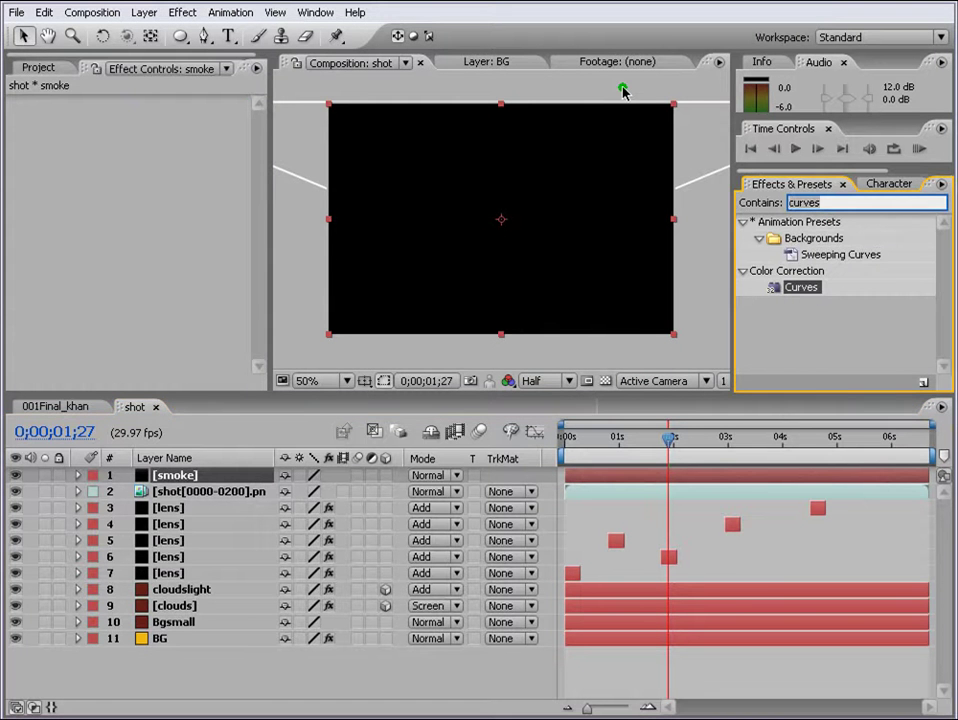
type("fracta")
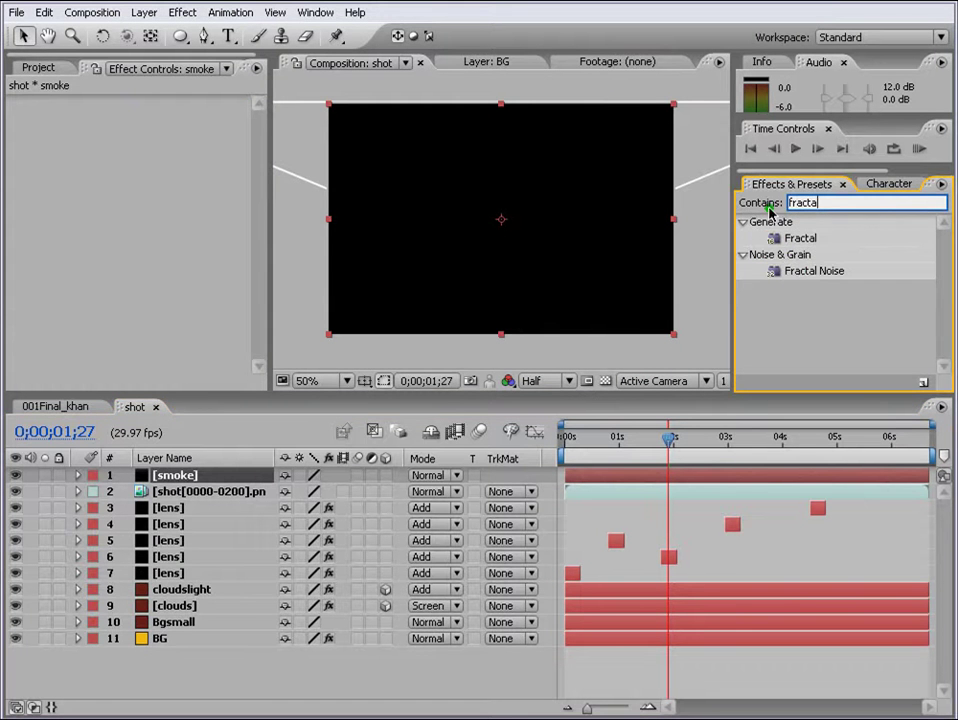
left_click_drag(803, 274, 660, 475)
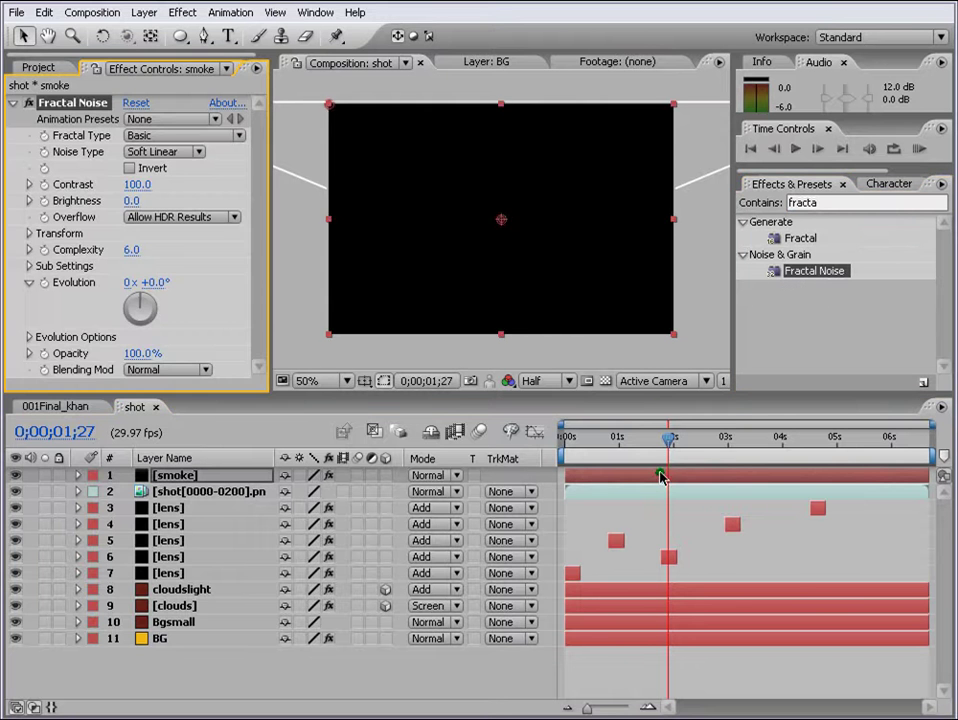
mouse_move(138, 201)
left_mouse_down()
mouse_move(100, 203)
mouse_move(131, 204)
left_mouse_up()
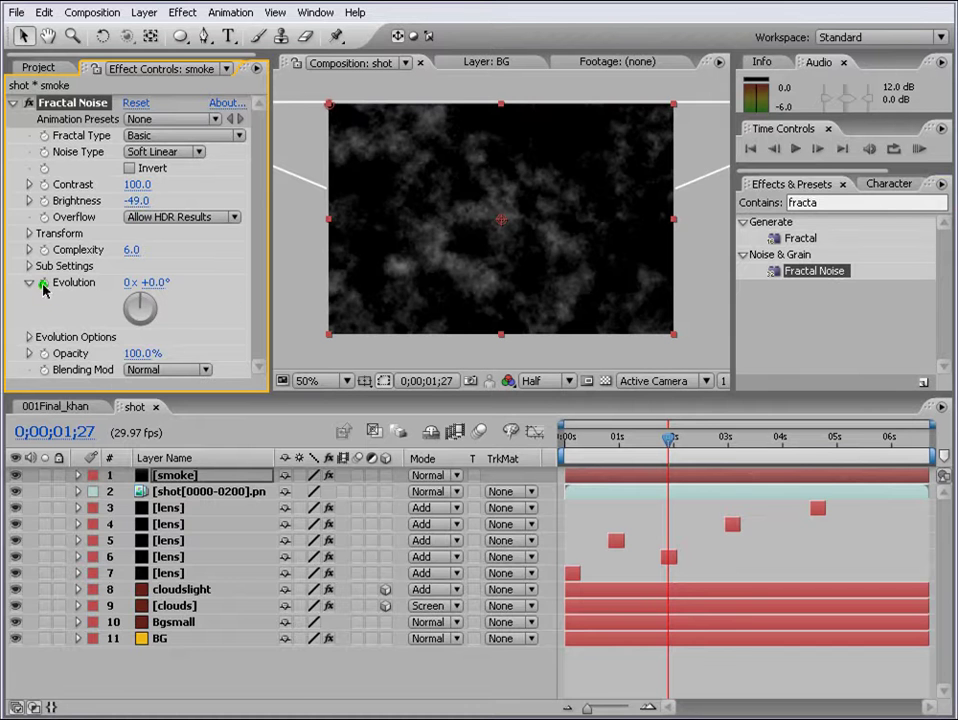
Step: Add the expression time*100 to the Evolution of the smoke layer's Fractal Noise
left_click(43, 285, "alt")
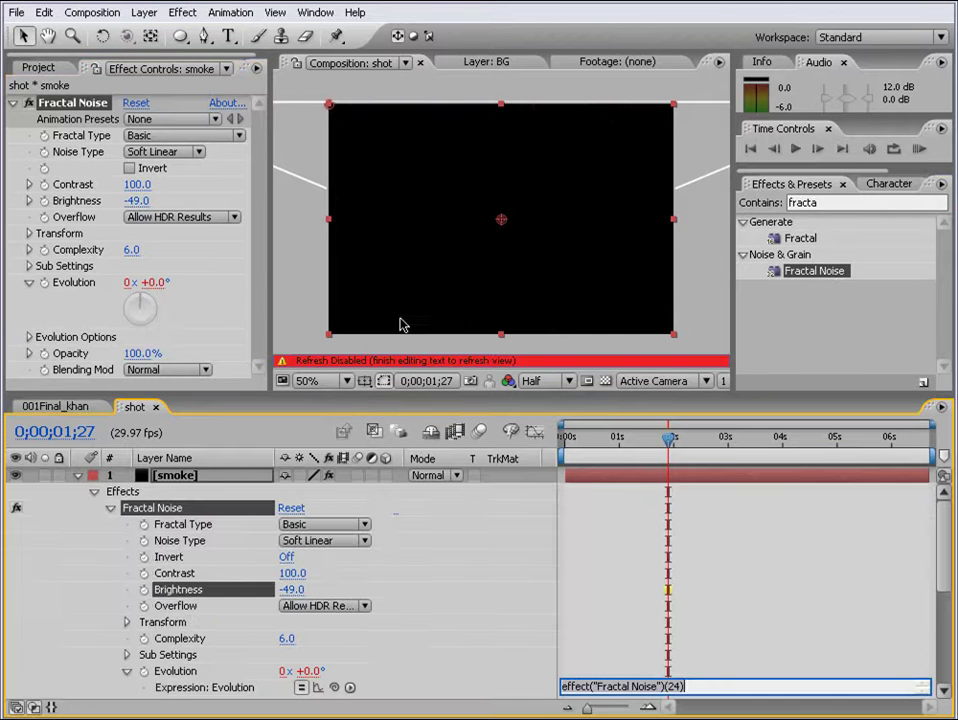
type("time*100")
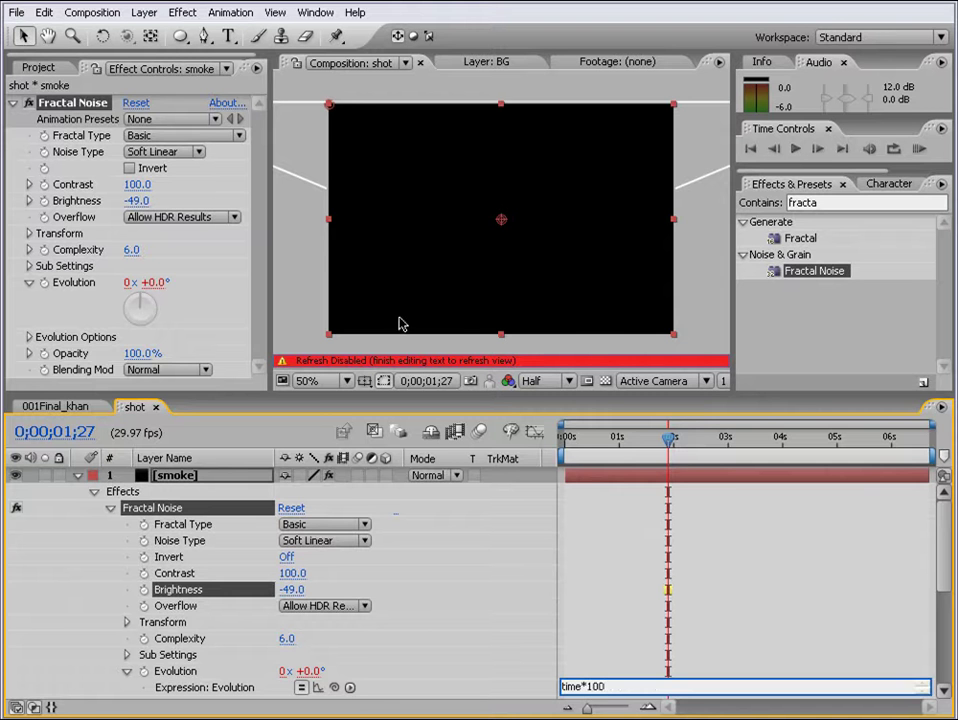
Step: Commit the time*100 expression on the smoke layer's Fractal Noise Evolution, collapse the layer and expand the effect's Transform settings
left_click(605, 556)
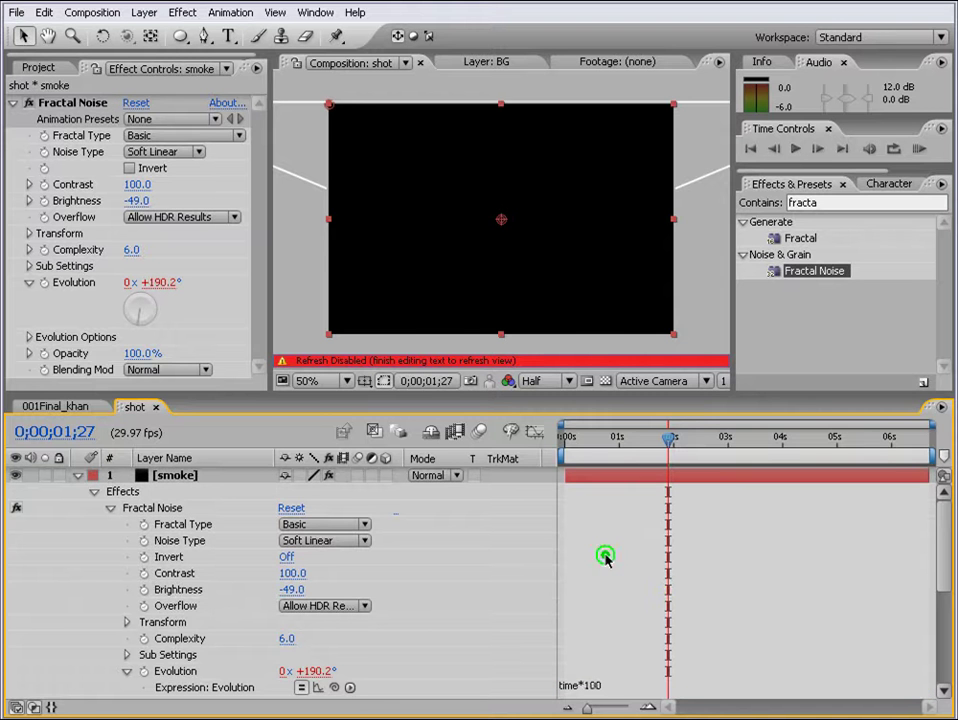
left_click(77, 476)
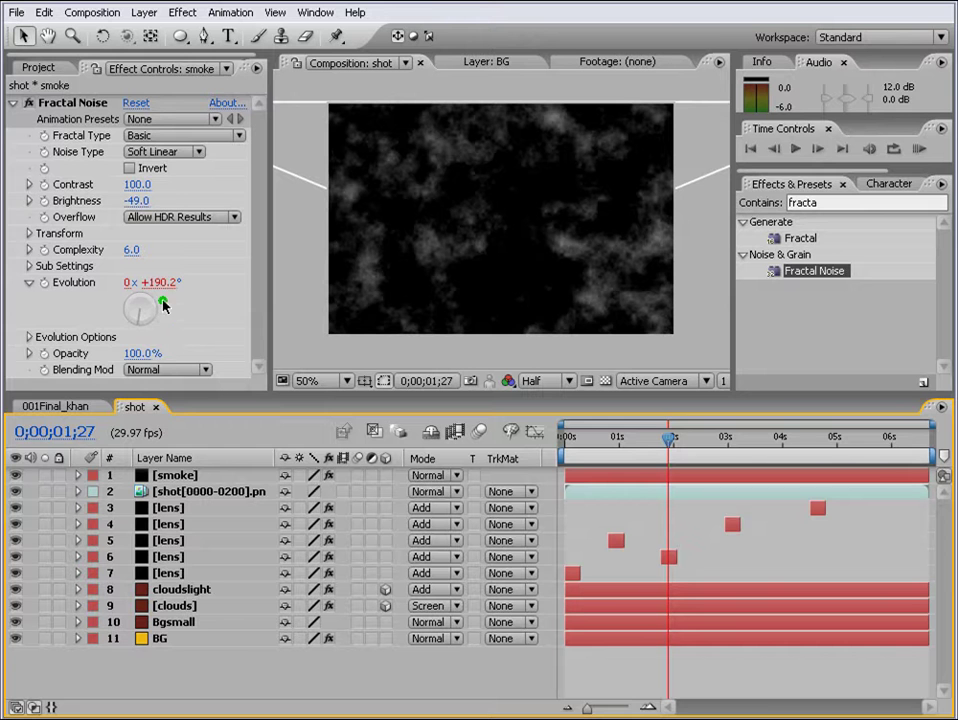
left_click(24, 233)
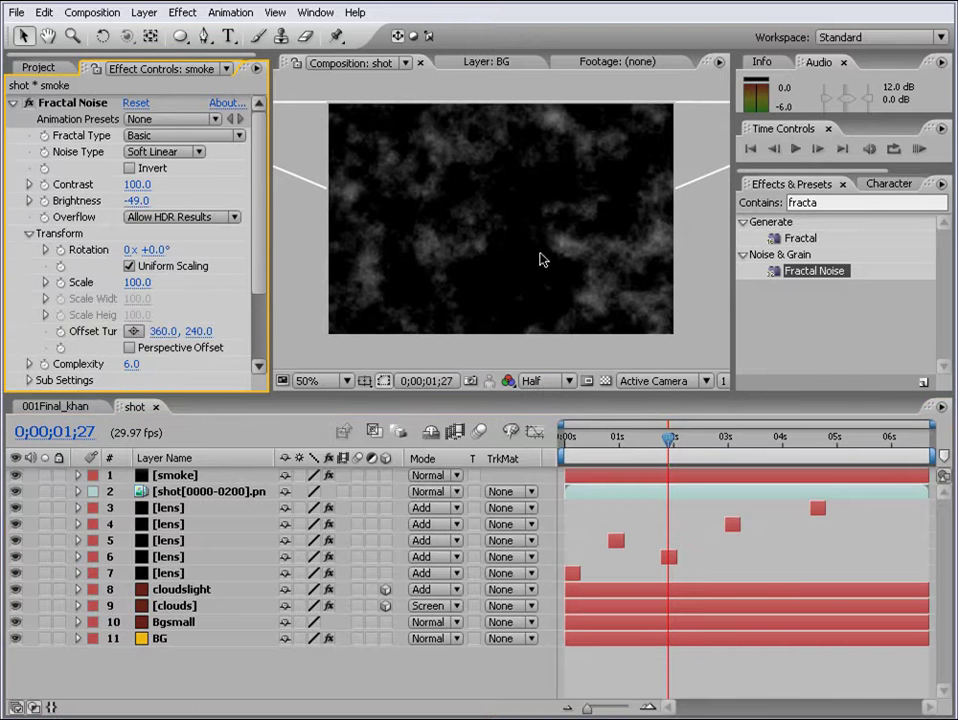
Step: Try shifting the smoke's Offset Turbulence vertically, and undo the change
mouse_move(203, 333)
left_mouse_down()
mouse_move(185, 333)
mouse_move(174, 358)
left_mouse_up()
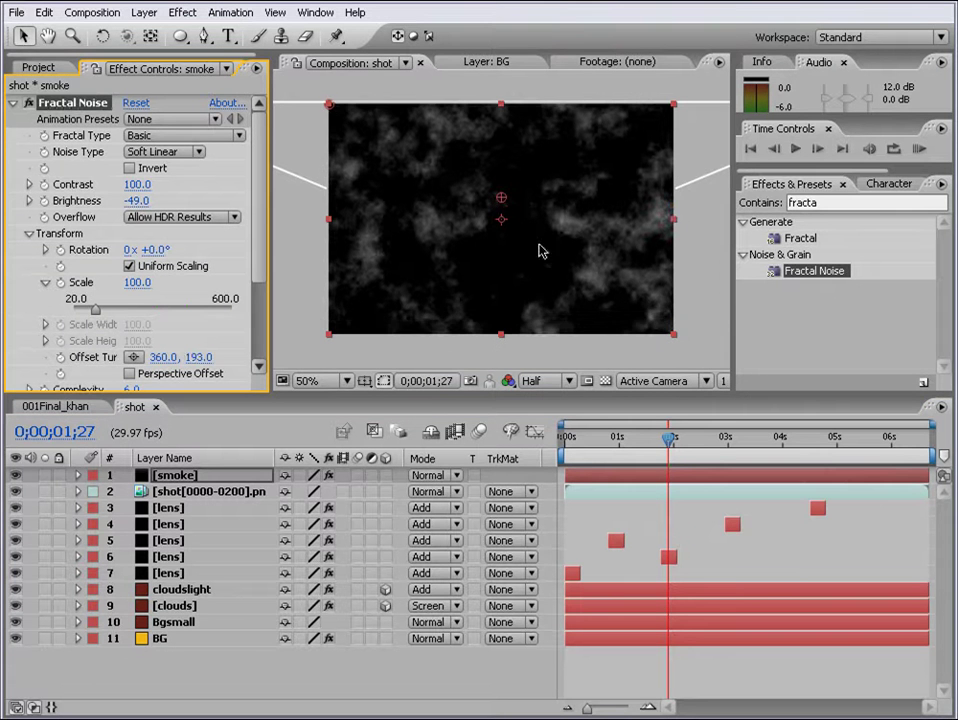
key("ctrl+z")
key("ctrl+z")
Step: Keyframe the smoke's Offset Turbulence from 360.0, 240.0 at 0;00;00;00 to 360.0, 99.0 at 0;00;06;20
left_click_drag(595, 436, 238, 450)
left_click(61, 358)
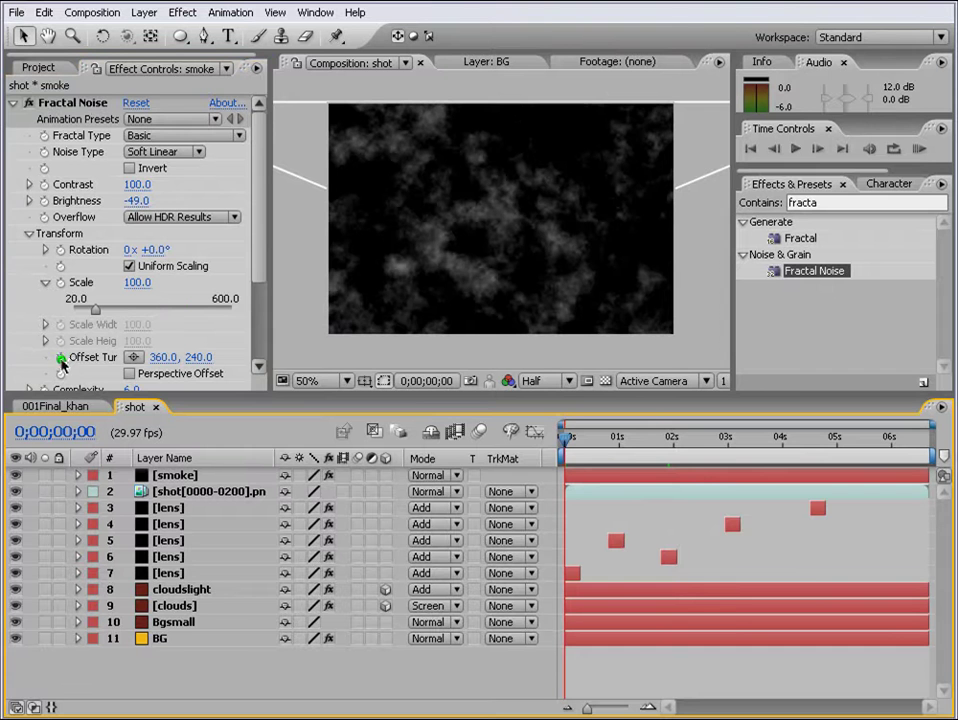
left_click(61, 358)
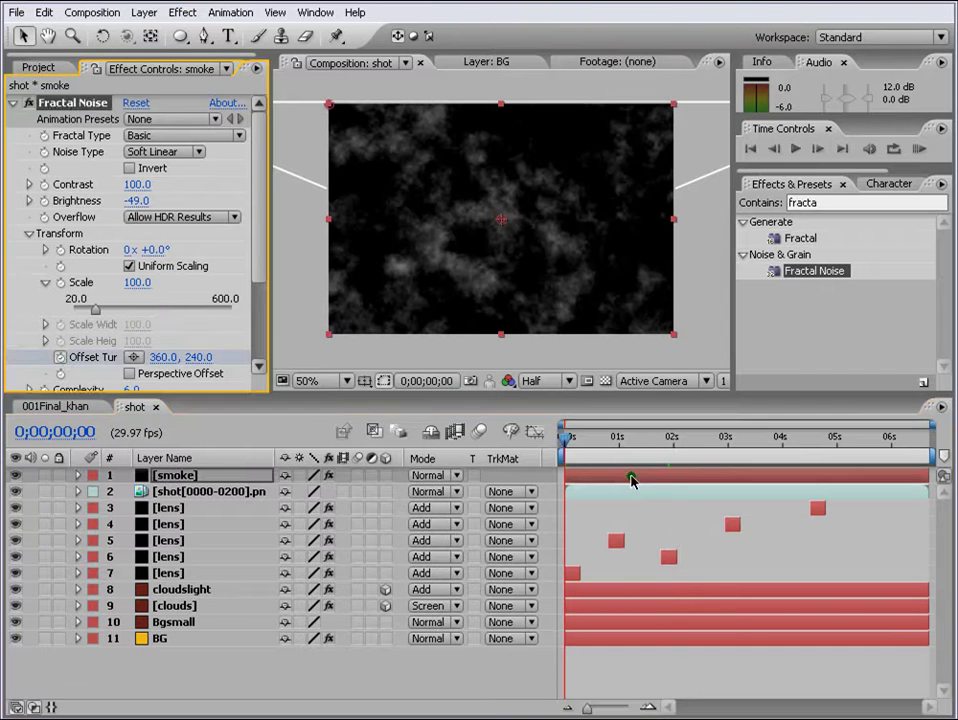
left_click_drag(628, 443, 948, 441)
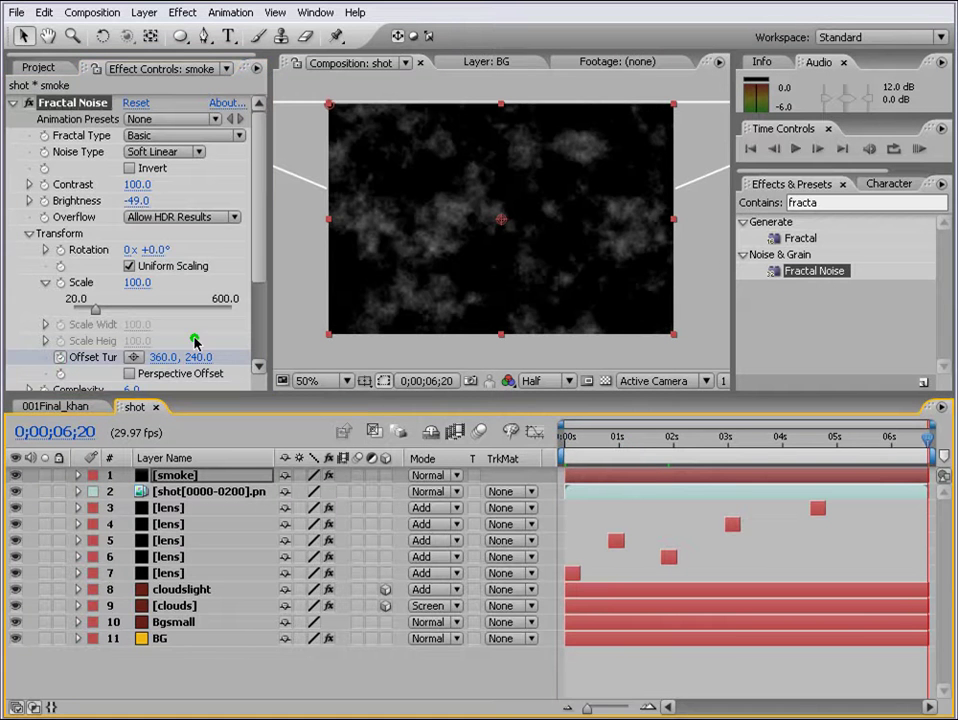
left_click_drag(199, 358, 128, 359)
Step: Preview the drifting smoke, and set its Offset Turbulence at 0;00;06;20 to 360.0, 0.0
left_click(918, 149)
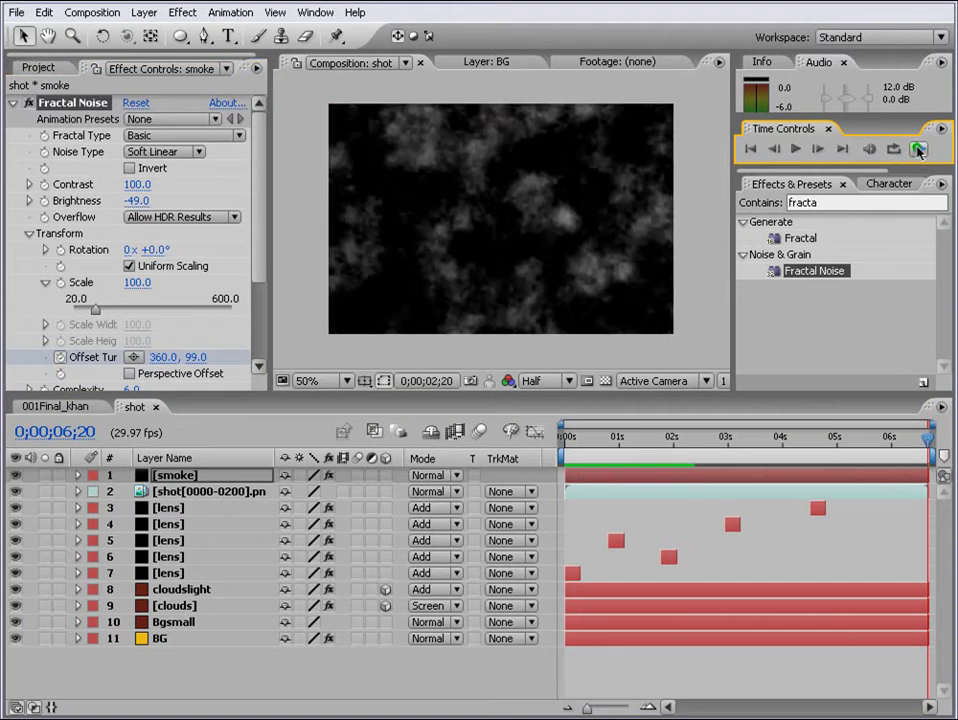
key("space")
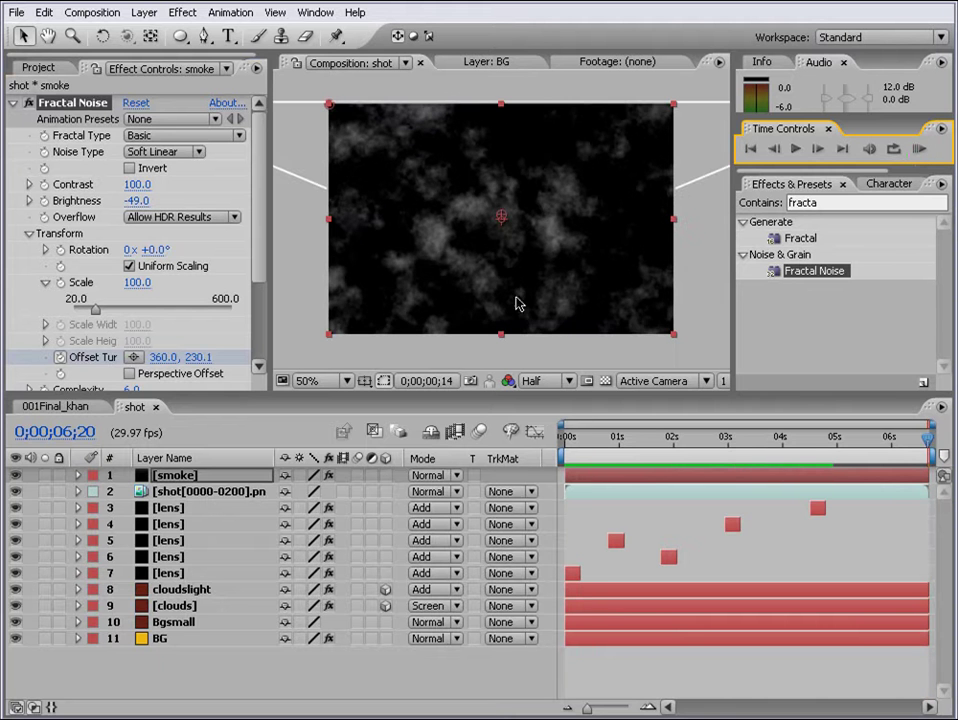
left_click_drag(672, 440, 947, 447)
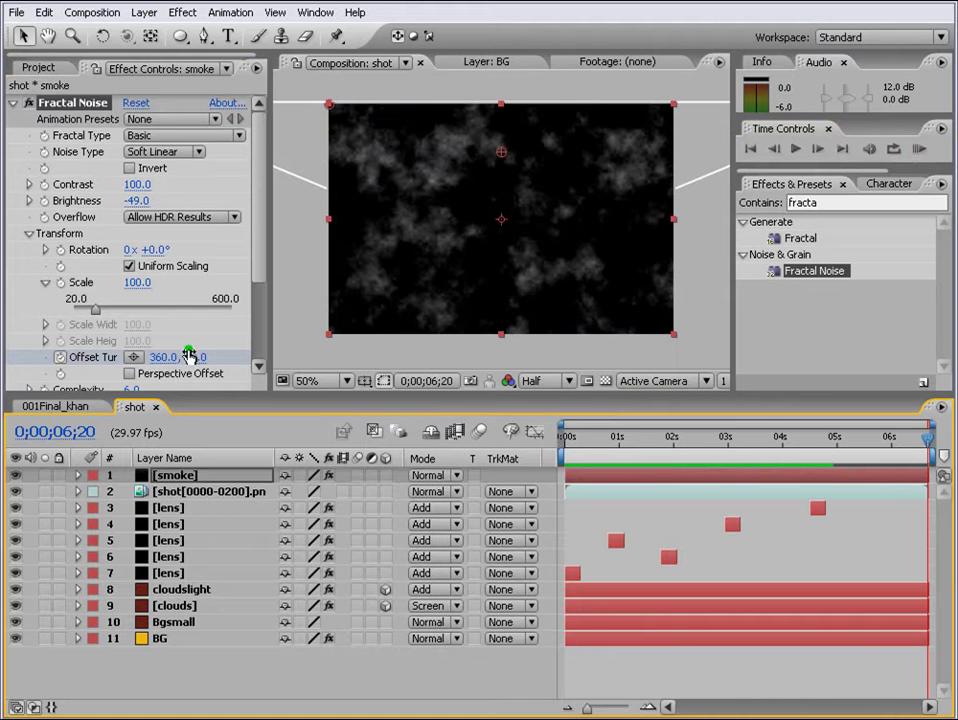
left_click_drag(190, 357, 98, 372)
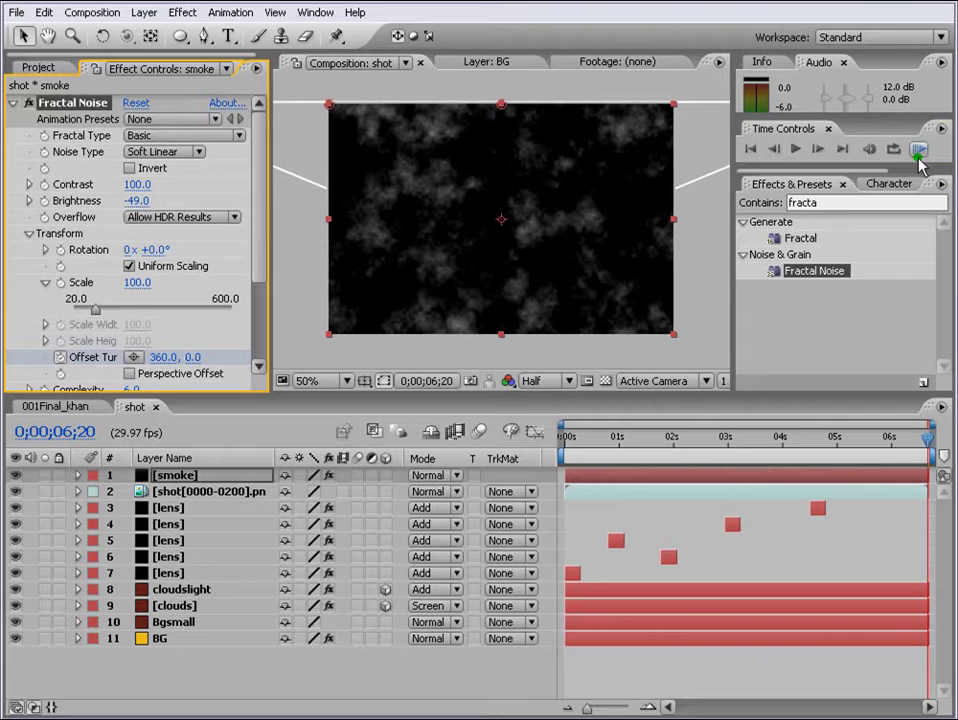
Step: Set the smoke layer's blending mode to Screen and preview it over the rocket shot
left_click(455, 476)
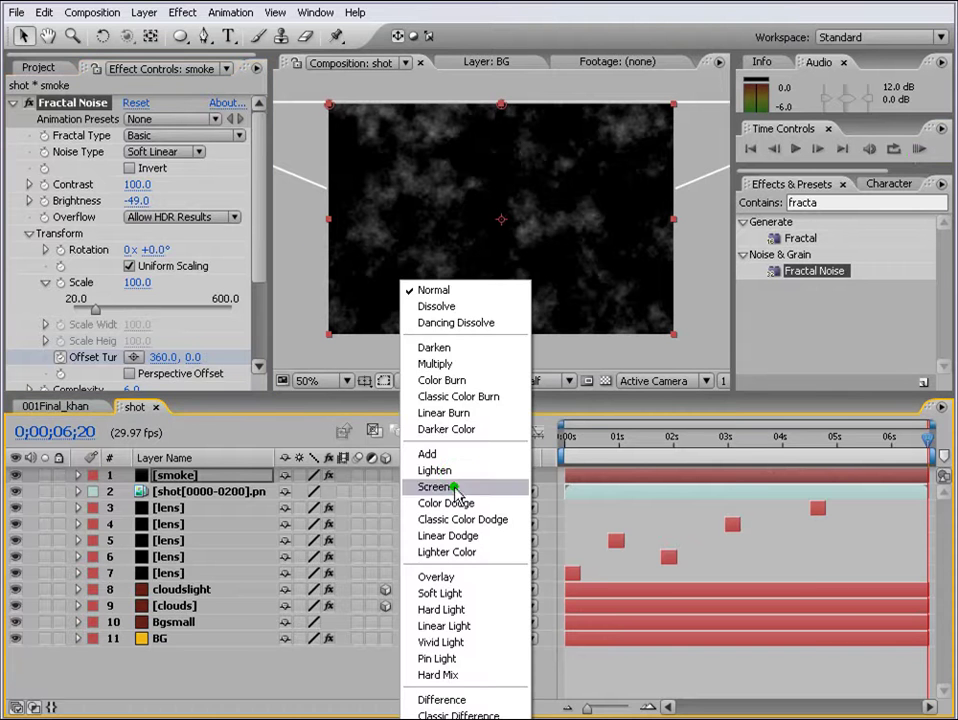
left_click(452, 488)
left_click(905, 149)
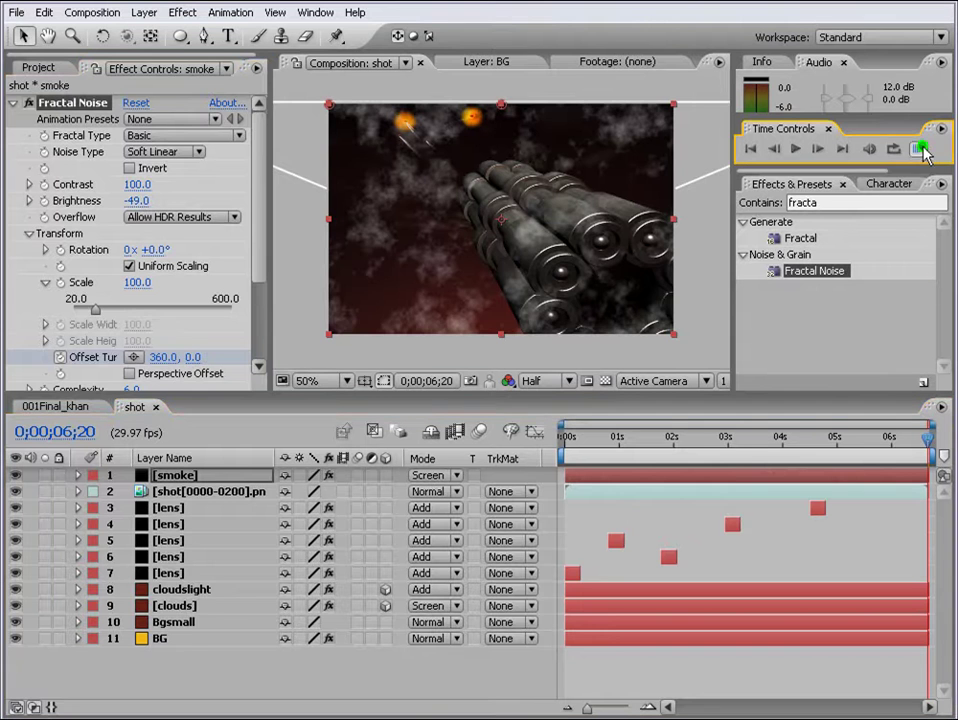
left_click(432, 337)
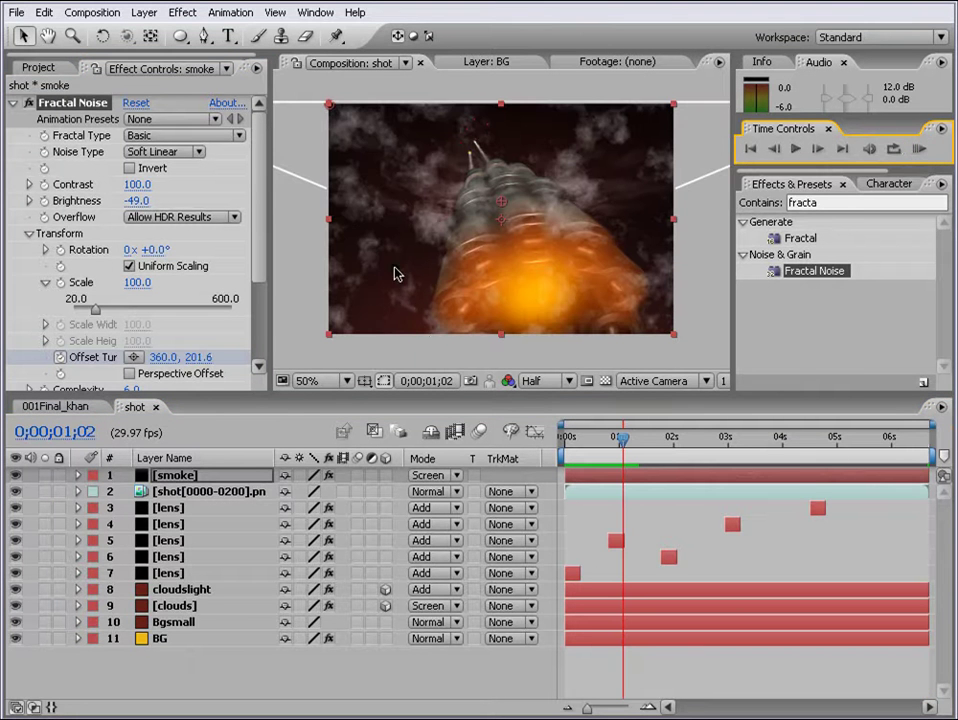
Step: Draw a rectangular mask on the smoke layer covering the upper half of the frame and extending past its edges
left_click_drag(181, 36, 224, 40)
key("comma")
mouse_move(374, 113)
left_mouse_down()
mouse_move(445, 152)
mouse_move(609, 197)
mouse_move(620, 216)
left_mouse_up()
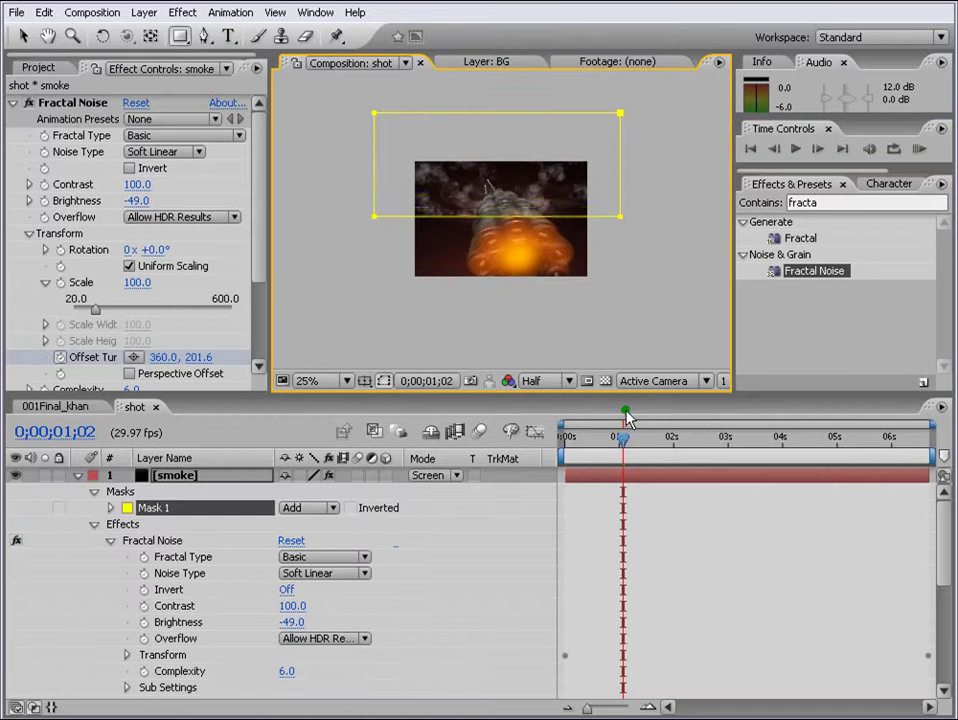
left_click(77, 474)
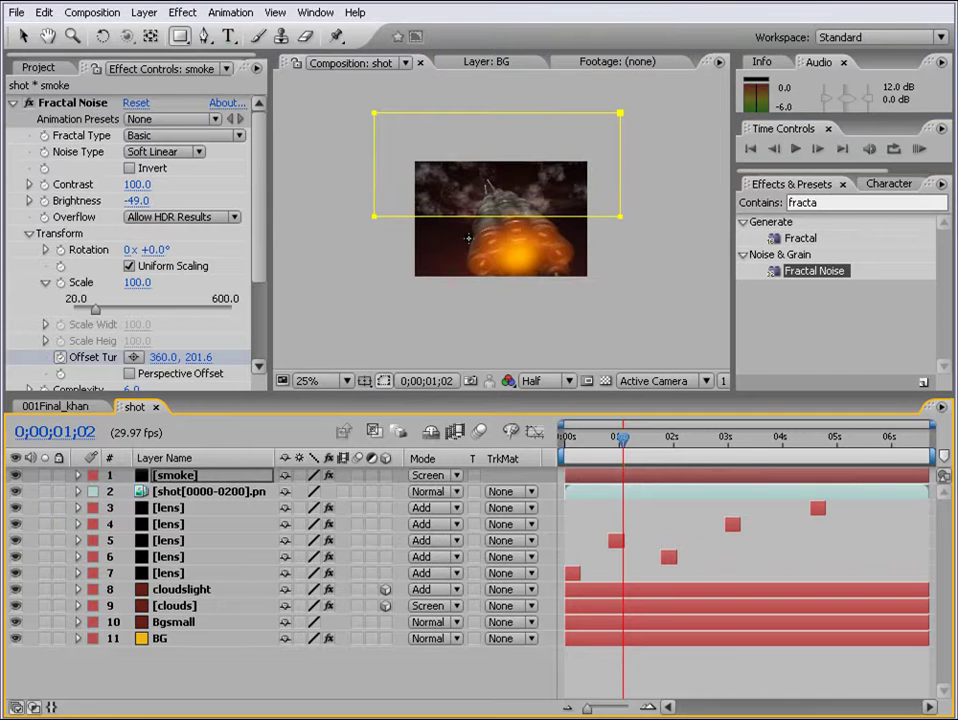
key("period")
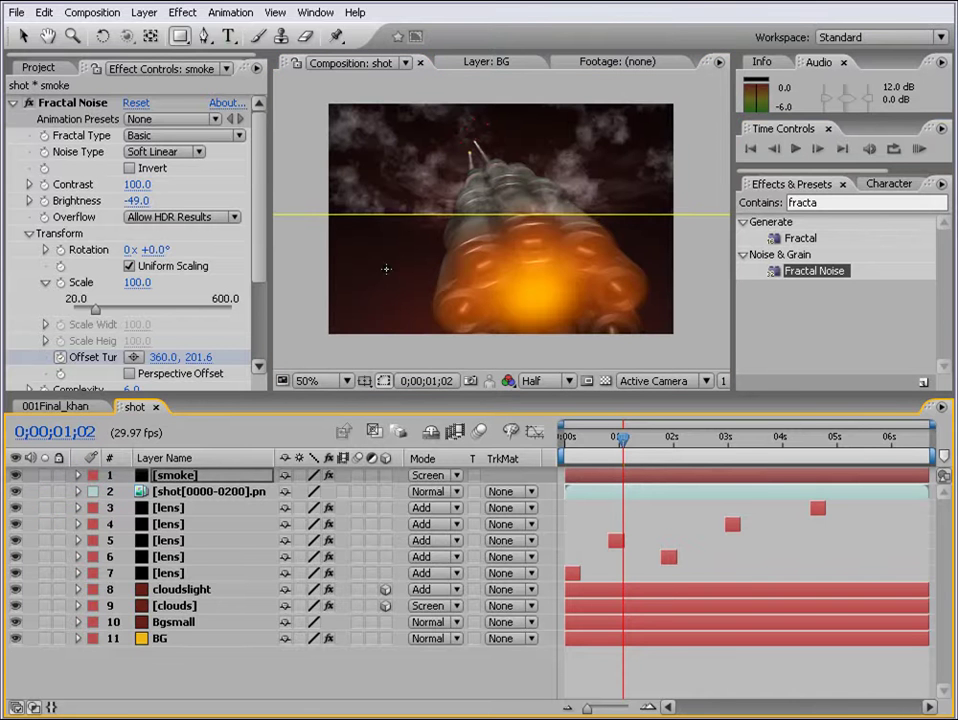
Step: Feather the smoke layer's mask by 128 pixels and set its mode to Subtract
key("f")
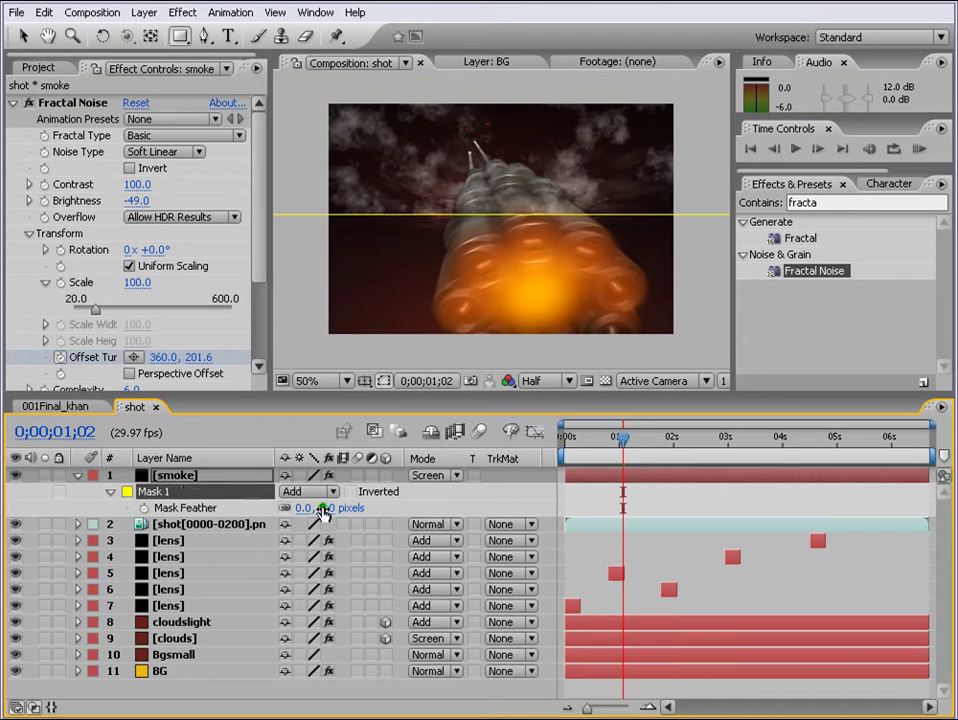
left_click_drag(322, 510, 445, 509)
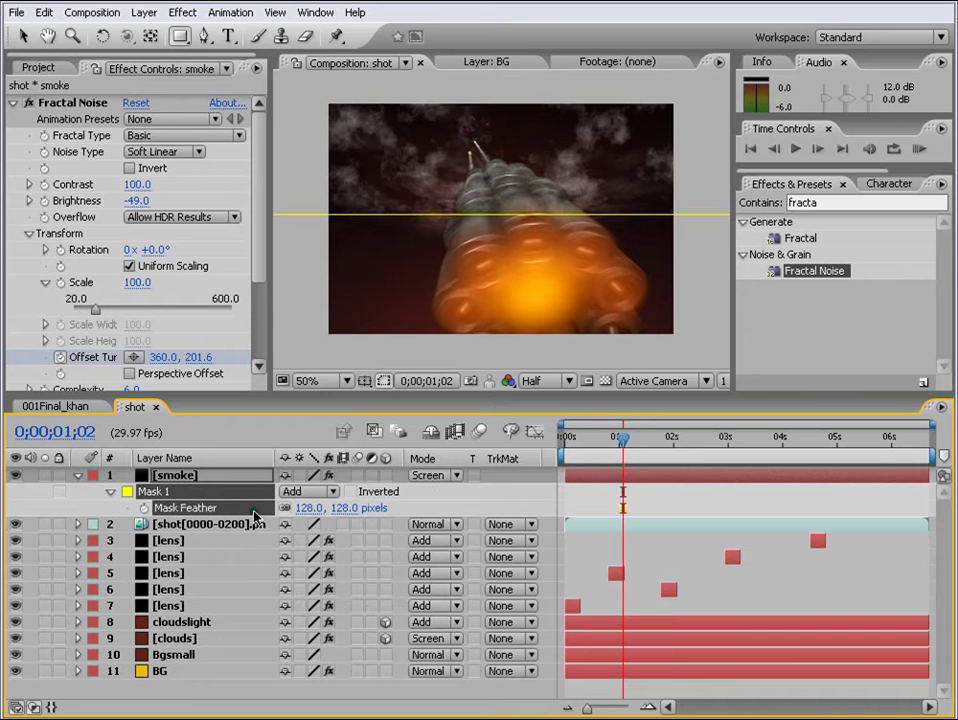
left_click(322, 493)
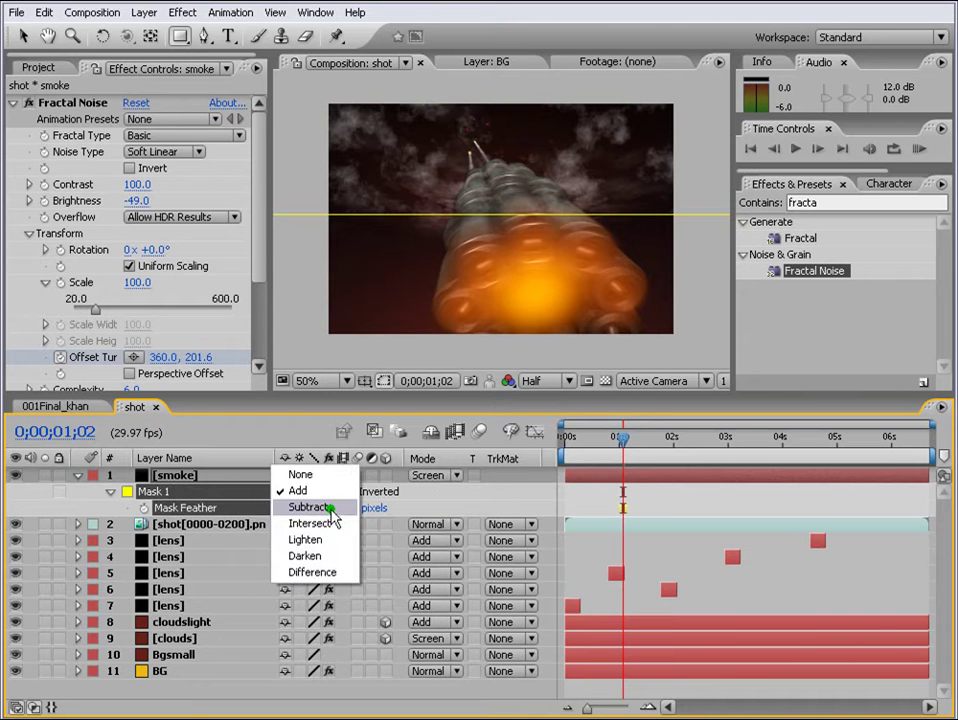
left_click(312, 507)
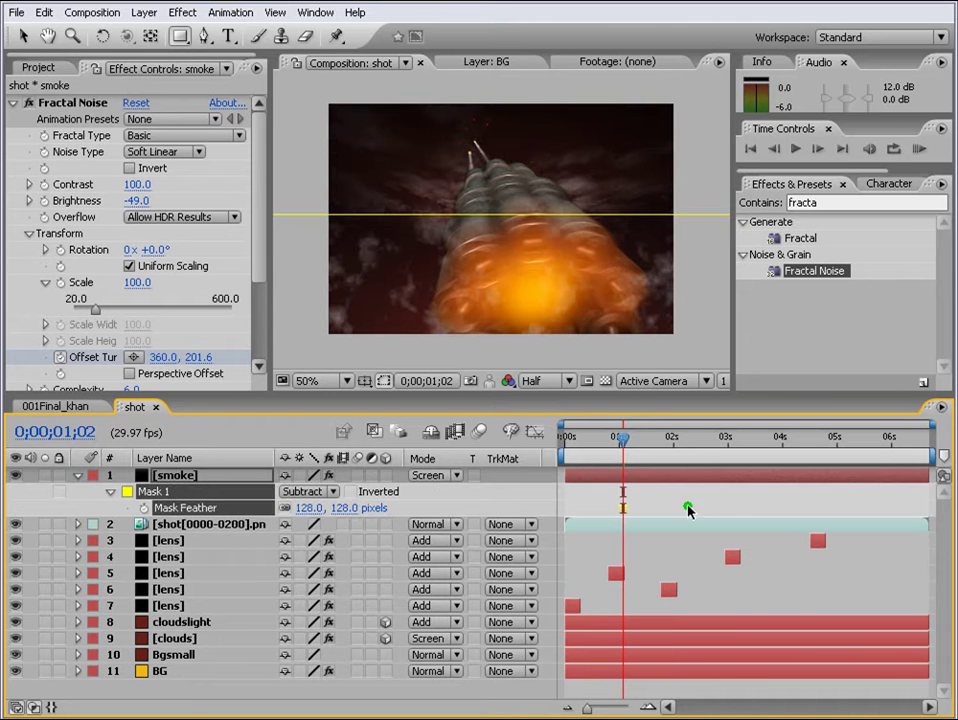
Step: Raise the lower edge of the smoke mask slightly and increase its feather to 403 pixels
left_click_drag(498, 216, 499, 203)
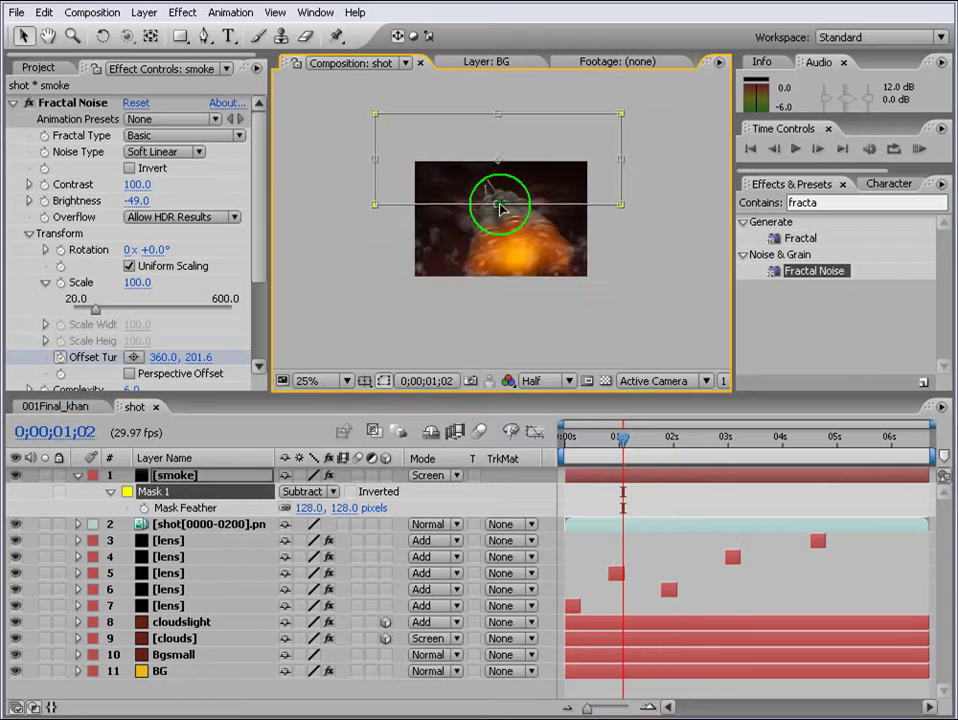
scroll(500, 254, "up", 1)
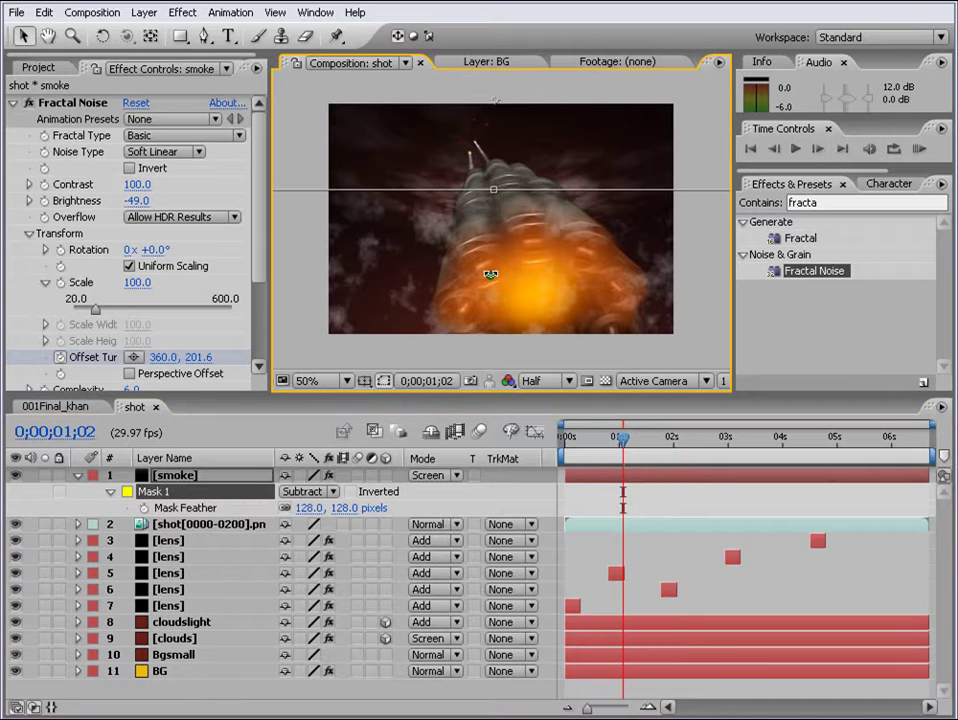
left_click_drag(338, 514, 598, 507)
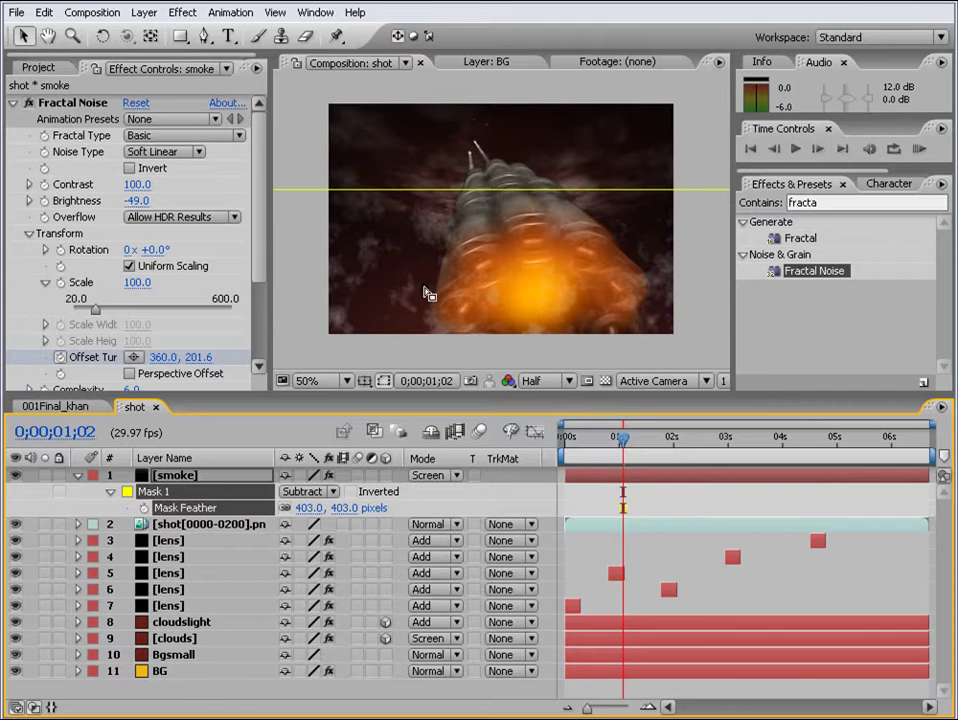
Step: Set the smoke's Fractal Noise Brightness to -39.0, keeping Contrast at 100.0
mouse_move(137, 184)
left_mouse_down()
mouse_move(192, 185)
mouse_move(123, 204)
mouse_move(153, 198)
mouse_move(134, 203)
left_mouse_up()
key("ctrl+z")
key("ctrl+z")
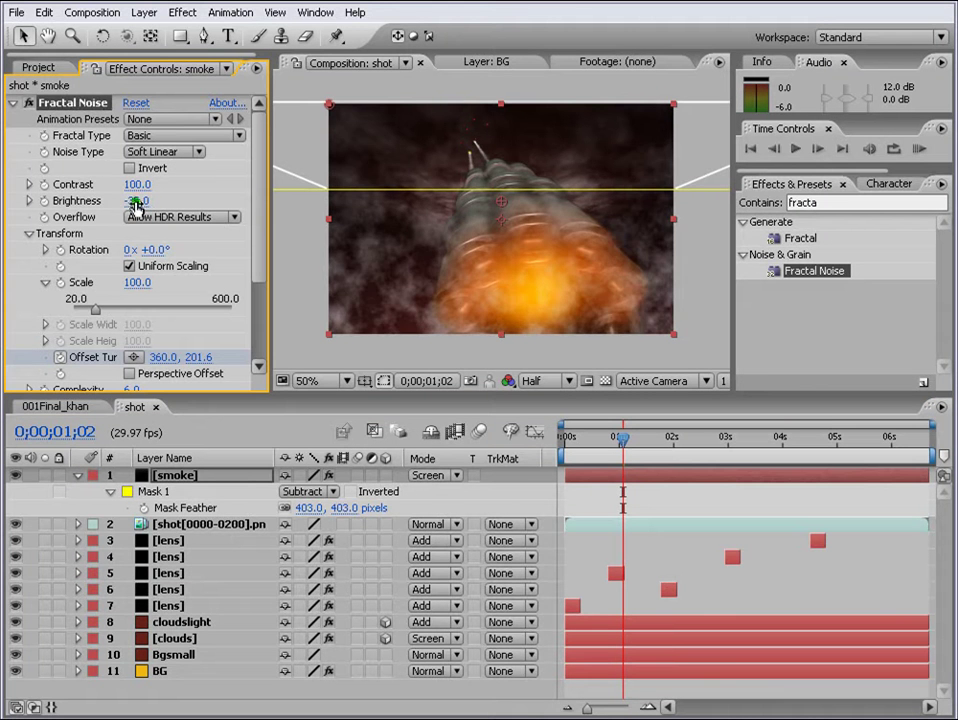
Step: Set the smoke layer's opacity to 35% and collapse the layer
scroll(535, 271, "down", 2)
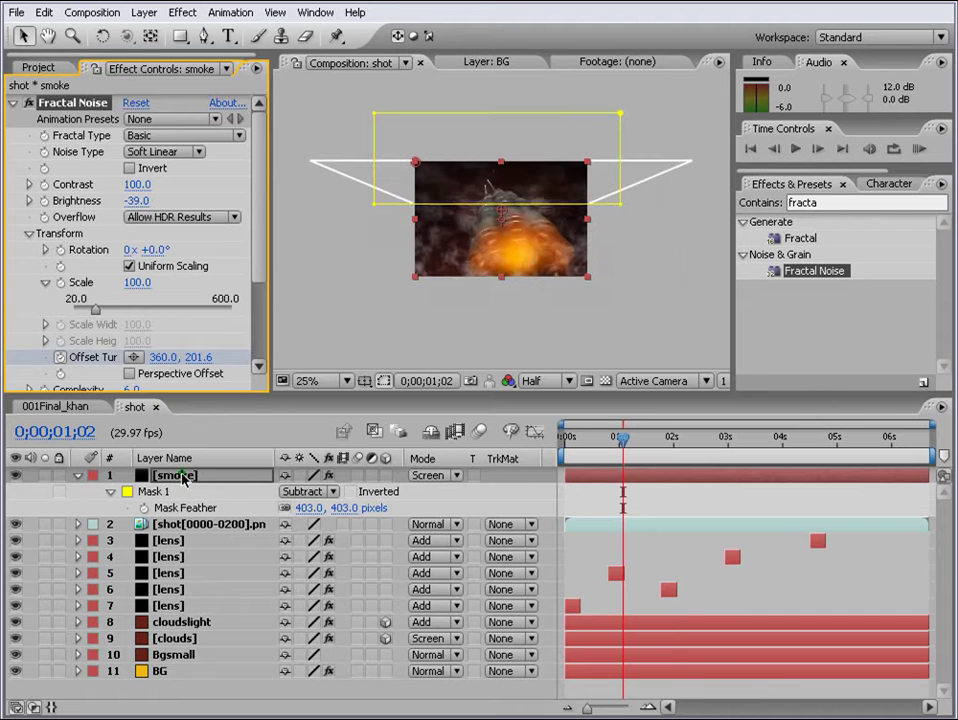
key("t")
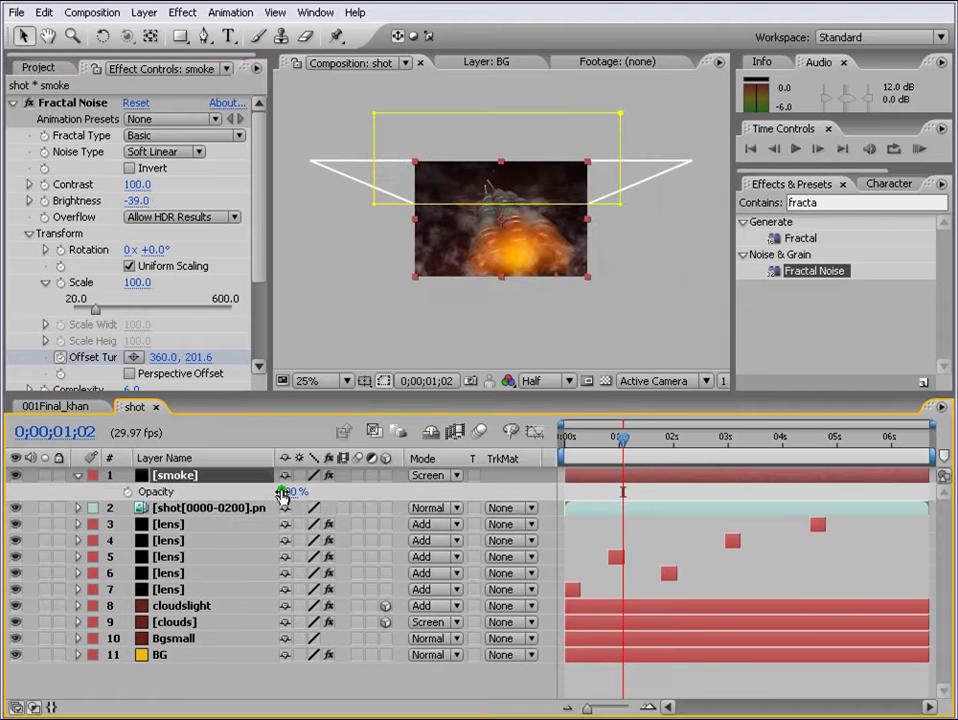
left_click(292, 491)
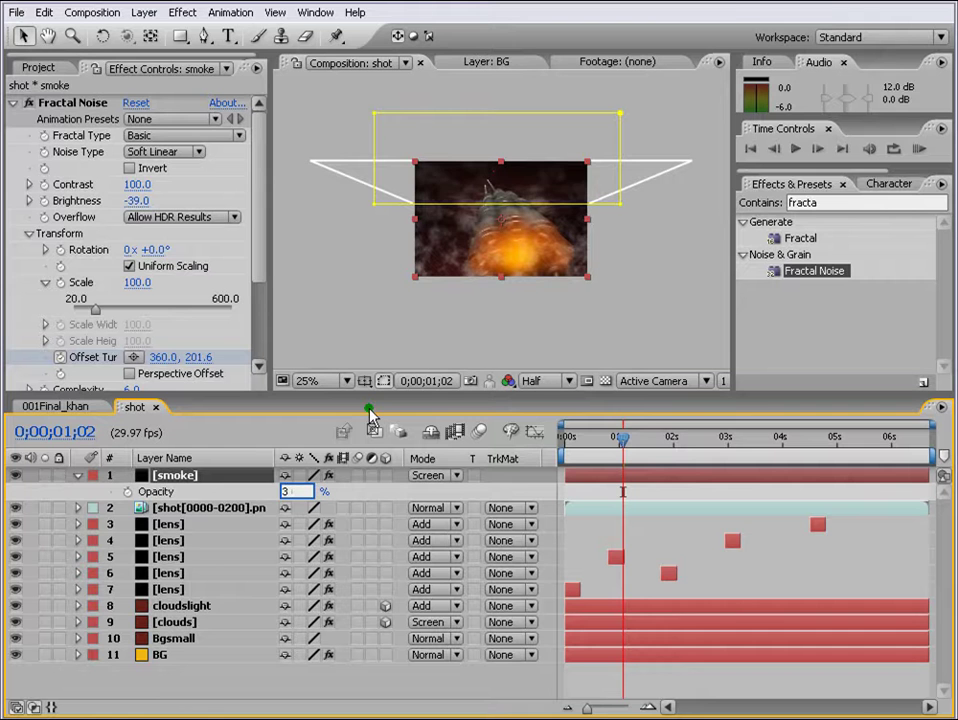
key("Return")
left_click(690, 537)
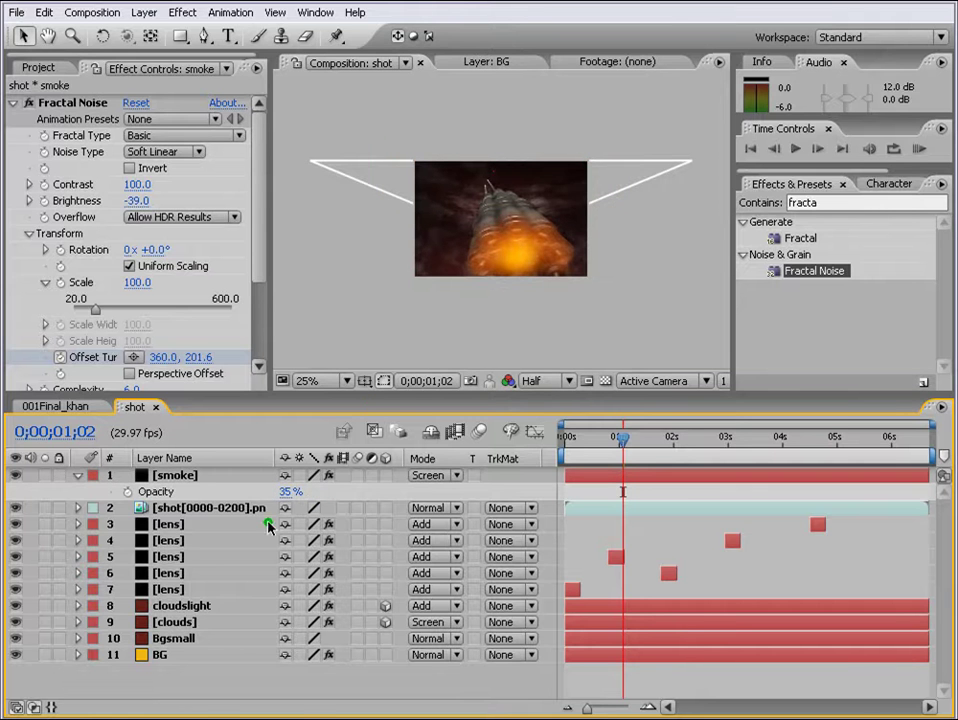
left_click(78, 475)
scroll(446, 240, "up", 2)
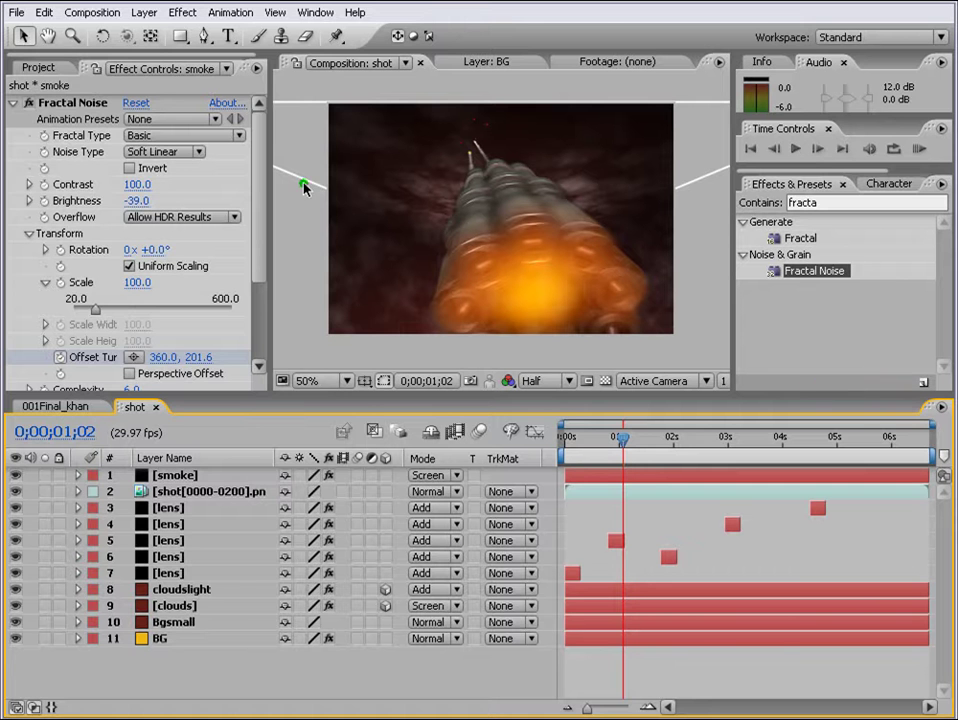
Step: Create a black 720 x 480 solid layer named particular in the shot composition
left_click(38, 67)
left_click(143, 12)
mouse_move(155, 32)
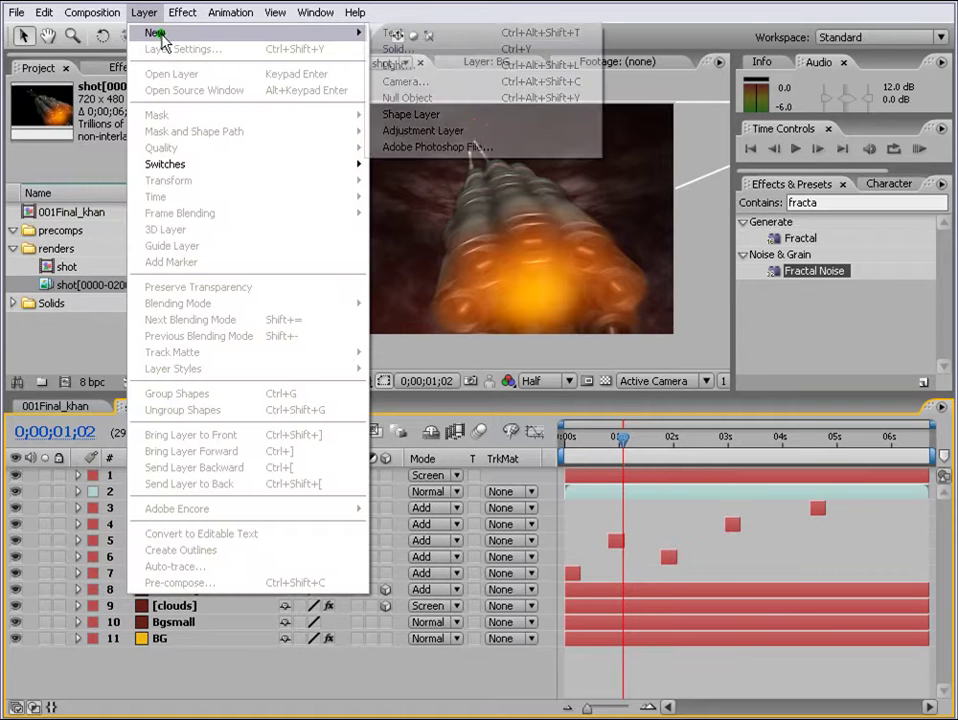
left_click(413, 52)
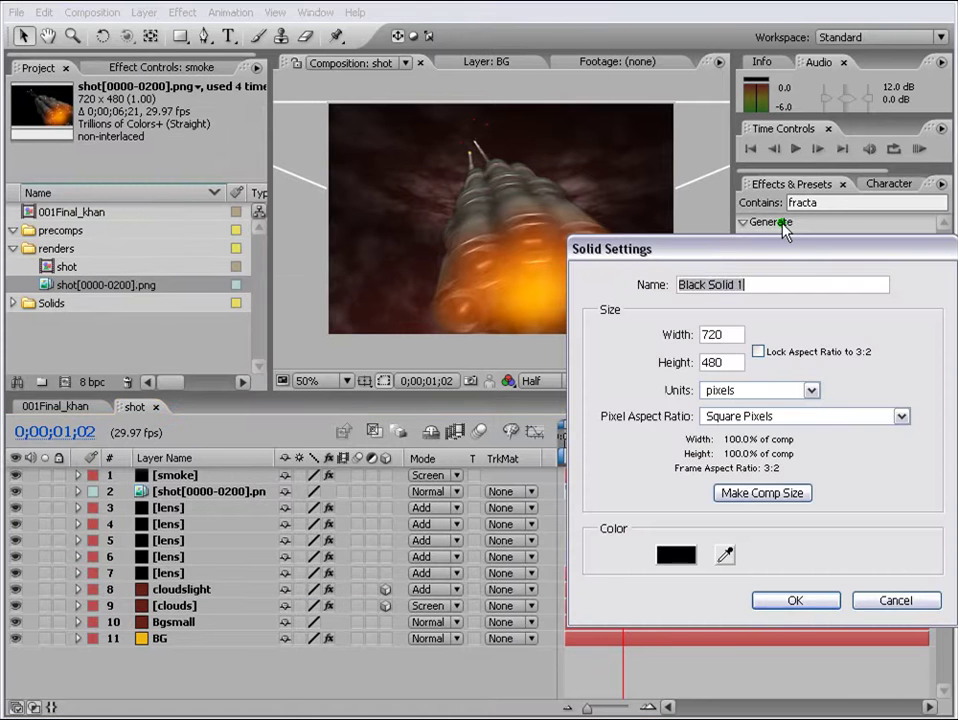
type("particular")
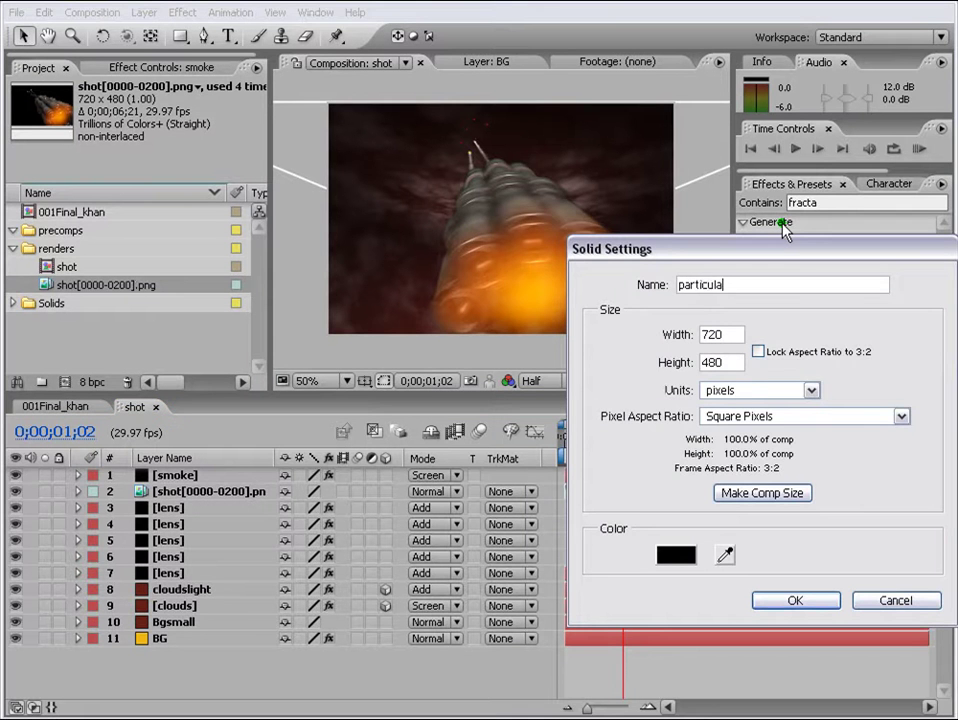
key("Return")
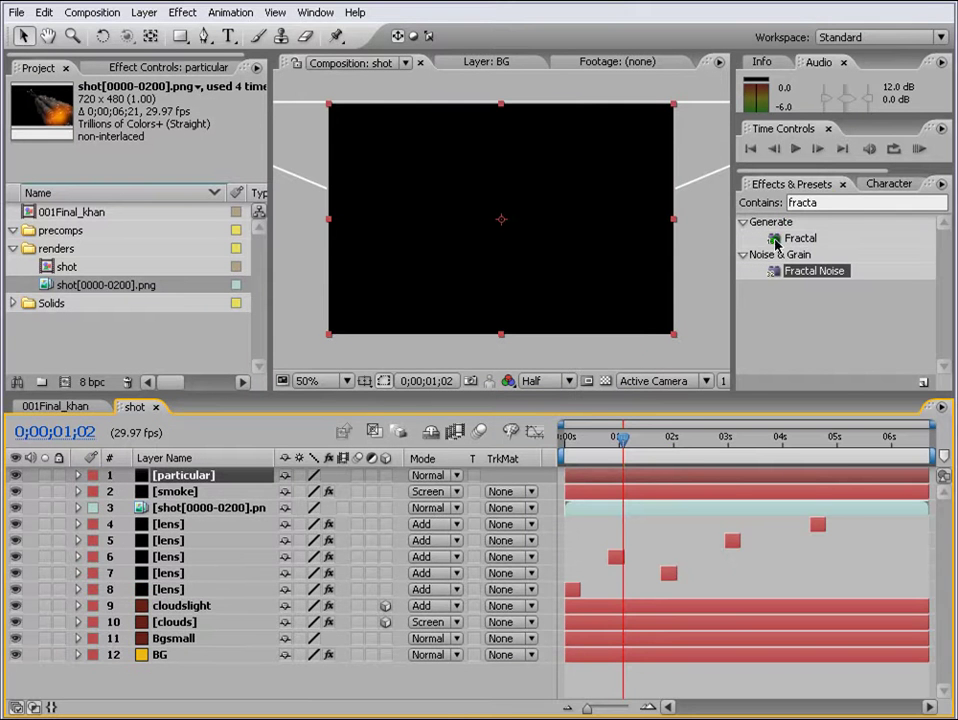
Step: Apply the Trapcode Particular effect to the particular layer and load its t_FireStarter animation preset
left_click(822, 202)
type("partic")
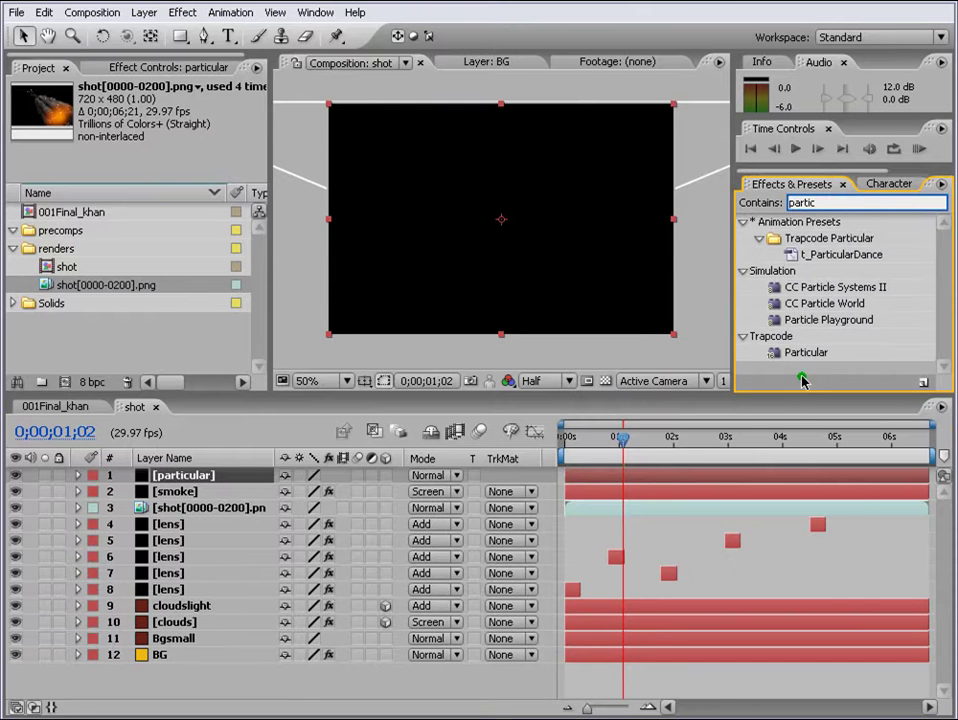
left_click_drag(806, 352, 705, 476)
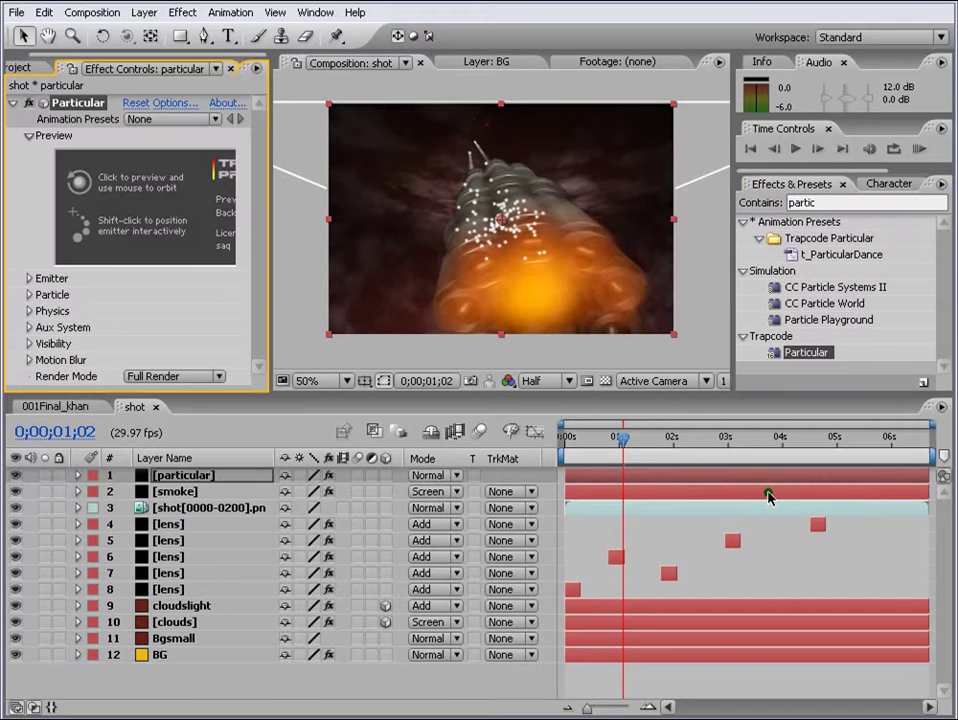
key("e")
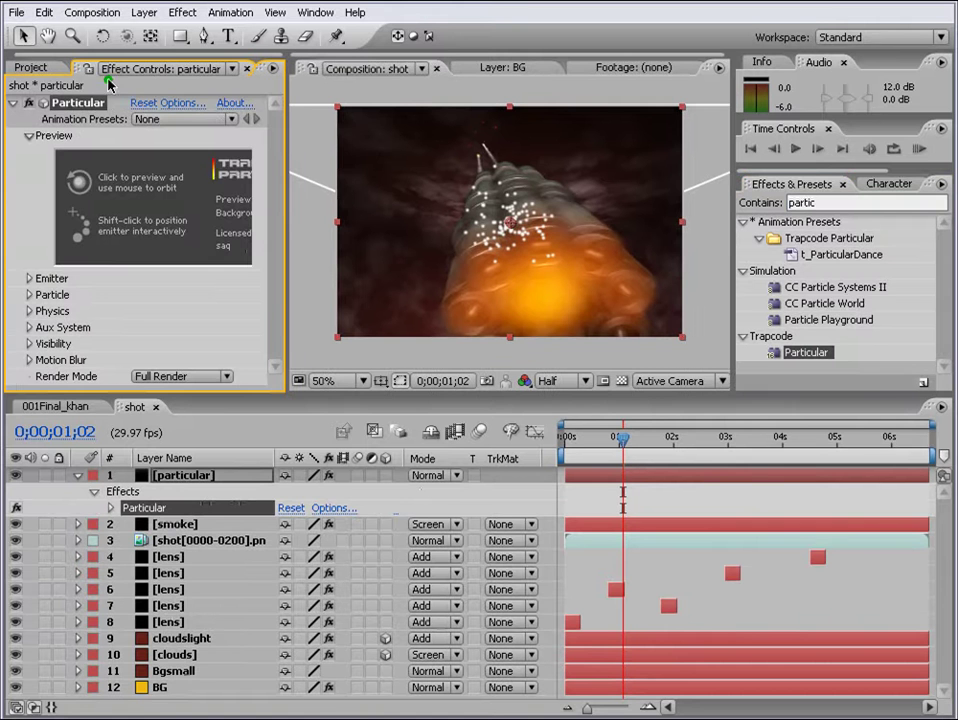
left_click(189, 120)
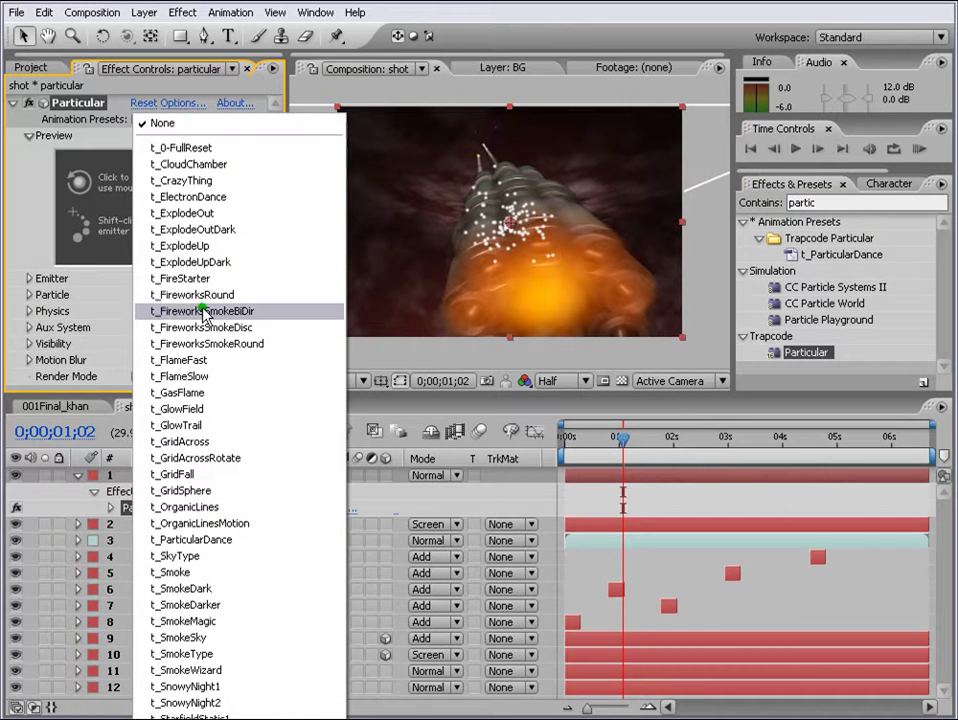
left_click(180, 278)
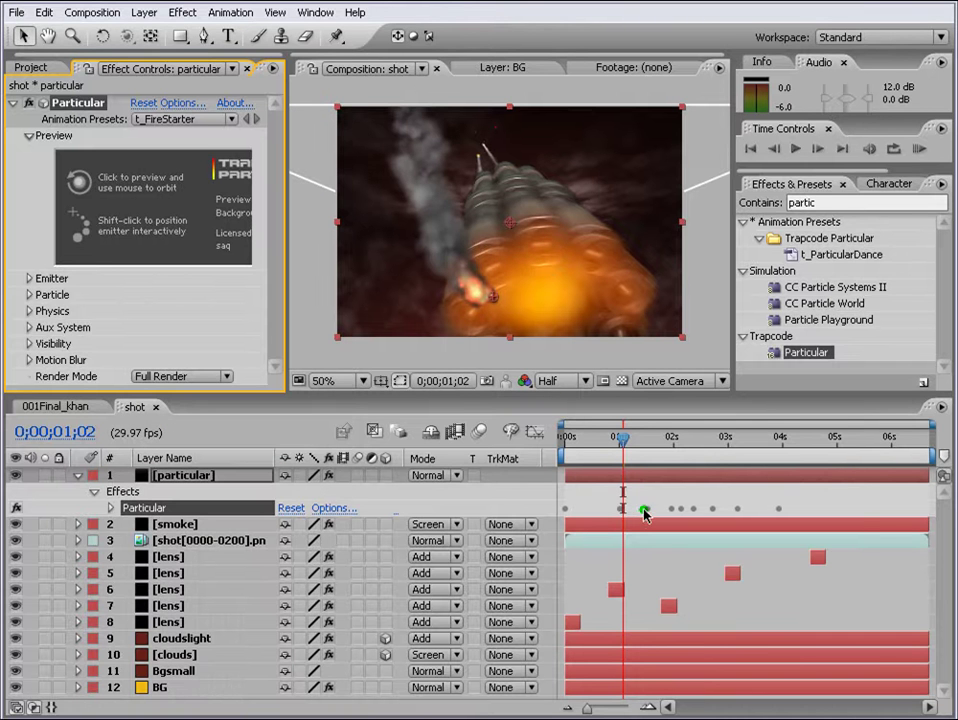
Step: Turn off Rove Across Time for the Position XY keyframes and delete all the intermediate ones, keeping the first and last
left_click(632, 478)
key("u")
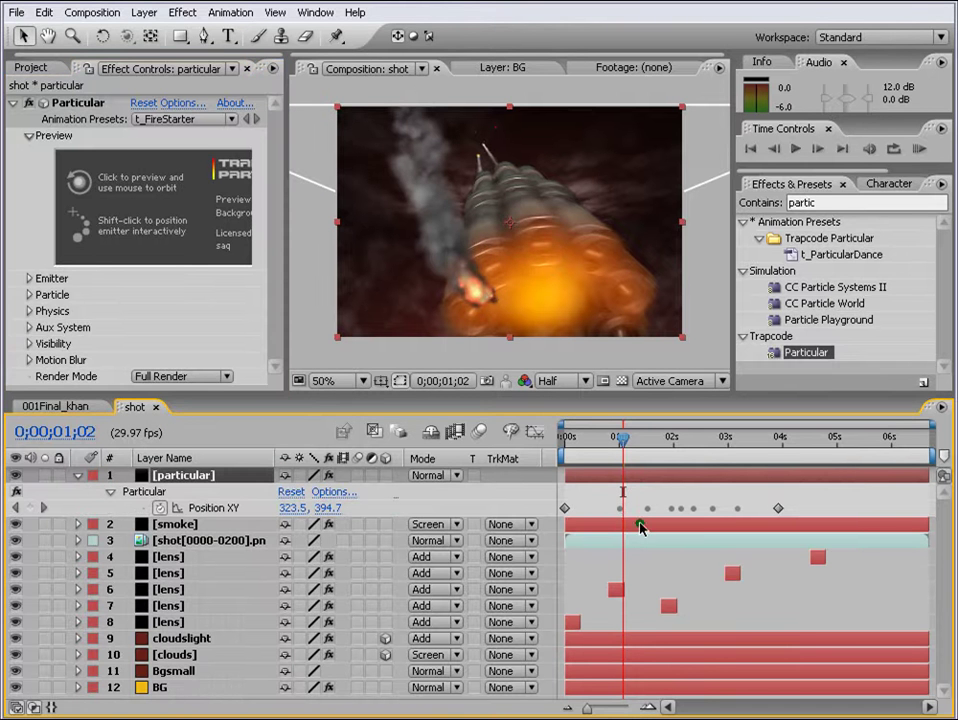
left_click_drag(870, 498, 565, 512)
right_click(565, 510)
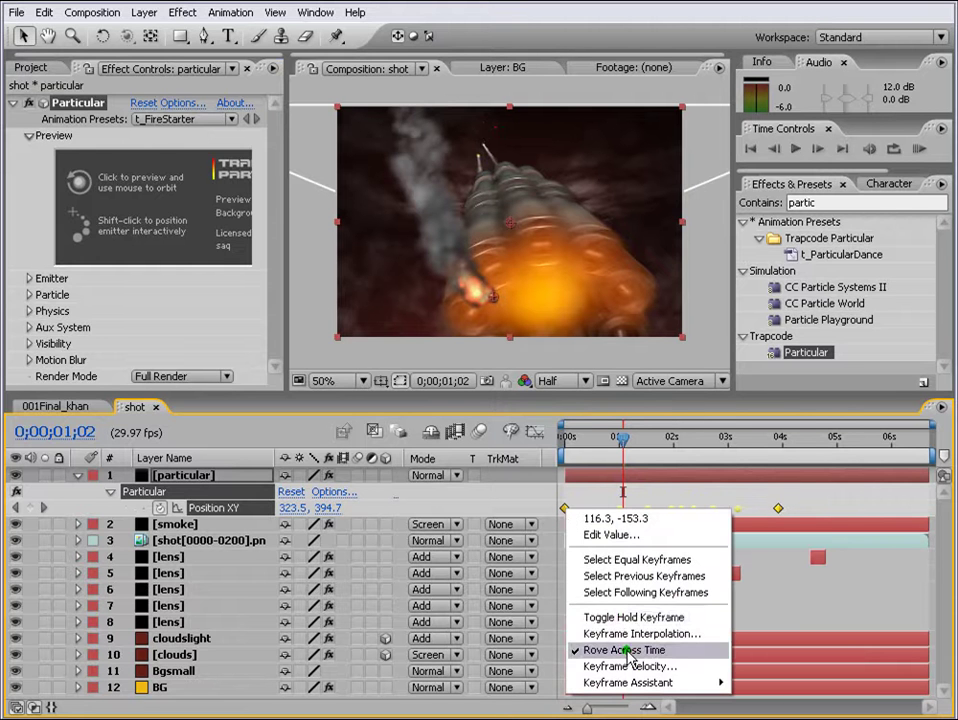
left_click(627, 650)
left_click(742, 496)
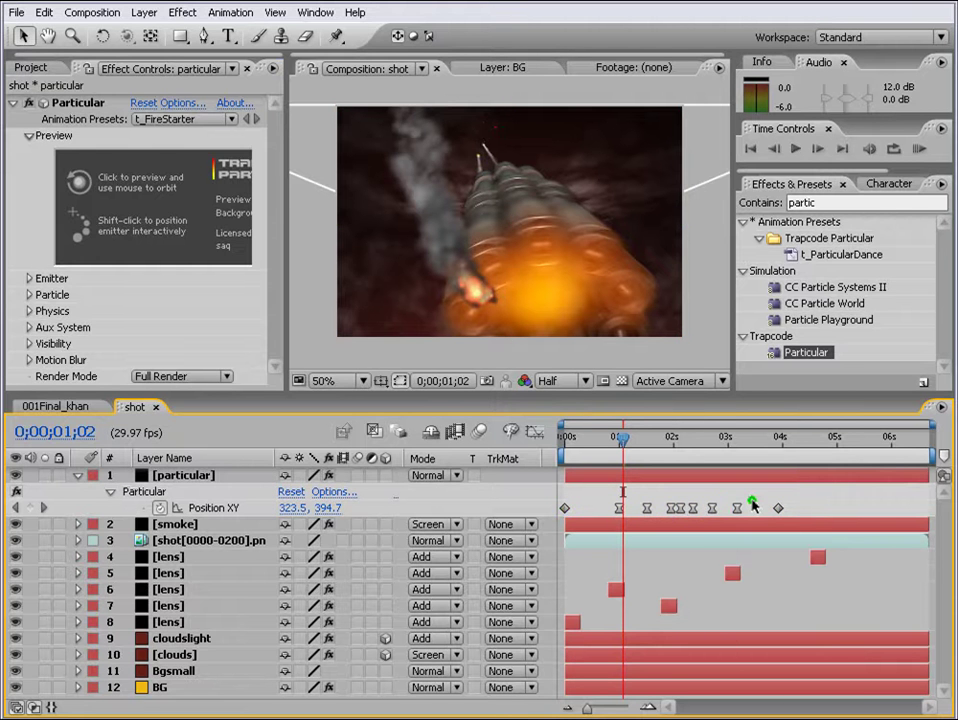
left_click_drag(749, 507, 616, 510)
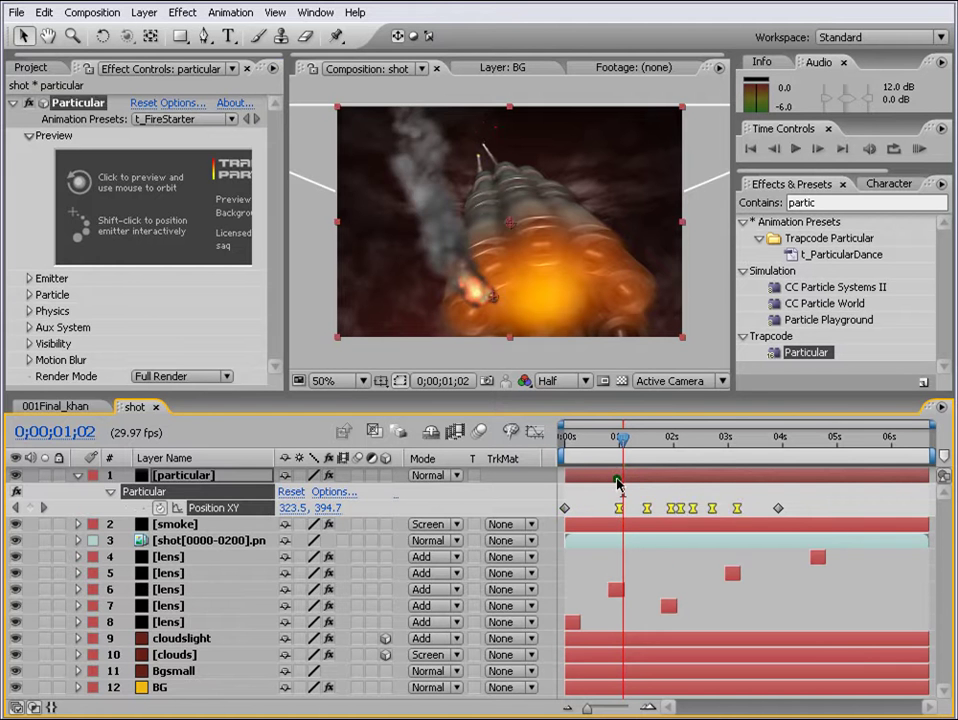
key("Delete")
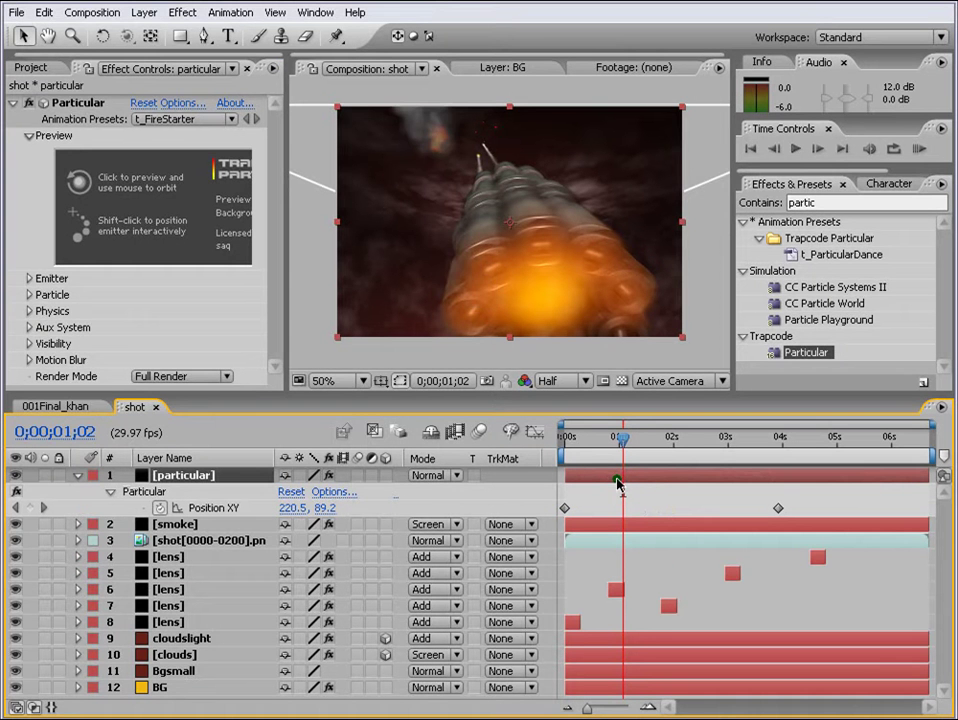
Step: Solo the particular layer and scrub through the timeline to check the fire's motion
left_click(45, 476)
left_click_drag(652, 455, 692, 452)
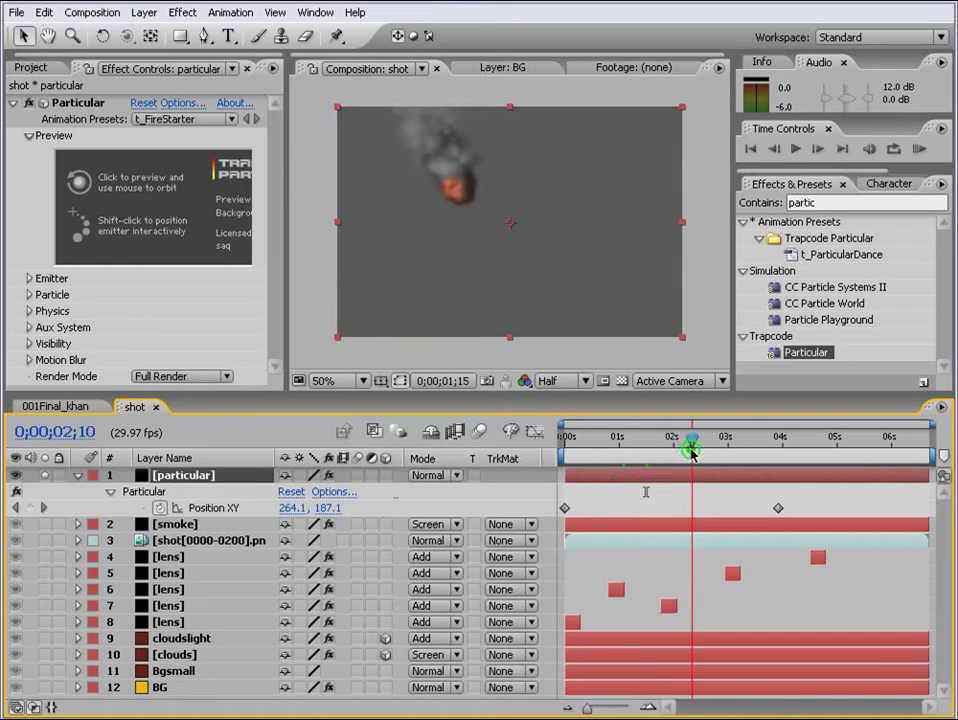
left_click(738, 451)
left_click(665, 452)
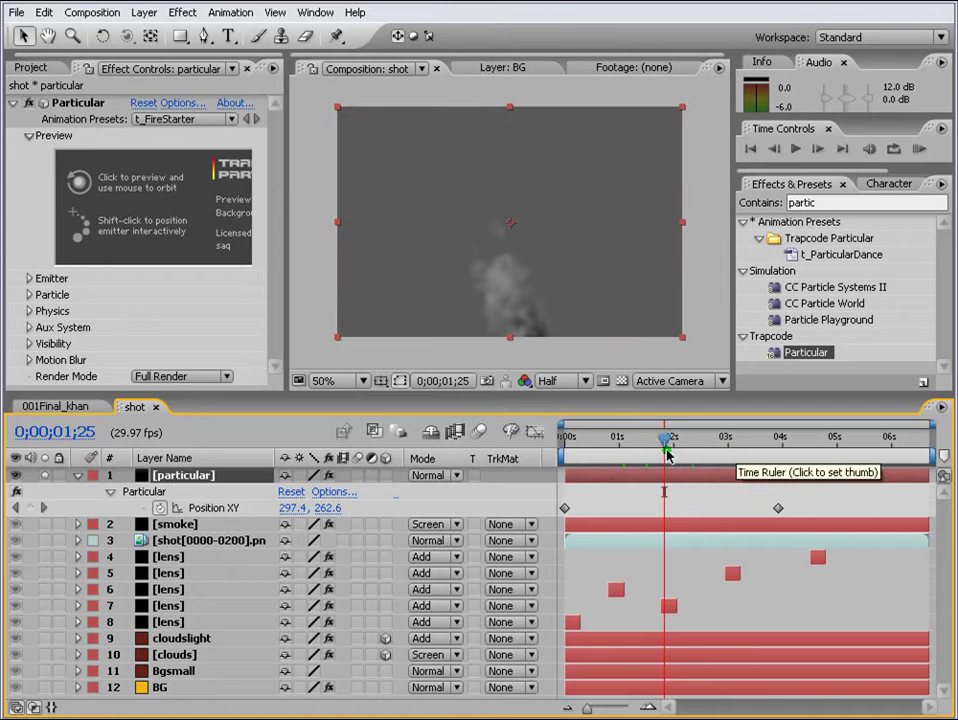
left_click_drag(665, 440, 650, 404)
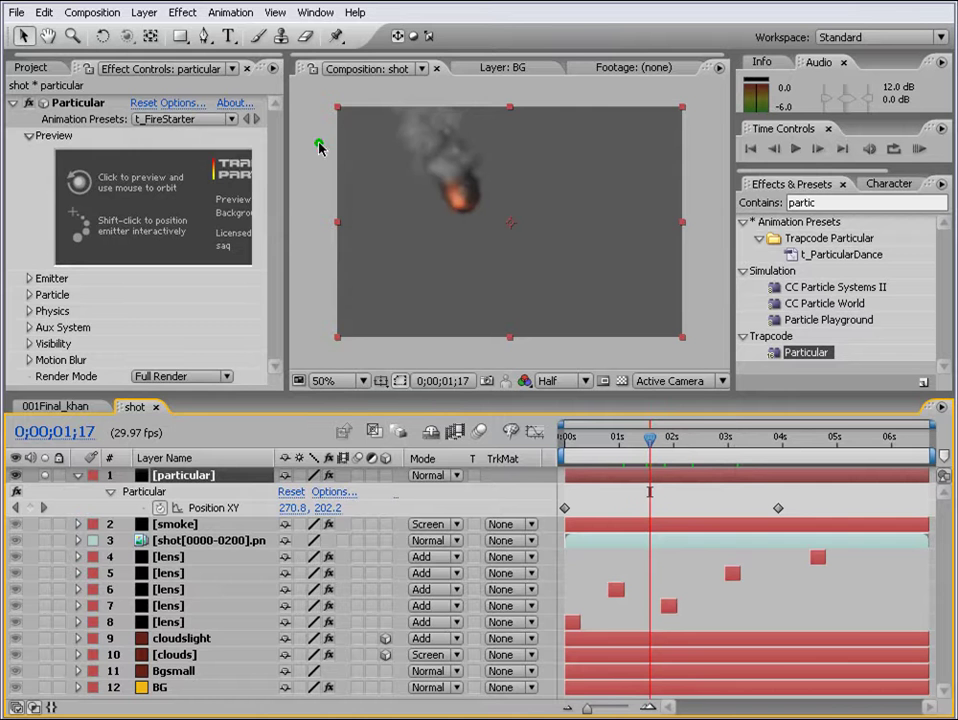
Step: Add a null object, make it a 3D layer and reveal its Position property
left_click(145, 13)
mouse_move(265, 35)
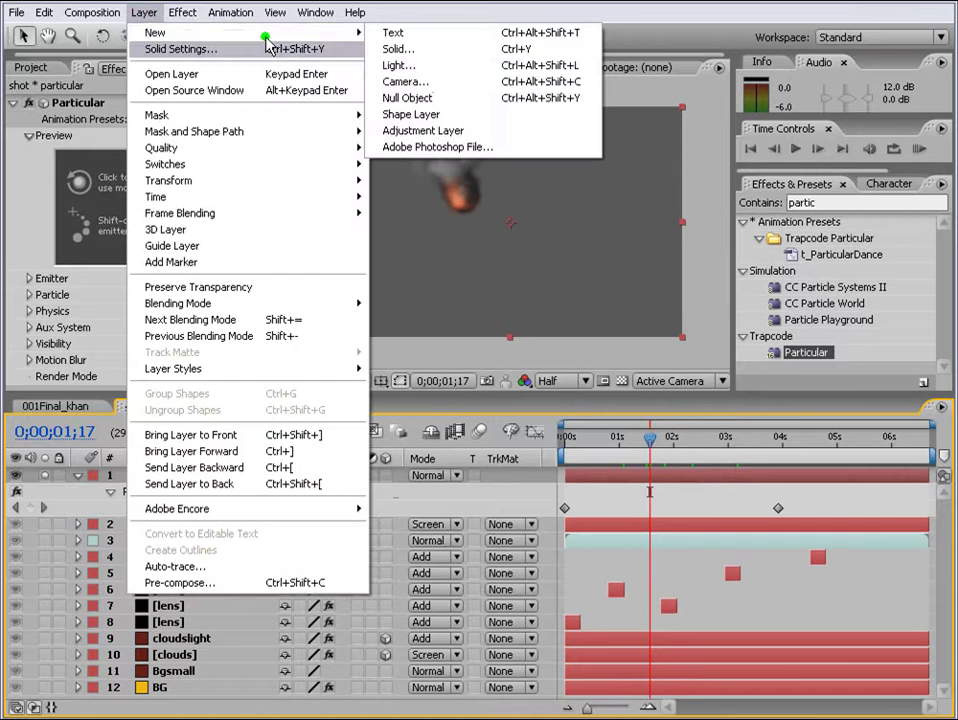
left_click(425, 98)
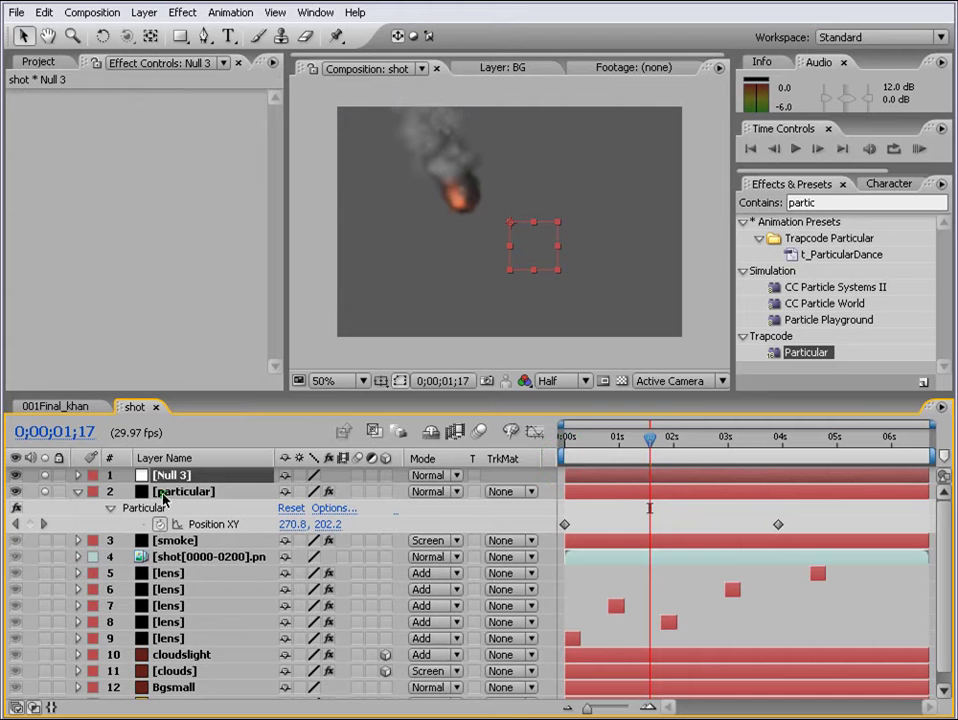
left_click(387, 476)
key("p")
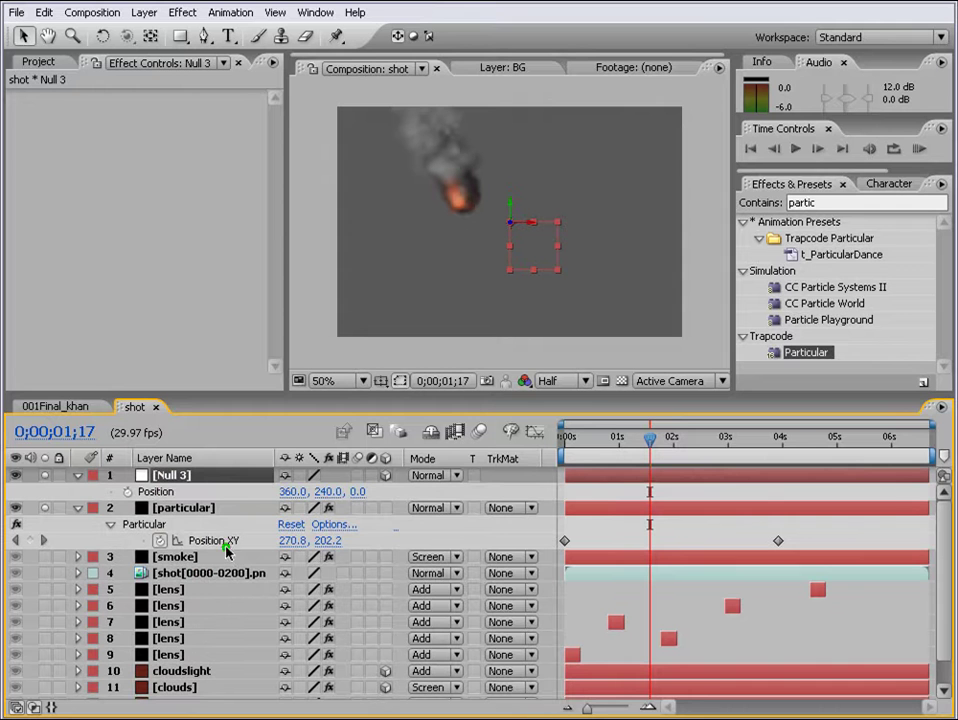
Step: Link Particular's Position XY to the null's Position with a pick-whipped expression
left_click(159, 541, "alt")
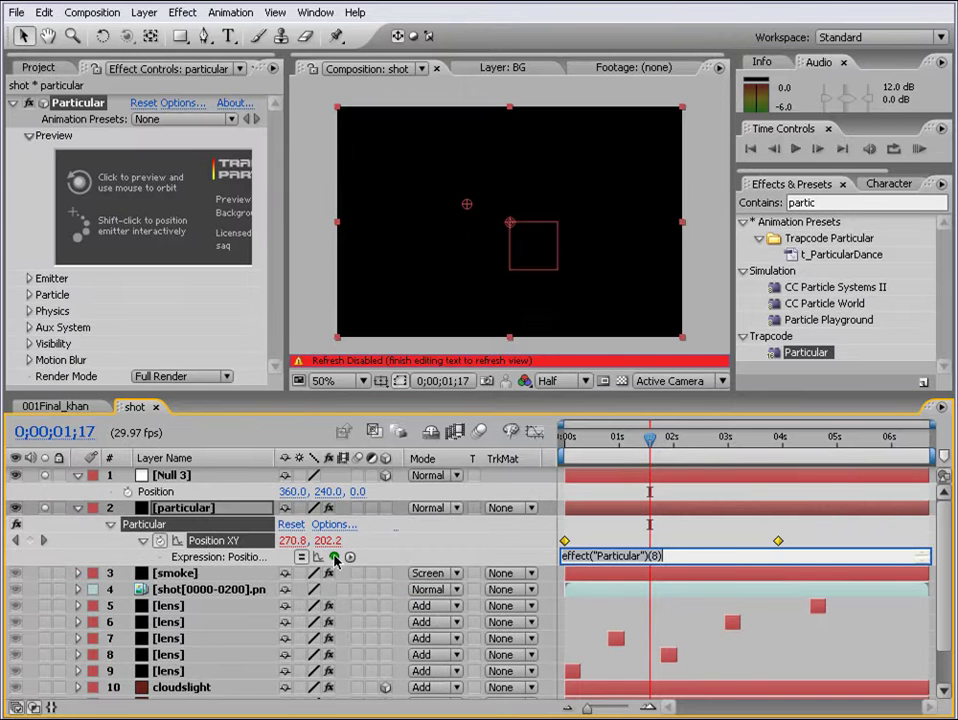
left_click_drag(334, 557, 168, 490)
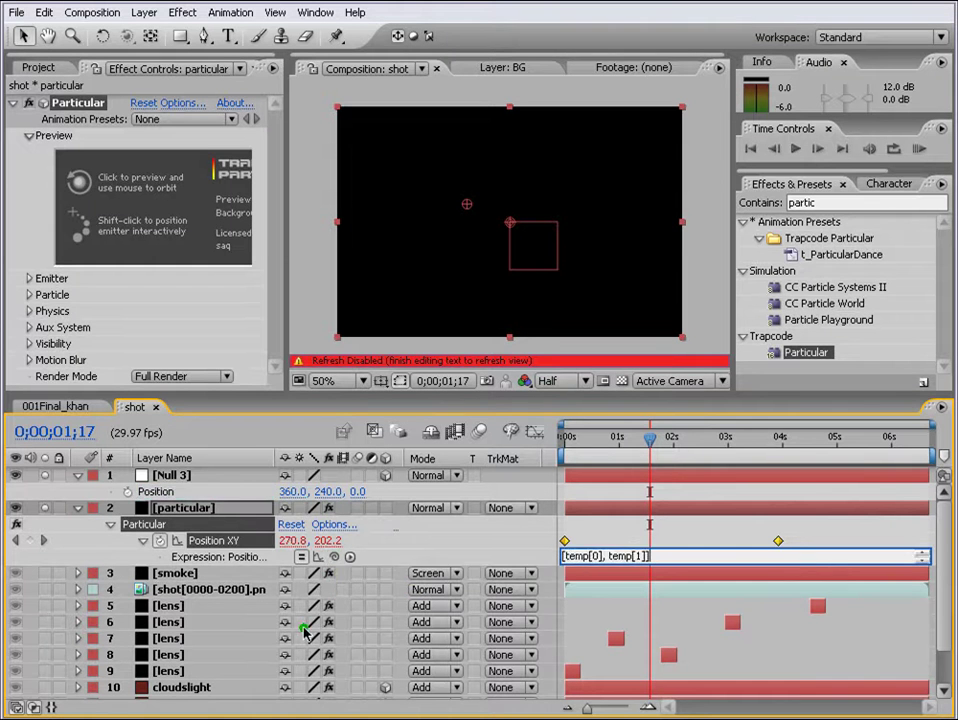
left_click(680, 522)
left_click(729, 535)
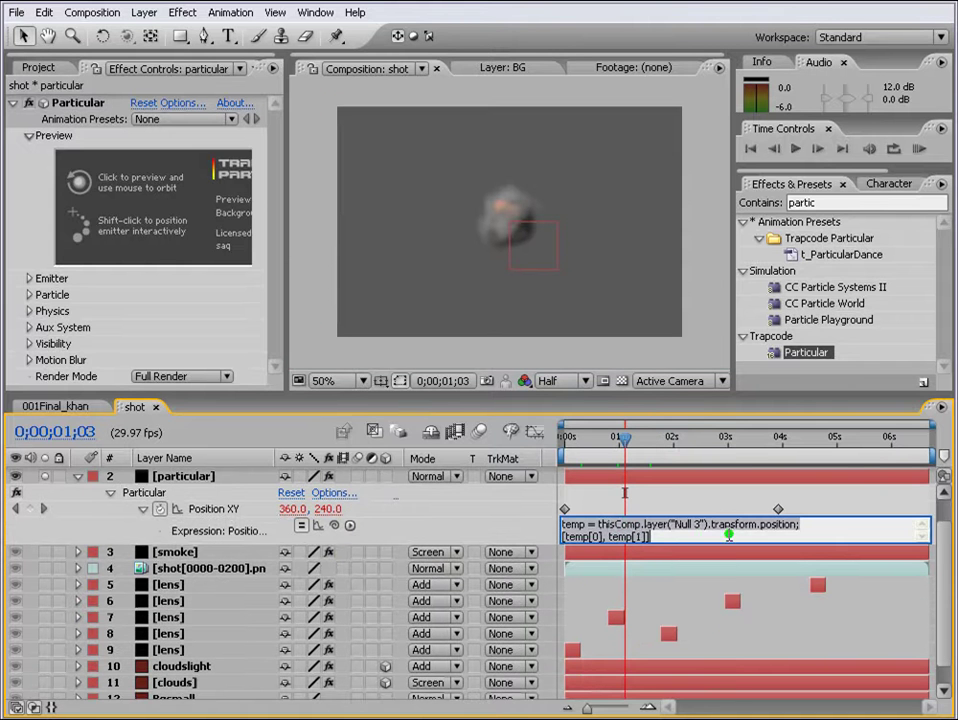
left_click(406, 515)
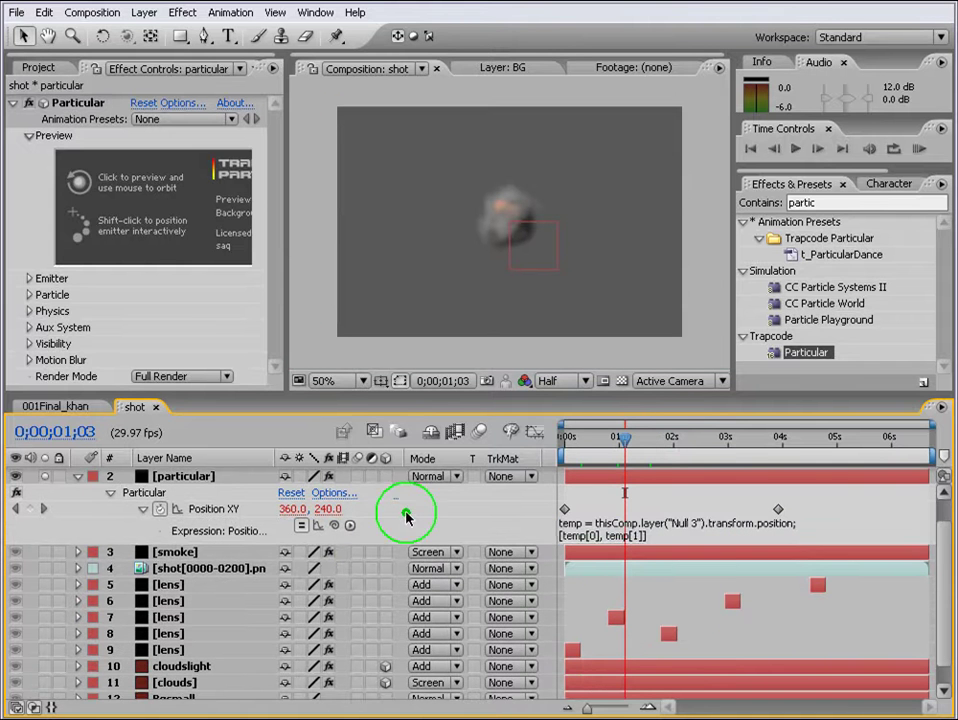
Step: Reveal Particular's Emitter properties and link Position Z to the null's Z position with the expression thisComp.layer("Null 3").transform.position[2]
left_click(28, 279)
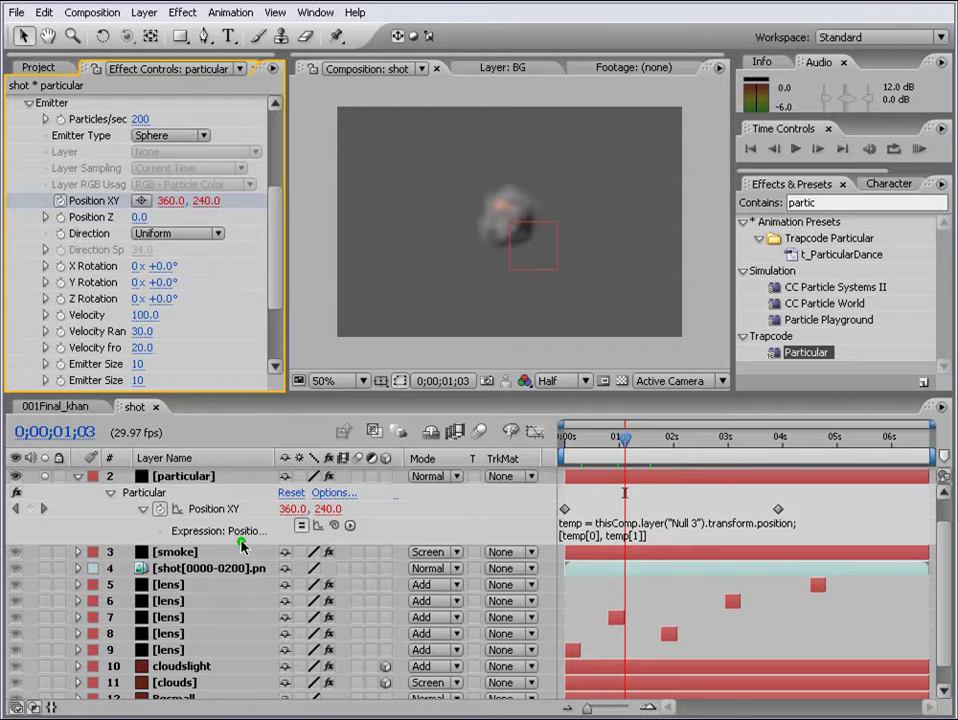
left_click(190, 479)
key("e")
left_click(111, 525)
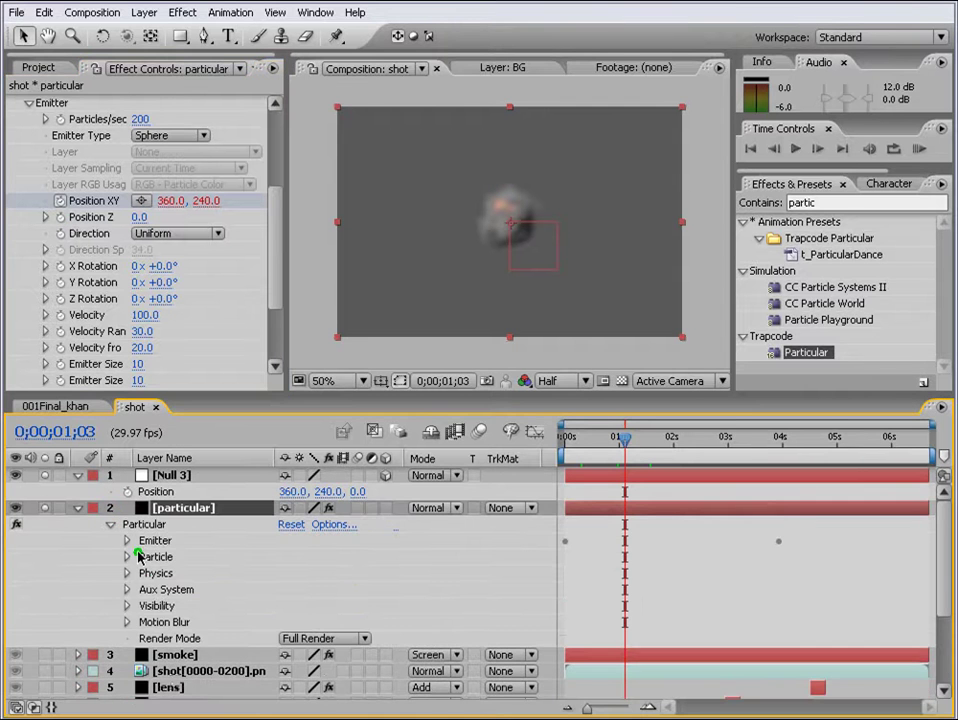
left_click(129, 541)
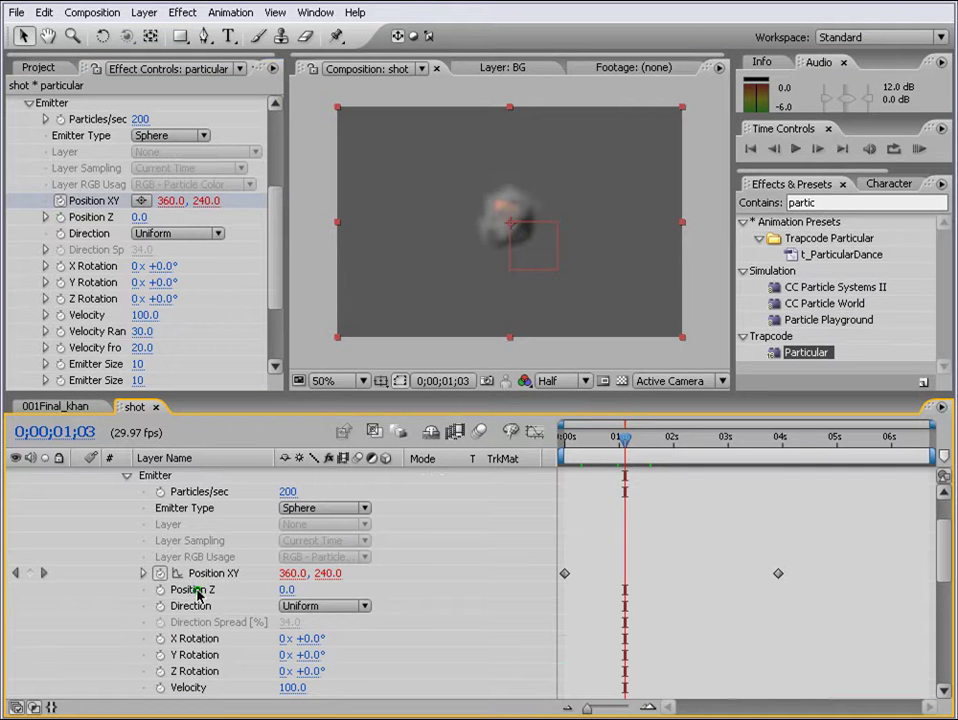
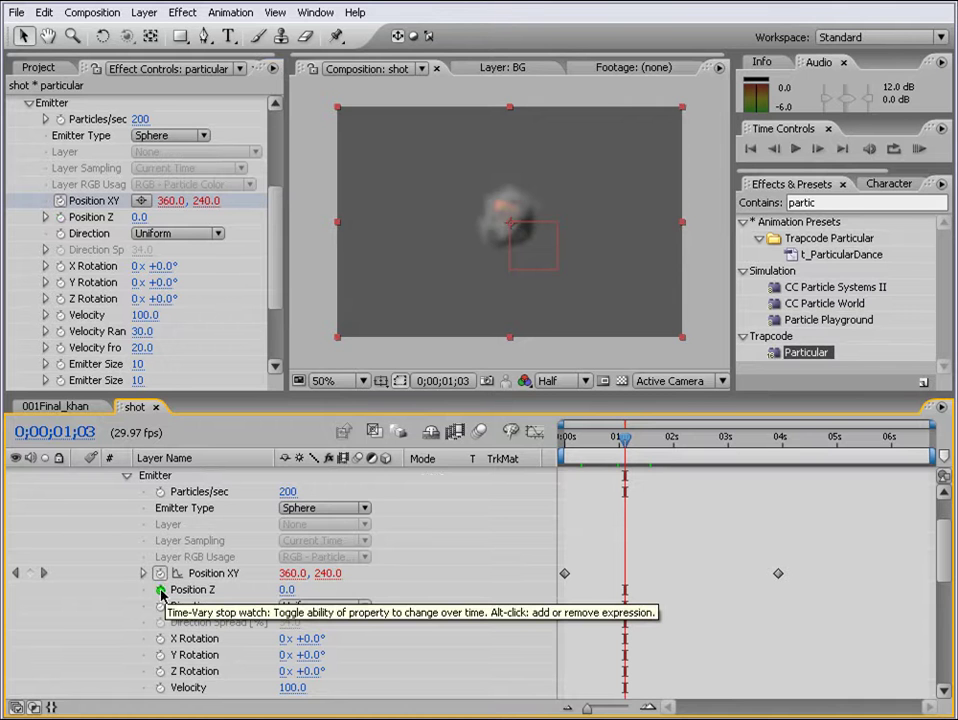
left_click(160, 590, "alt")
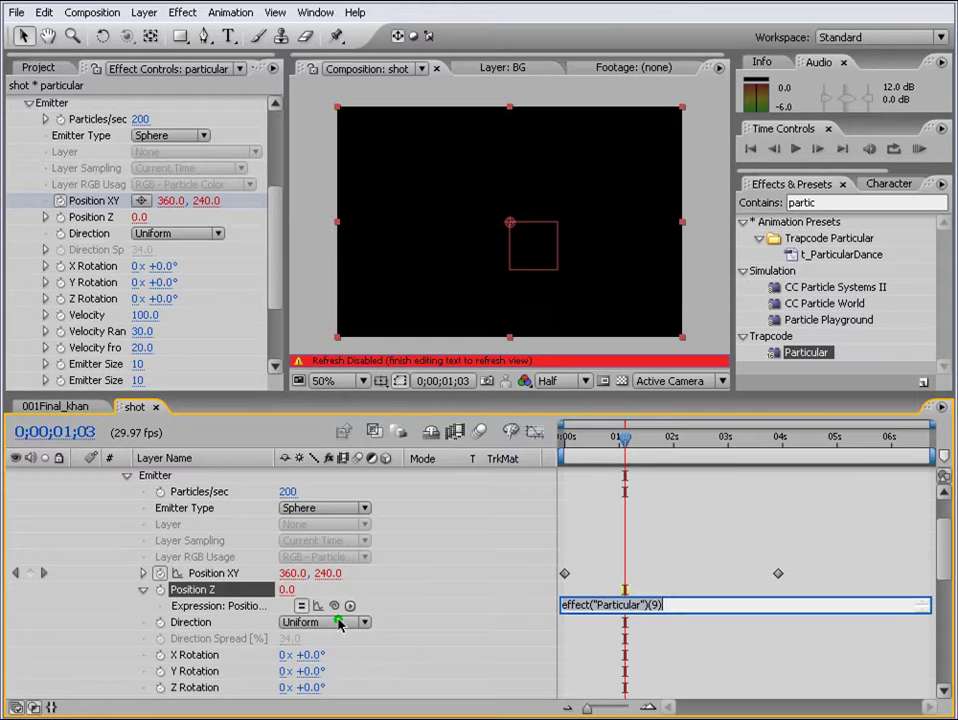
left_click_drag(335, 606, 357, 492)
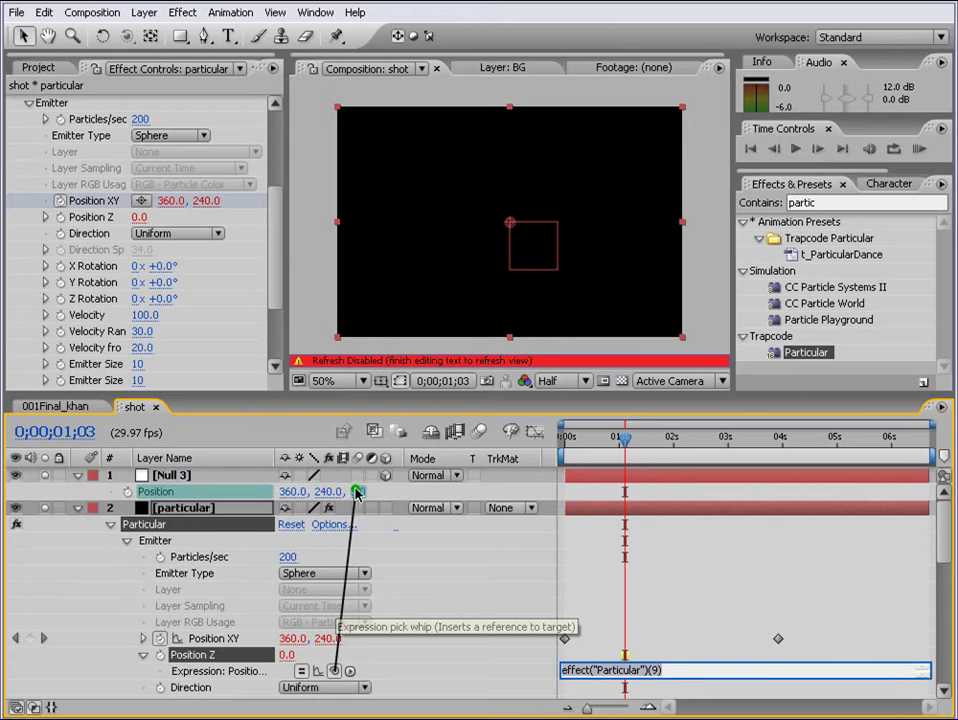
left_click_drag(357, 492, 357, 492)
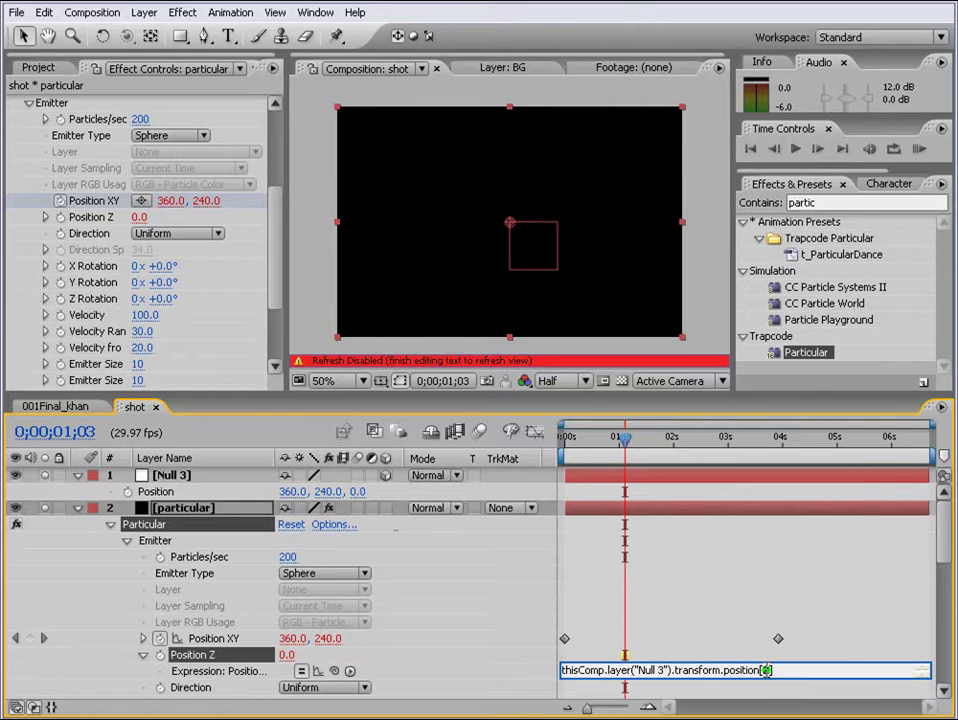
left_click(848, 607)
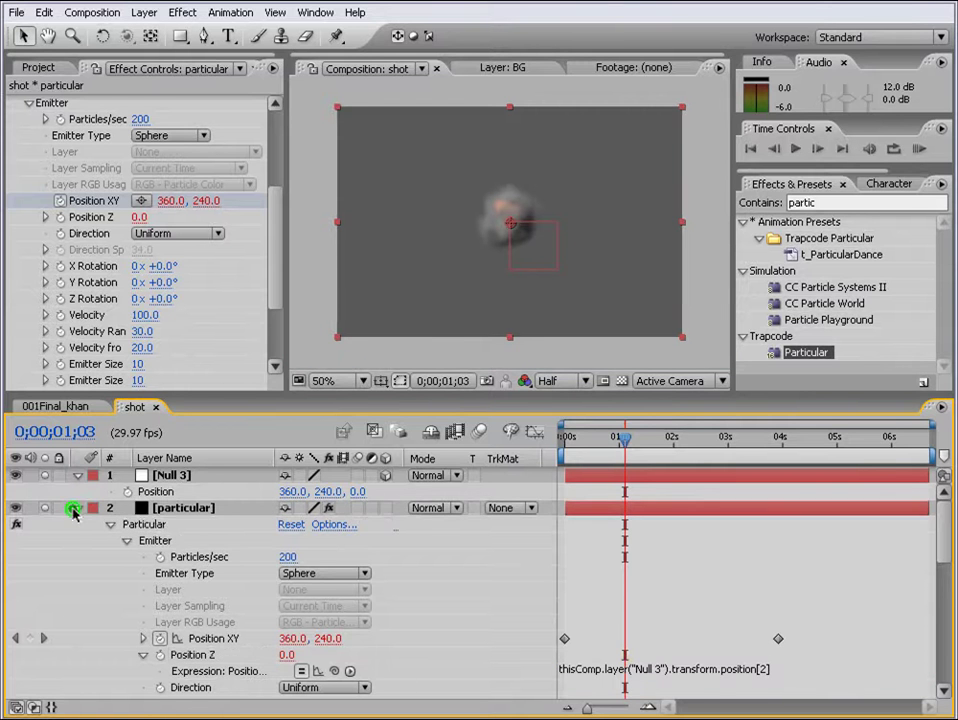
Step: Show only the particular layer's expressions and delete the two remaining Position XY keyframes
left_click(76, 508)
left_click(641, 508)
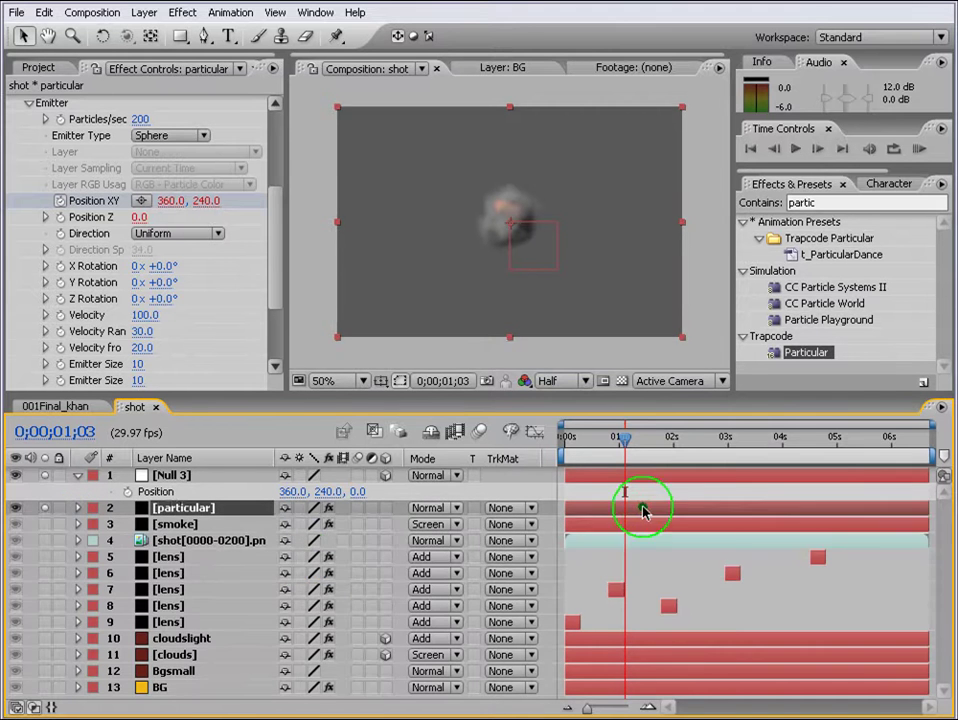
key("e")
key("e")
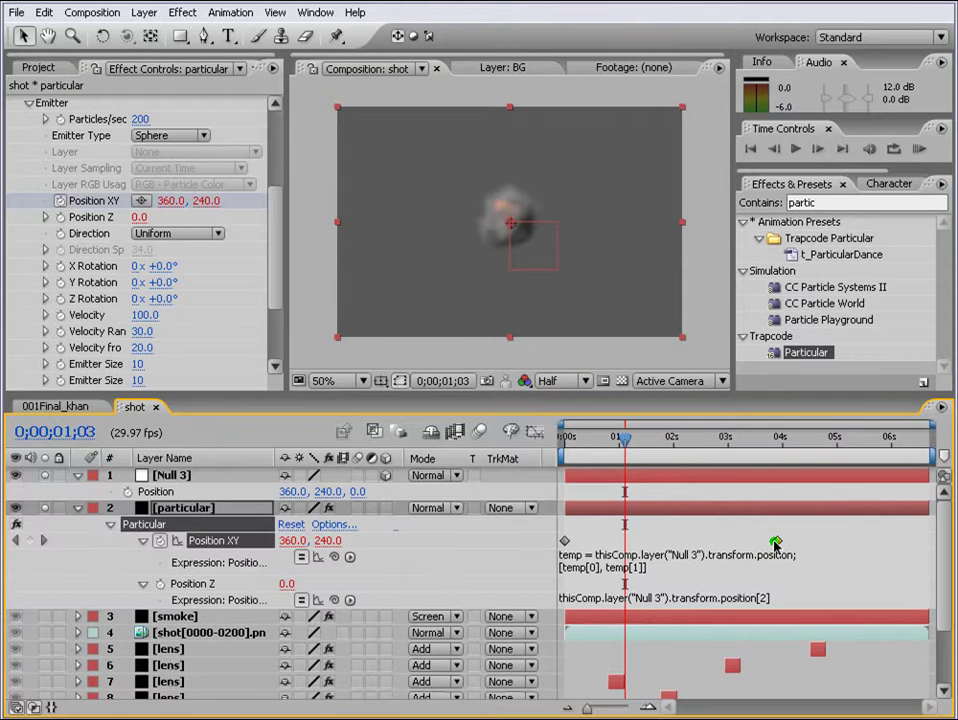
left_click(566, 543)
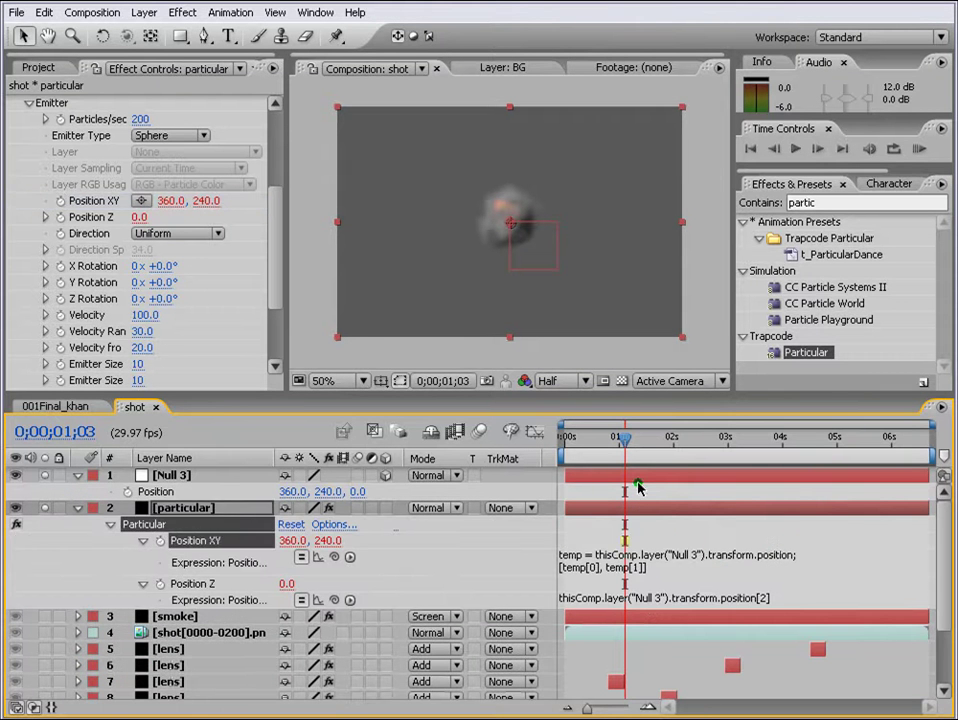
Step: Go to 0;00;00;05 and set the null's Z position to 1322.0 to push the emitter back in depth
left_click(592, 443)
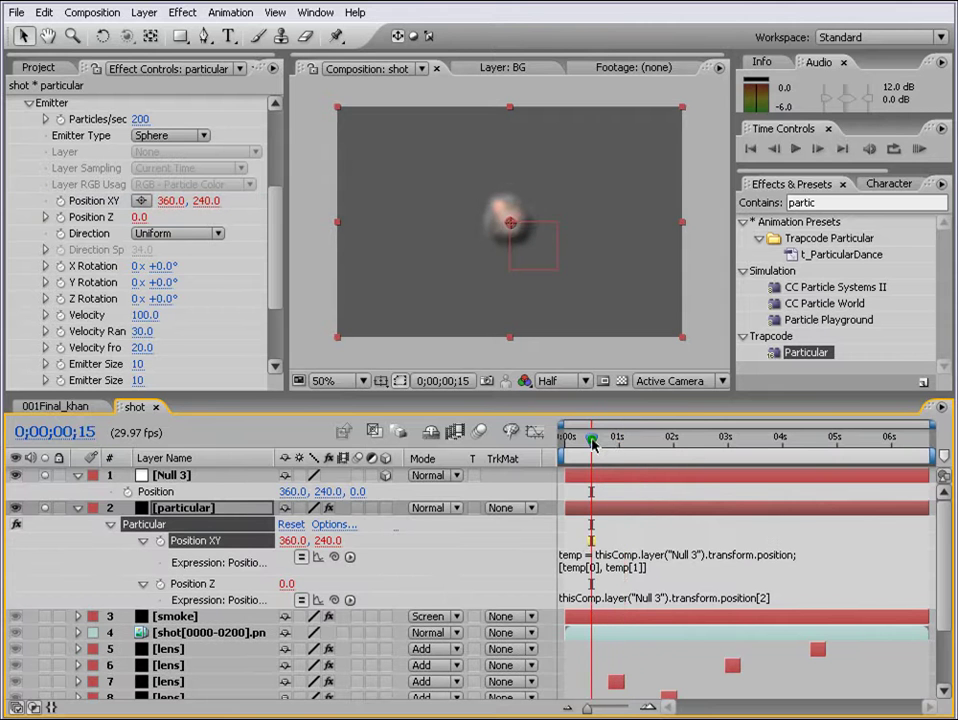
left_click_drag(592, 443, 572, 440)
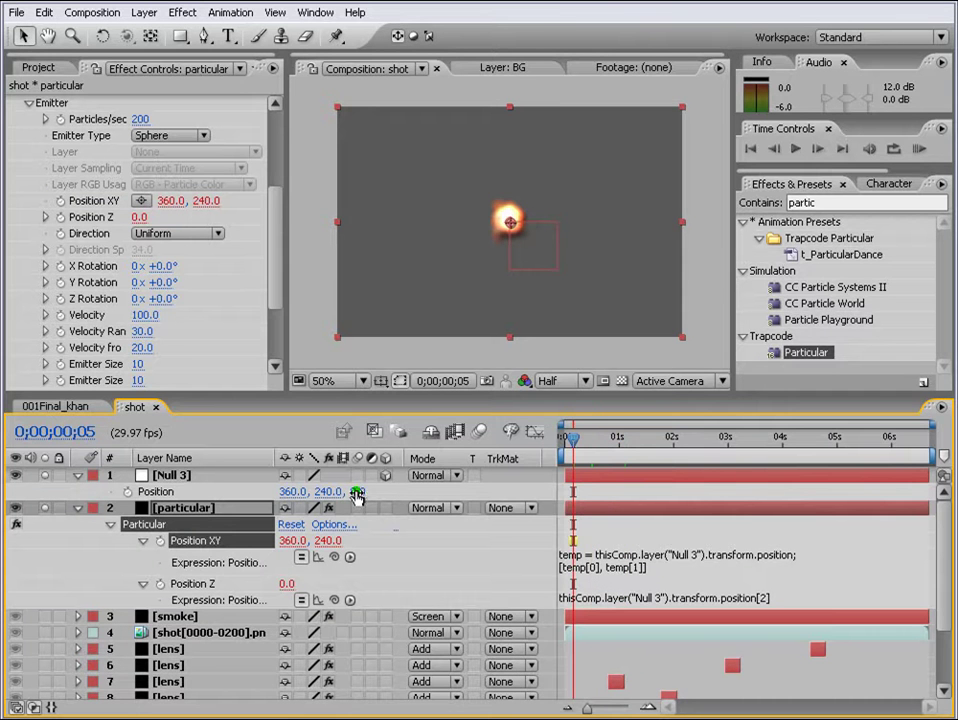
left_click(152, 475)
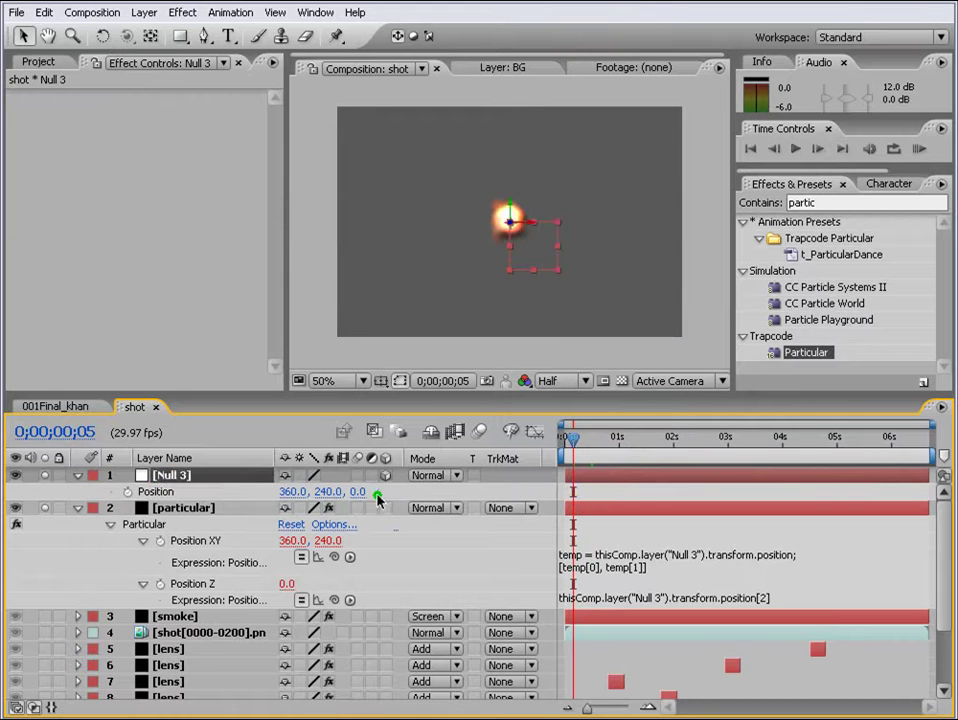
left_click_drag(360, 492, 546, 258)
left_click_drag(357, 493, 948, 320)
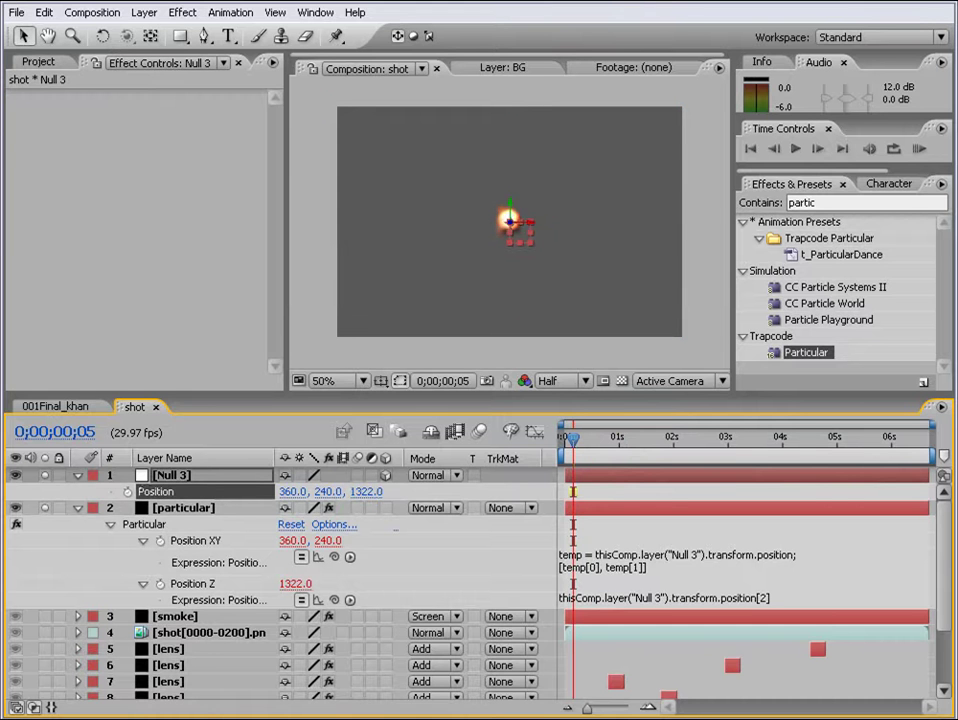
Step: Set the null's Z position to 0 and start its Position keyframing at 0;00;00;15
left_click(360, 492)
type("0")
key("Return")
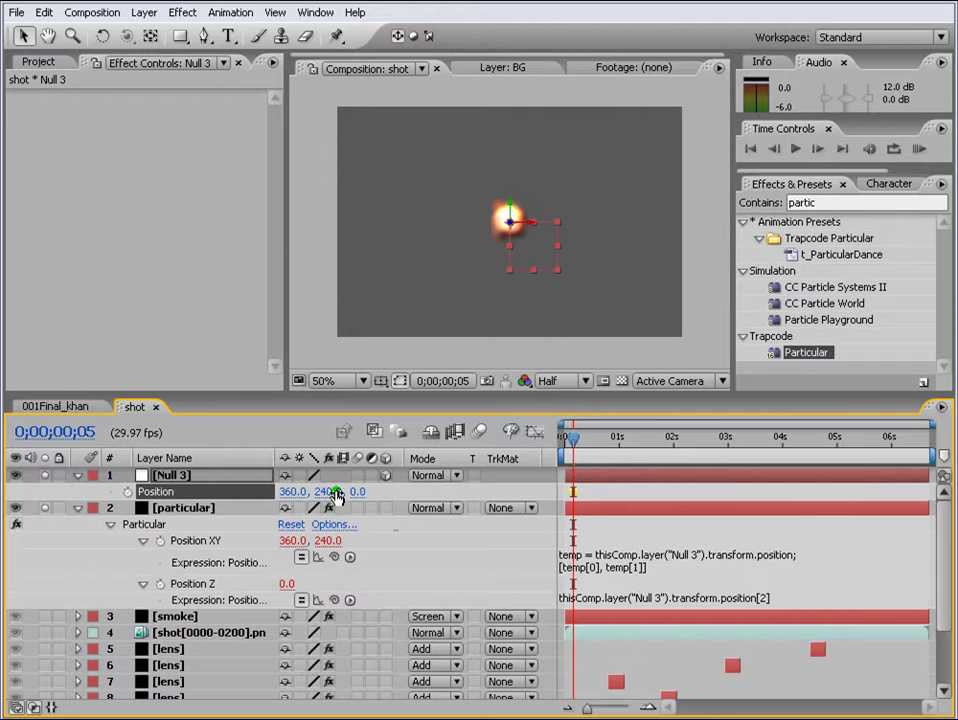
mouse_move(577, 441)
left_mouse_down()
mouse_move(569, 438)
mouse_move(618, 438)
mouse_move(592, 441)
left_mouse_up()
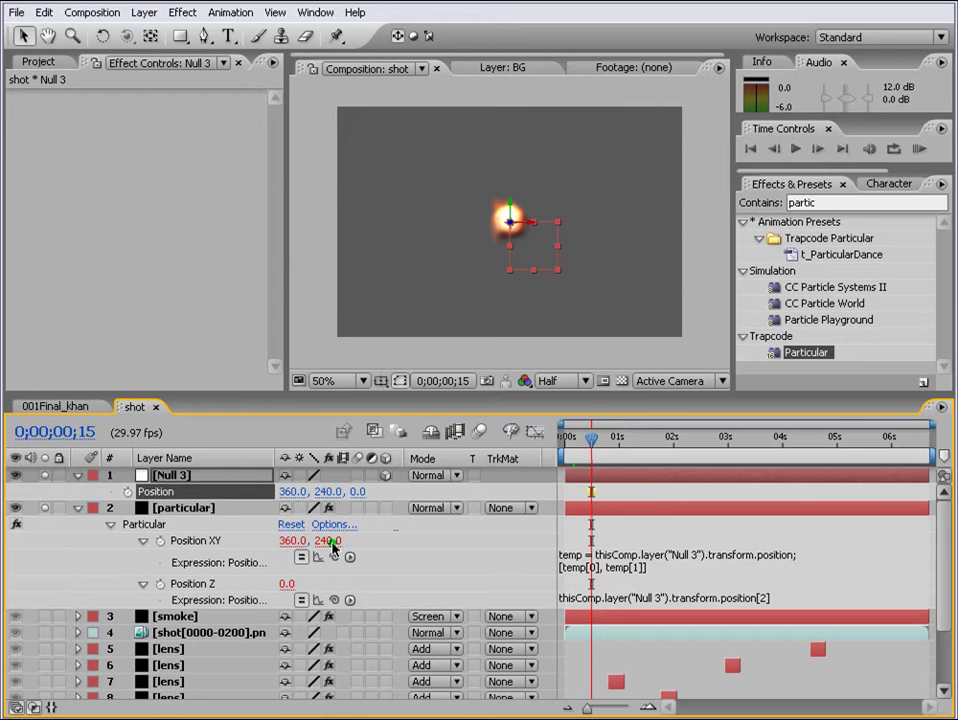
left_click(127, 492)
Step: At the first frame, push the null back to Z 3461.0 and move it just outside the frame's upper-right corner
key("Home")
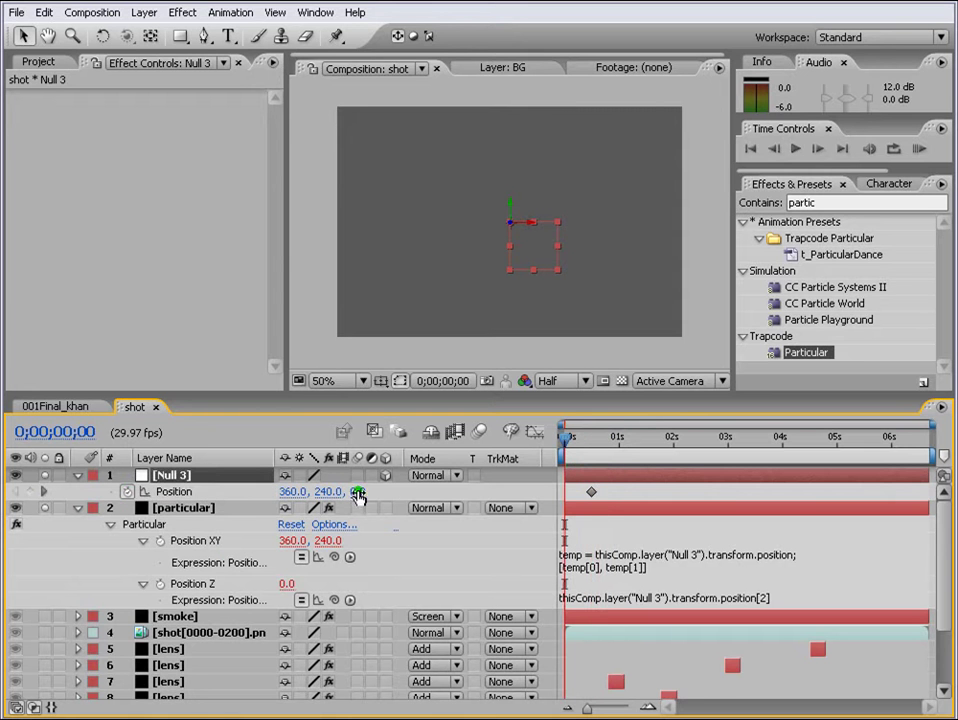
left_click_drag(357, 491, 941, 490)
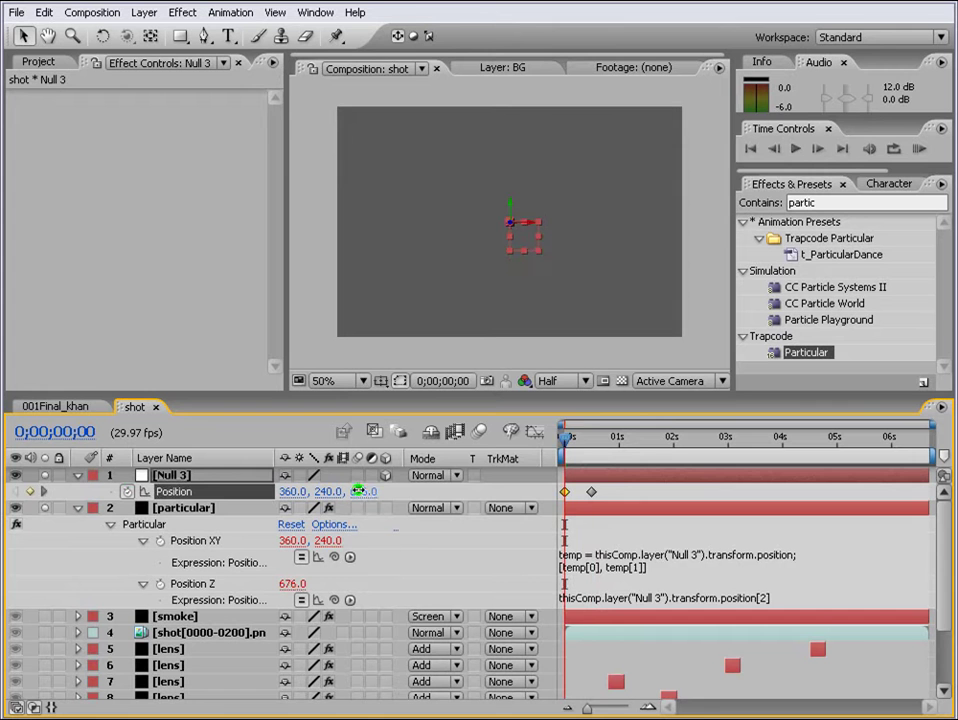
left_click_drag(361, 491, 956, 491)
left_click_drag(361, 493, 956, 491)
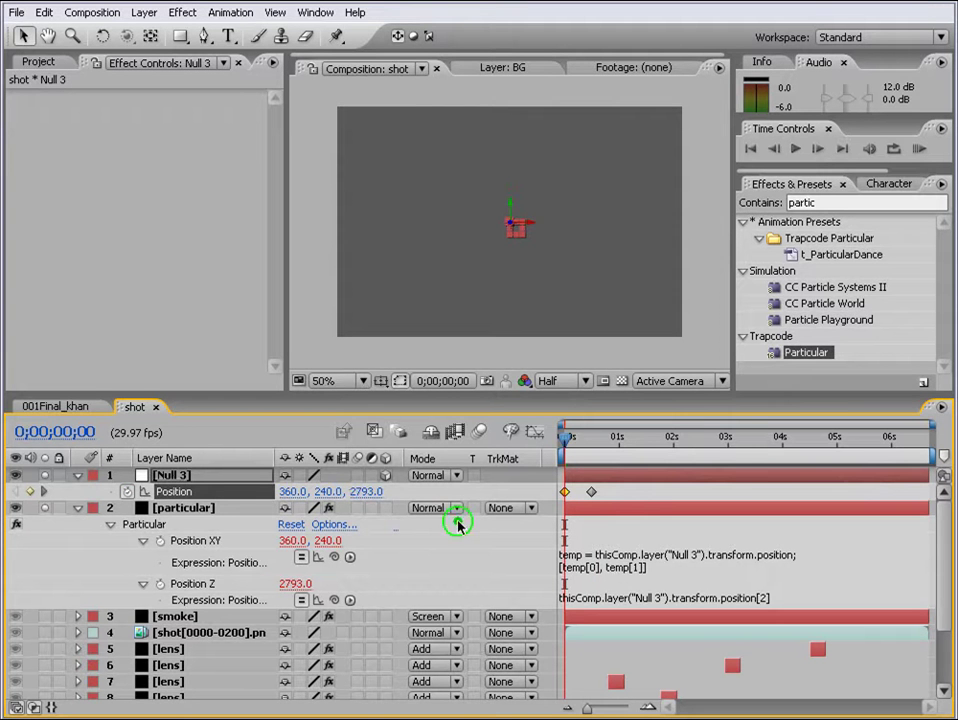
left_click_drag(357, 492, 950, 490)
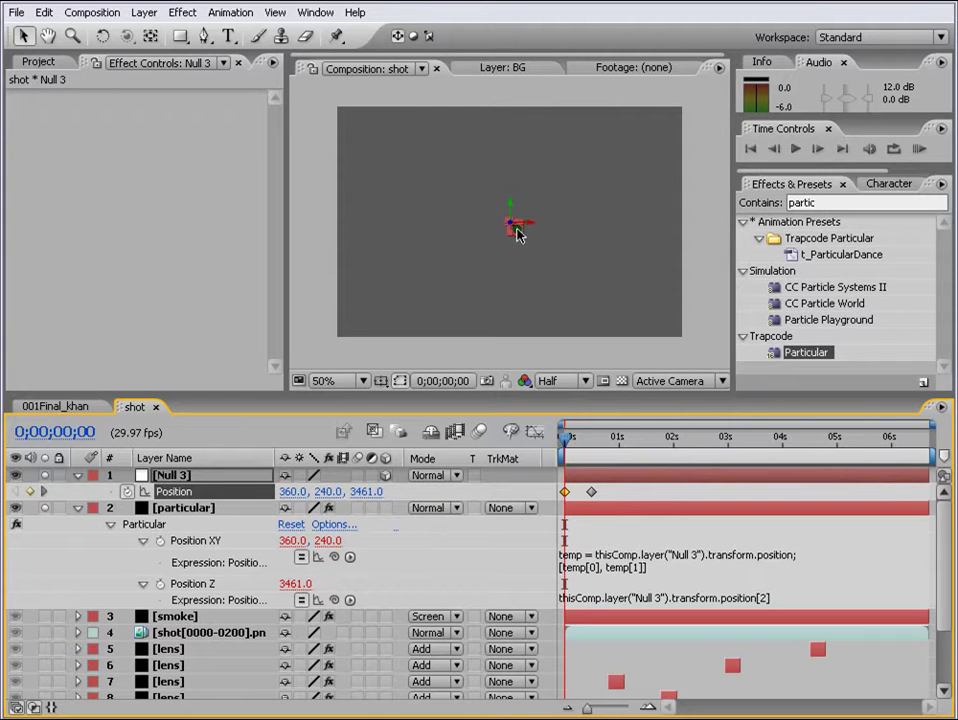
left_click_drag(517, 231, 699, 98)
Step: At 0;00;00;15, place the null past the frame's lower-left corner at 227.0, 325.8, -729.0, and shift that keyframe to 0;00;00;10
left_click(589, 440)
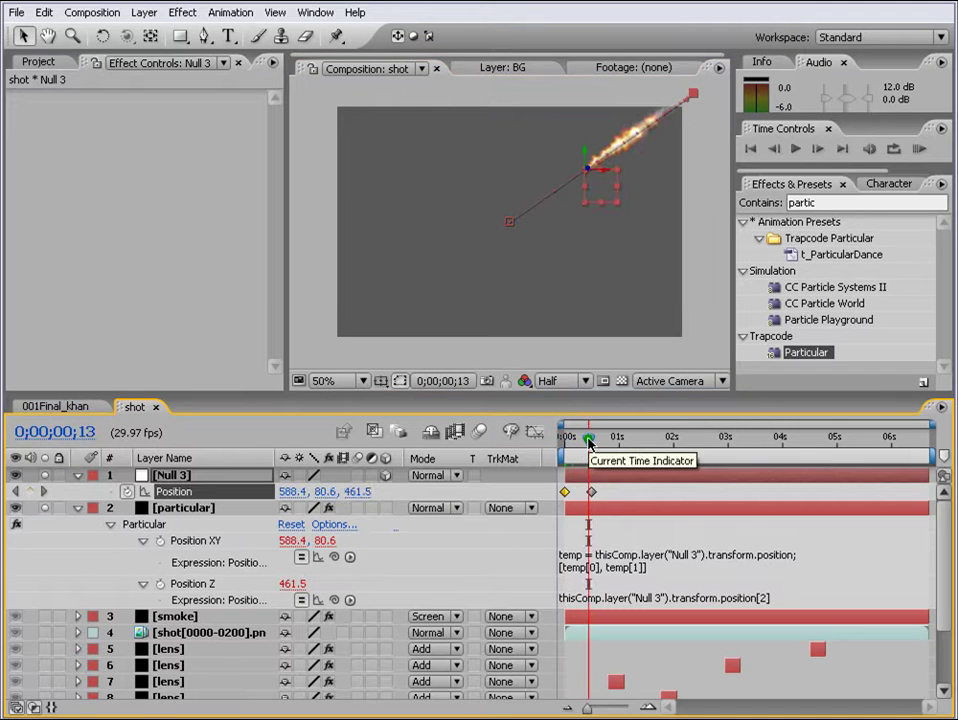
left_click_drag(589, 443, 592, 440)
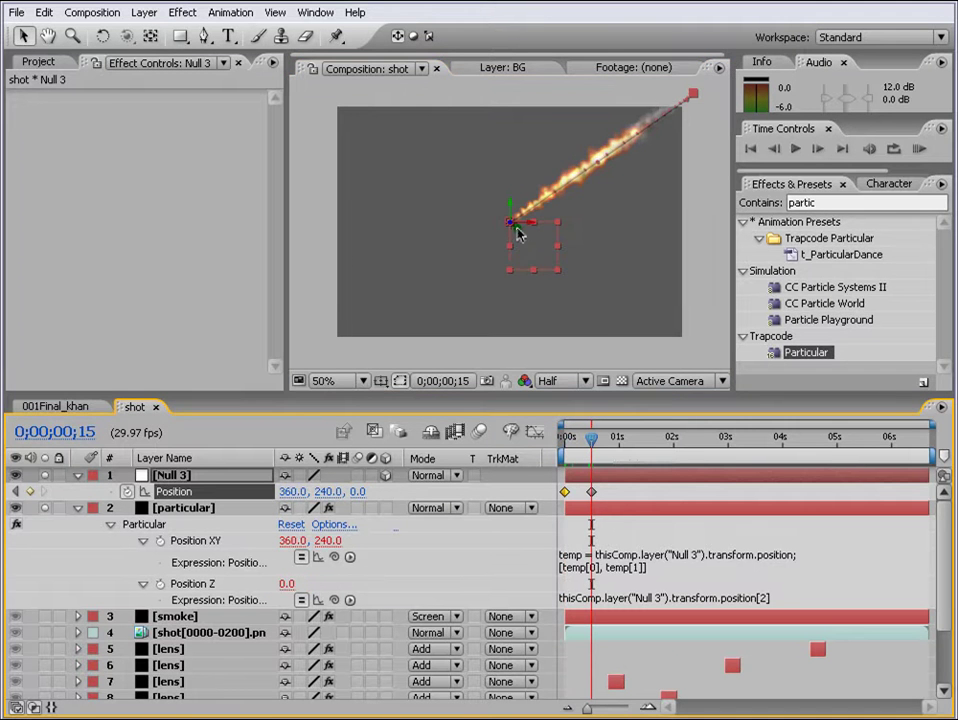
left_click_drag(513, 224, 519, 566)
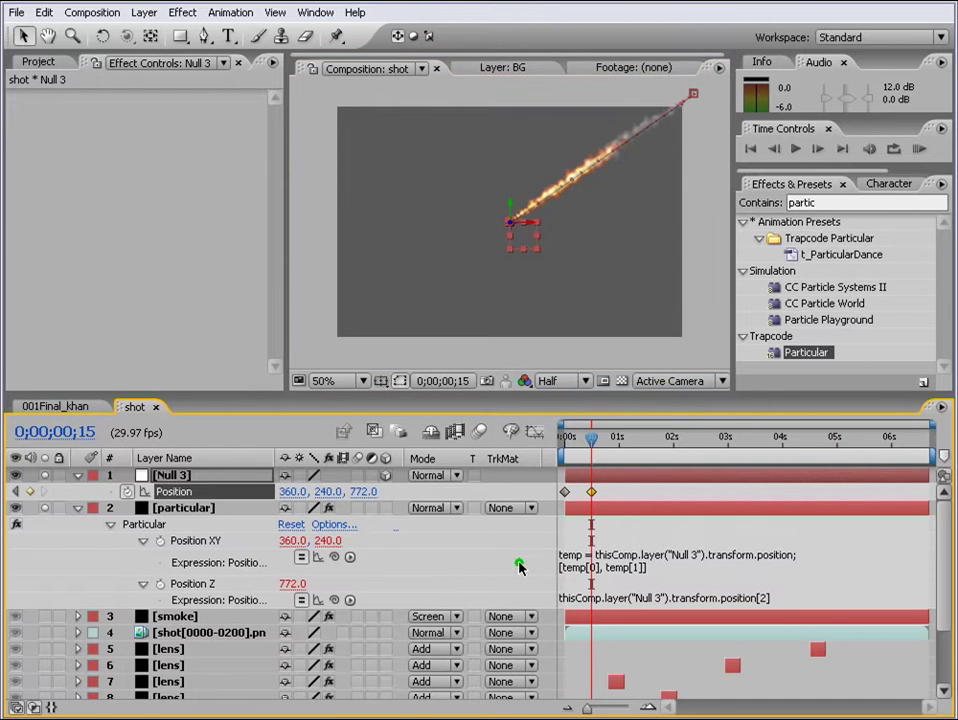
left_click_drag(383, 524, 604, 481)
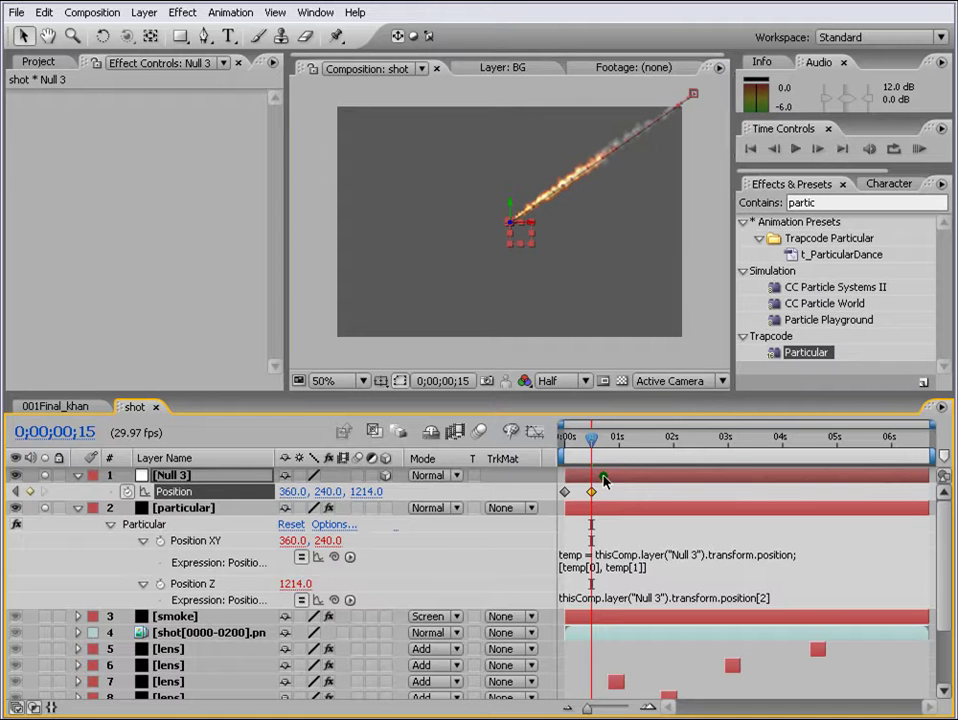
left_click_drag(340, 511, 183, 505)
key("ctrl+z")
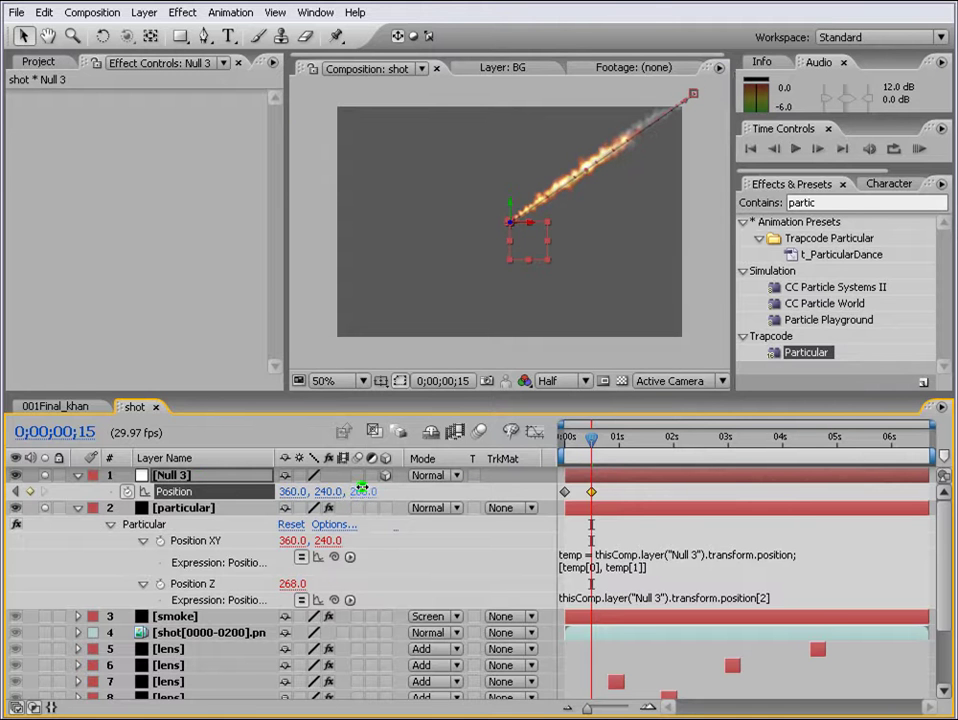
left_click_drag(364, 491, 293, 495)
left_click_drag(360, 494, 179, 494)
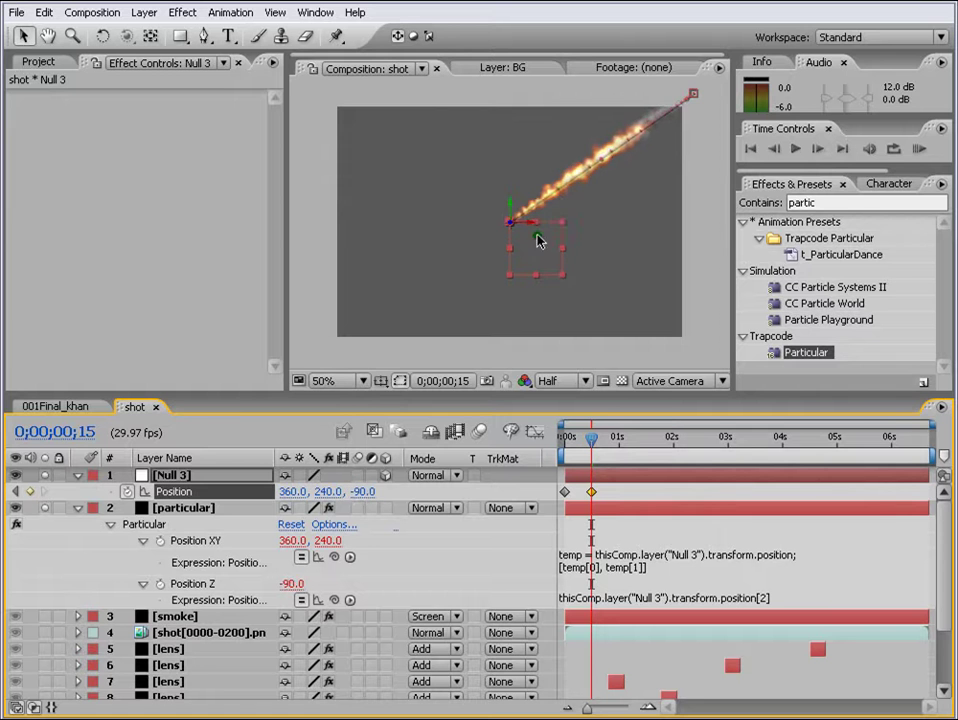
left_click_drag(538, 248, 359, 363)
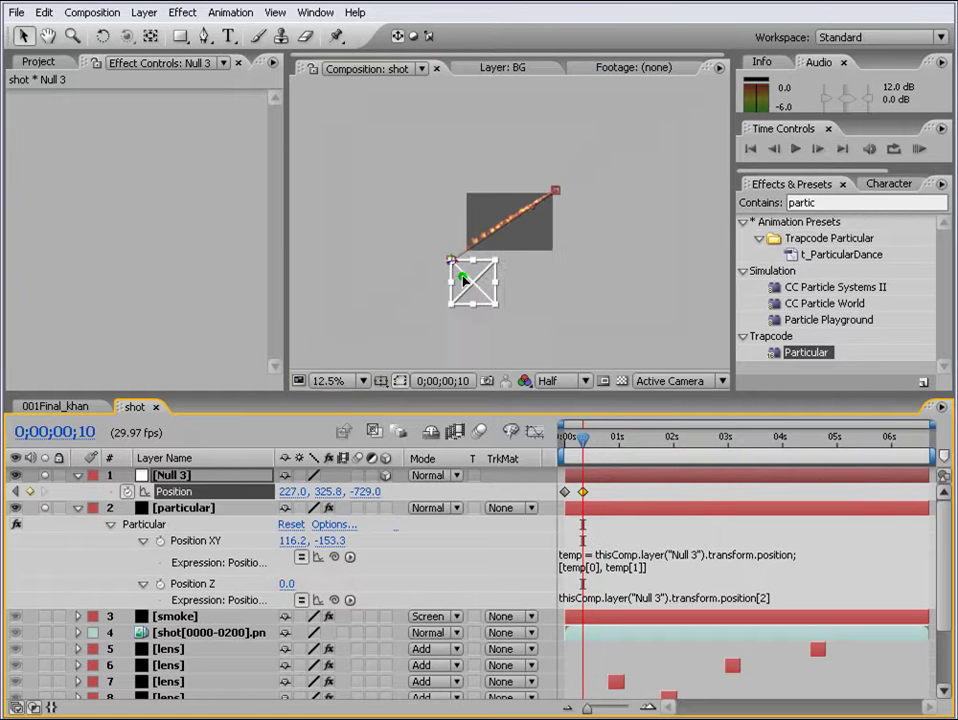
key("period")
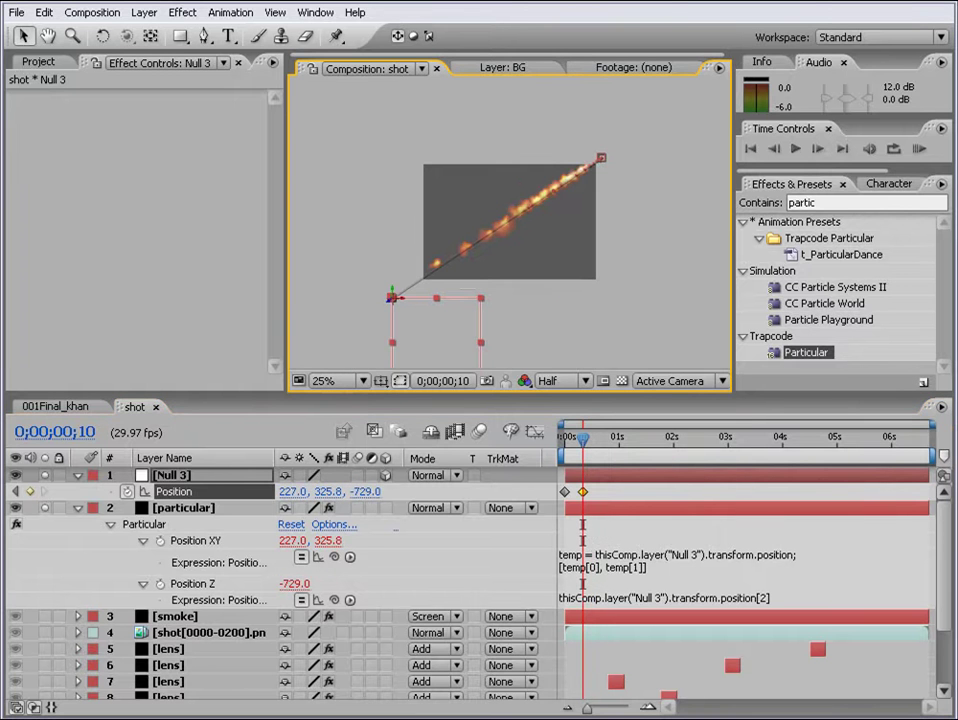
Step: Shorten the work area to about one second, delay the null's second Position keyframe to 0;00;00;19 and RAM preview the fire trail
left_click_drag(931, 456, 622, 456)
left_click_drag(583, 492, 599, 492)
left_click(918, 150)
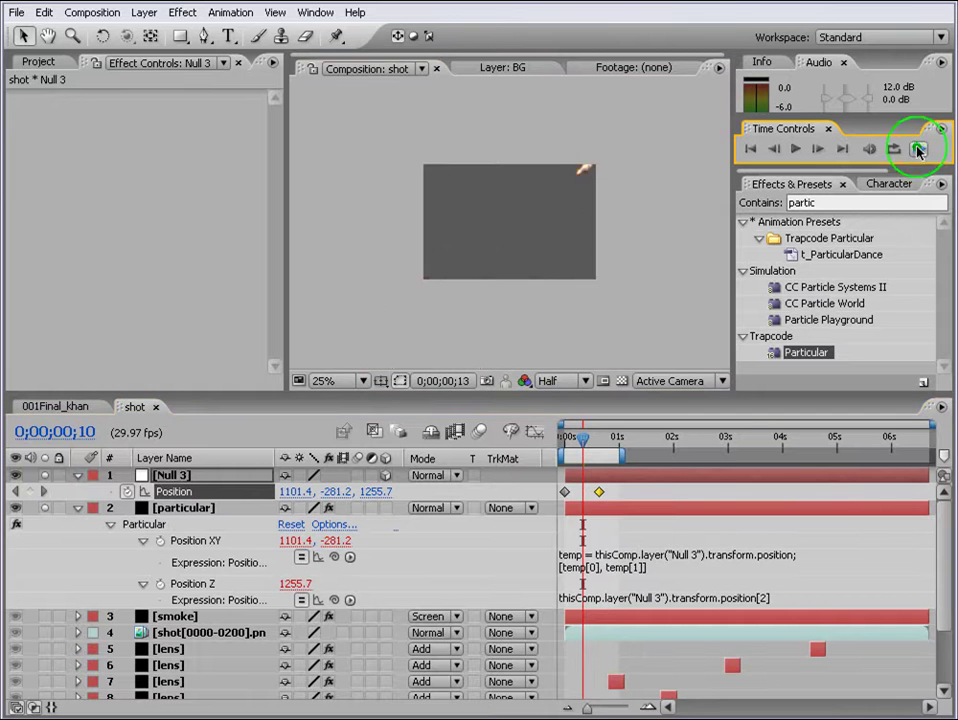
left_click(922, 146)
Step: At the first frame, set the null's Position to 3669.0, -1681.5, 7274.0 and RAM preview the motion
key("Home")
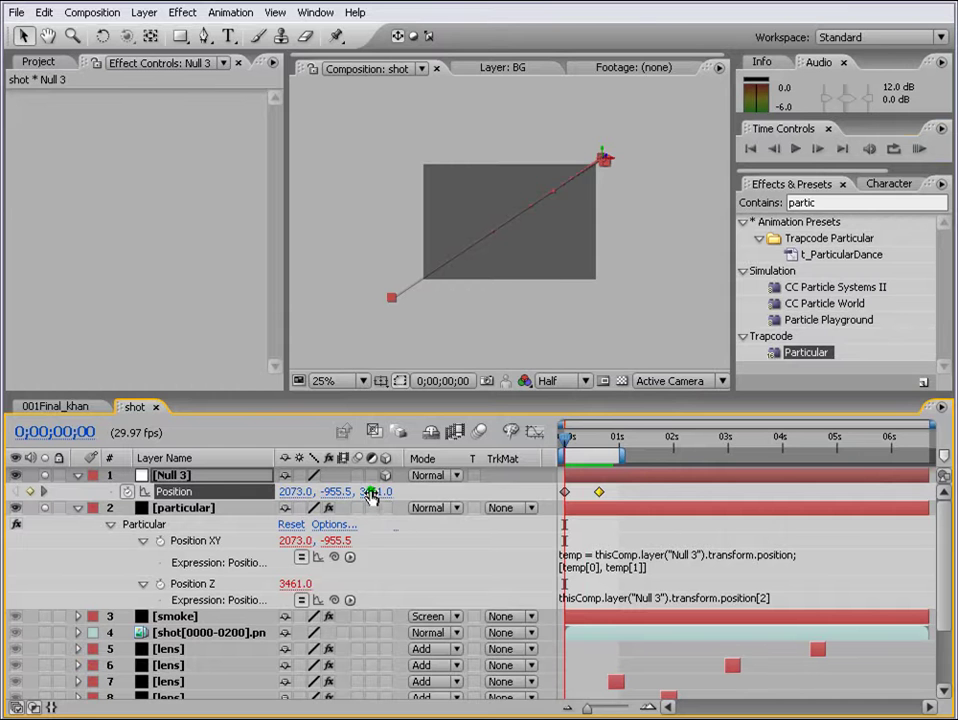
left_click_drag(372, 492, 448, 553)
left_click_drag(370, 505, 680, 483)
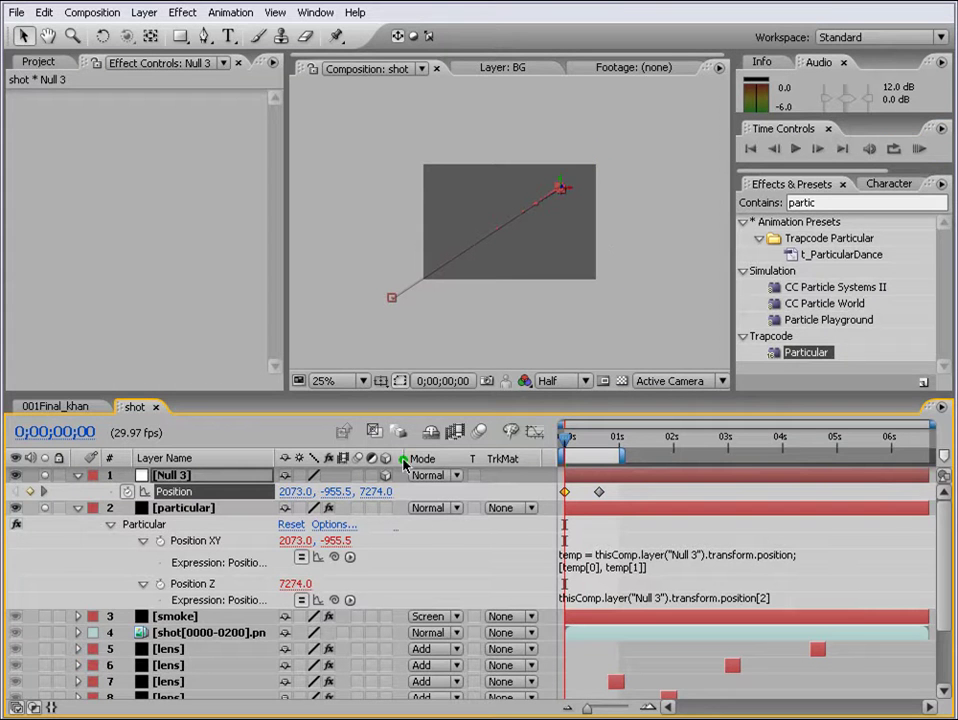
left_click_drag(335, 491, 93, 483)
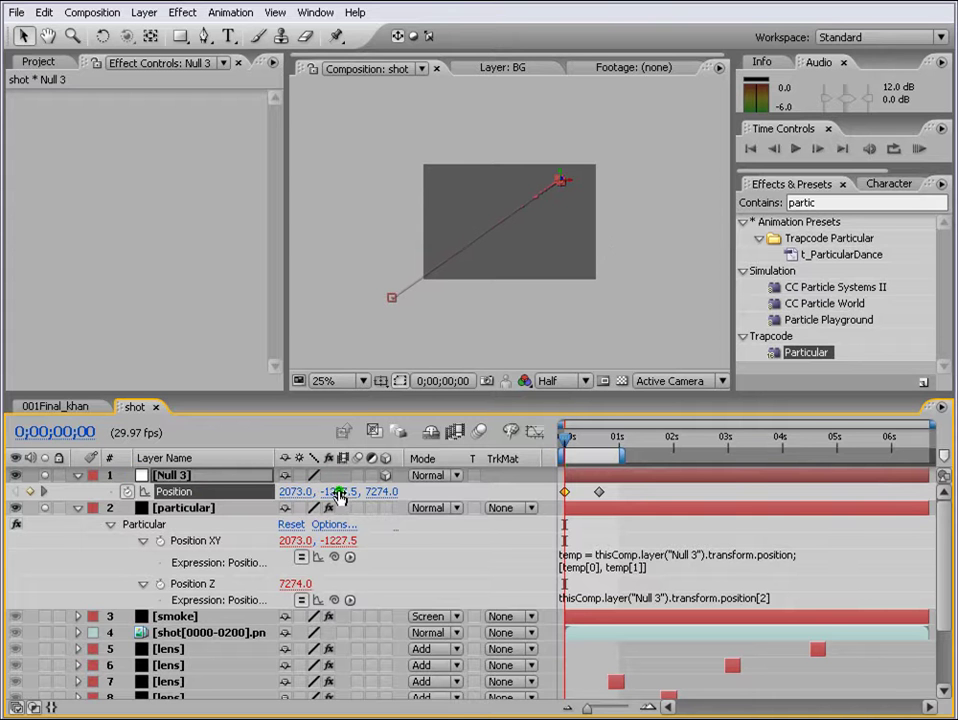
left_click_drag(336, 492, 886, 507)
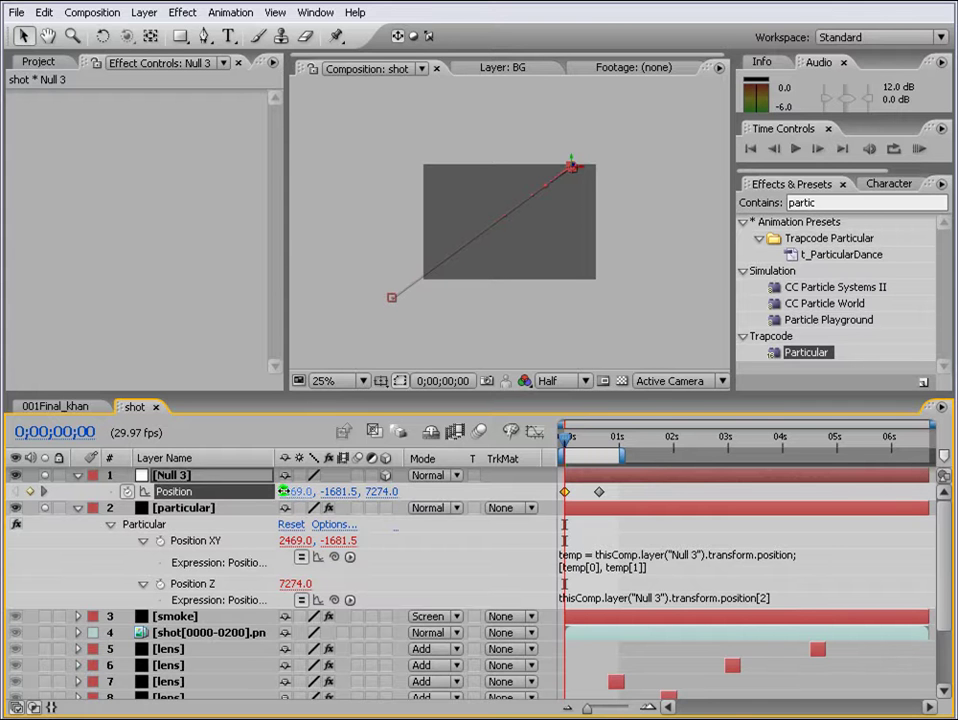
left_click_drag(285, 495, 395, 497)
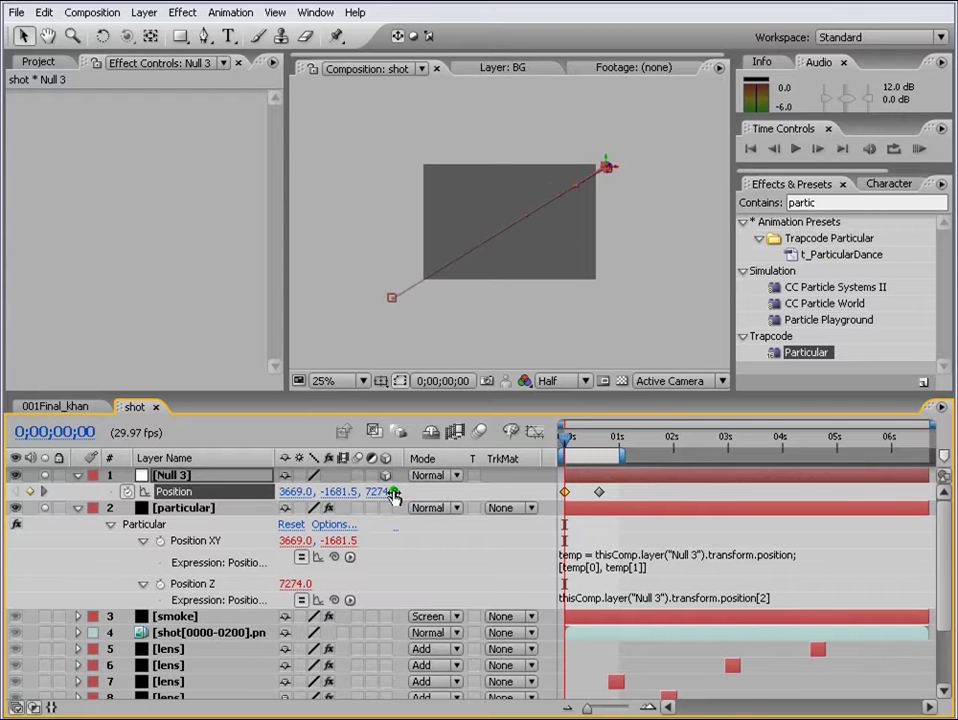
left_click(921, 148)
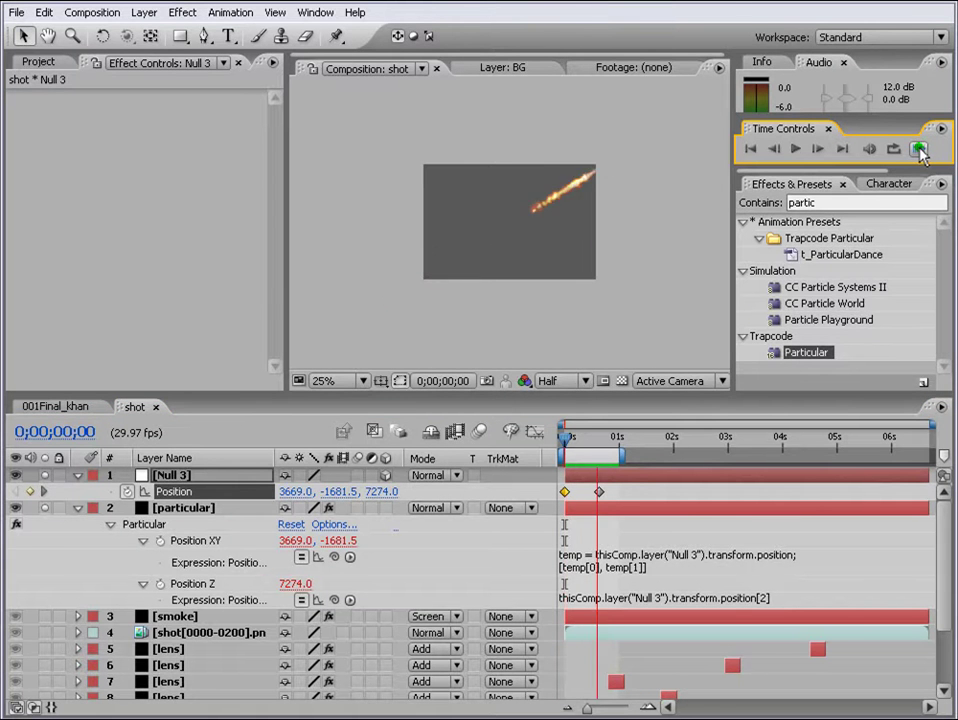
Step: At 0;00;00;19, reposition the null to 87.2, 431.3, -470.1 outside the frame's lower-left corner and RAM preview the motion
left_click(600, 441)
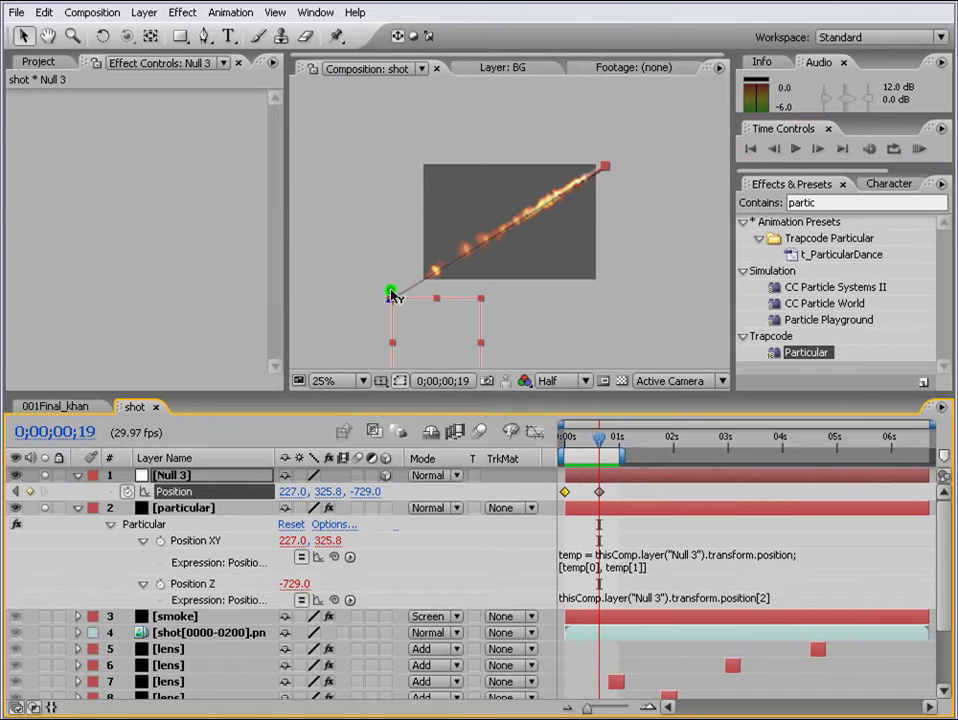
left_click_drag(393, 295, 420, 264)
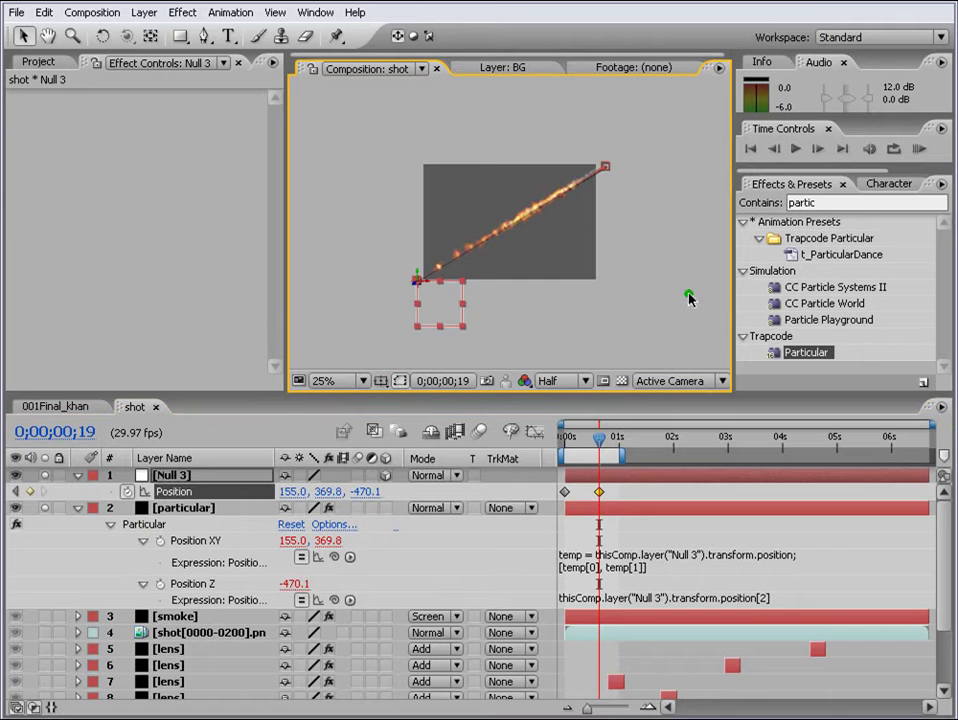
left_click_drag(445, 314, 414, 339)
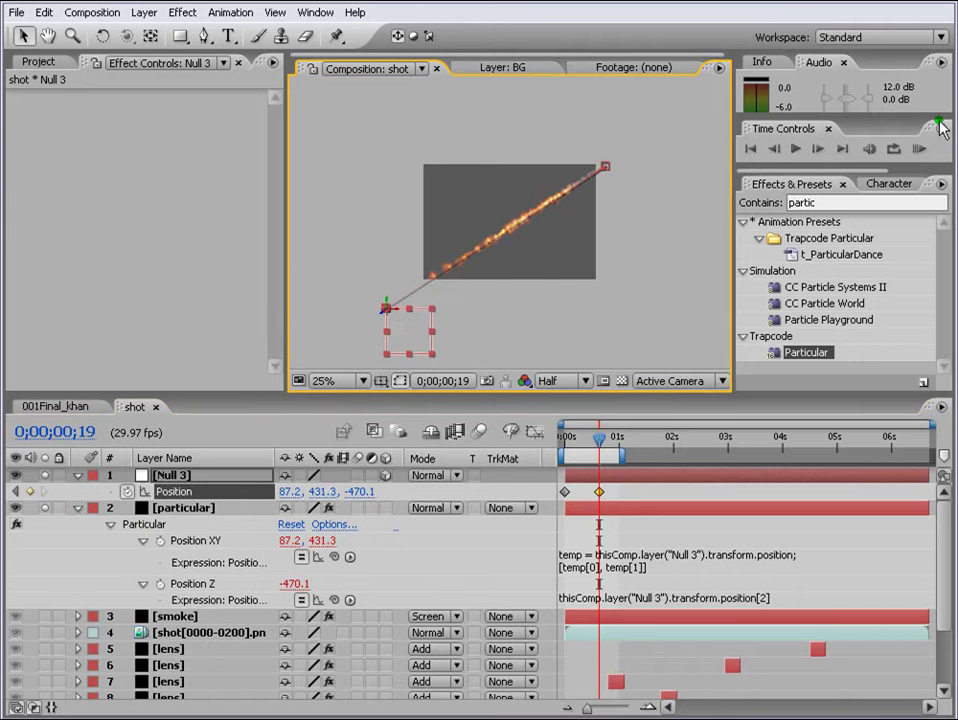
left_click(919, 151)
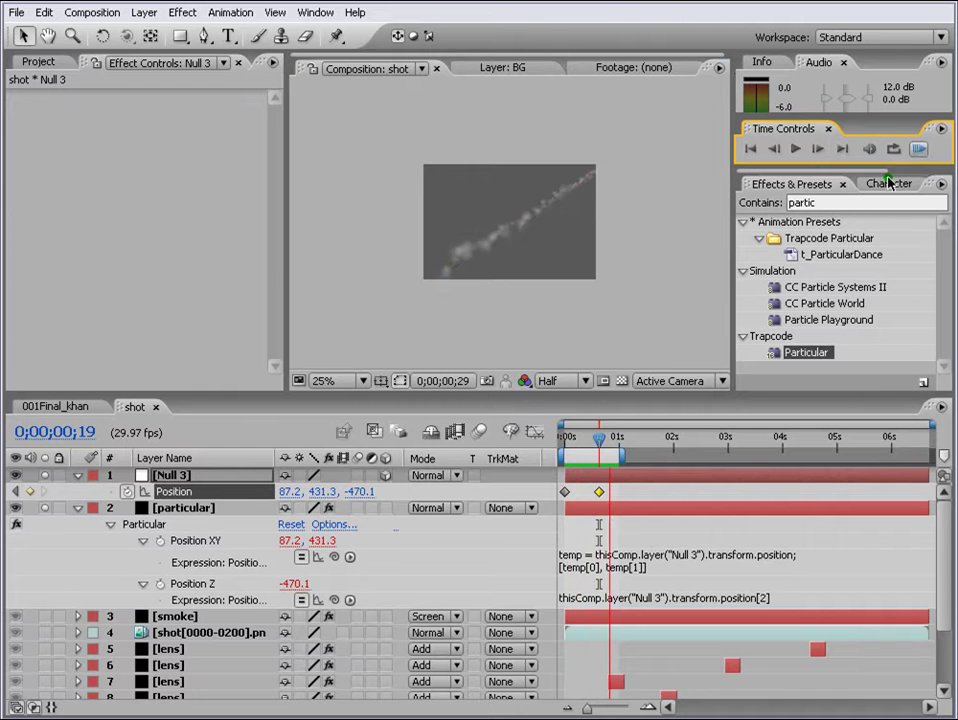
Step: Unsolo the null and particular layers to show the full composite, and collapse both layers' properties
left_click(360, 632)
left_click(45, 507)
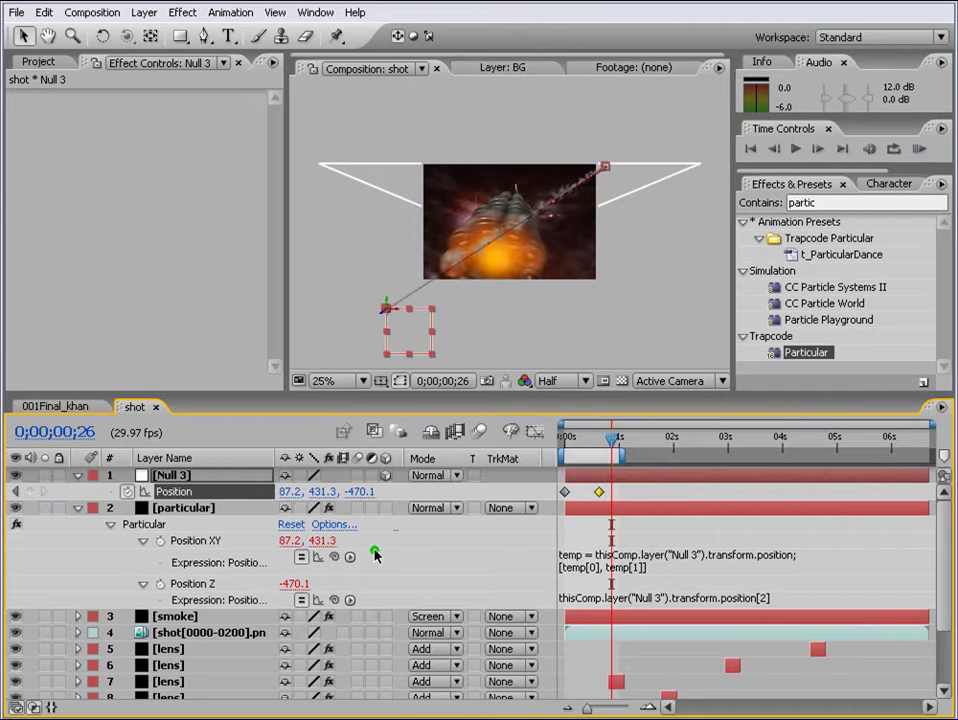
left_click(77, 476)
left_click(77, 492)
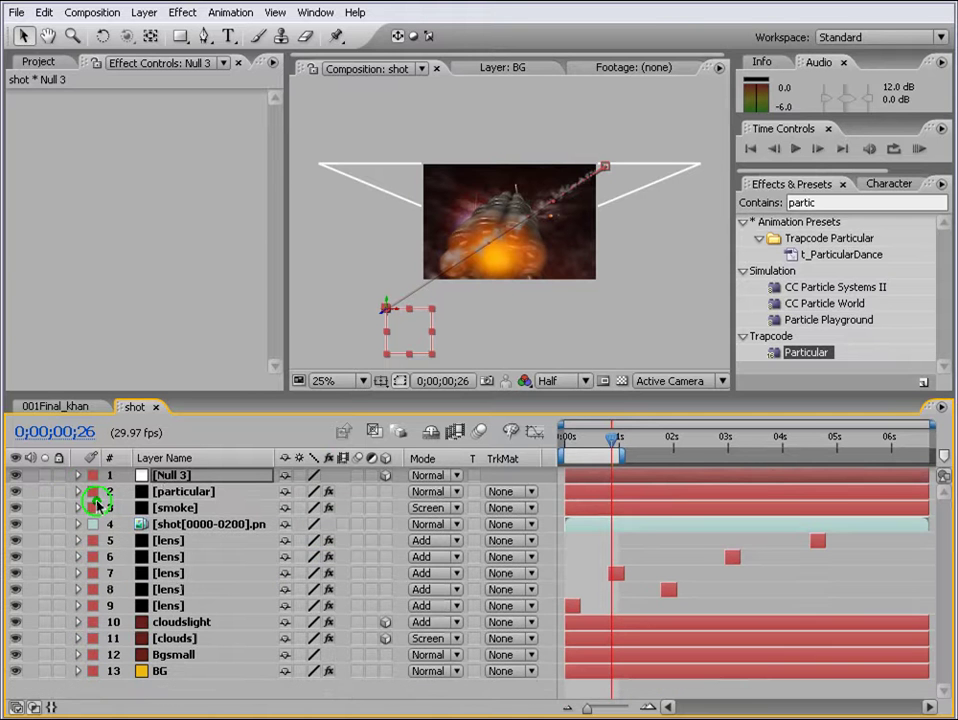
Step: Move the Null 3 and particular layers together below the shot[0000-0200] layer and RAM preview the composite
left_click(171, 493)
left_click_drag(175, 497, 205, 527)
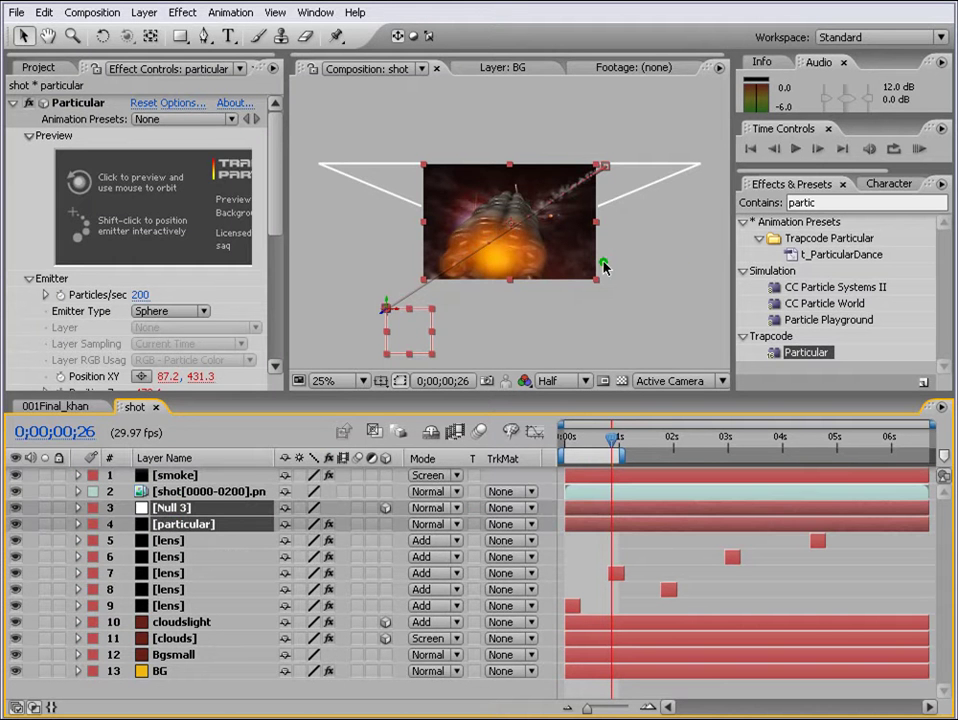
left_click(919, 150)
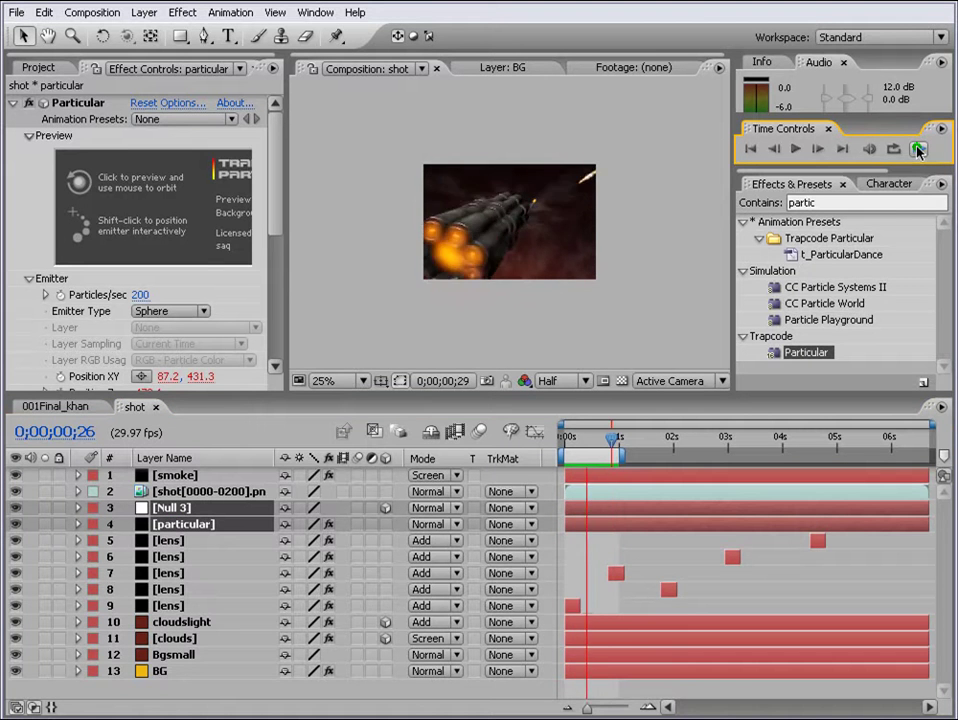
Step: Duplicate the Null 3 and particular layers together, keeping the copies directly above the originals
left_click(170, 543)
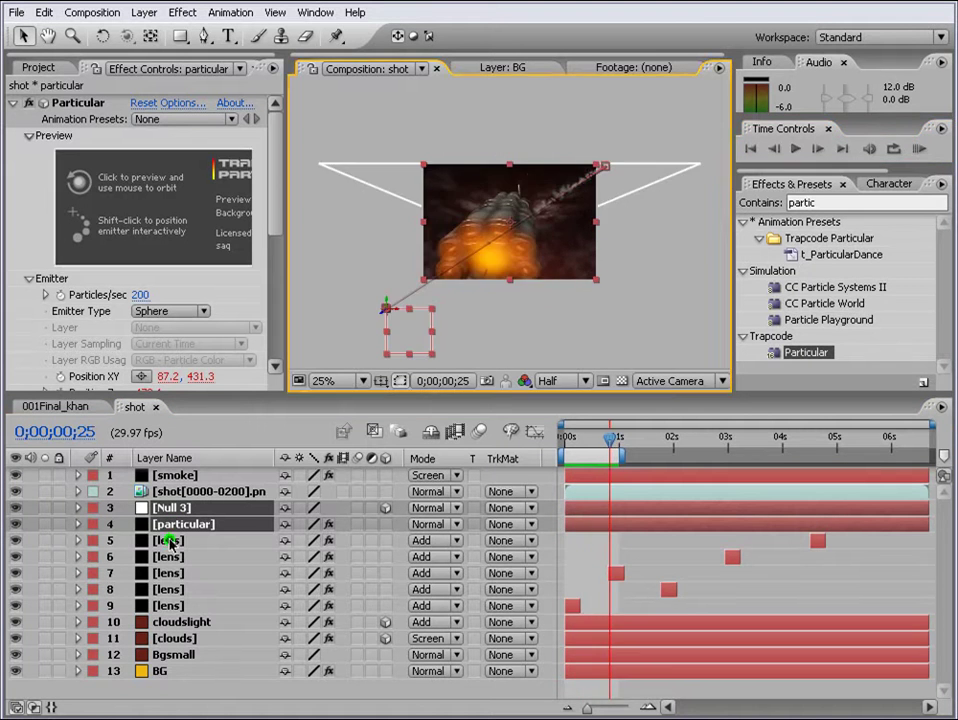
left_click(172, 510)
left_click(177, 527, "shift")
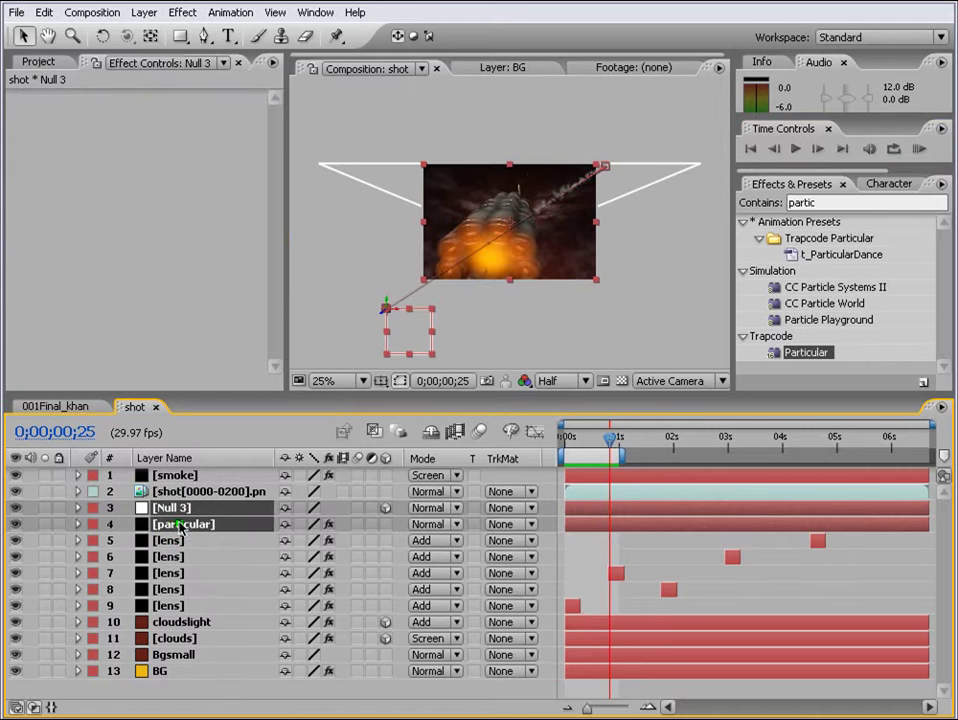
key("ctrl+d")
left_click_drag(181, 540, 178, 519)
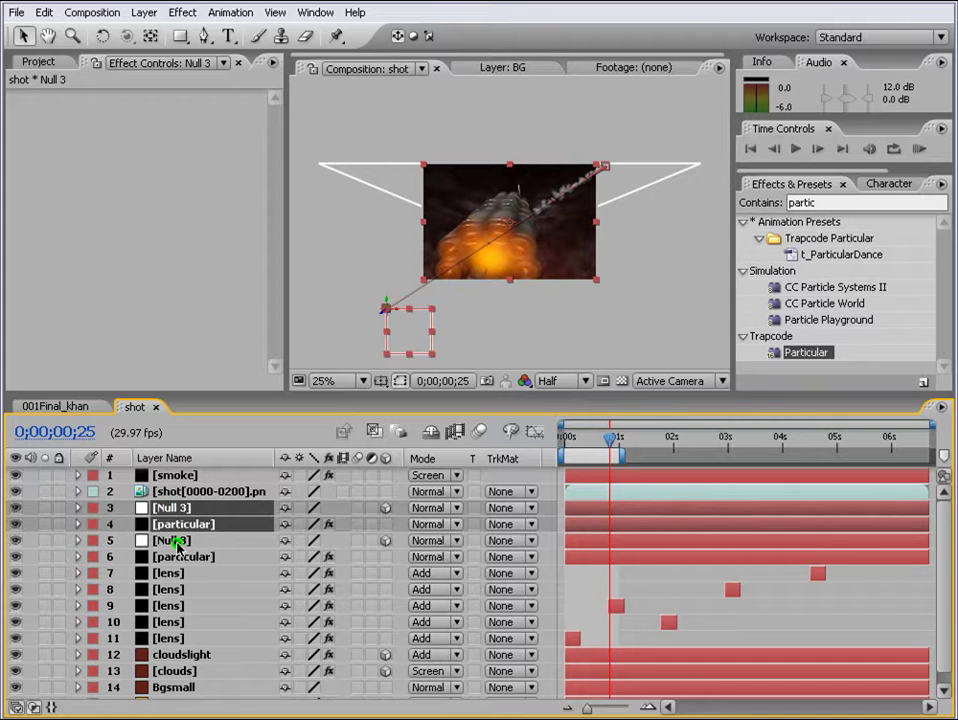
Step: Rename the duplicated null in layer 3 to Null 4 and select the duplicated particular layer beneath it
left_click(177, 543)
left_click(182, 524)
left_click(175, 508)
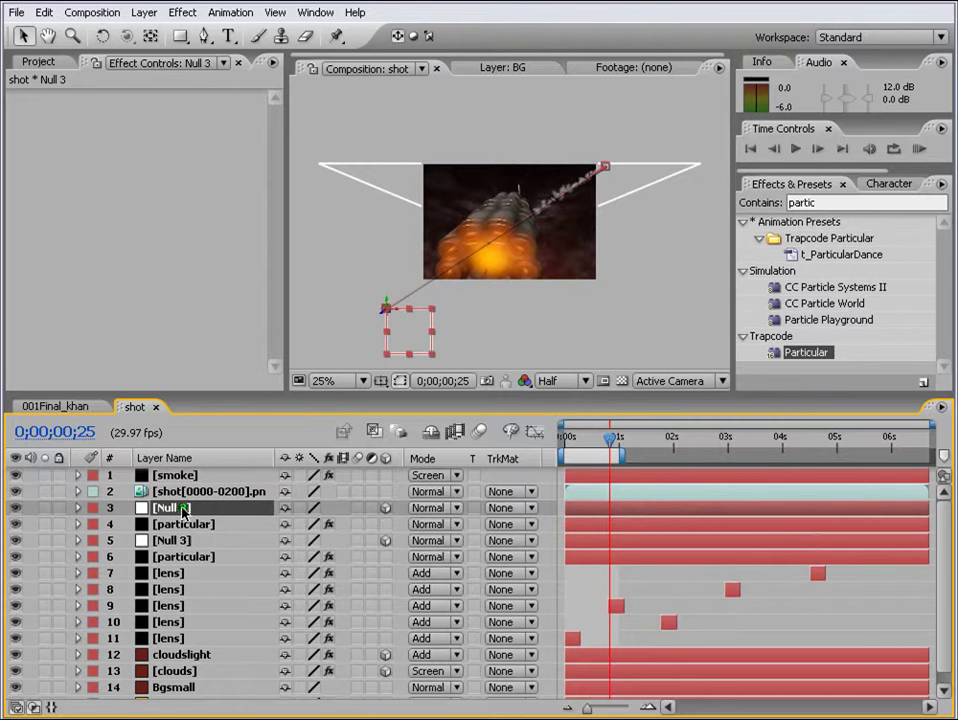
key("Return")
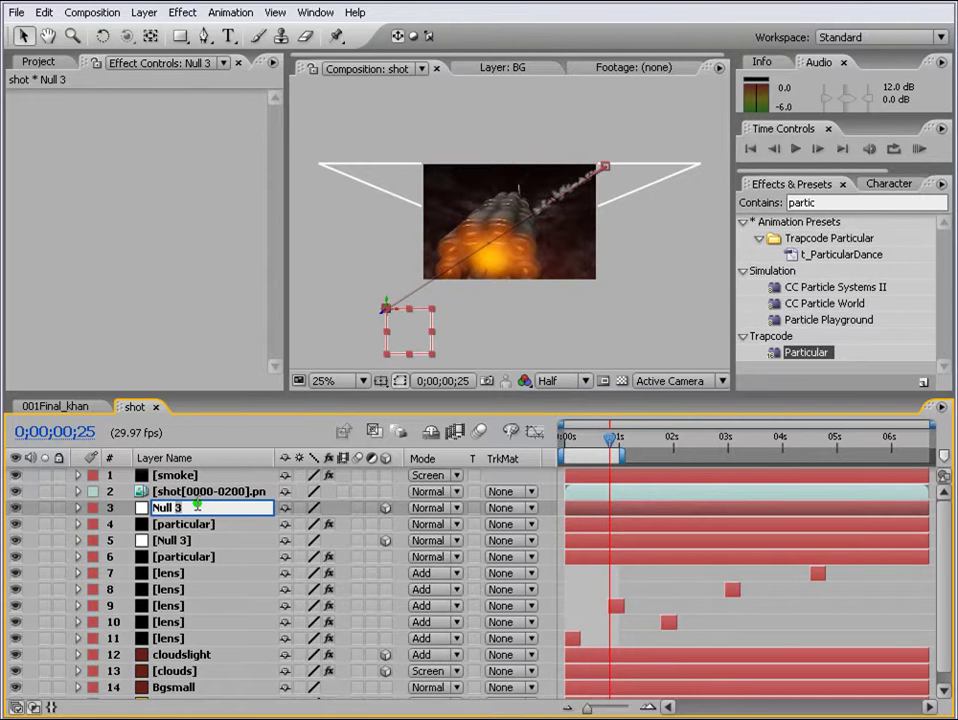
type("Null 4")
left_click(190, 524)
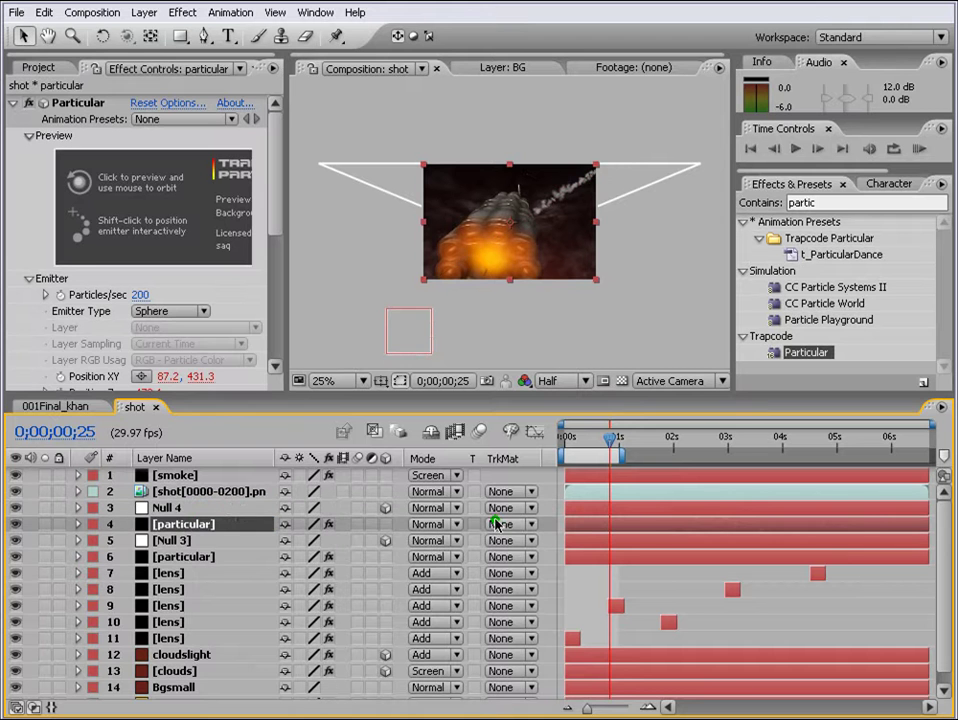
Step: Point the duplicated particular layer's Position XY and Position Z expressions in layer 4 at Null 4, then collapse its properties
key("e")
left_click(188, 524)
key("e")
key("e")
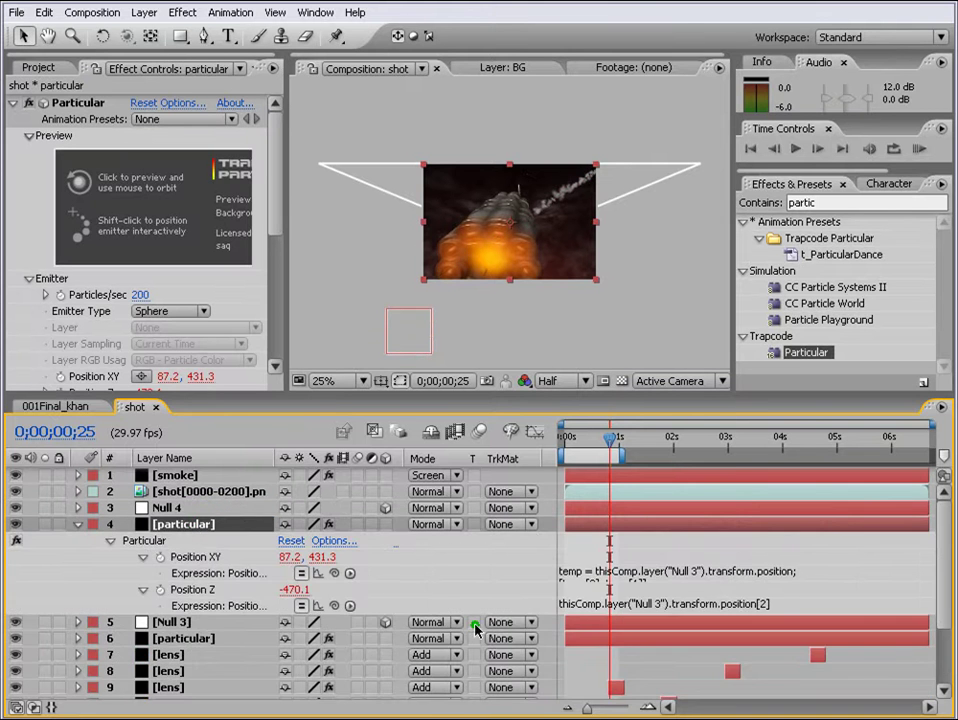
left_click(699, 612)
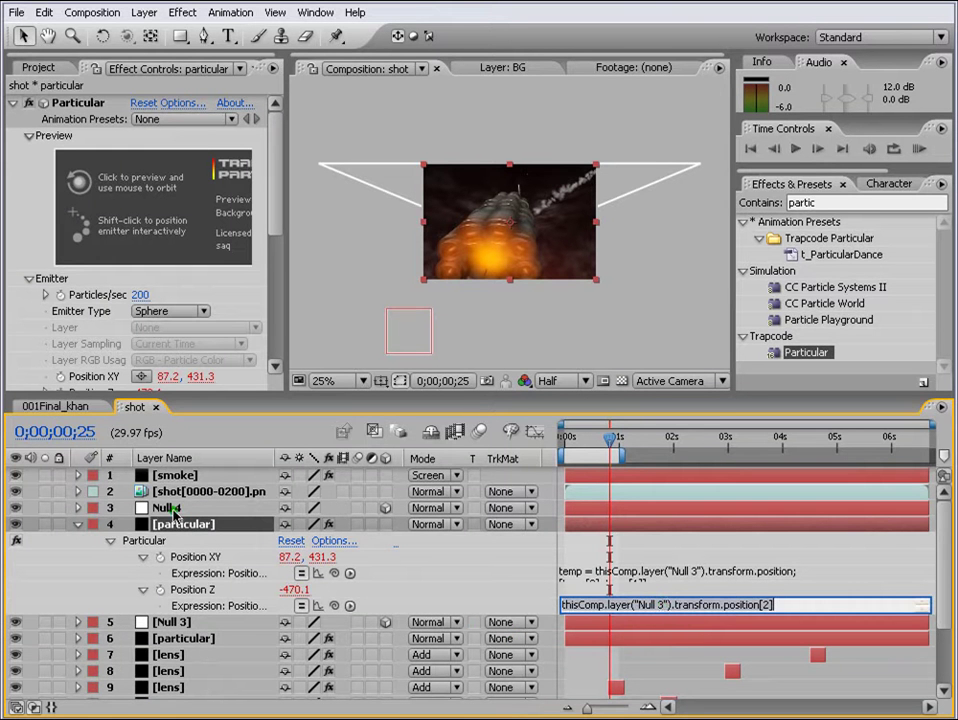
left_click_drag(664, 605, 661, 605)
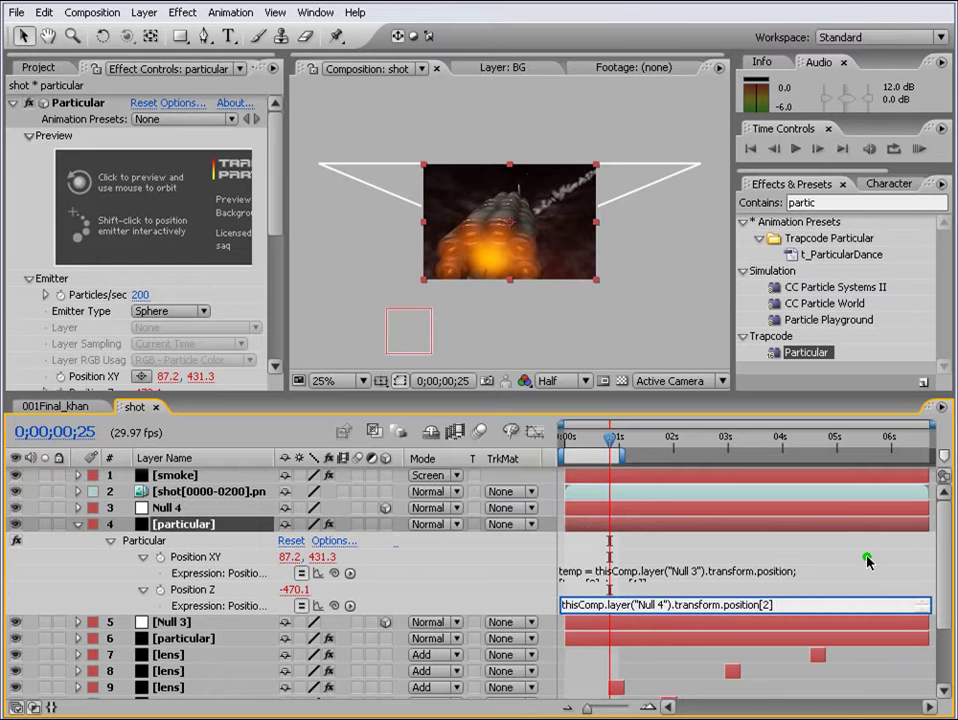
left_click(701, 571)
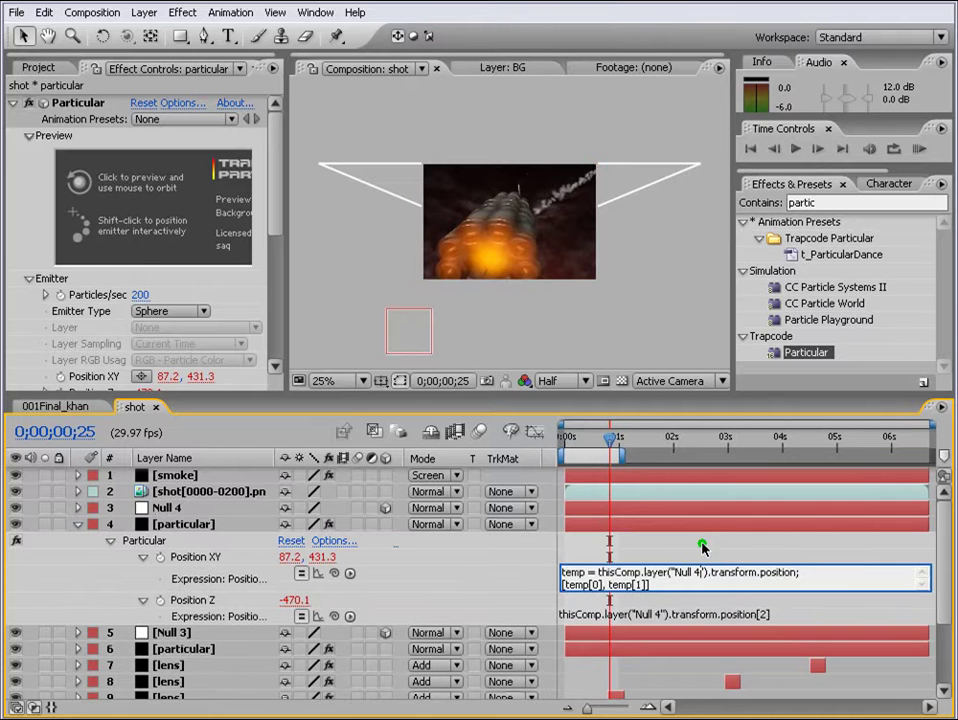
left_click(661, 607)
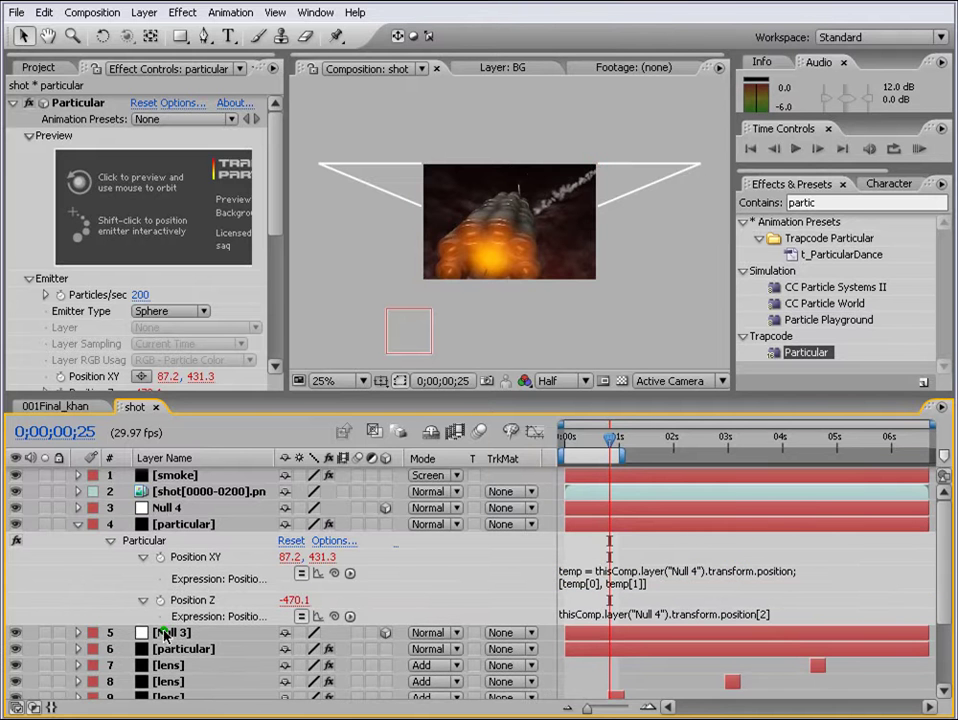
left_click(77, 525)
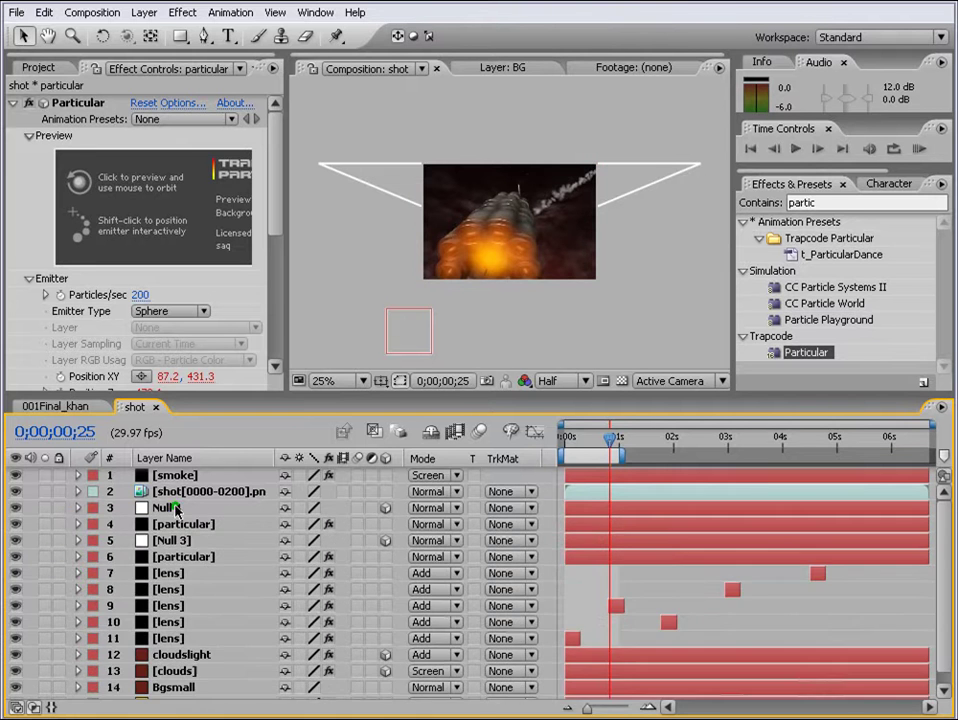
Step: Reveal Null 4's position keyframes and shift both later so the first one sits at 0;00;00;09
left_click(162, 508)
key("p")
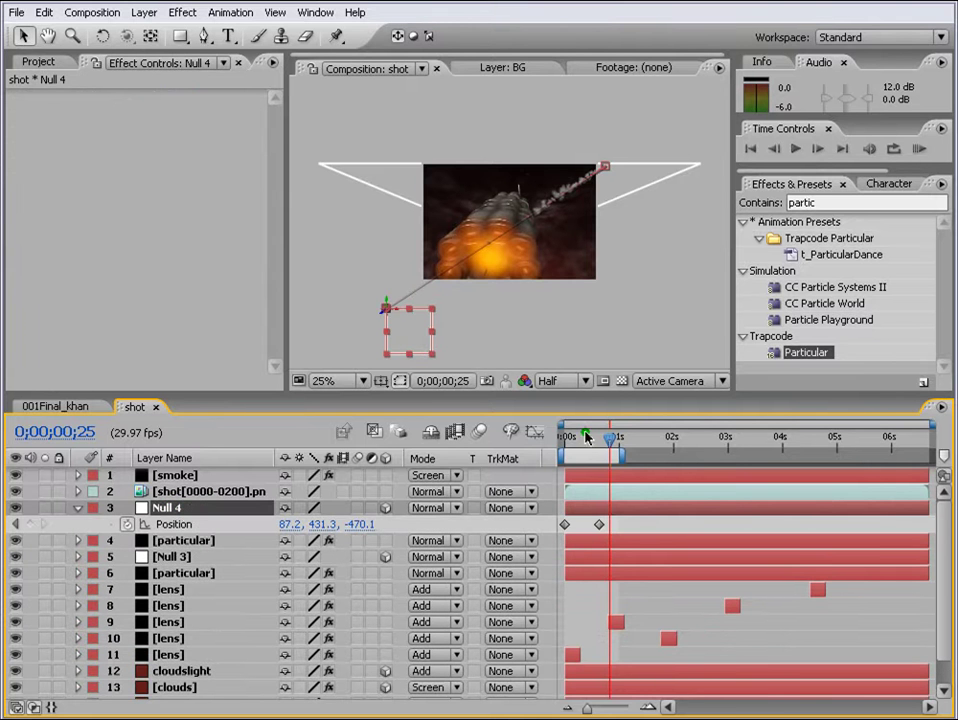
left_click_drag(587, 438, 564, 438)
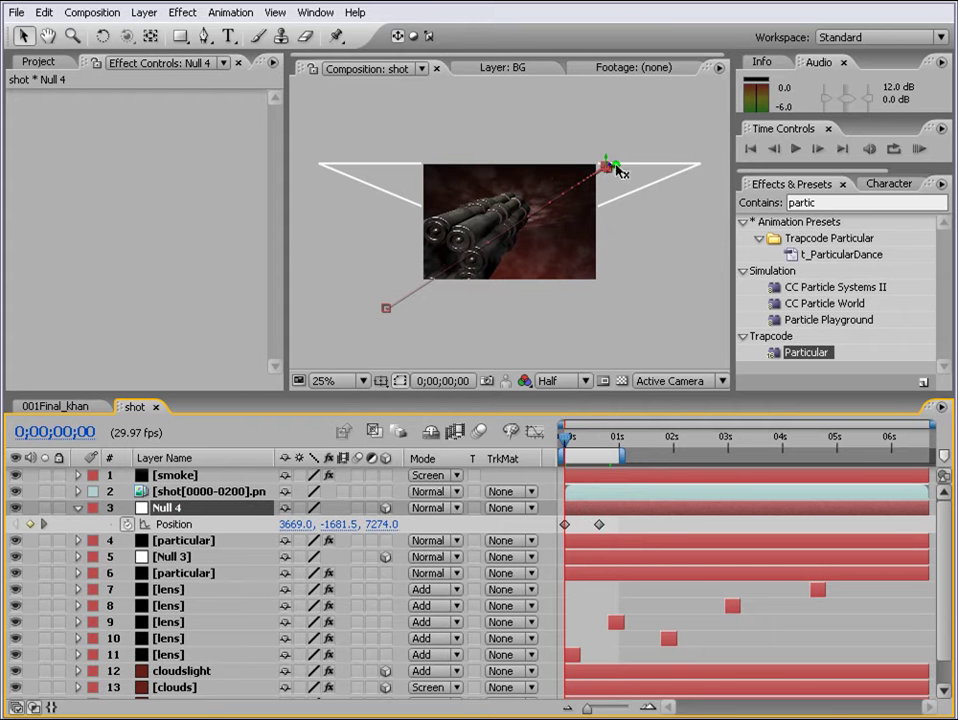
left_click_drag(566, 530, 615, 530)
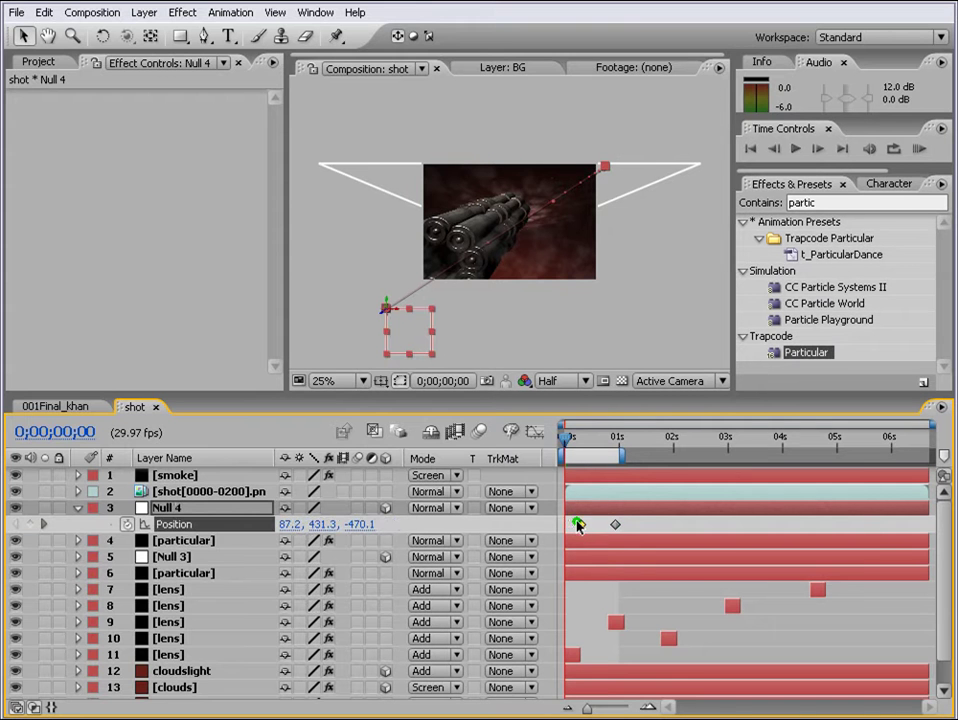
Step: Move Null 4 to X position 591.2 at 0;00;00;09 and -3091.0 at 0;00;00;28, and RAM preview the trail
left_click_drag(569, 437, 583, 450)
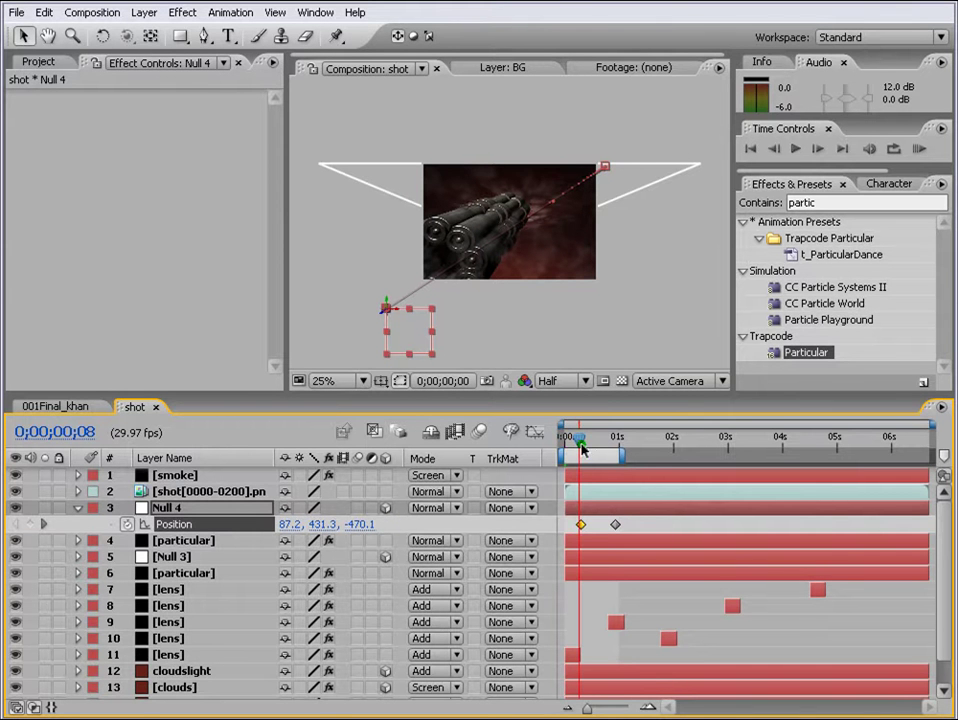
left_click(586, 438)
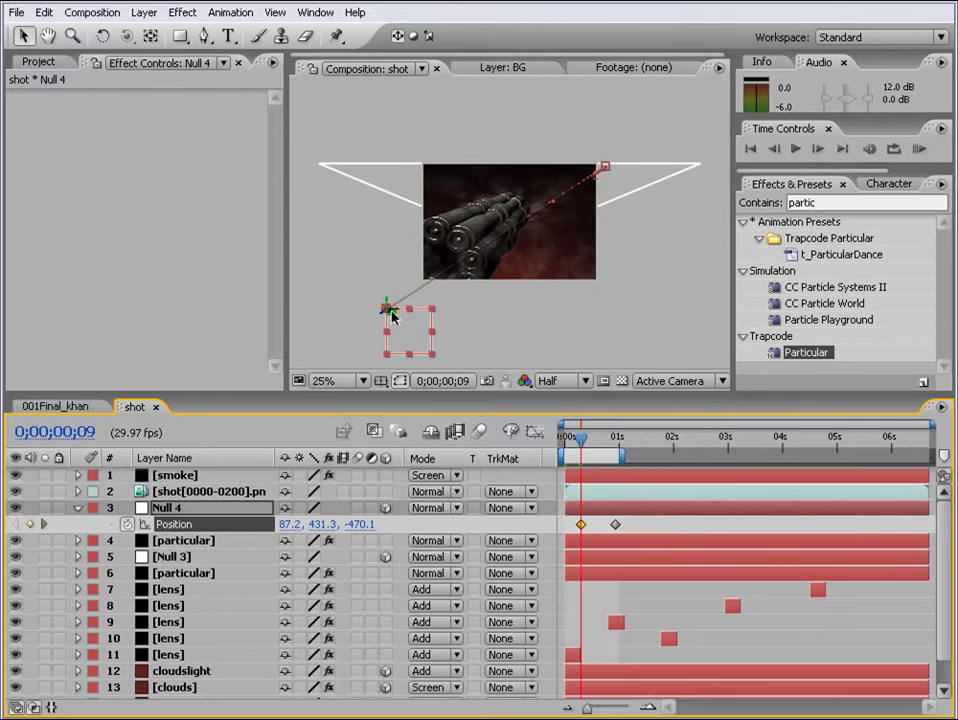
left_click_drag(397, 313, 615, 310)
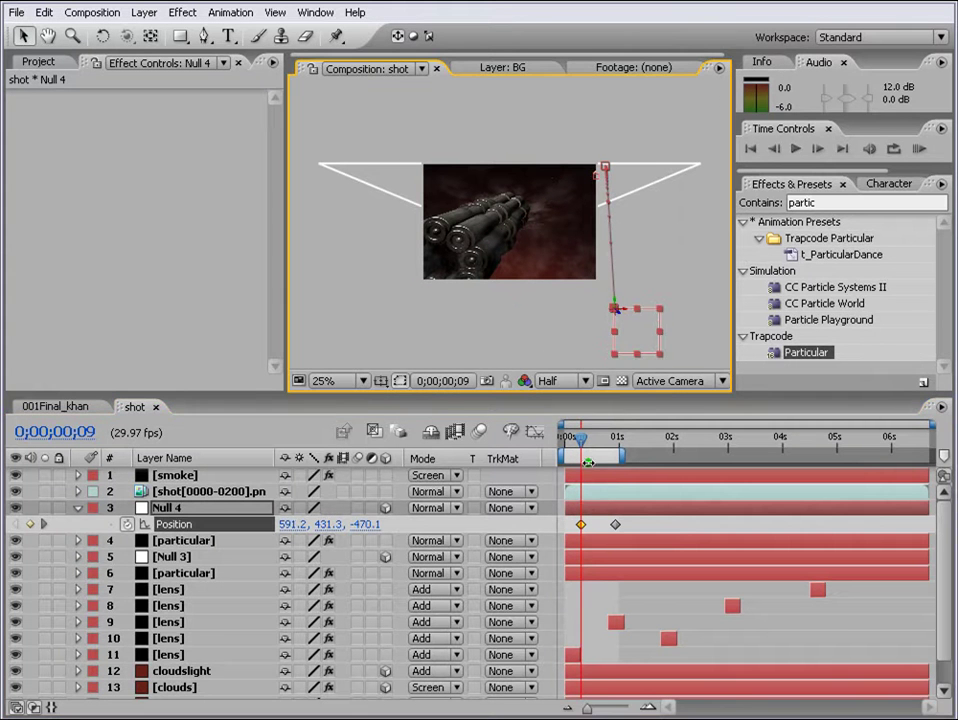
left_click_drag(583, 450, 616, 445)
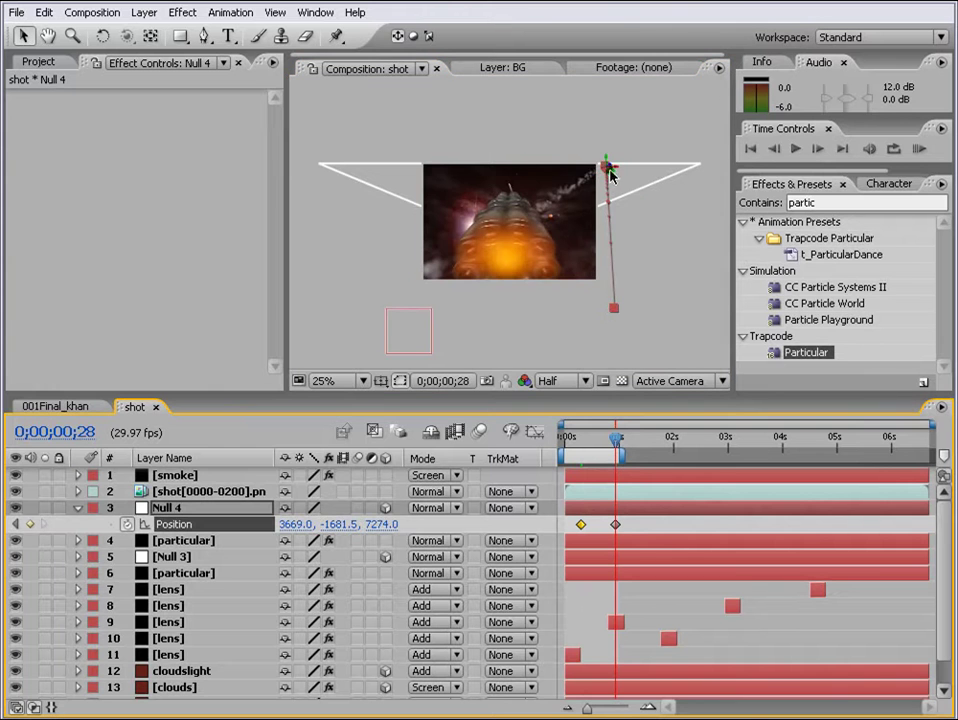
left_click_drag(618, 175, 456, 160)
left_click(919, 148)
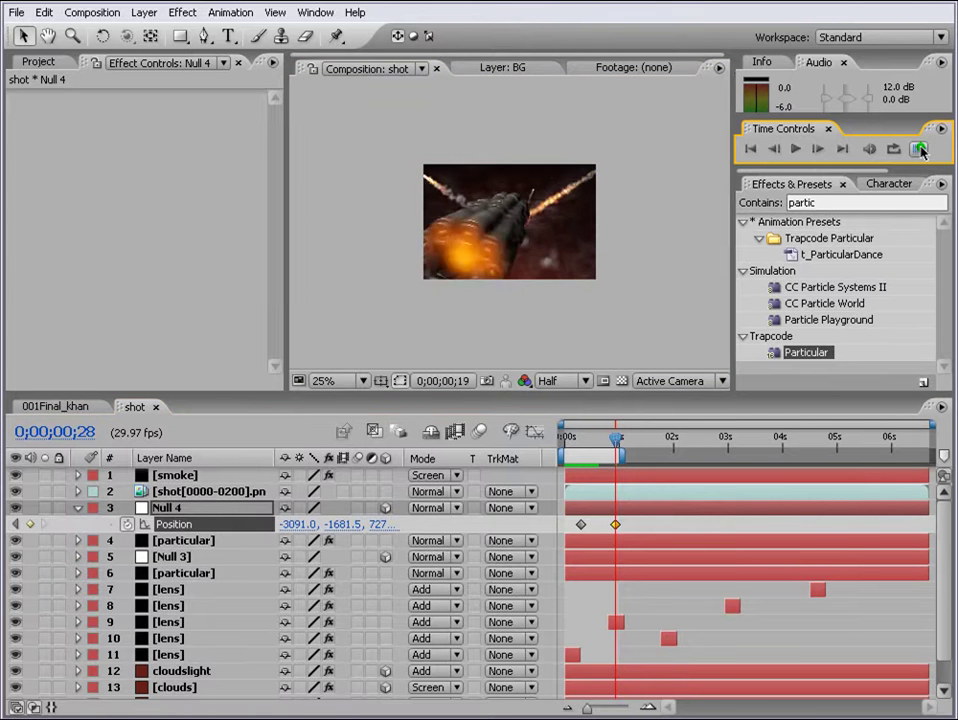
left_click(631, 672)
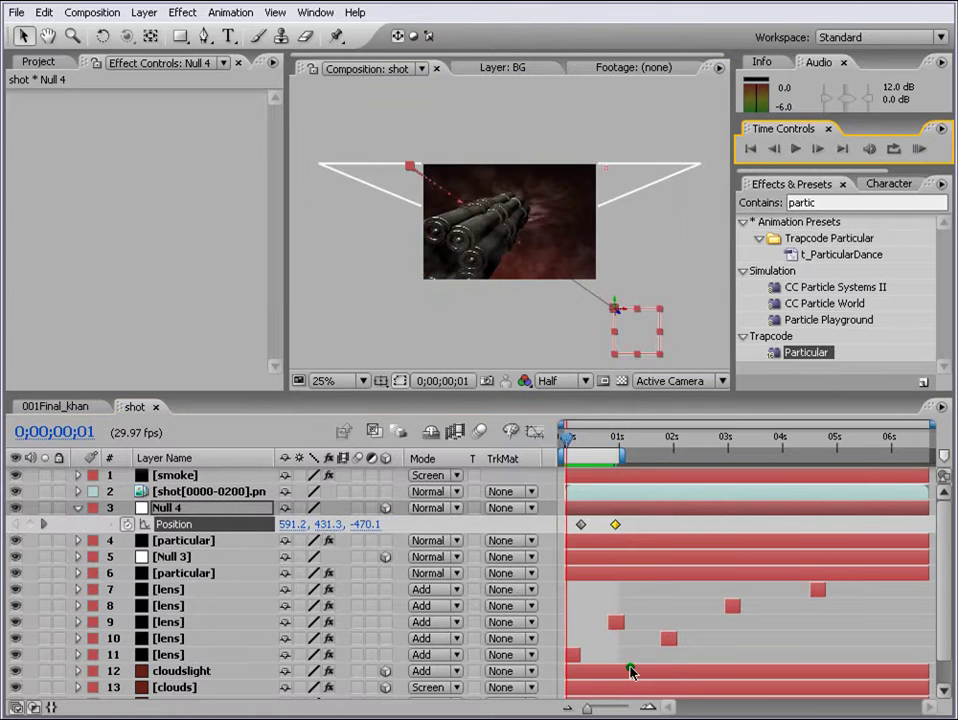
Step: Shift both Null 4 position keyframes to begin just after 1 second, and extend the work area to slightly past 3 seconds
left_click_drag(565, 440, 591, 444)
left_click(581, 524, "shift")
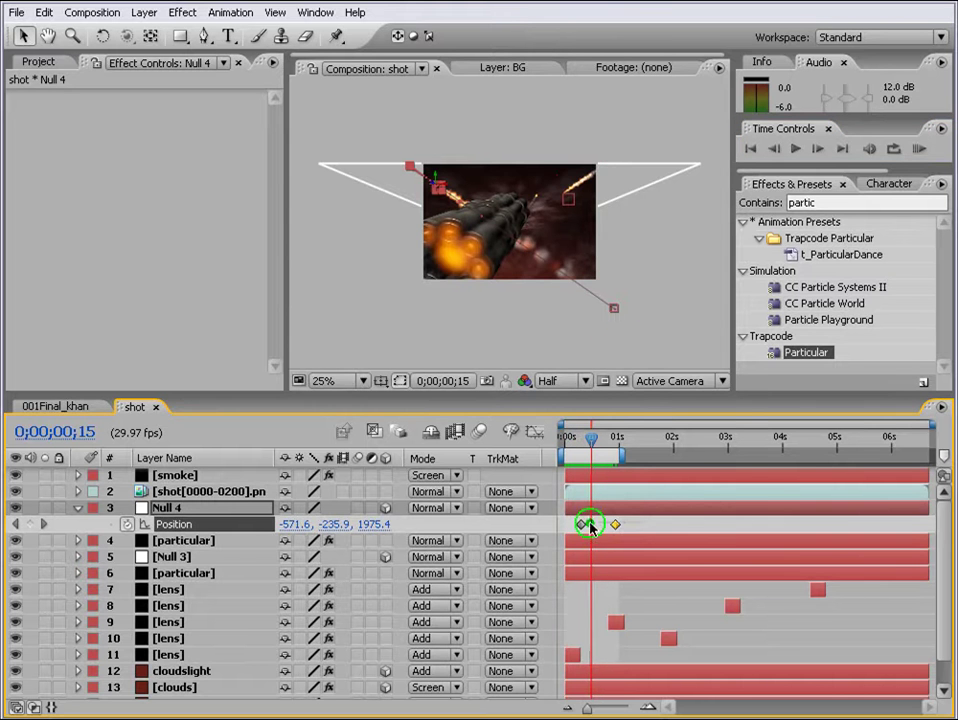
left_click_drag(581, 524, 625, 524)
left_click_drag(591, 439, 639, 443)
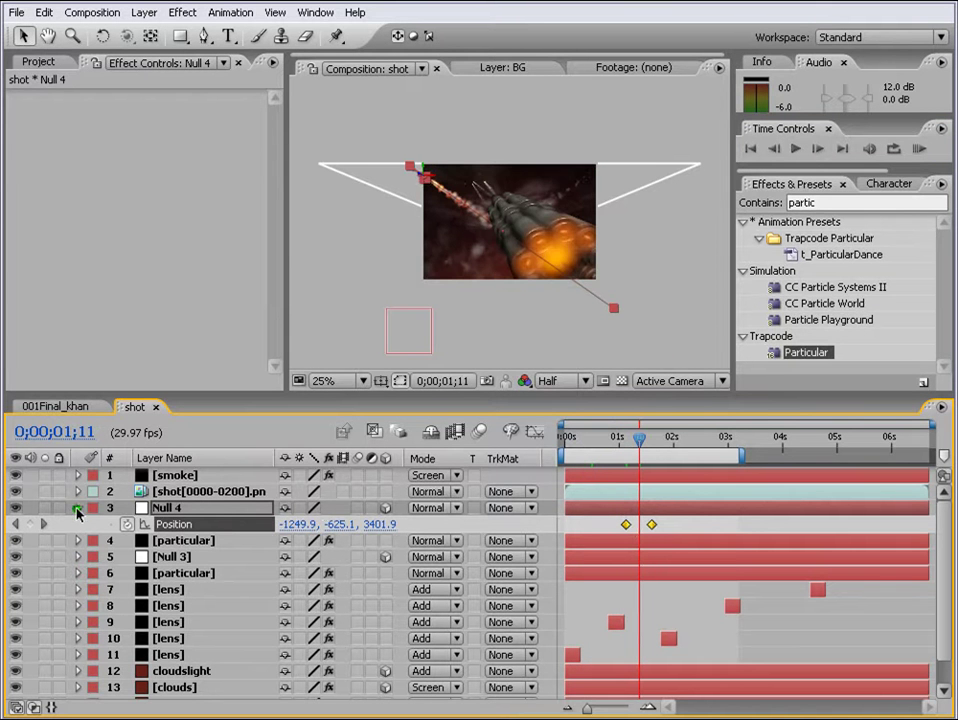
left_click(77, 508)
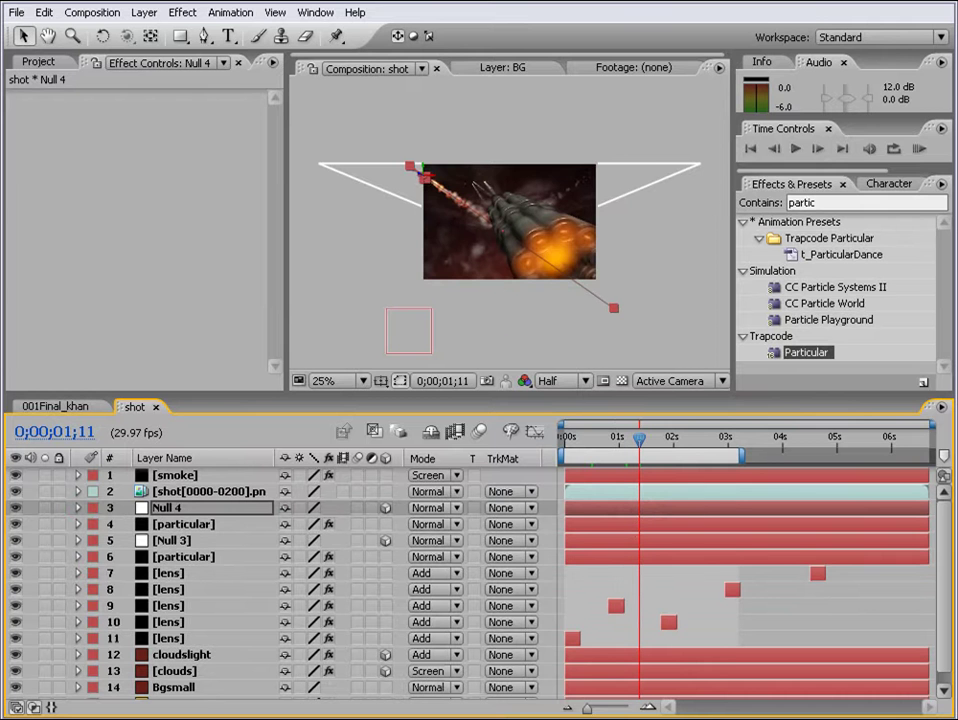
Step: RAM preview the extended work area with the composition magnified to 50% to check the new trail's timing
scroll(633, 207, "up", 1)
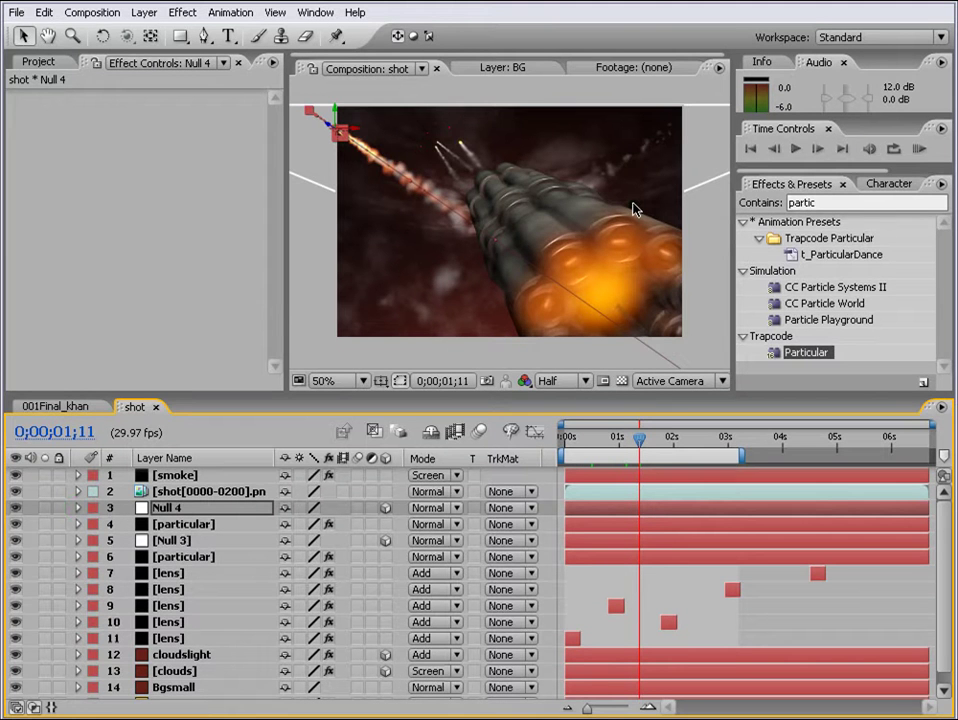
left_click(920, 150)
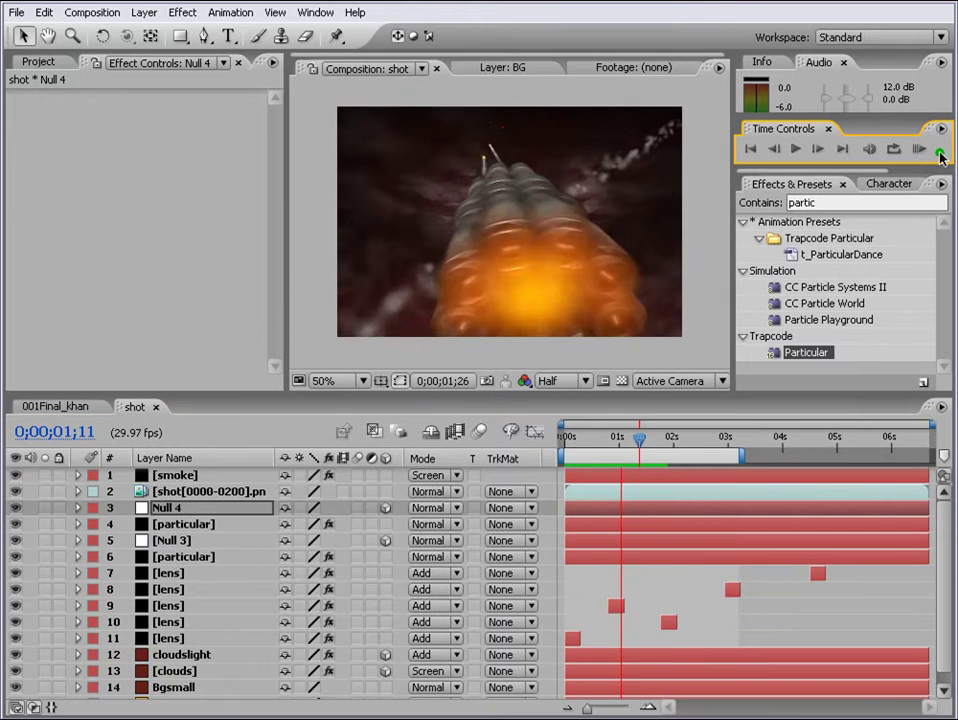
left_click(940, 152)
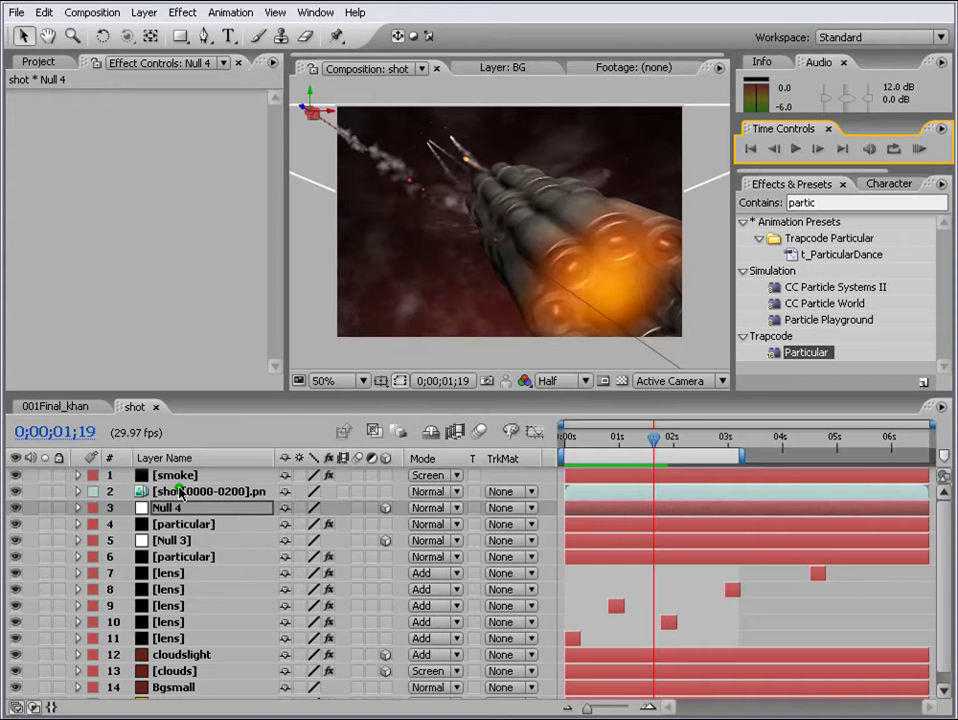
Step: Create an adjustment layer at the top of the shot composition and apply the Photo Filter effect to it
left_click(143, 12)
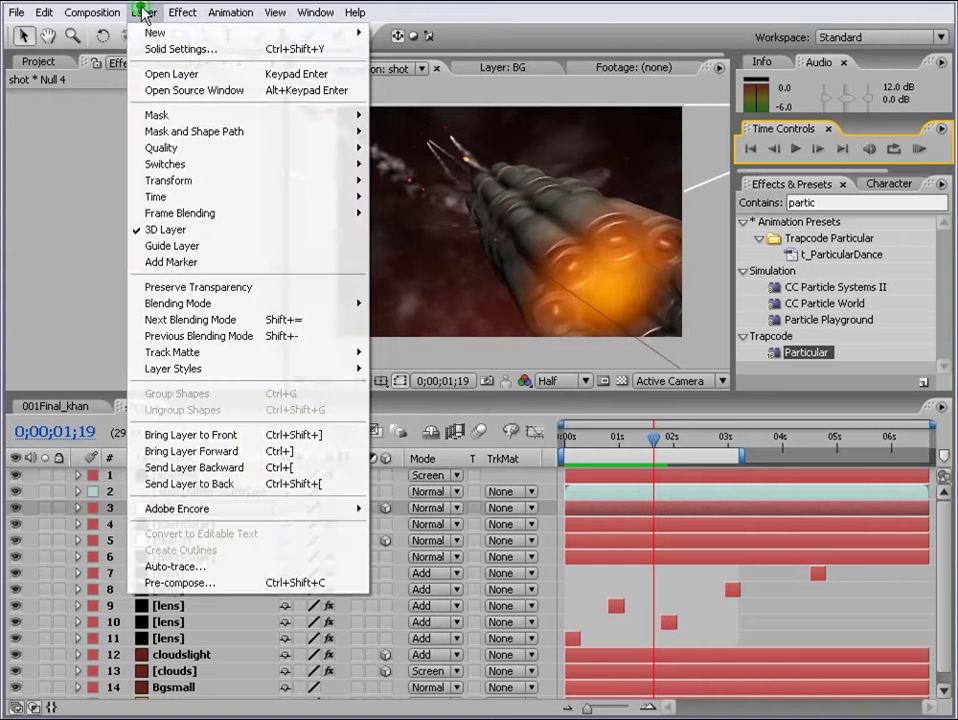
mouse_move(156, 32)
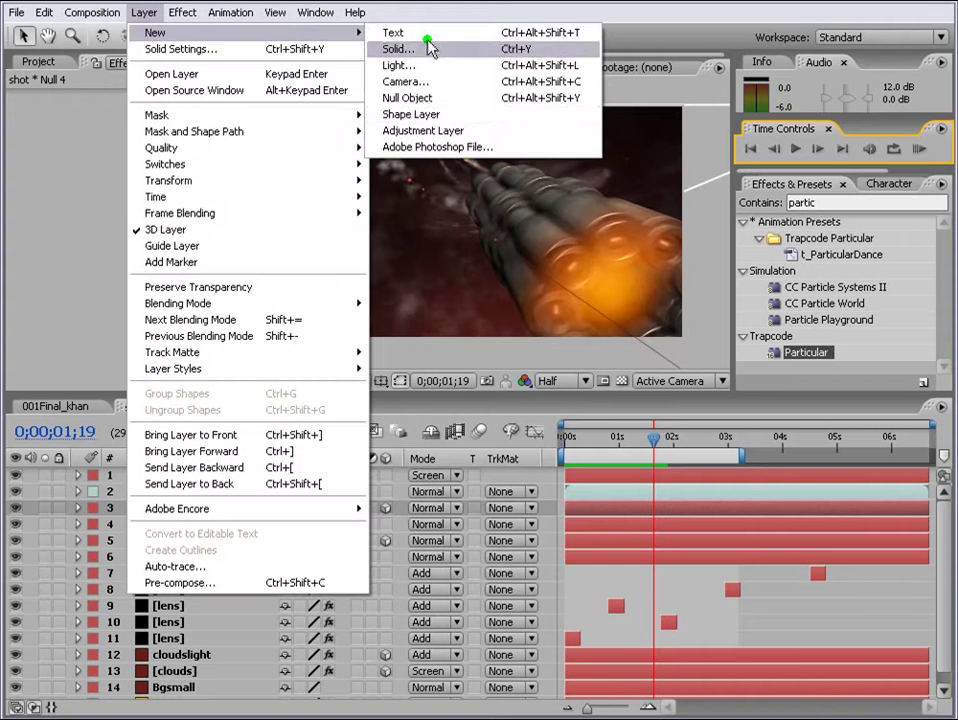
left_click(426, 130)
key("ctrl+5")
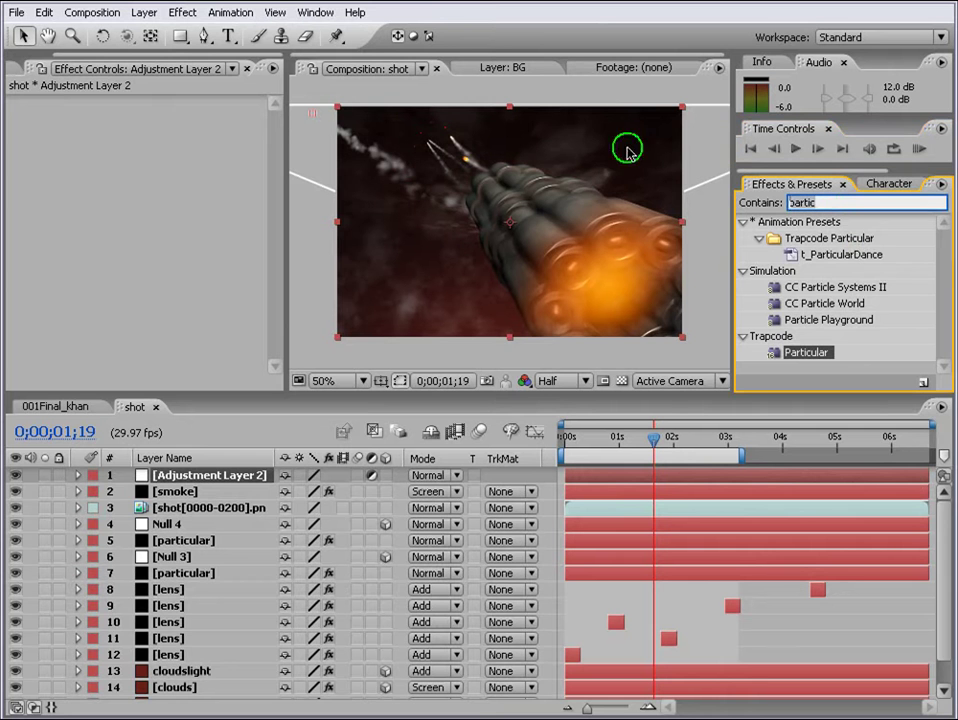
type("photo")
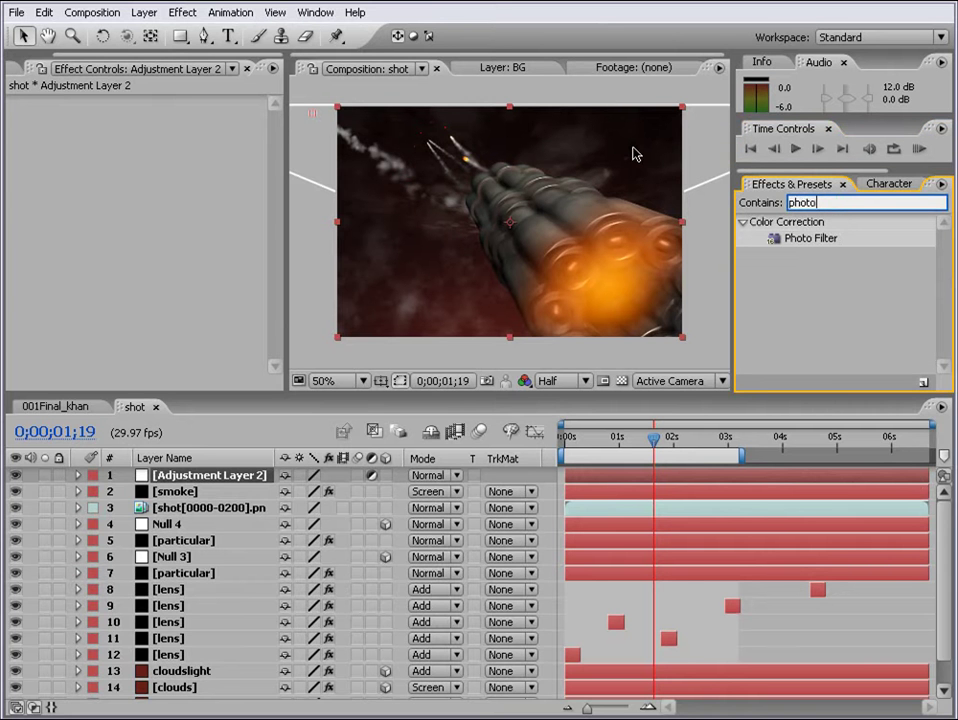
left_click_drag(829, 256, 231, 252)
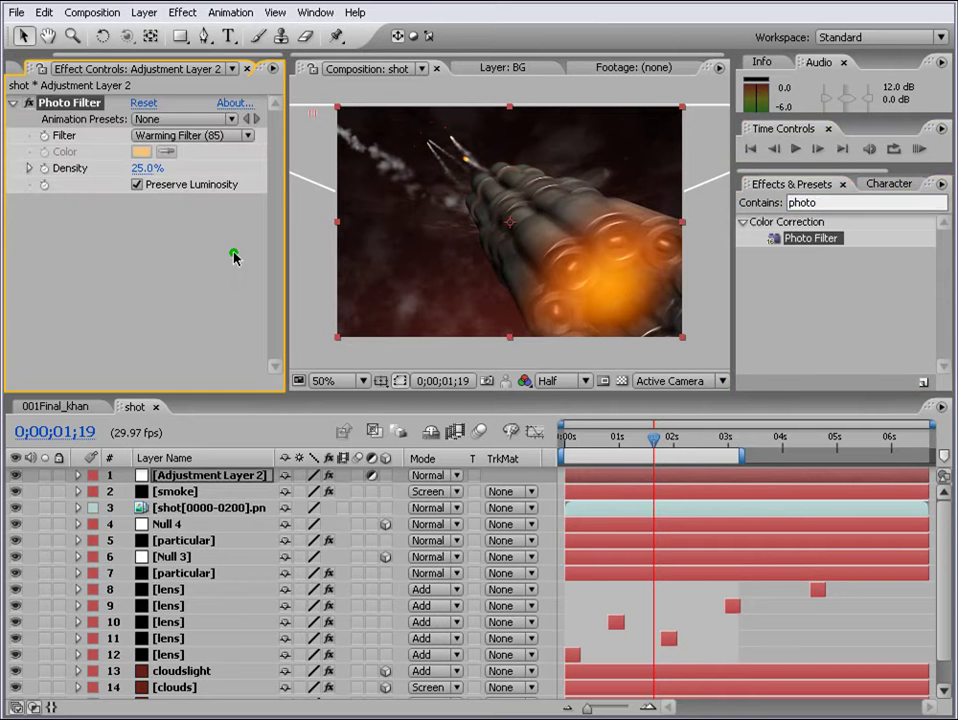
Step: Use Warming Filter (85) for the Photo Filter and set its density to 30%
left_click(158, 135)
left_click(171, 157)
left_click(176, 135)
left_click(174, 118)
mouse_move(139, 168)
left_mouse_down()
mouse_move(174, 165)
mouse_move(135, 171)
left_mouse_up()
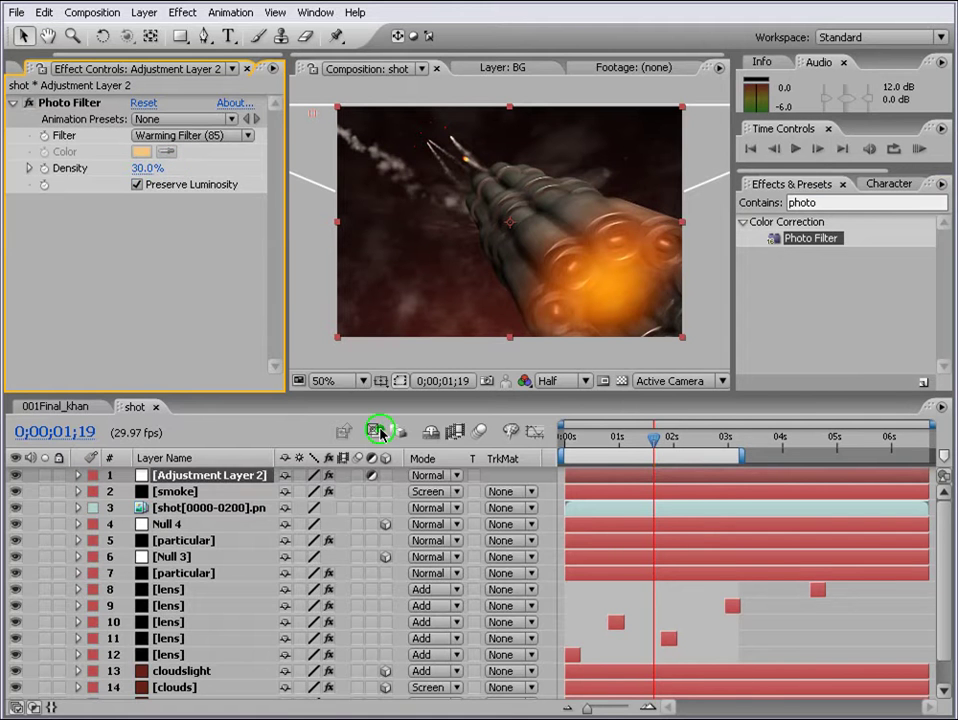
Step: Duplicate the shot[0000-0200] layer and set the upper copy's blending mode to Overlay
left_click(200, 509)
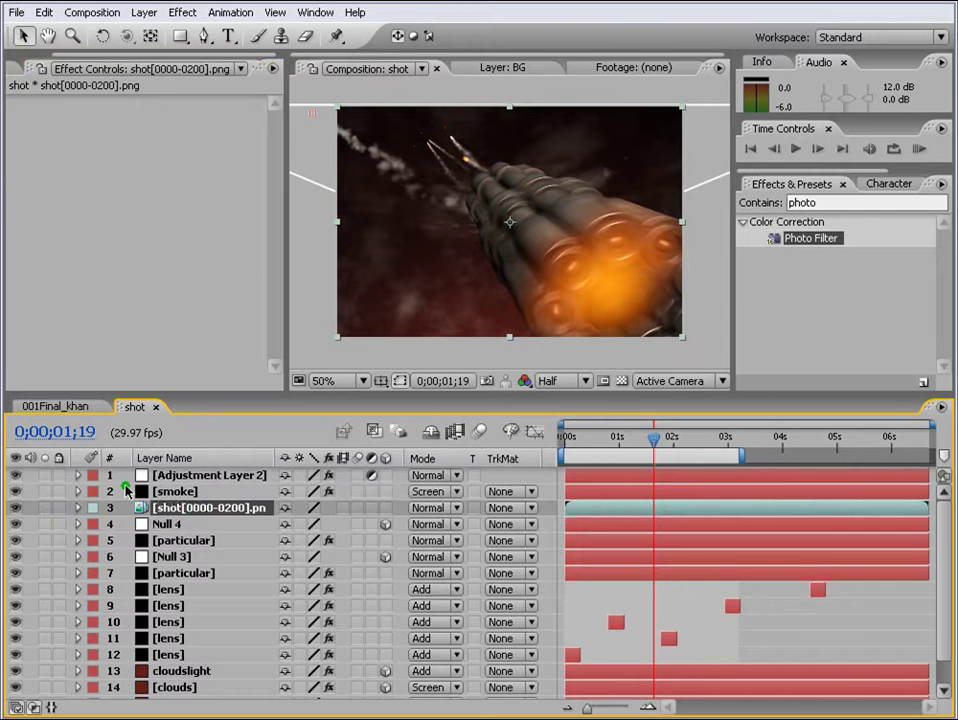
key("ctrl+d")
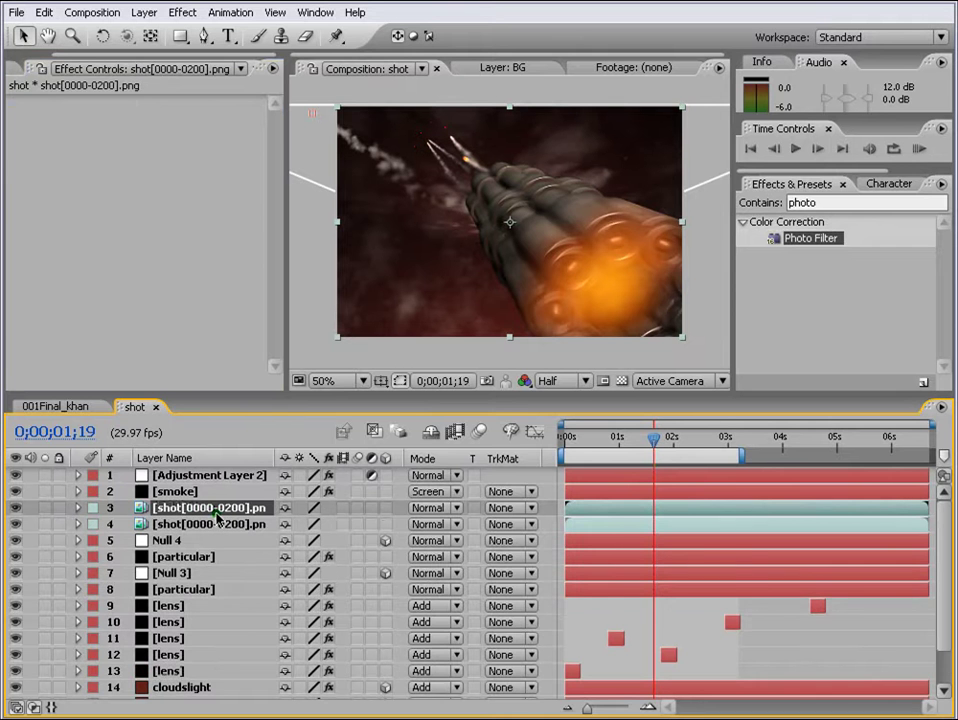
left_click(462, 508)
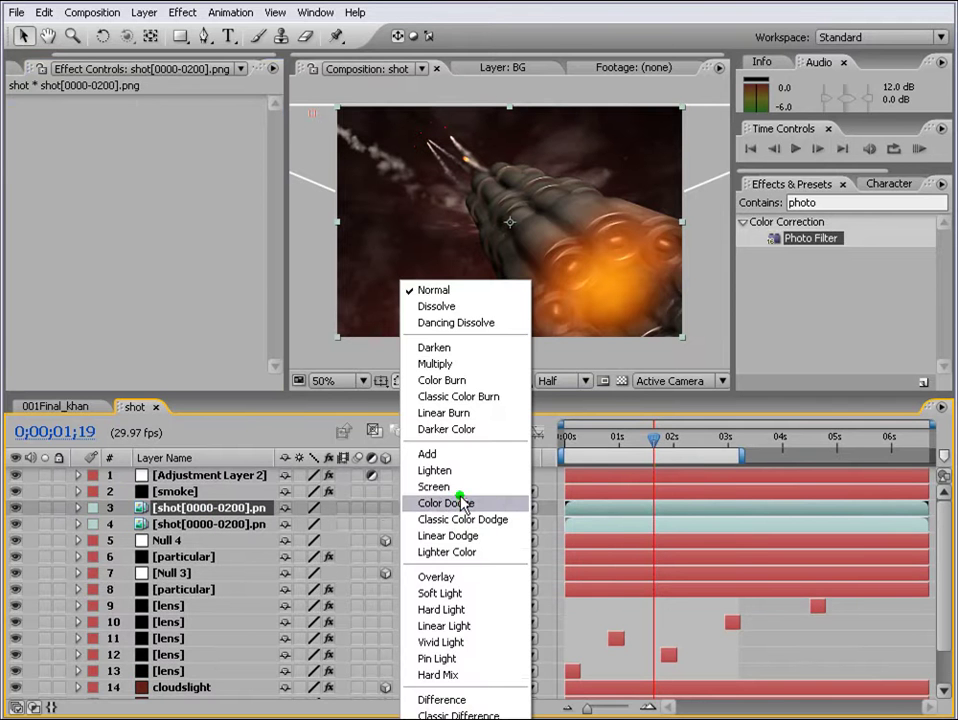
left_click(464, 577)
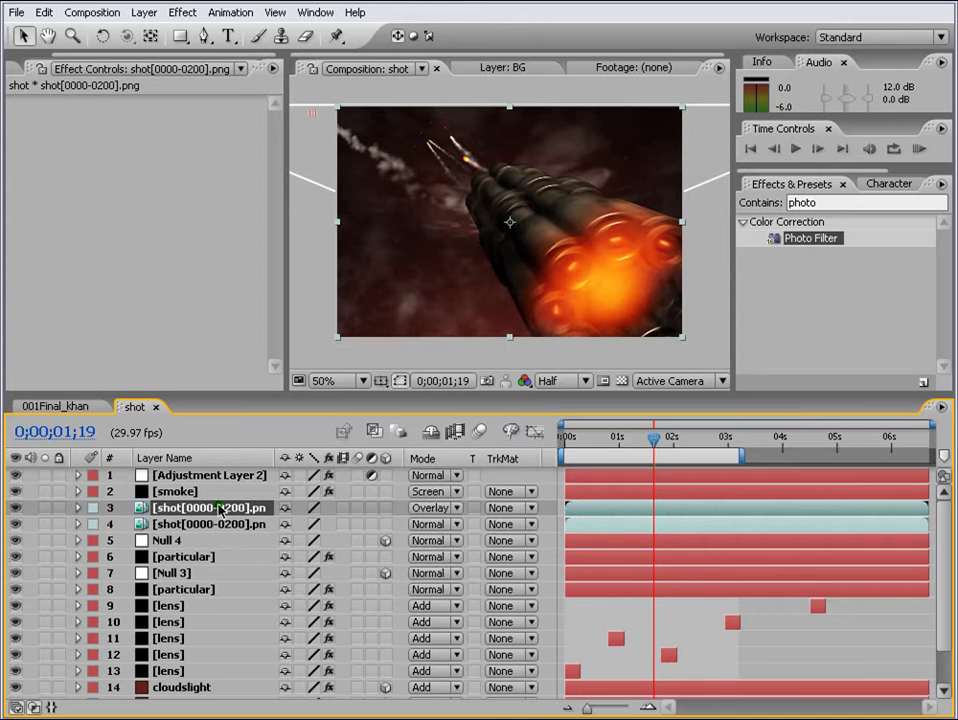
Step: Set the Overlay copy's opacity to 65%, RAM preview the composite, and collapse the layer's properties
key("t")
left_click(283, 526)
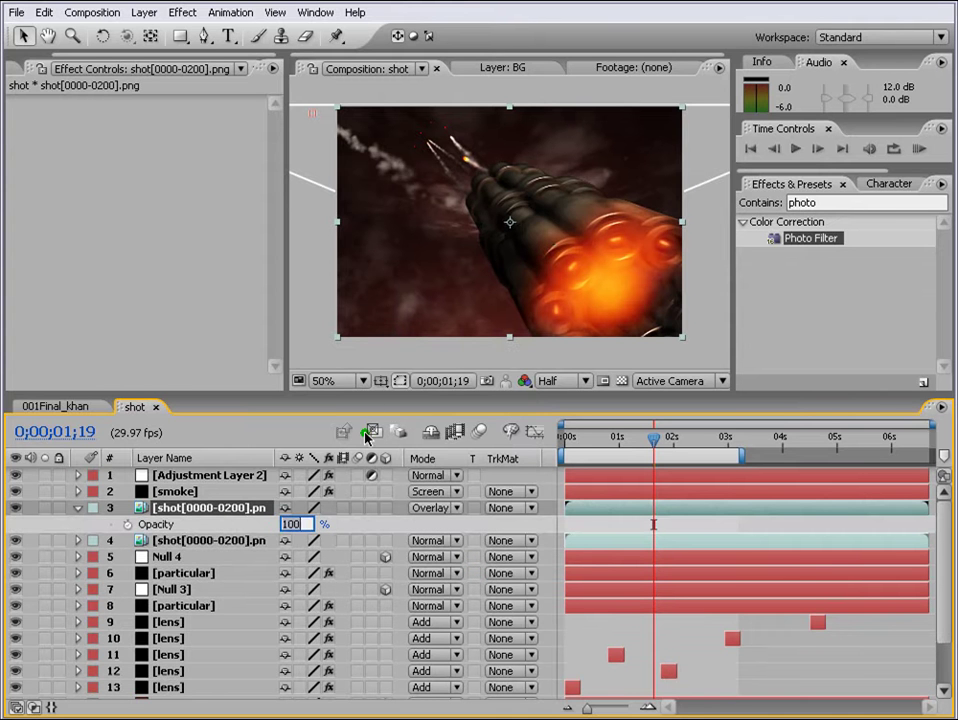
type("50")
key("Return")
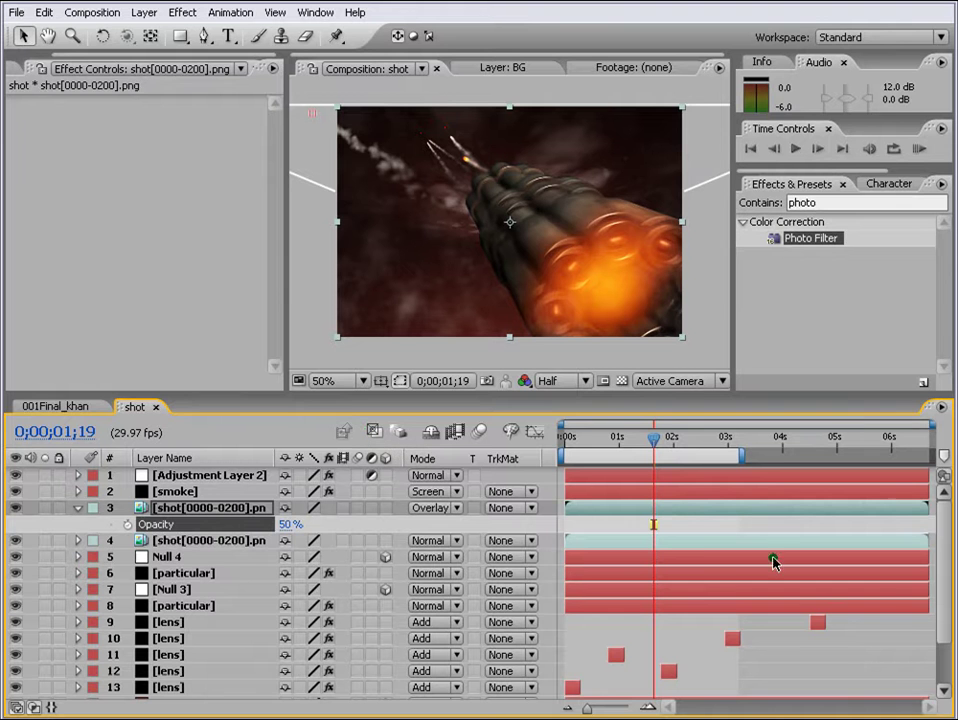
left_click_drag(288, 524, 300, 524)
left_click(918, 150)
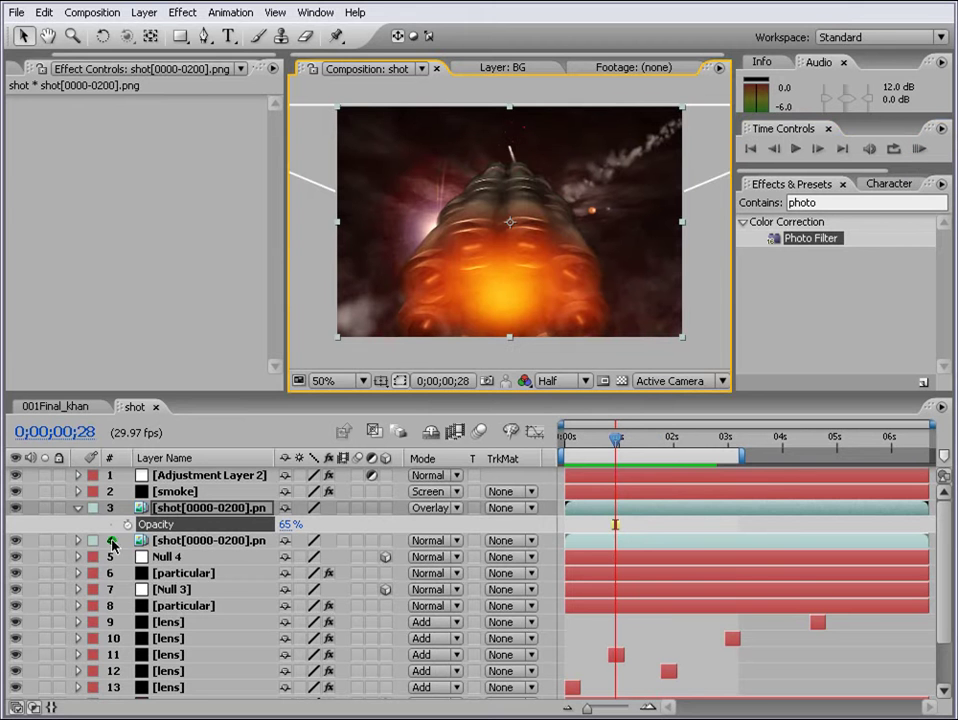
left_click(78, 508)
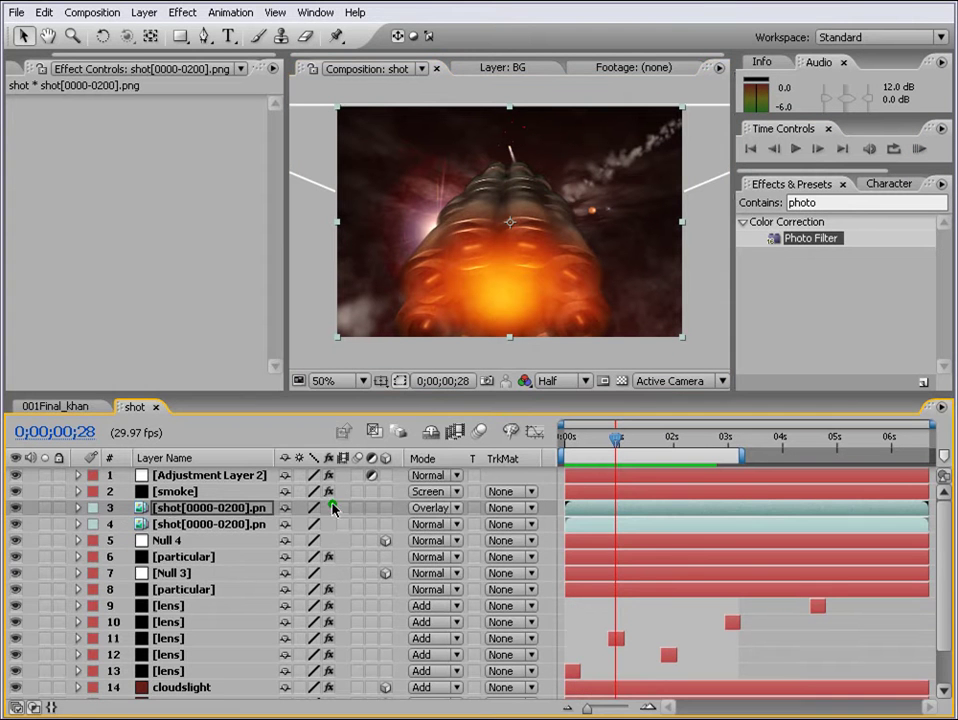
Step: Create a black 720 x 480 solid named sparks in the shot composition
left_click(198, 493)
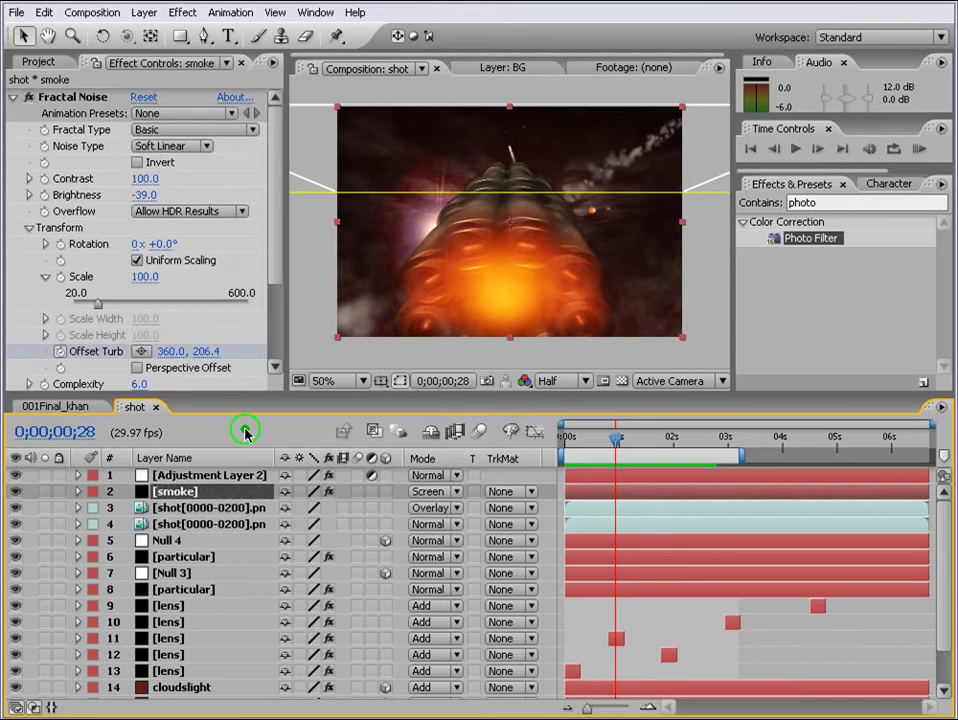
left_click(140, 12)
mouse_move(154, 26)
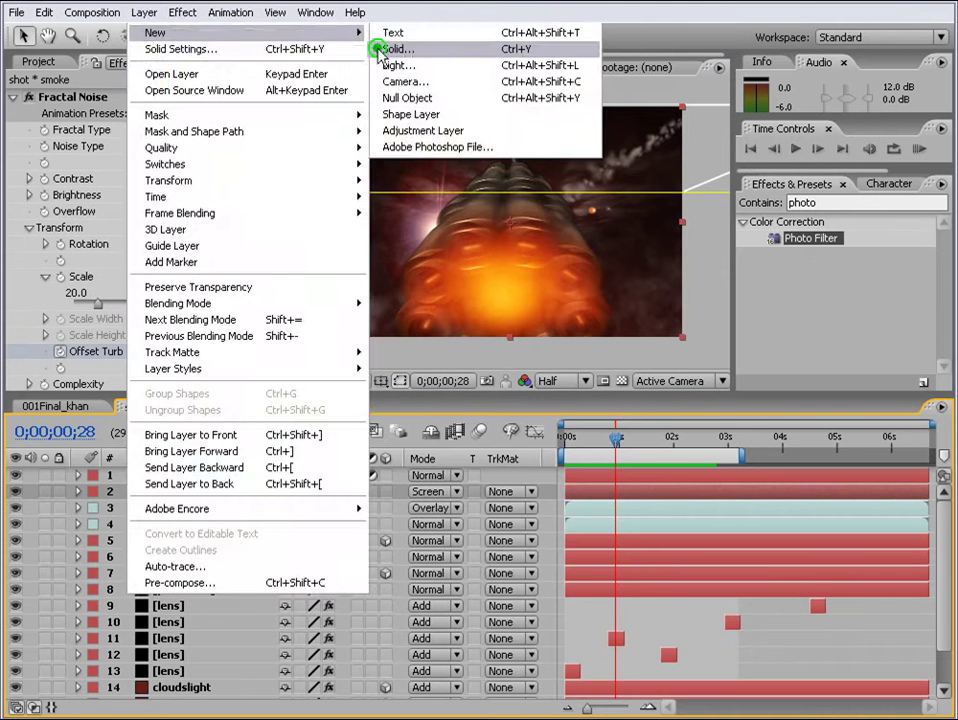
left_click(376, 48)
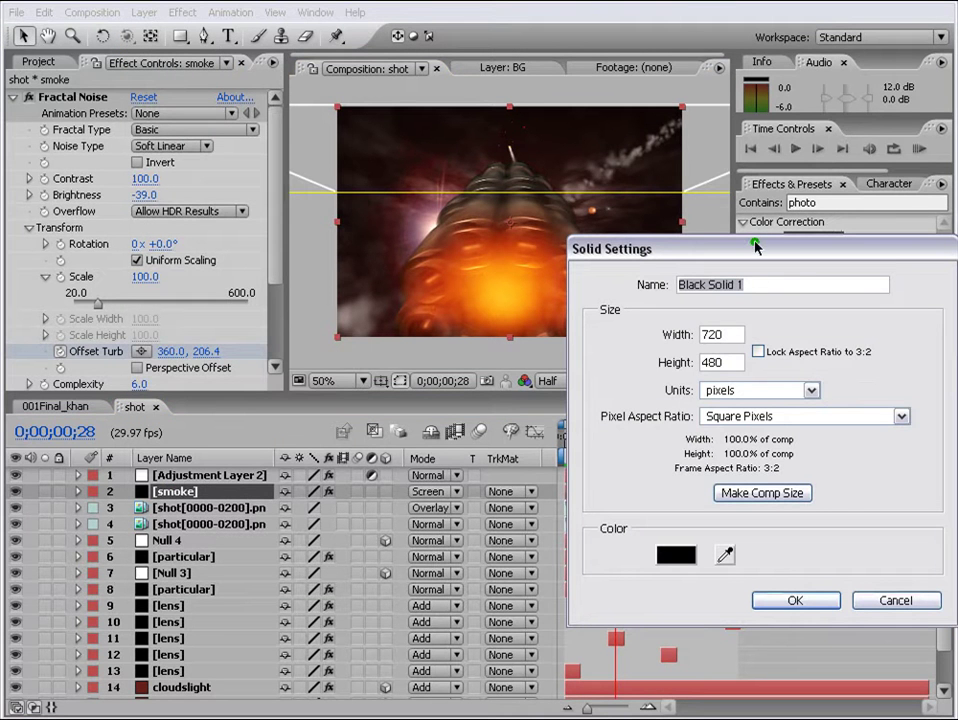
type("sparks")
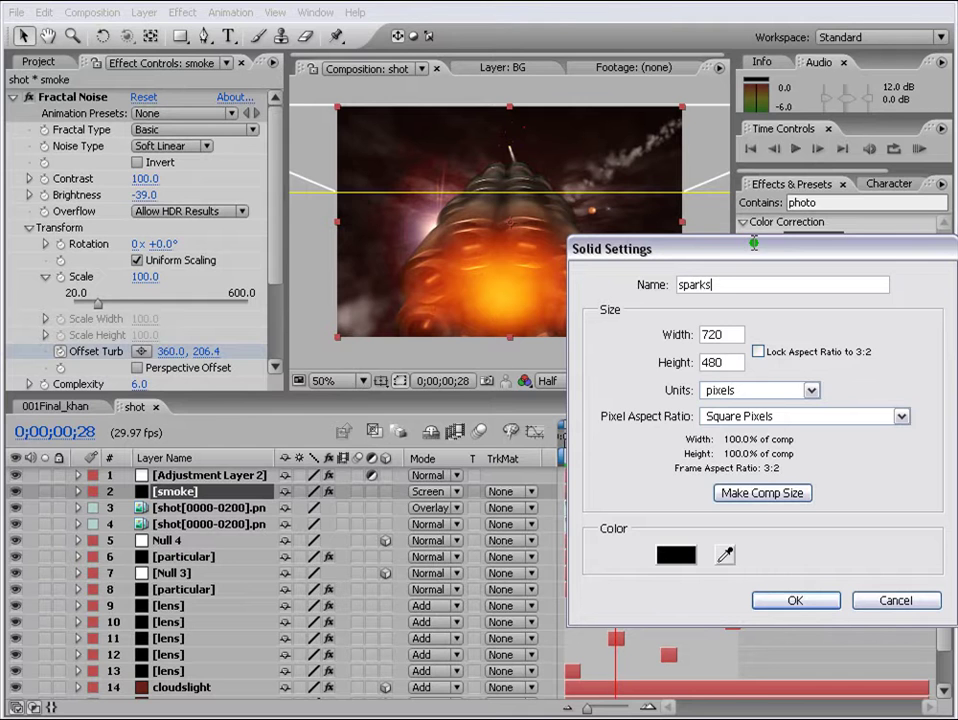
left_click(812, 601)
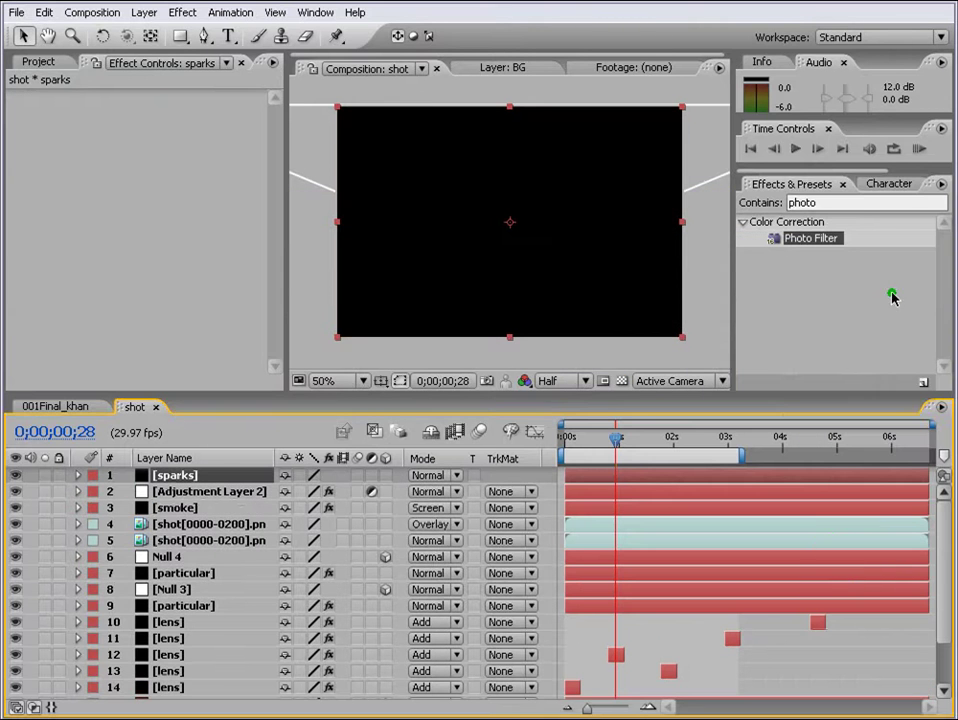
Step: Find the CC Particle World effect and apply it to the sparks layer
left_click(853, 207)
type("c")
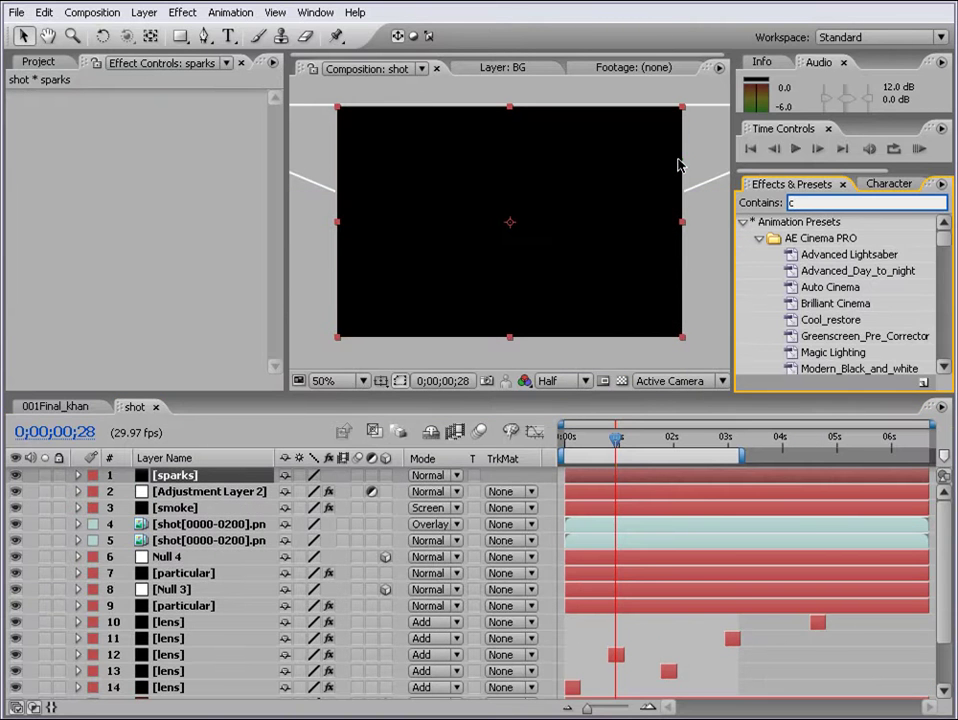
type("c part")
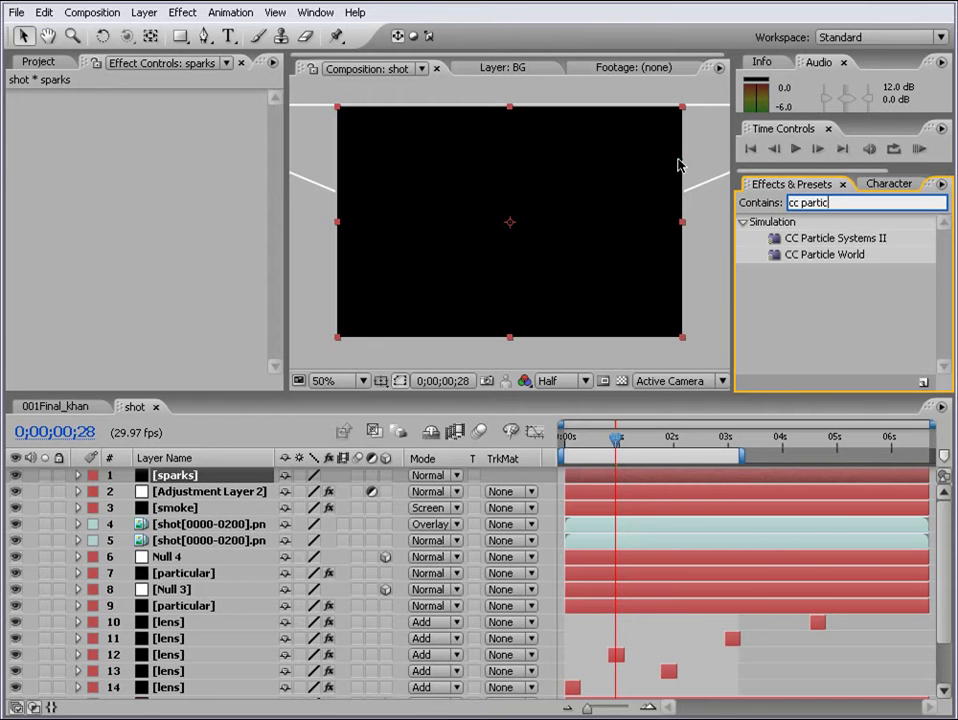
type("ic")
left_click_drag(825, 254, 630, 483)
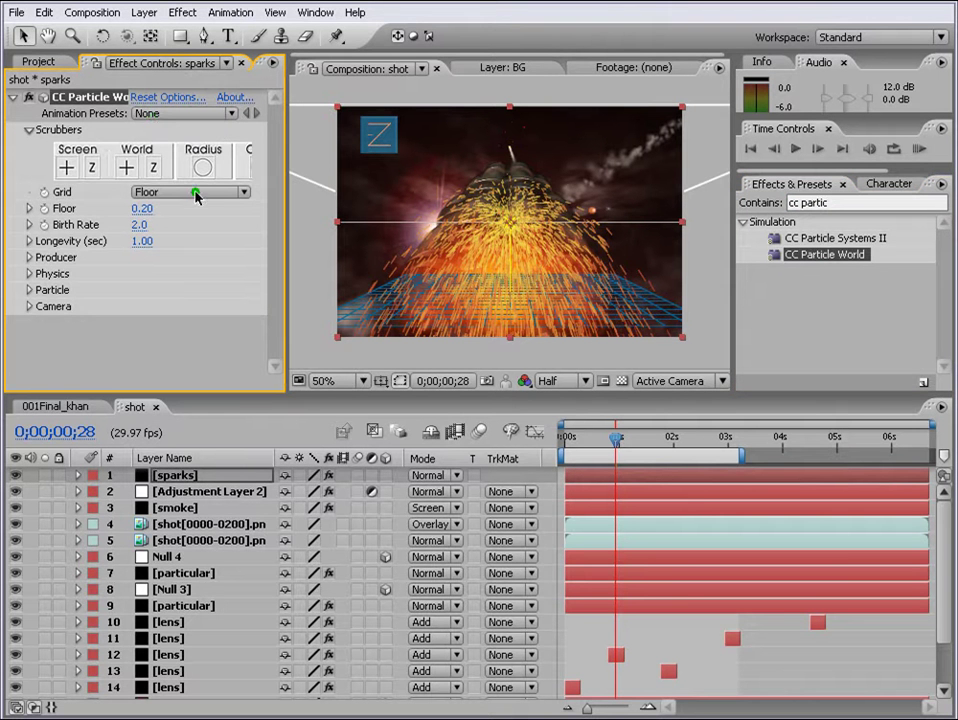
Step: Turn off the CC Particle World grid and enable Force Motionblur in the effect's rendering options
left_click(196, 195)
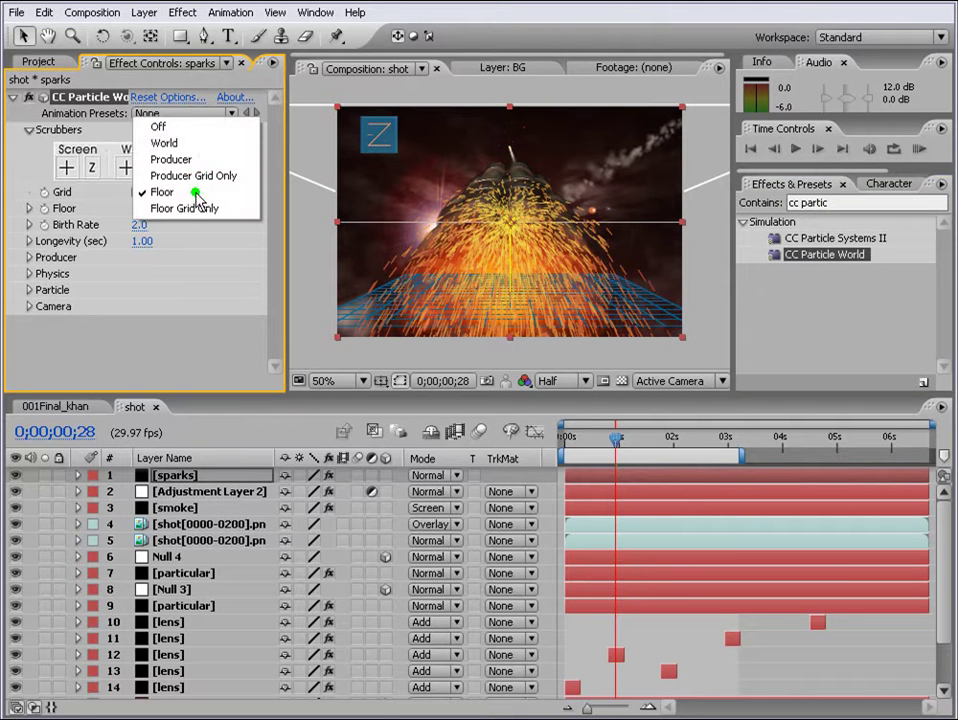
left_click(201, 130)
left_click(174, 101)
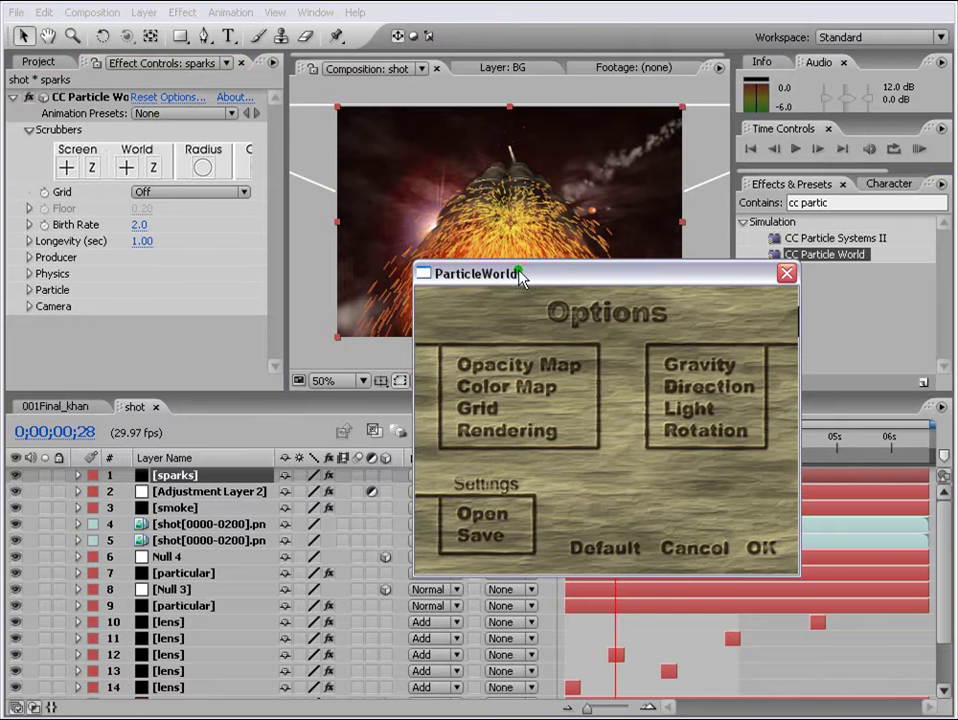
left_click(520, 432)
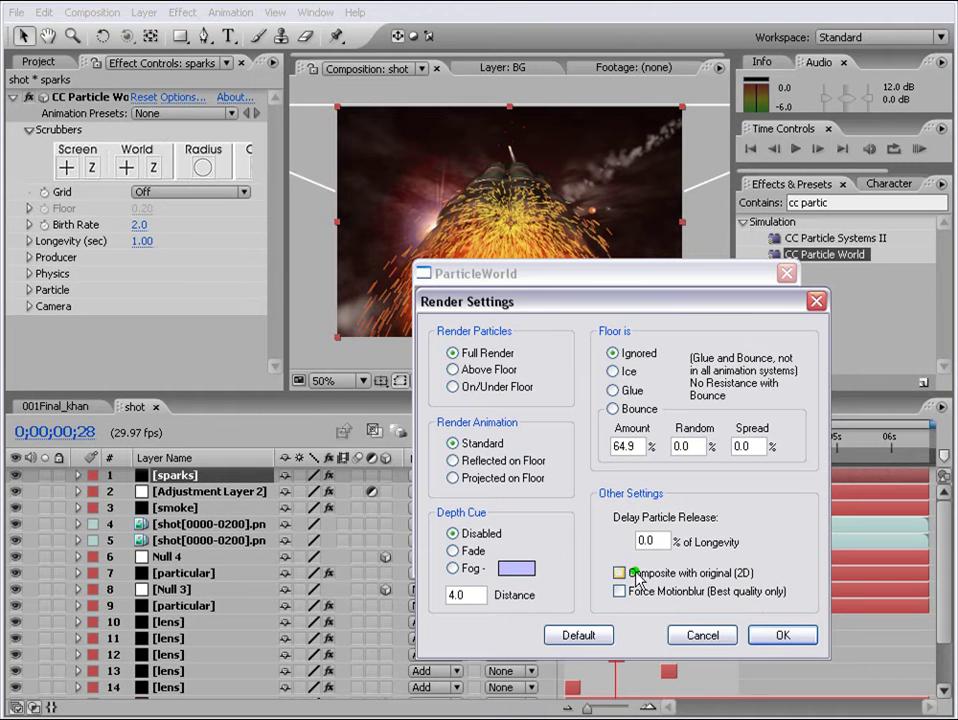
left_click(619, 592)
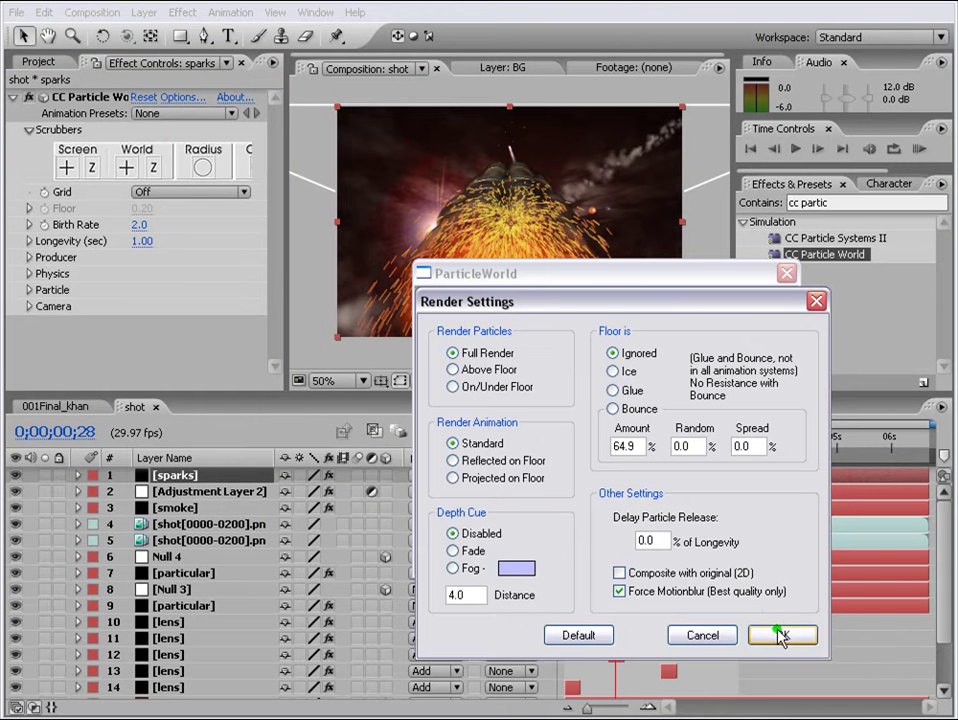
left_click(781, 637)
left_click(757, 549)
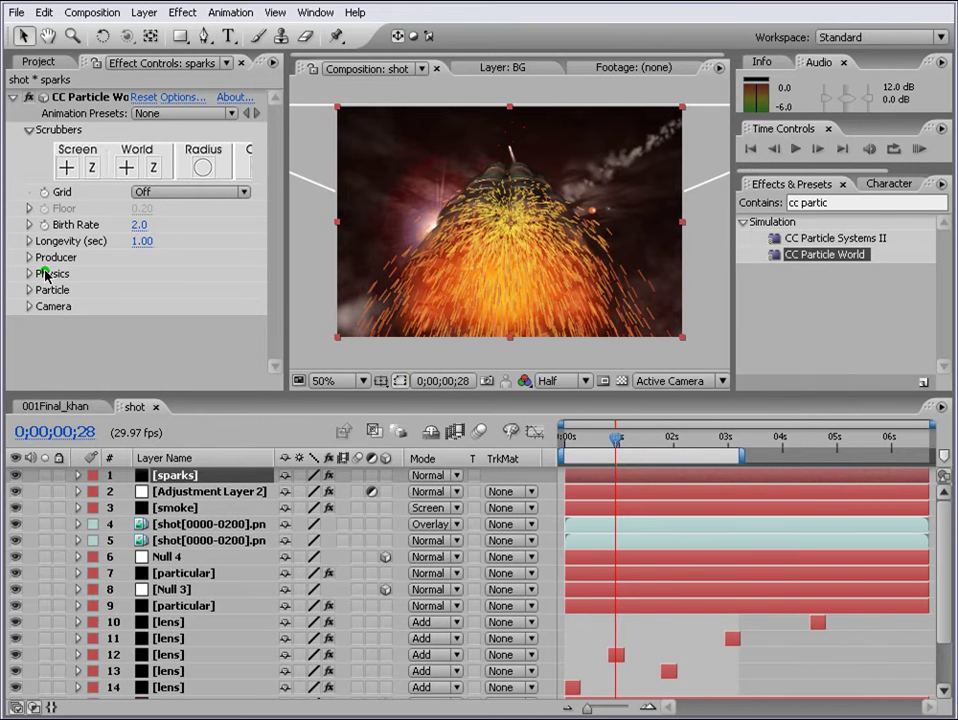
Step: Expand the effect's Physics and Particle settings and set the particle type to Lens Concave
left_click(29, 273)
left_click(29, 363)
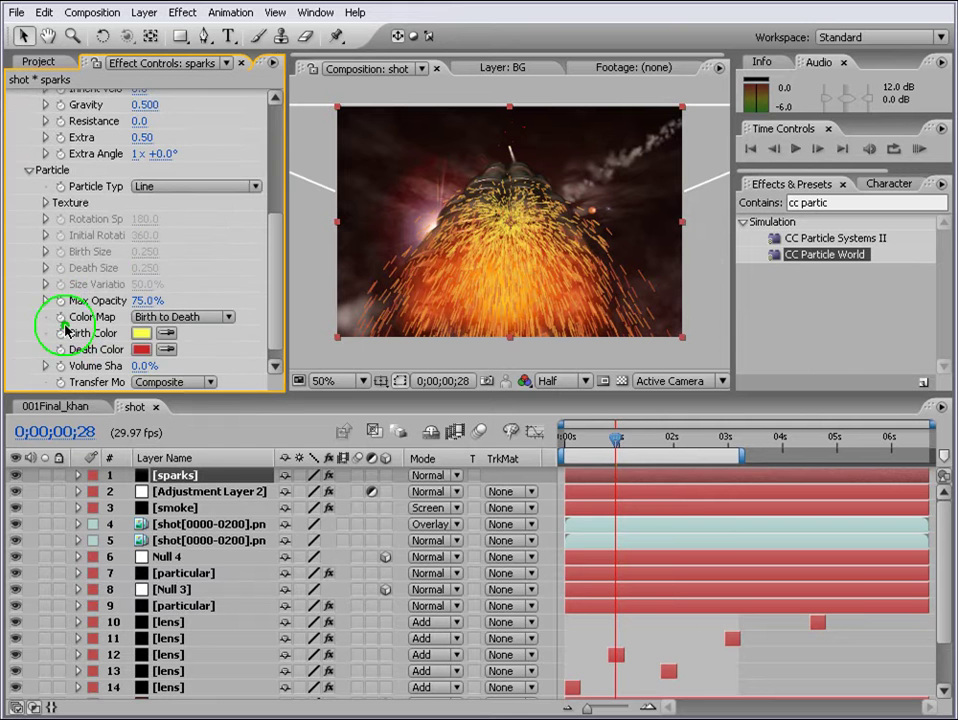
left_click(199, 187)
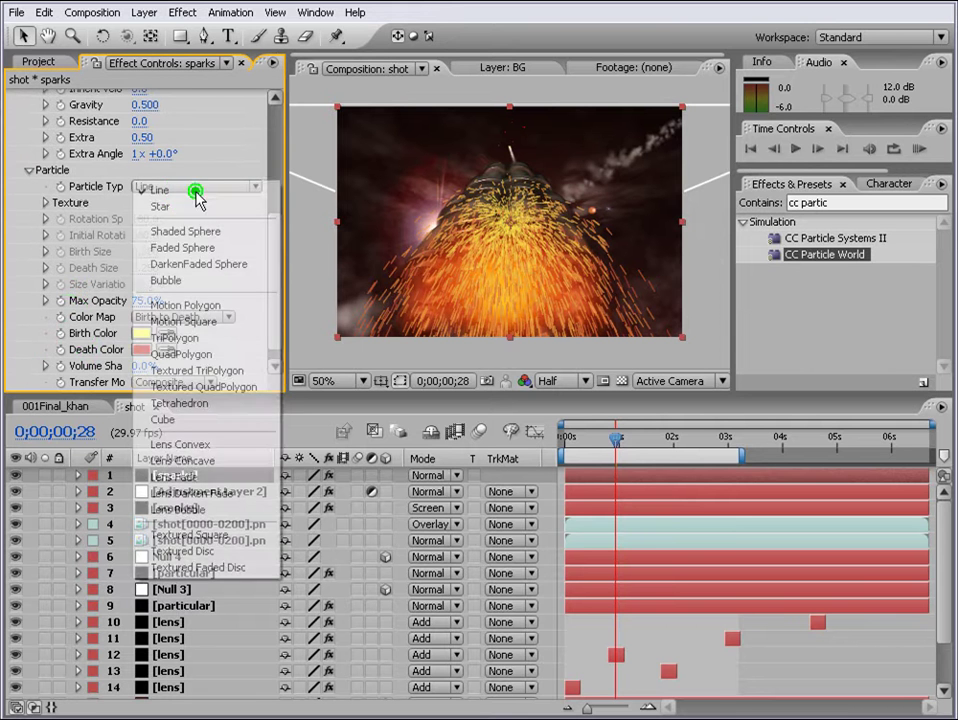
left_click(201, 461)
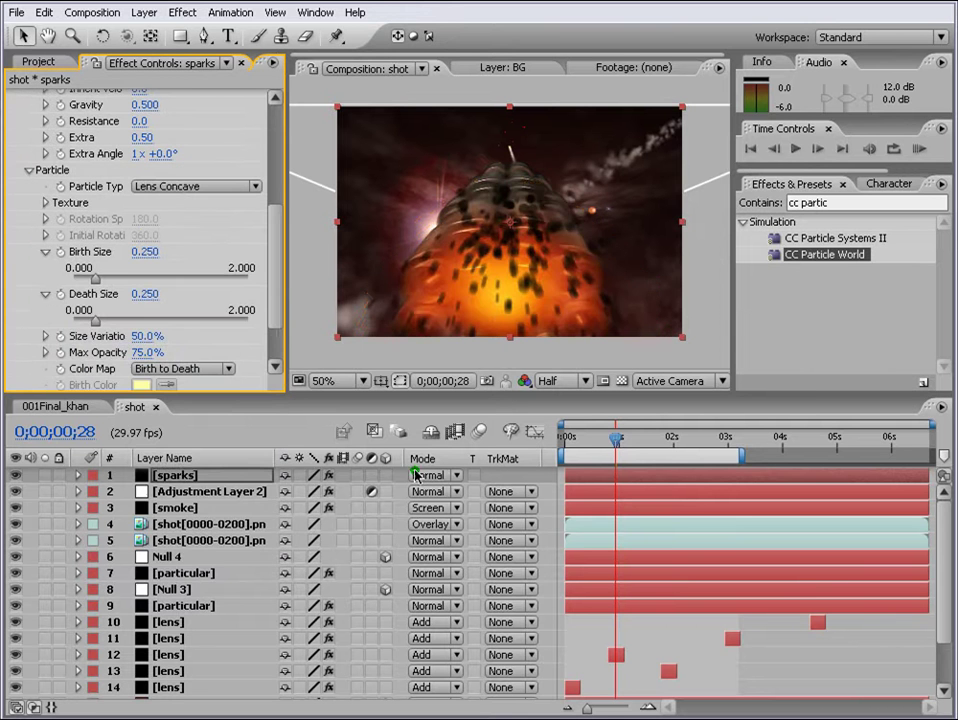
Step: Change the sparks solid's color to red
left_click(591, 477)
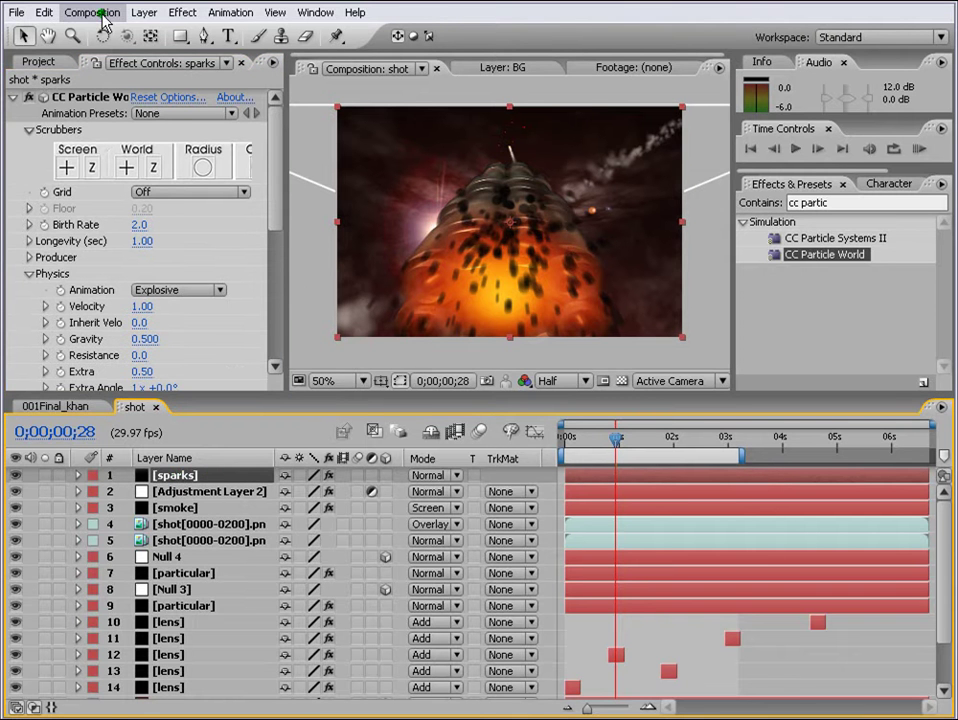
left_click(143, 13)
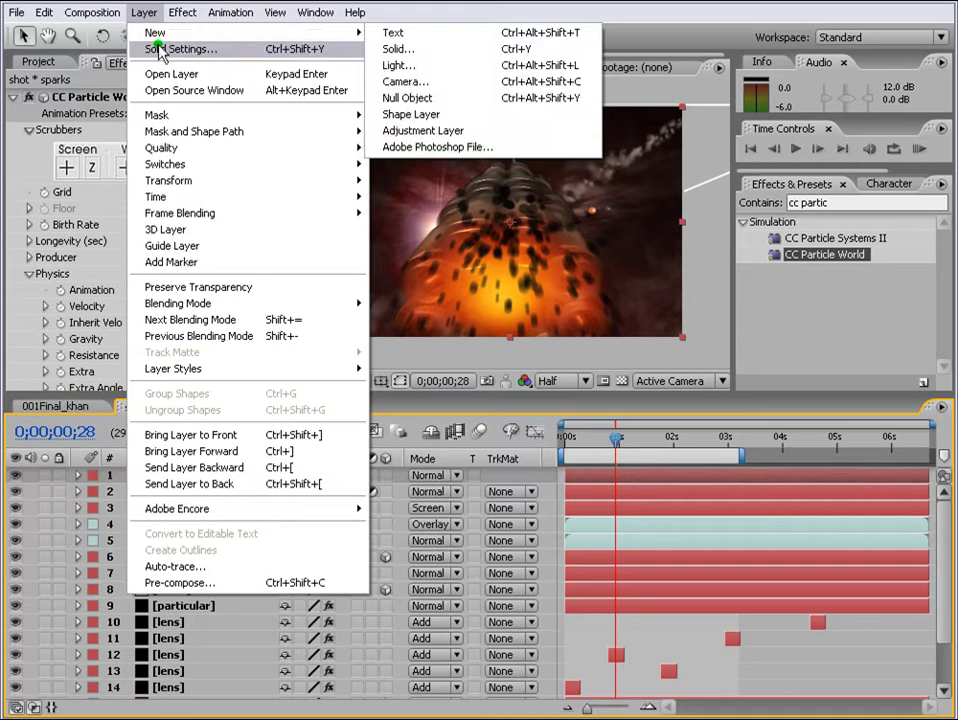
left_click(156, 47)
left_click(676, 554)
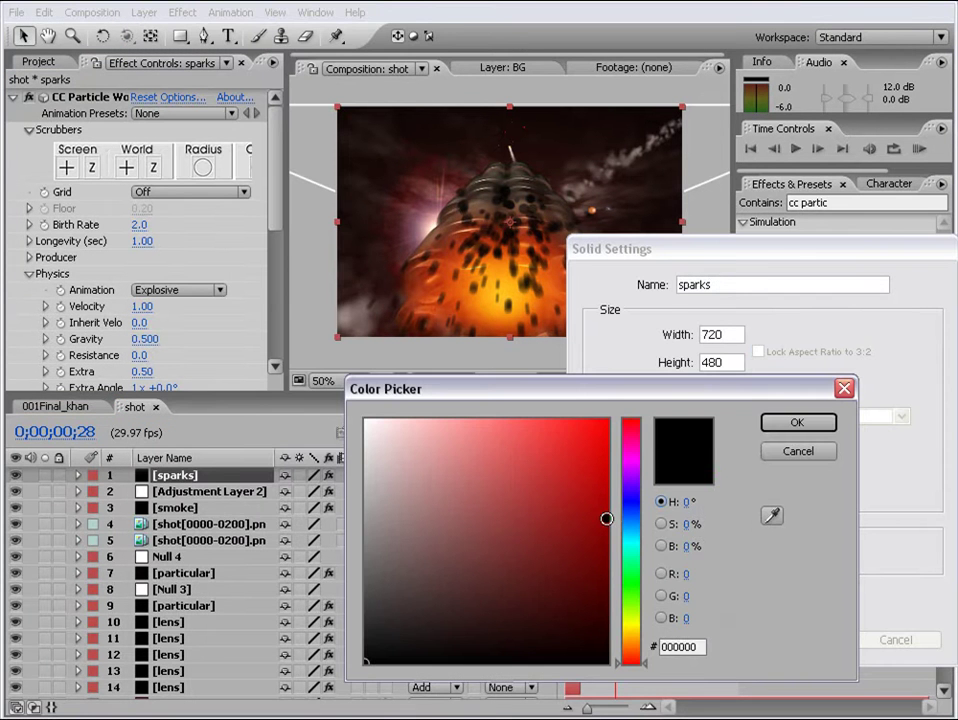
left_click(559, 479)
left_click(787, 641)
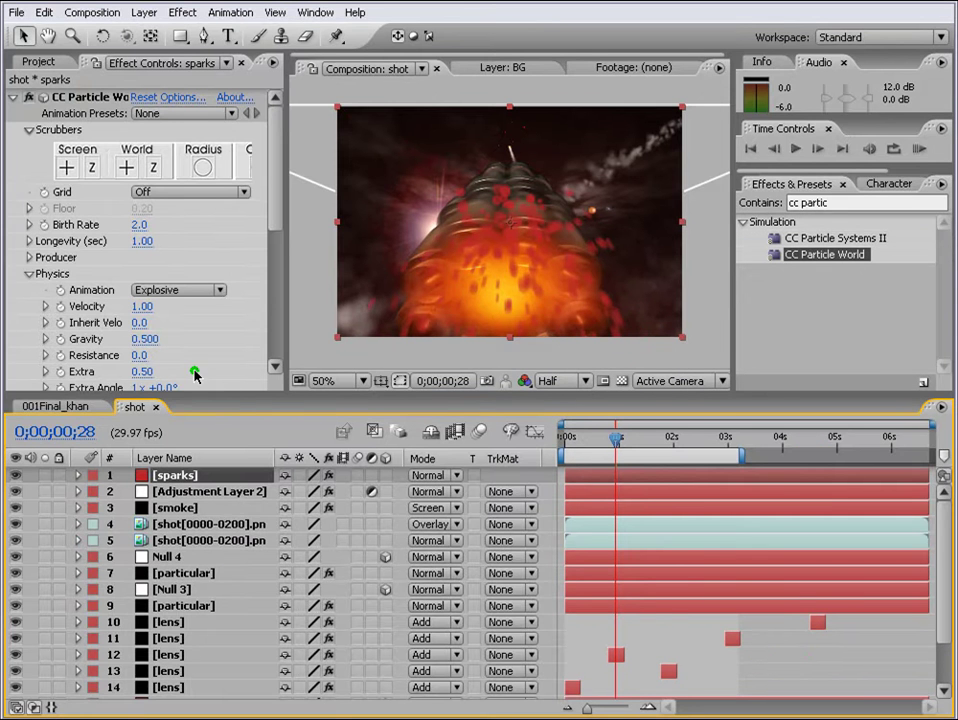
Step: Set the CC Particle World velocity to 1.13 and apply the Glow effect to the sparks layer
left_click_drag(144, 307, 157, 313)
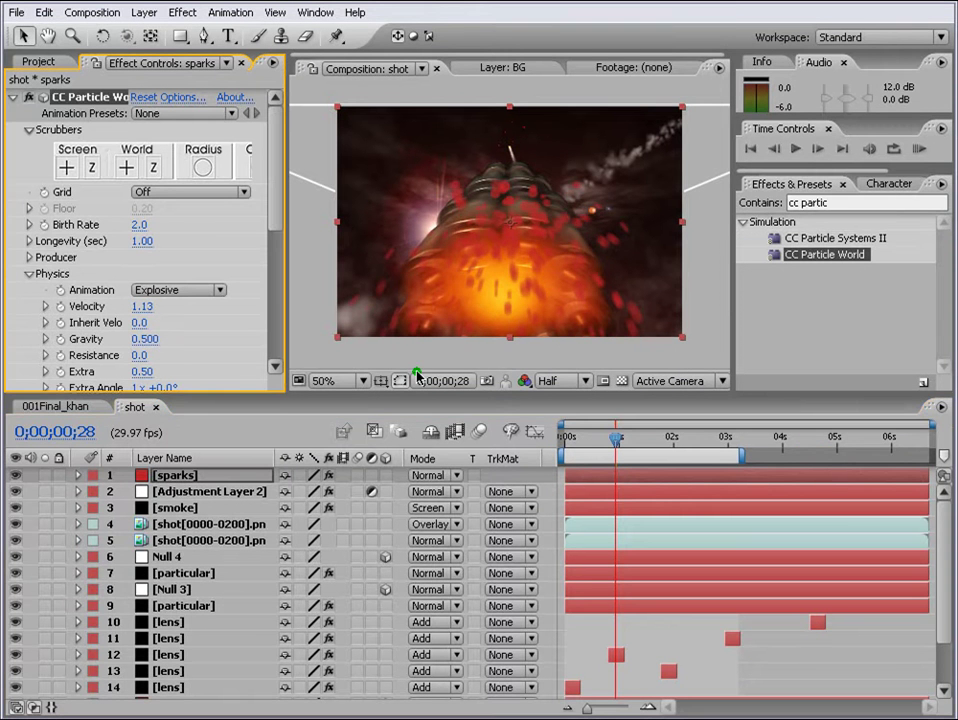
left_click_drag(845, 203, 681, 186)
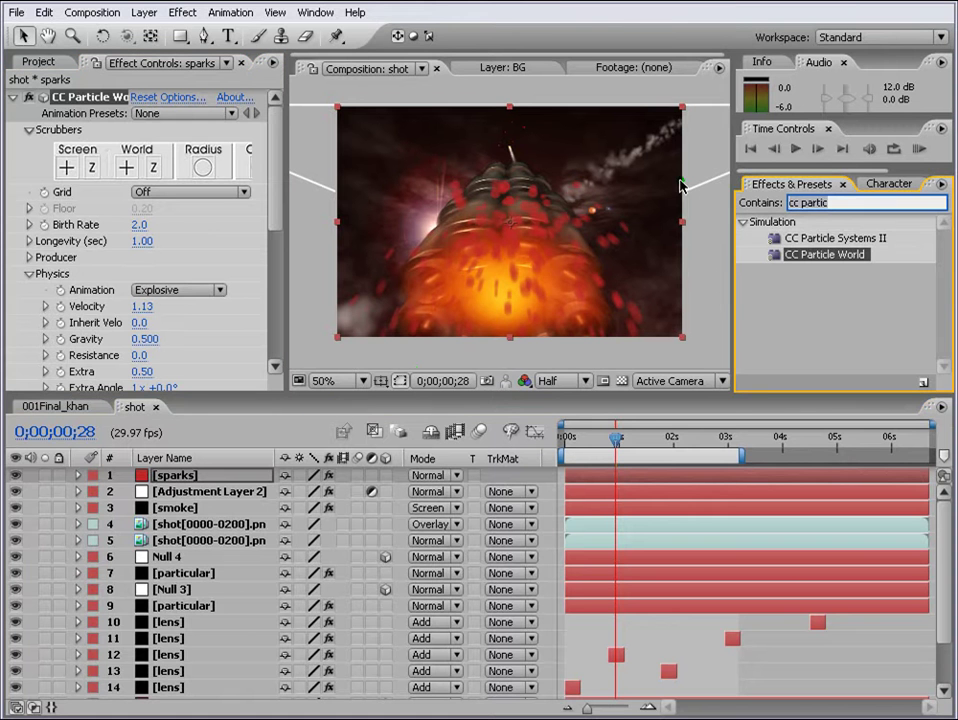
type("glow")
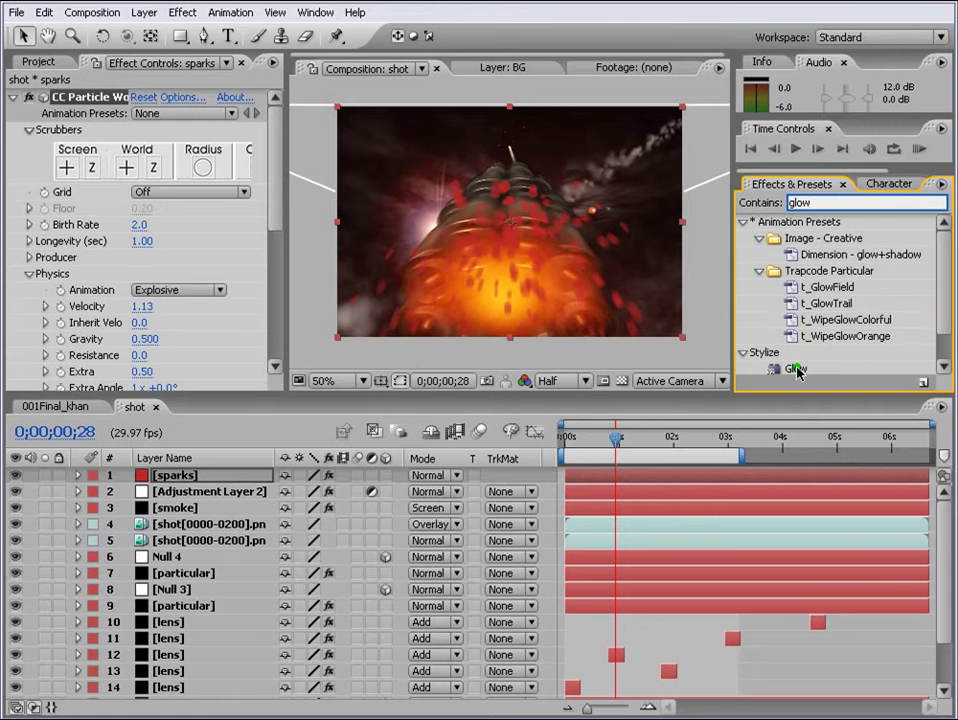
left_click_drag(797, 371, 655, 475)
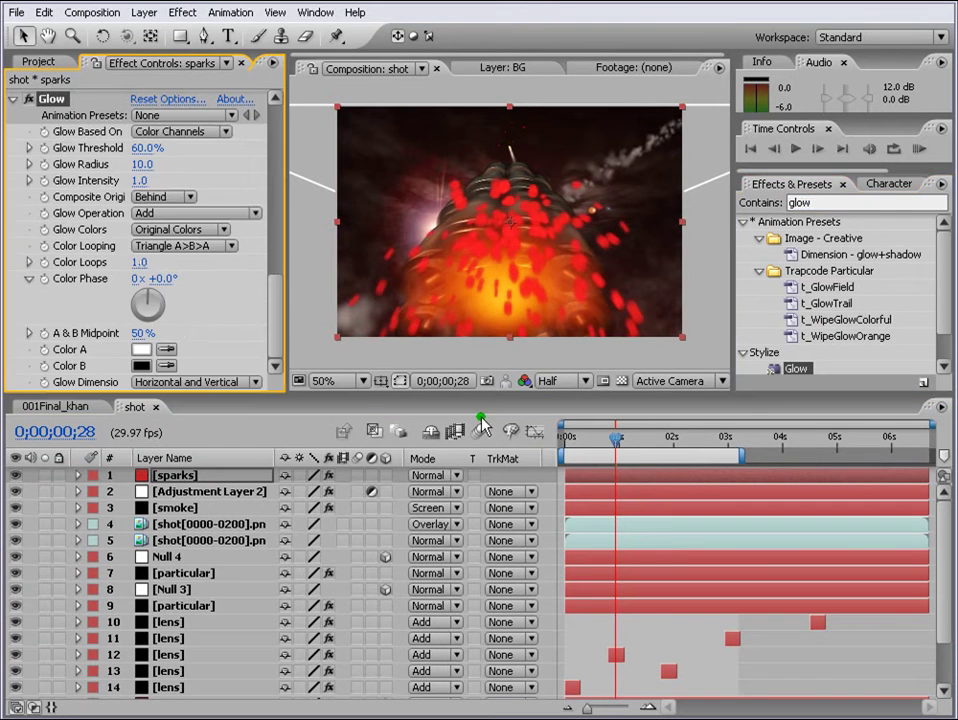
Step: Set the sparks layer's Glow Threshold to 10.2% and Glow Radius to 3.0
left_click_drag(139, 145, 114, 169)
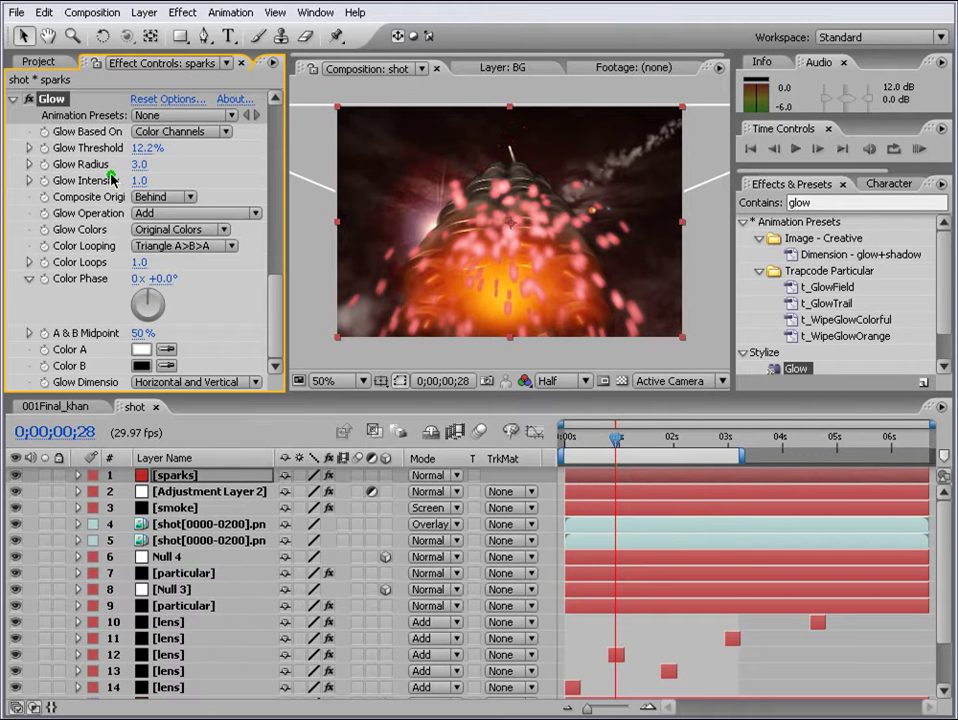
mouse_move(137, 154)
left_mouse_down()
mouse_move(131, 149)
mouse_move(142, 149)
left_mouse_up()
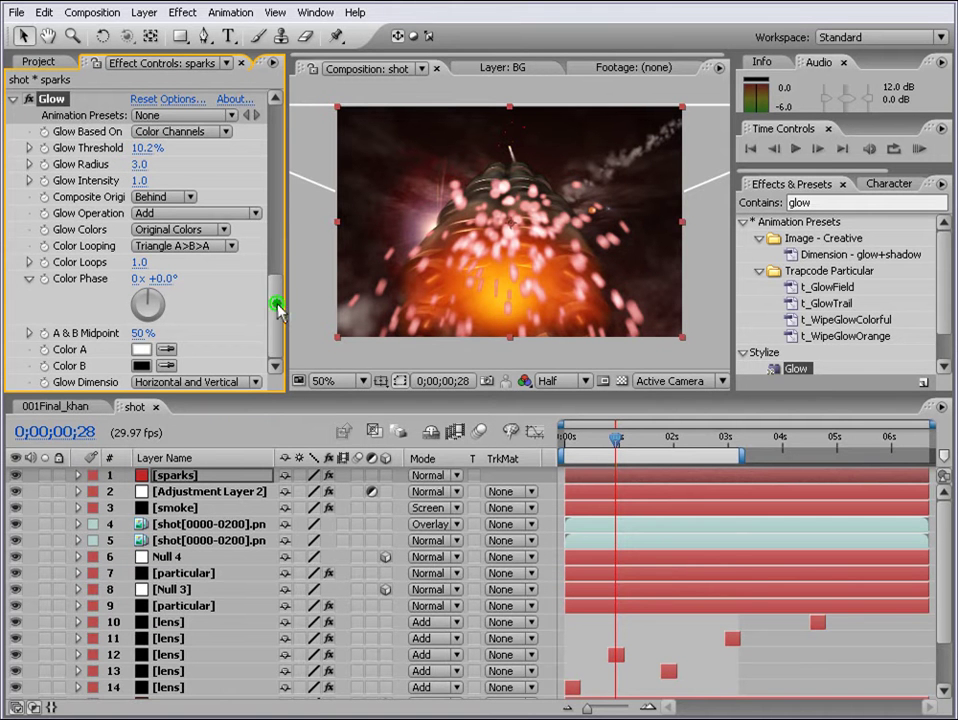
left_click_drag(277, 314, 276, 262)
Step: Change the sparks solid's color to orange F25315
left_click(155, 16)
left_click(155, 49)
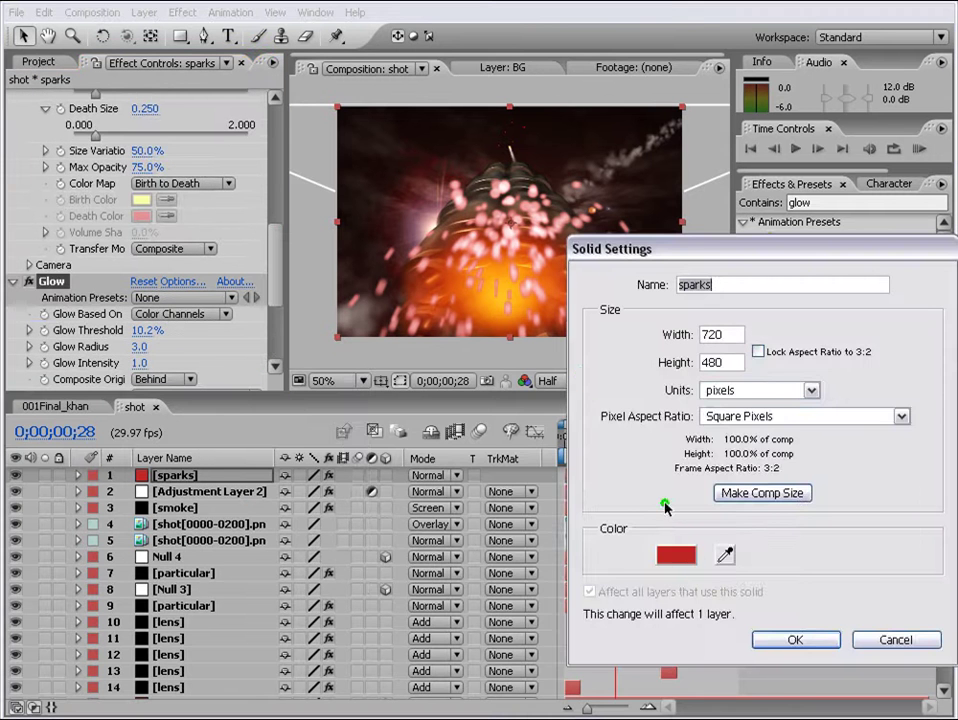
left_click(684, 556)
left_click_drag(646, 609, 646, 656)
left_click(587, 431)
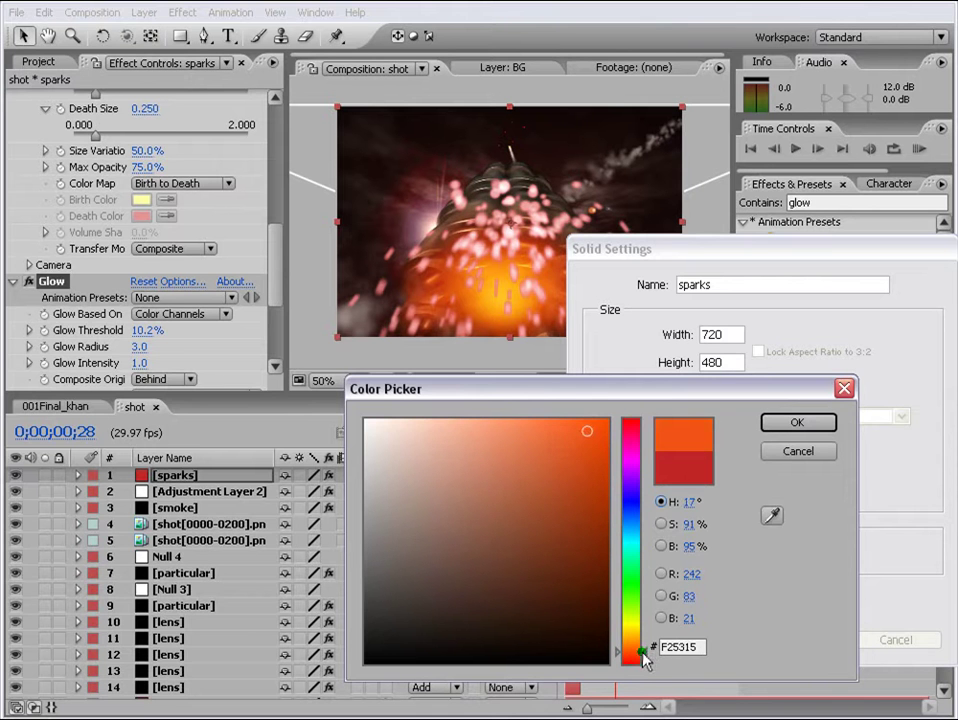
left_click(775, 421)
left_click(813, 638)
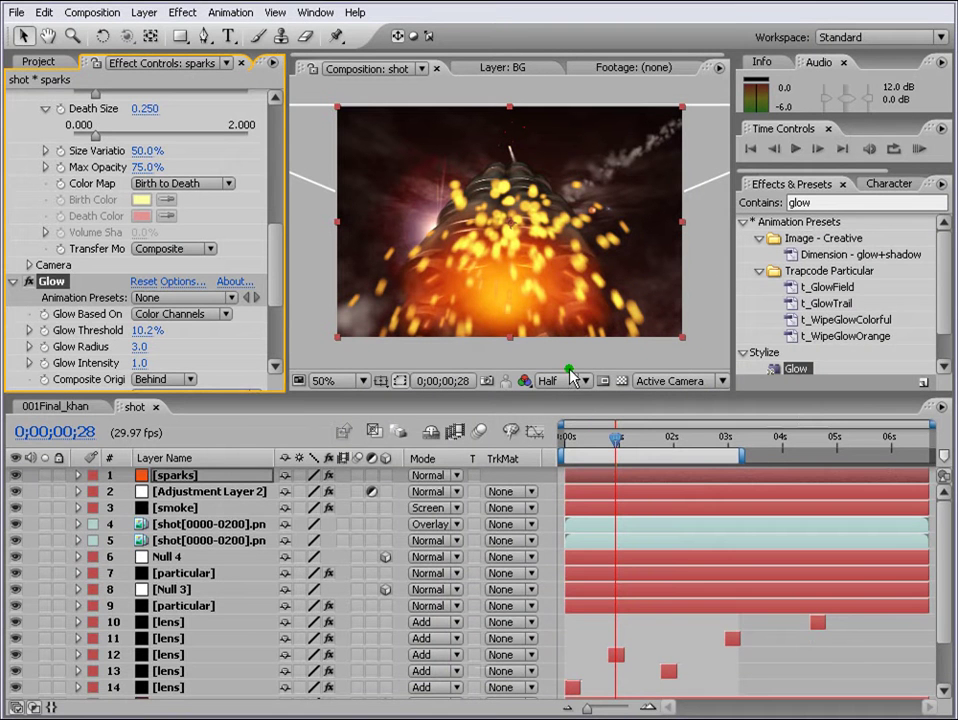
Step: Set the sparks layer's blending mode to Add and move it below the lower particular layer, above the lens layers
left_click(455, 479)
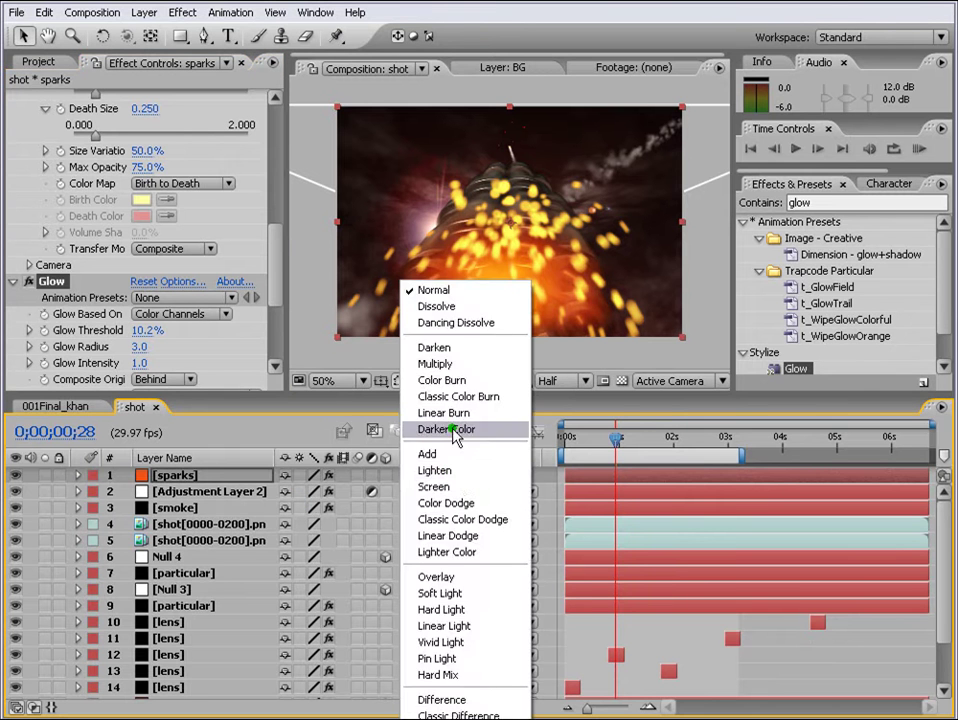
left_click(432, 454)
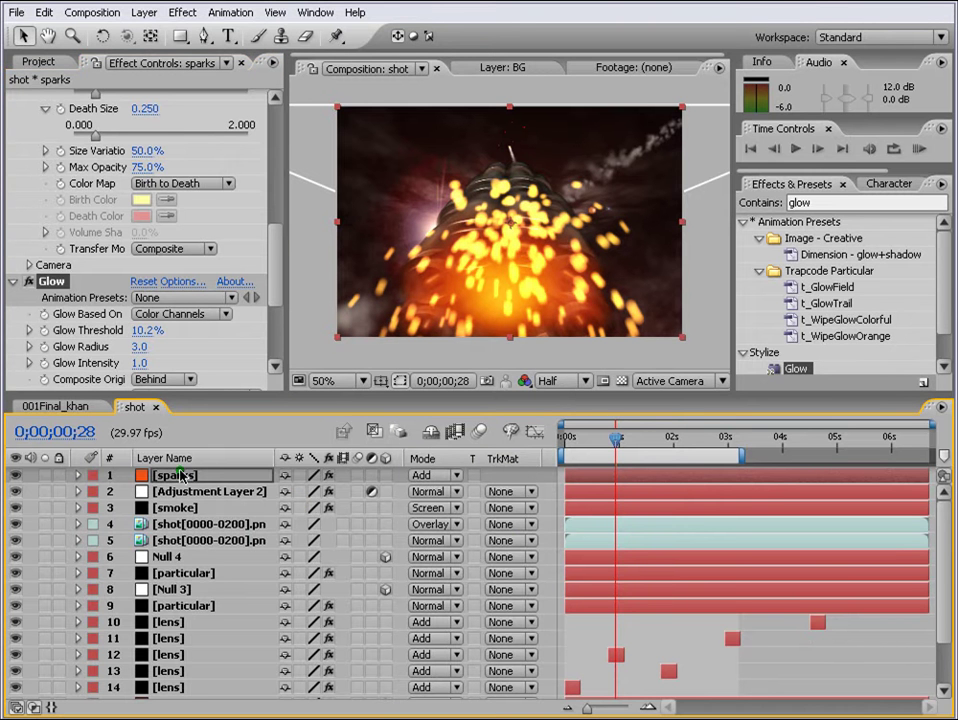
left_click_drag(178, 476, 194, 616)
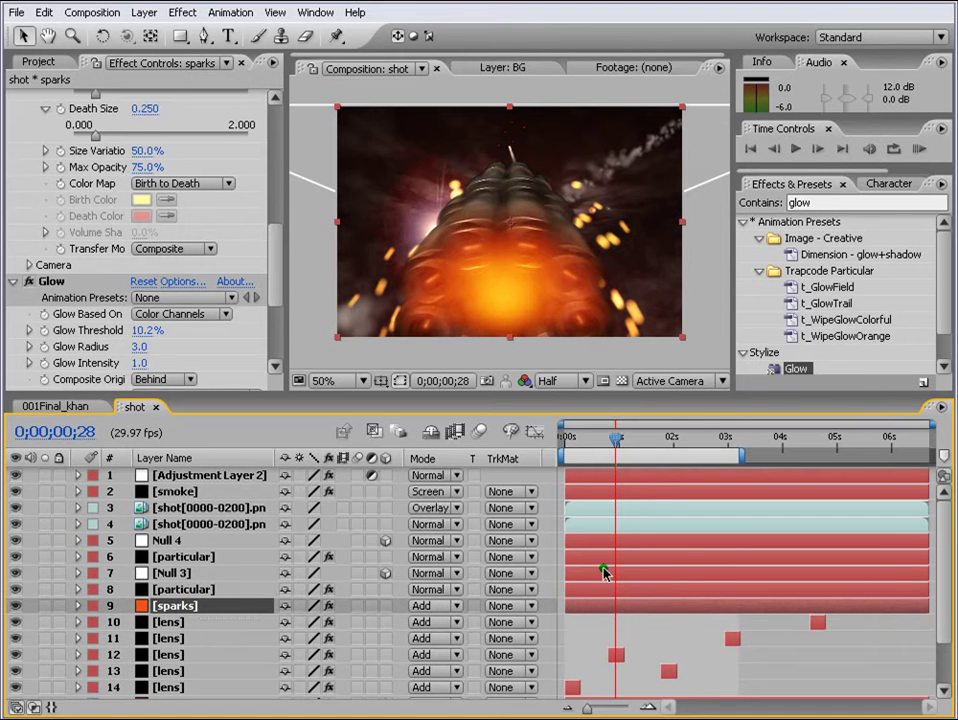
Step: RAM preview the composite to check the sparks behind the rocket
left_click(918, 150)
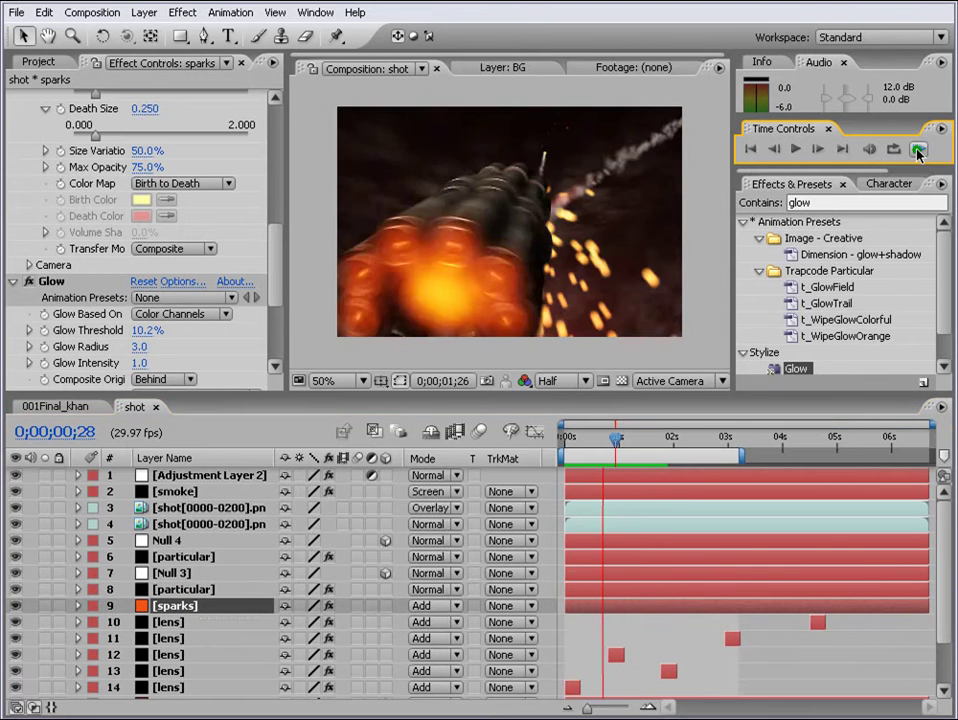
left_click(463, 250)
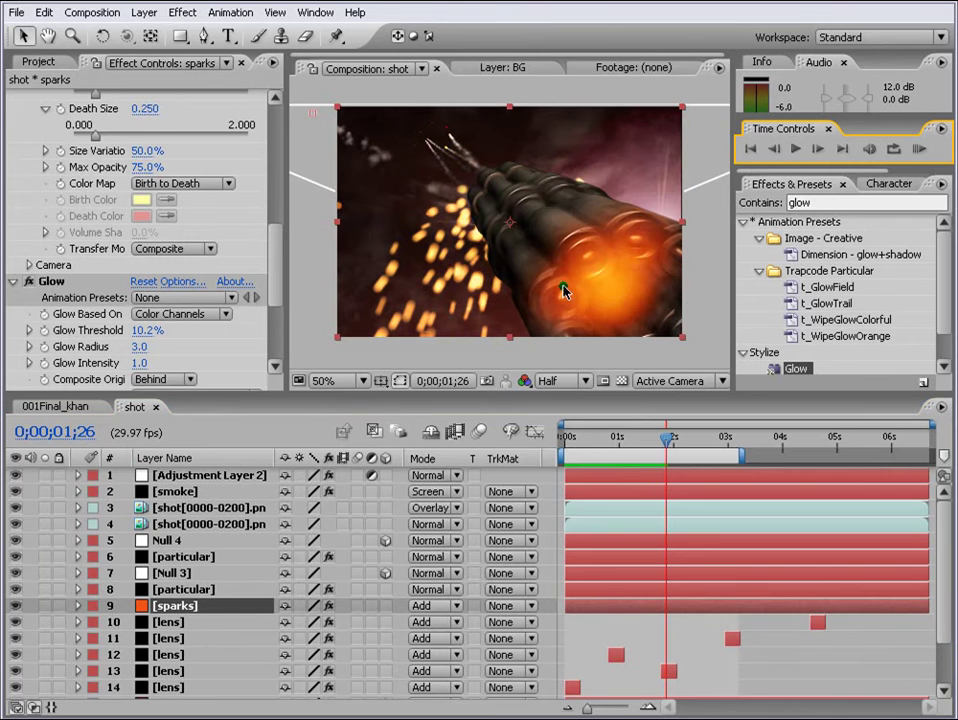
scroll(282, 233, "up", 4)
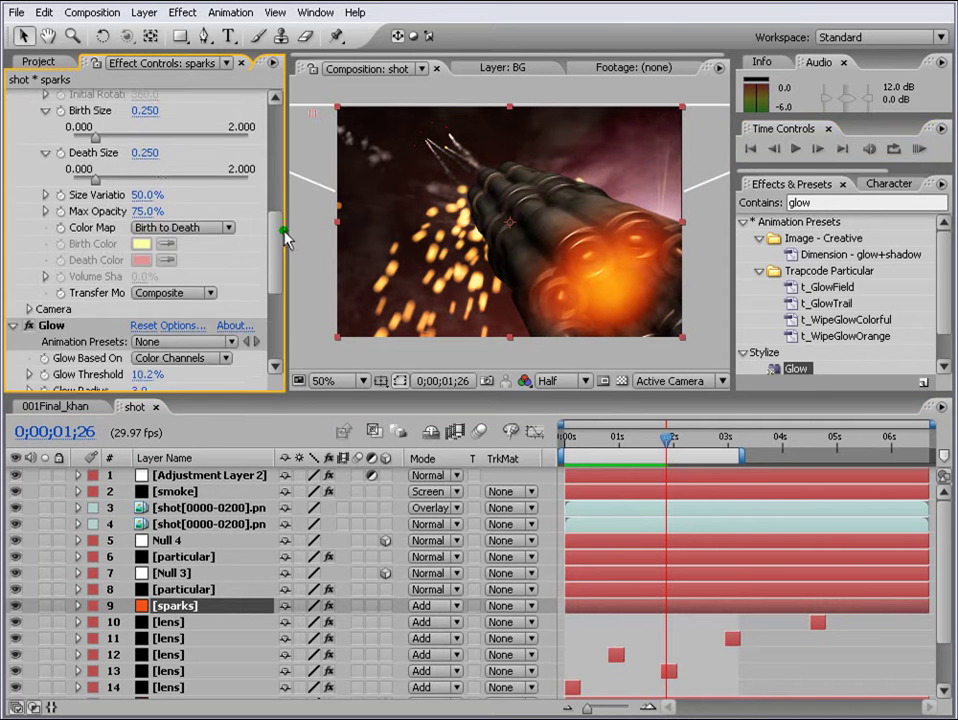
Step: Set the sparks layer's particle Death Size to 0 and its Birth Rate to 1.5
left_click_drag(288, 222, 287, 223)
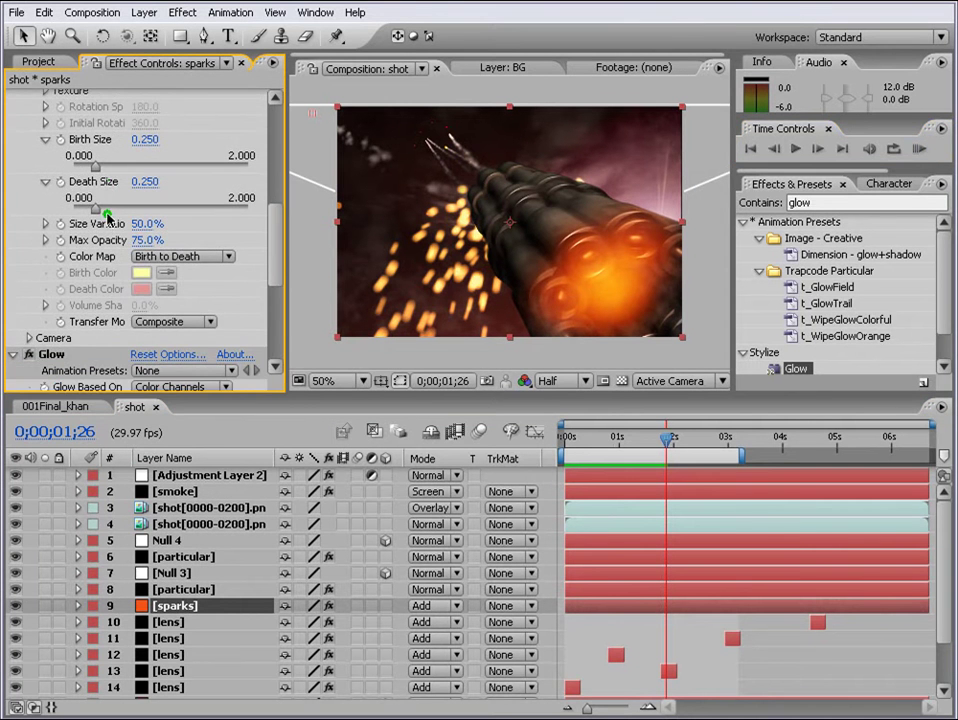
left_click_drag(104, 218, 55, 225)
scroll(45, 235, "up", 10)
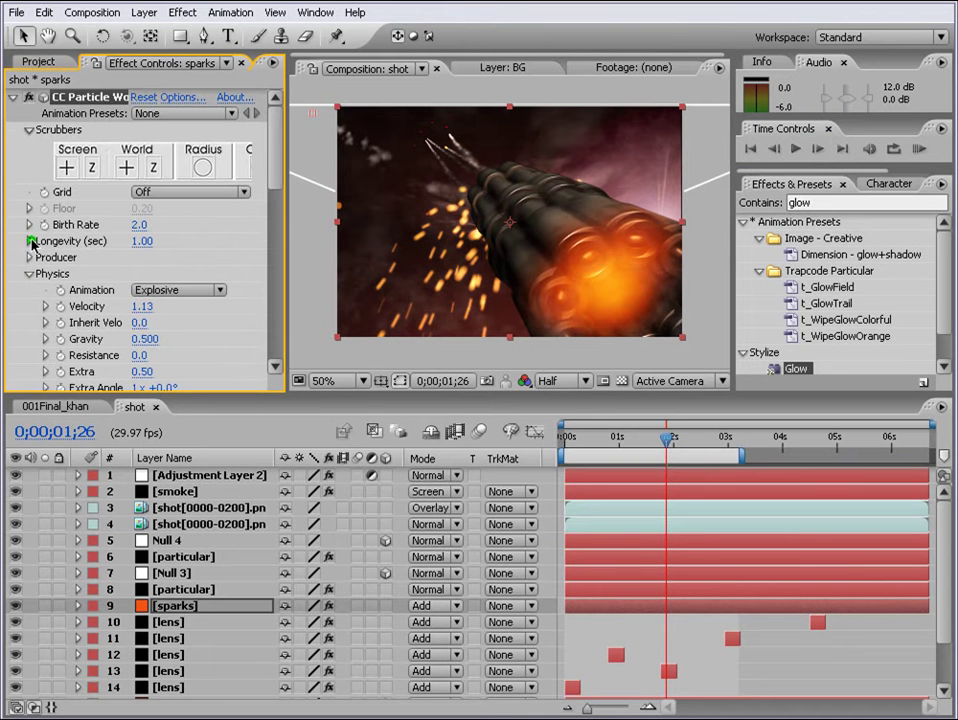
left_click(140, 226)
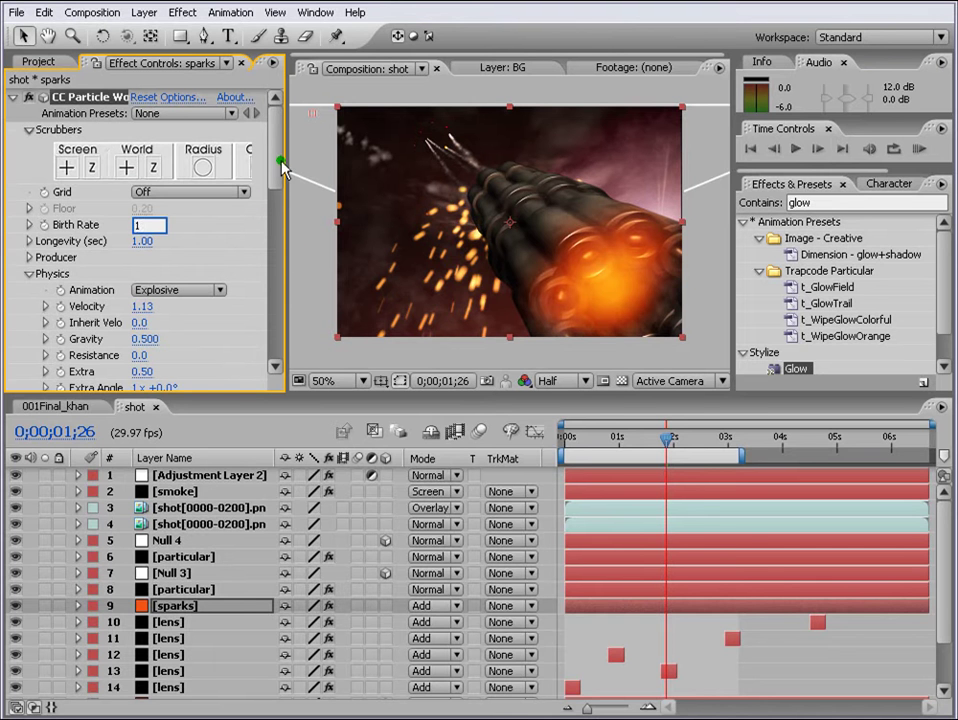
key("Return")
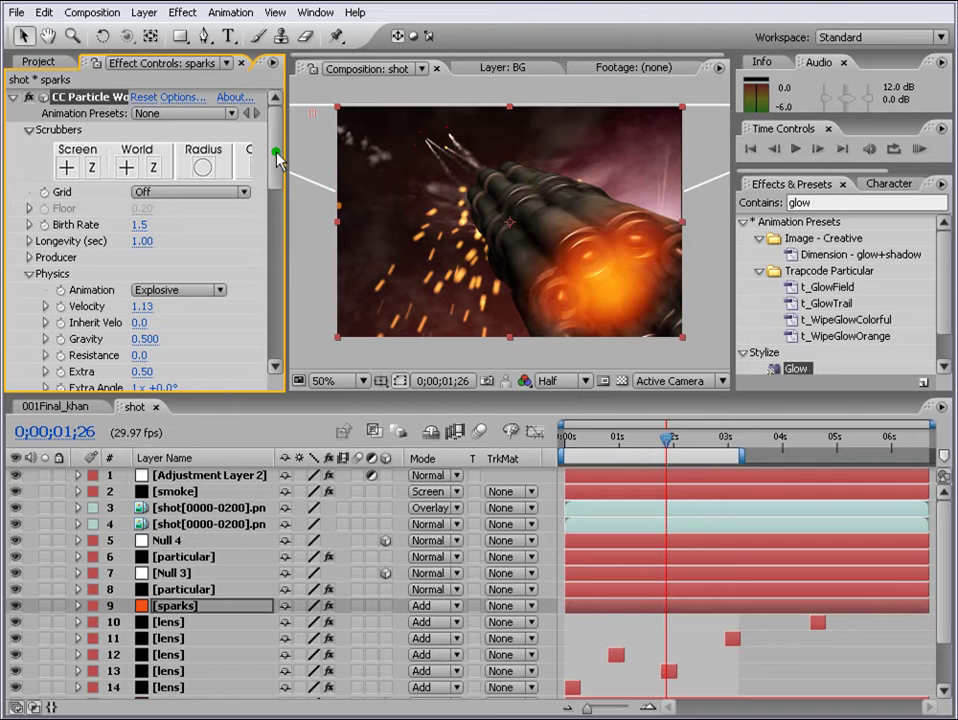
Step: Set the sparks producer's Position Y to -0.12 and RAM preview the composite
left_click(29, 258)
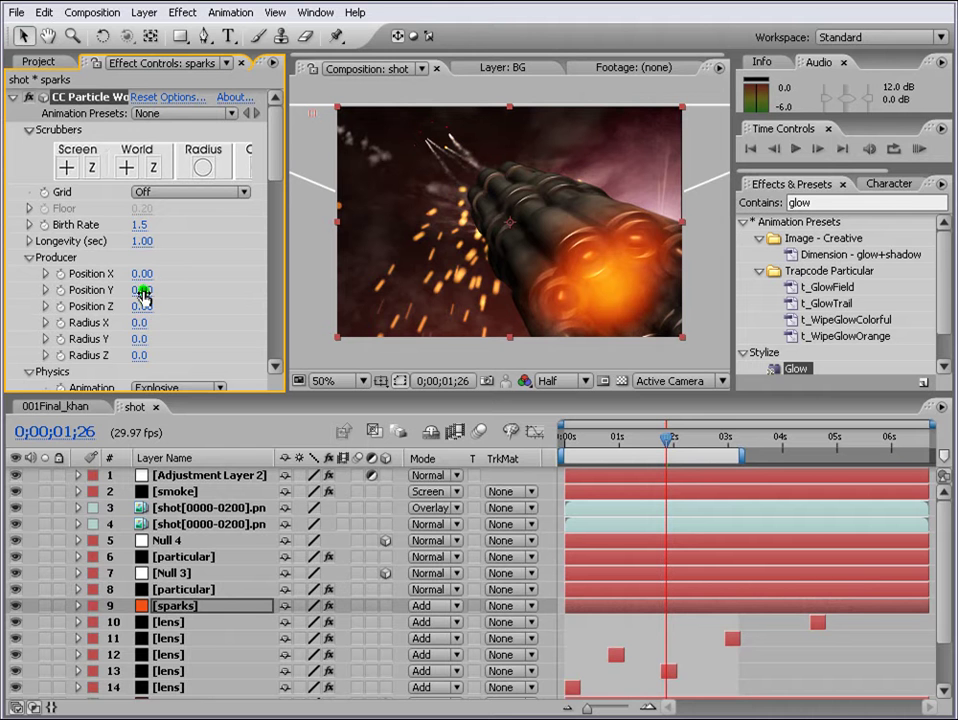
left_click_drag(140, 300, 135, 300)
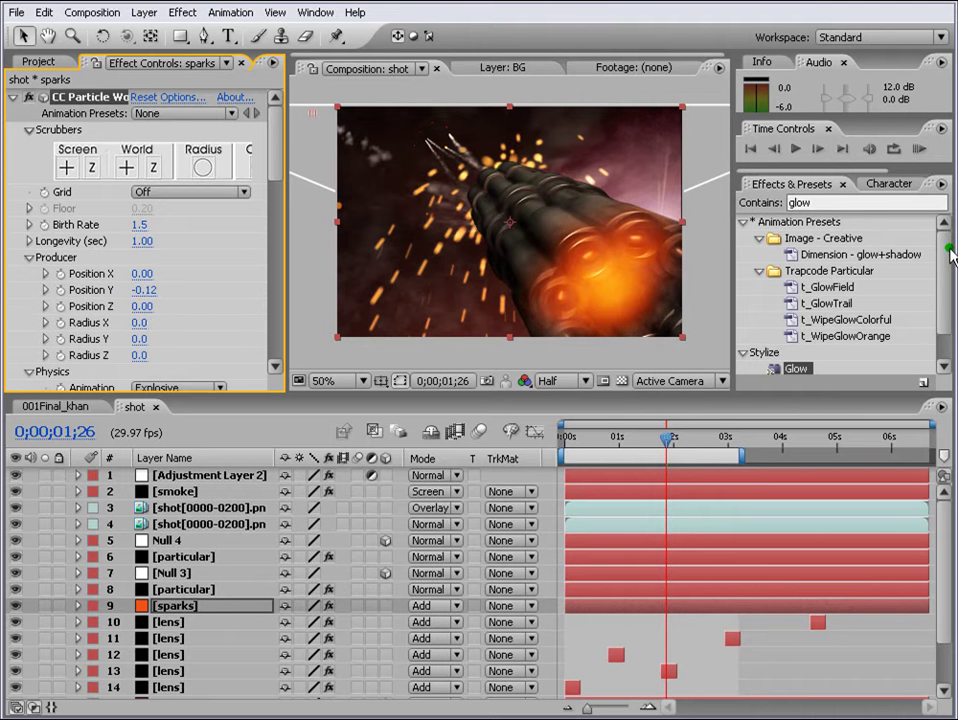
left_click(918, 148)
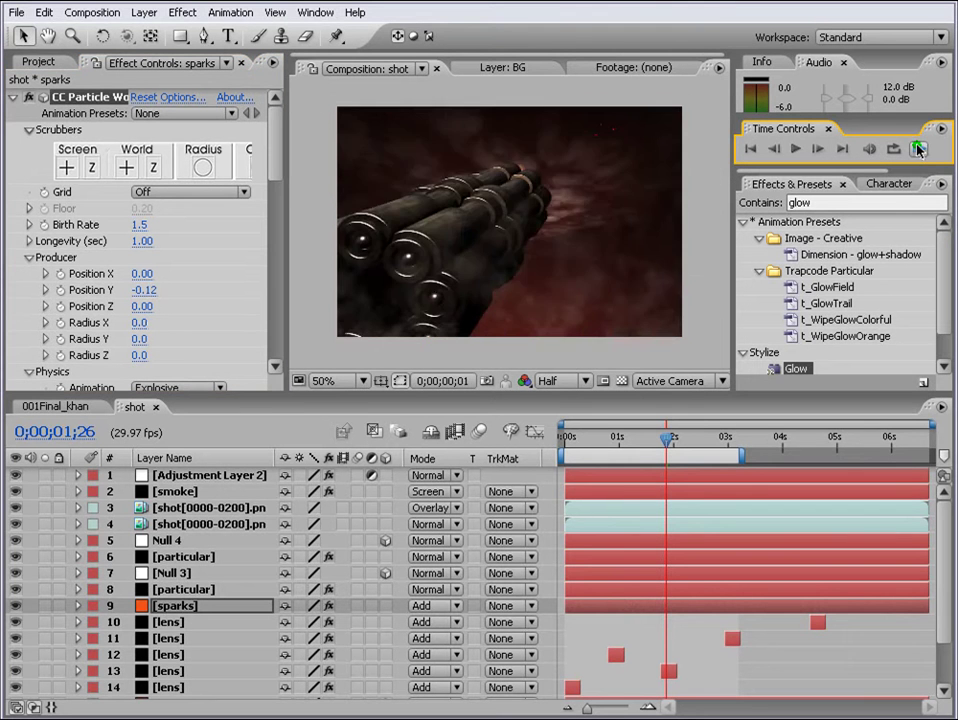
left_click(741, 350)
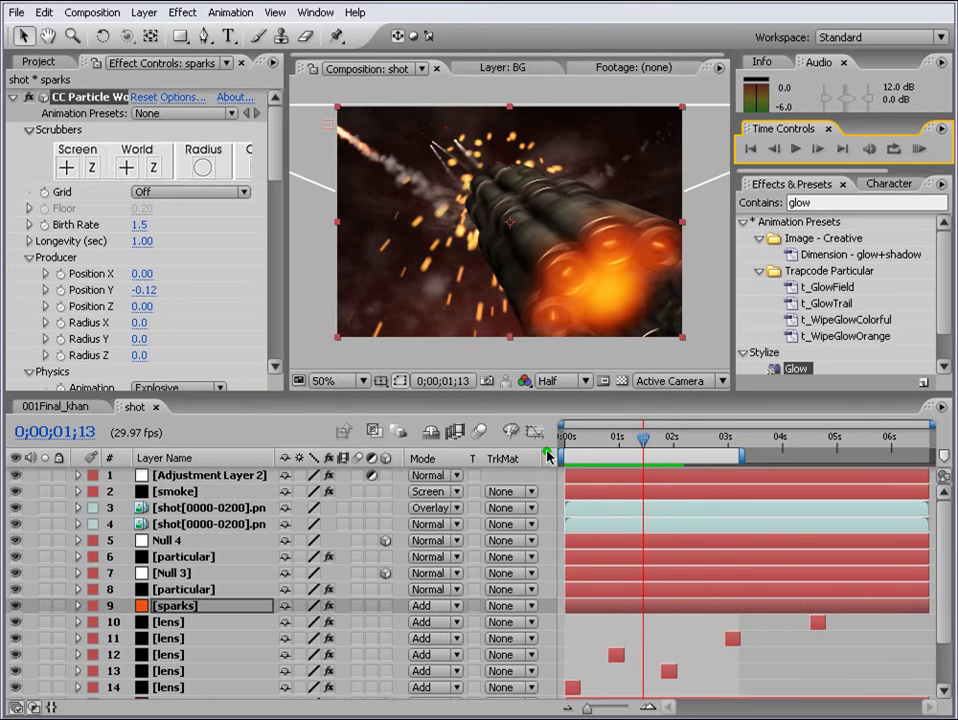
Step: Shift the sparks layer so it starts at 0;00;00;14 and RAM preview its timing
left_click_drag(580, 442, 591, 441)
left_click_drag(580, 606, 652, 608)
left_click(919, 148)
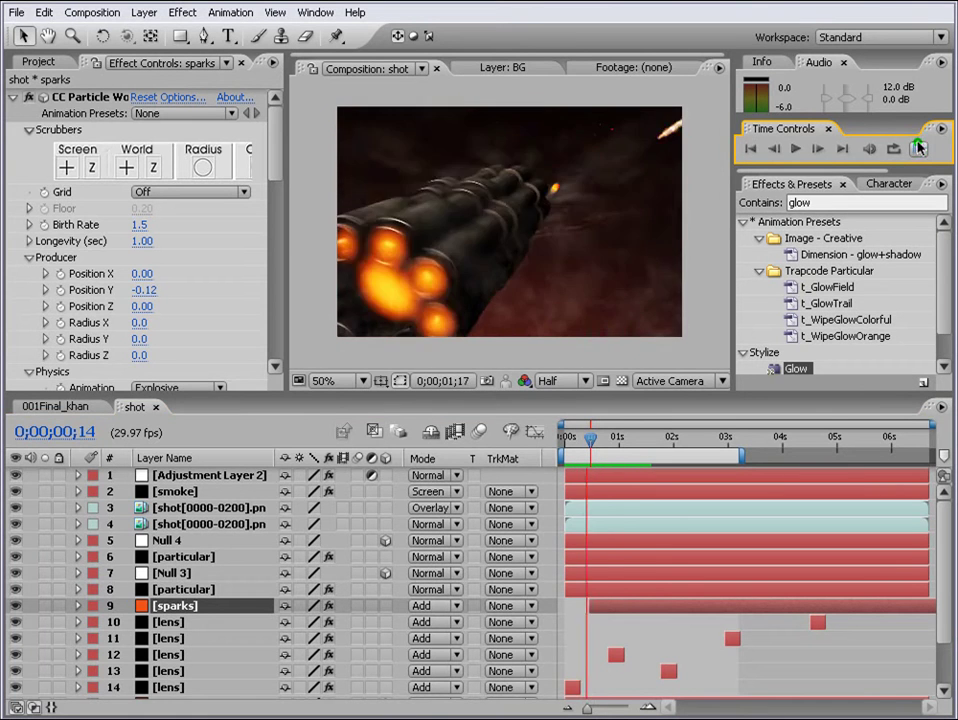
left_click(921, 137)
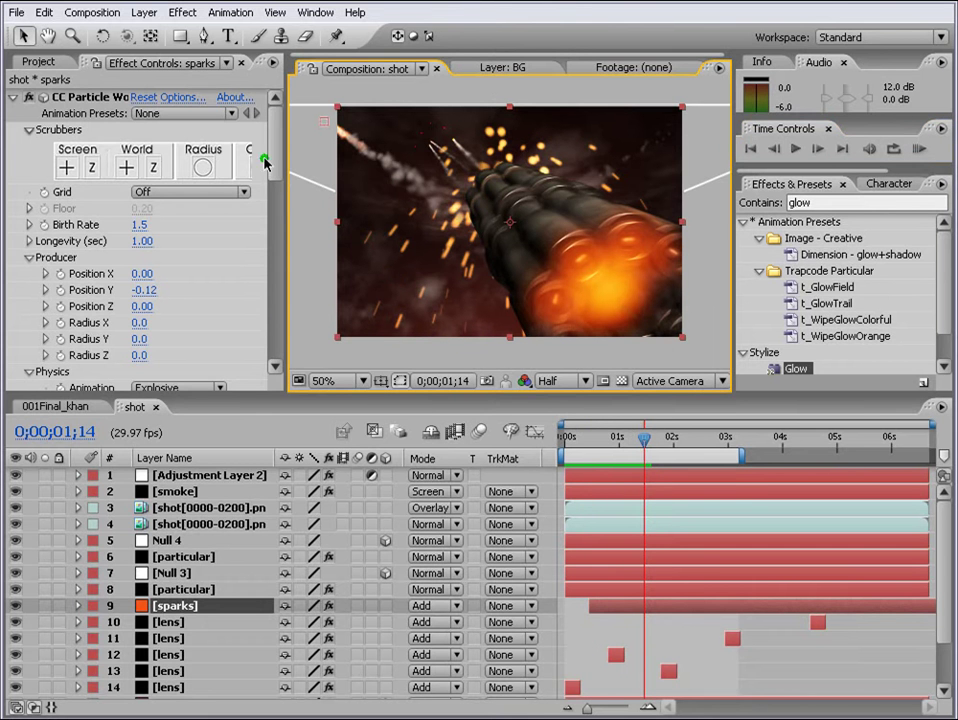
Step: Reduce the sparks' particle Birth Size to 0.099 and RAM preview the smaller sparks
left_click_drag(271, 165, 289, 224)
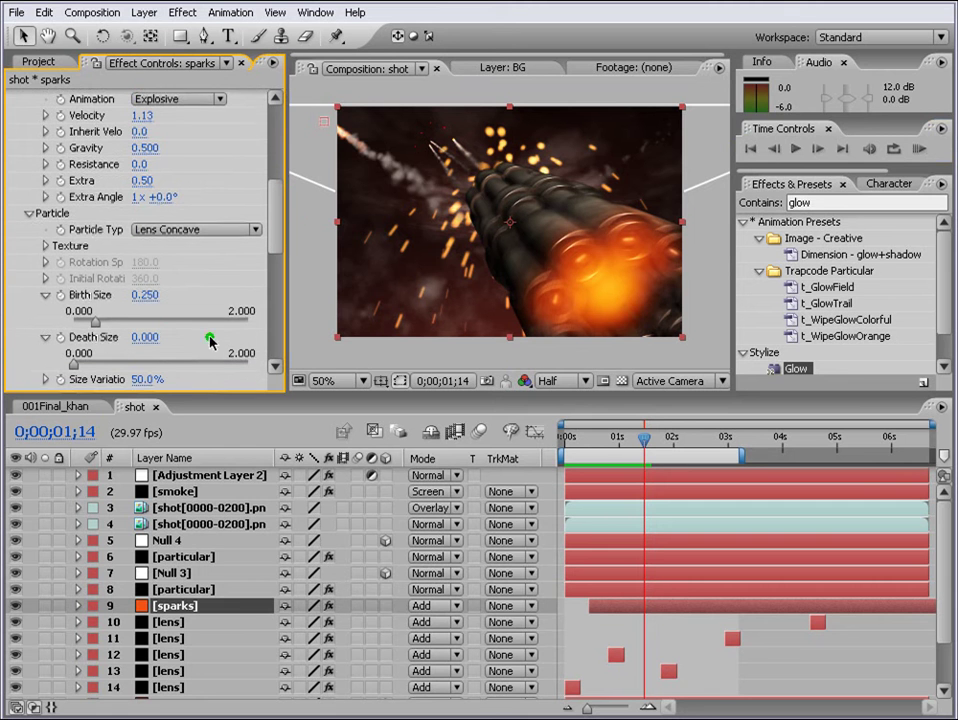
left_click_drag(97, 326, 84, 326)
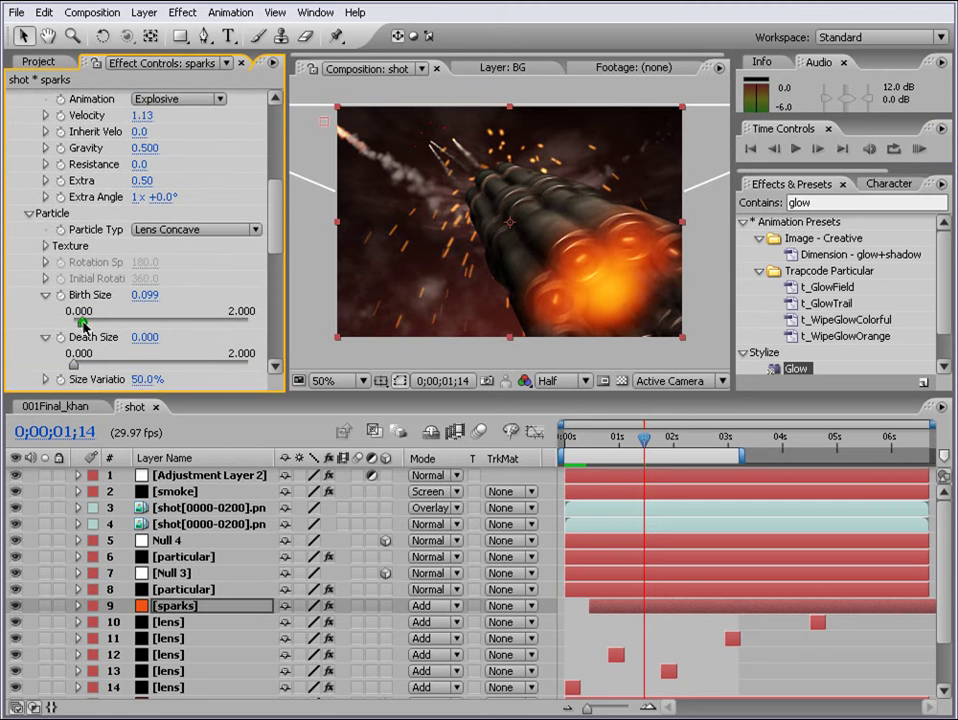
left_click(918, 148)
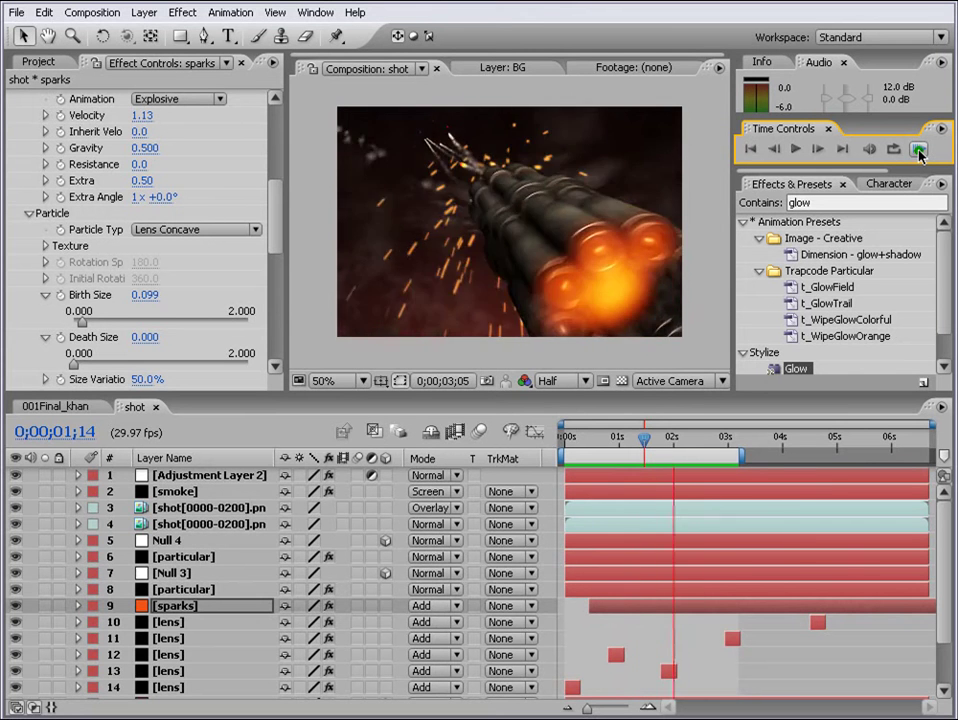
Step: Keyframe the sparks' Birth Rate from 1.5 at 0;00;00;00 to 0 at 0;00;03;02 and RAM preview the fade-out
left_click_drag(694, 441, 509, 441)
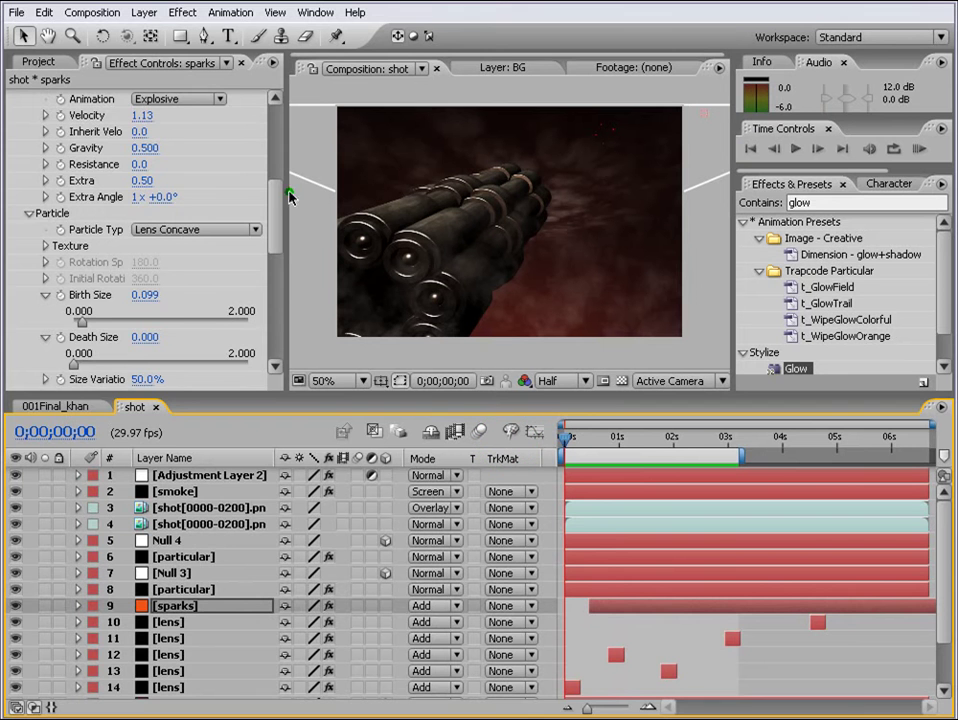
left_click_drag(281, 205, 263, 120)
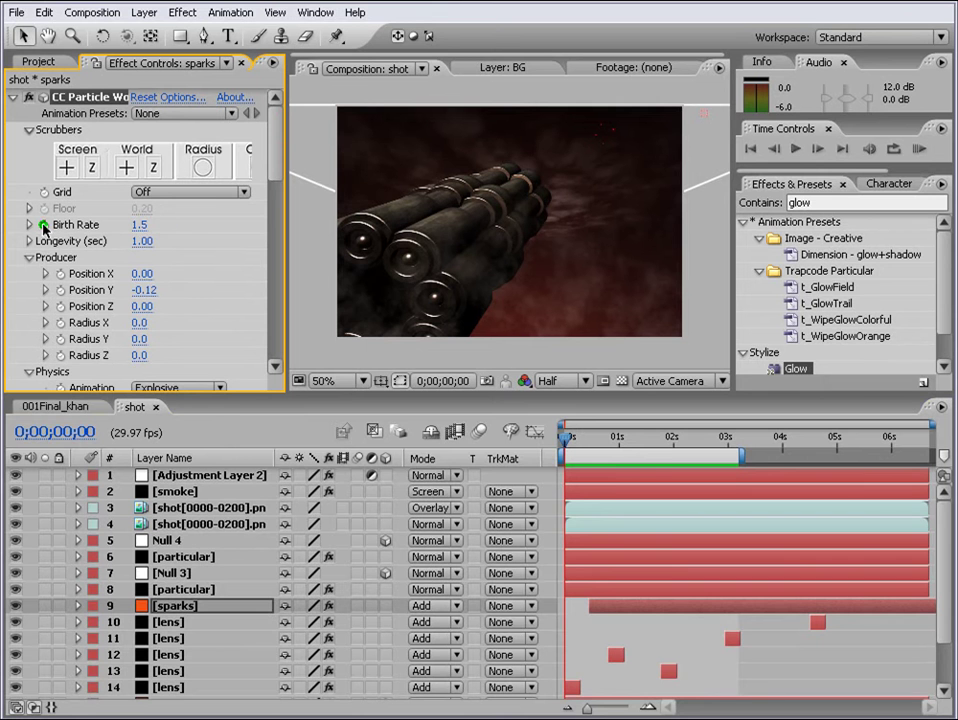
left_click(44, 225)
left_click(716, 438)
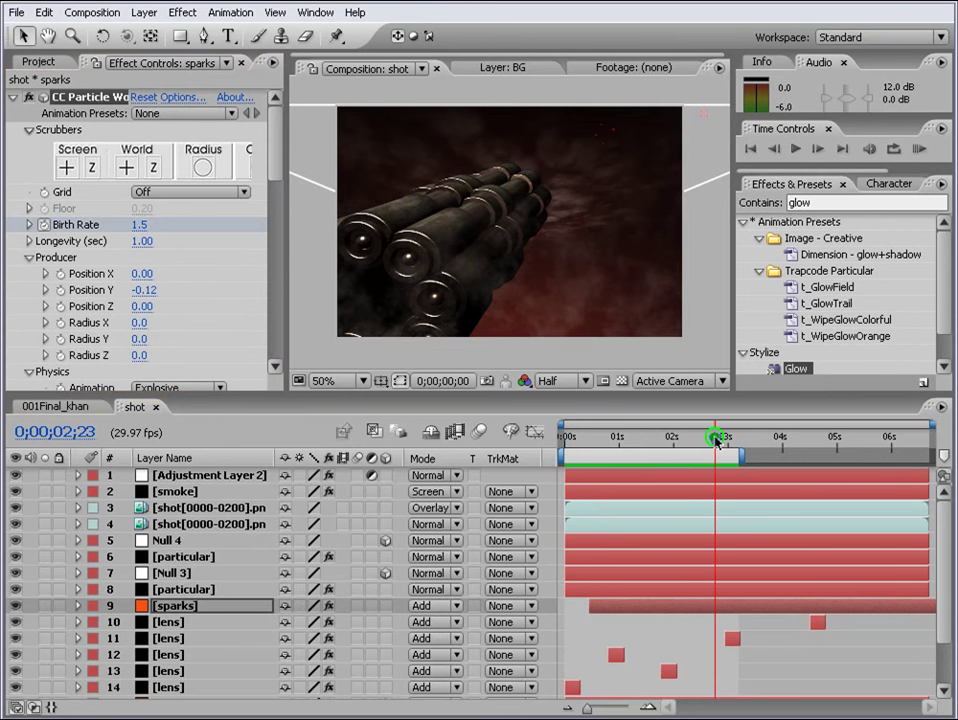
left_click(732, 441)
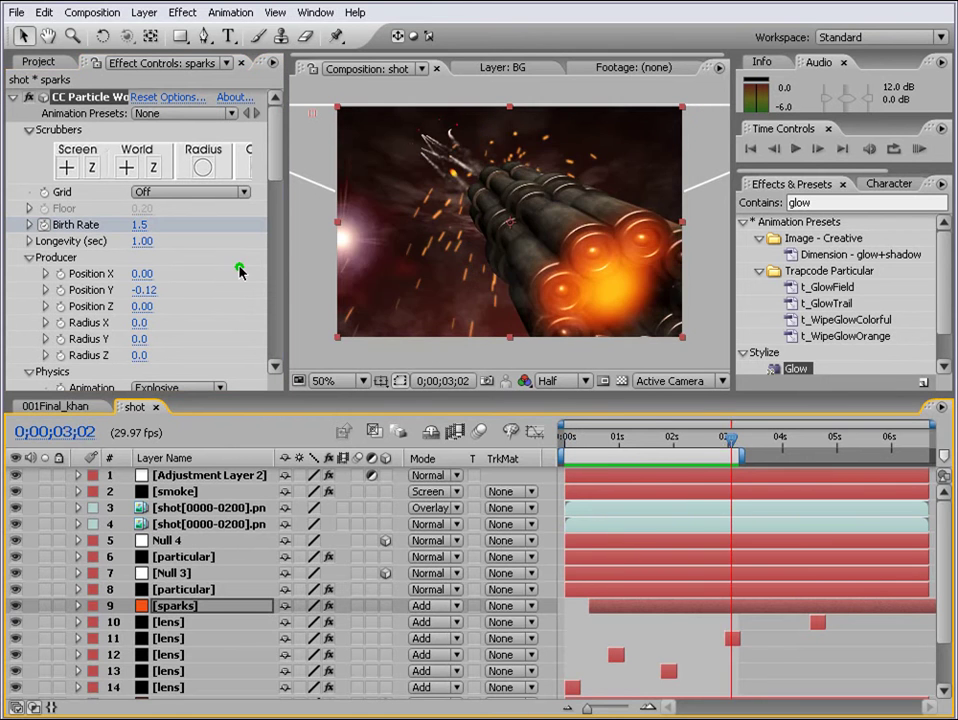
left_click(141, 224)
type("0")
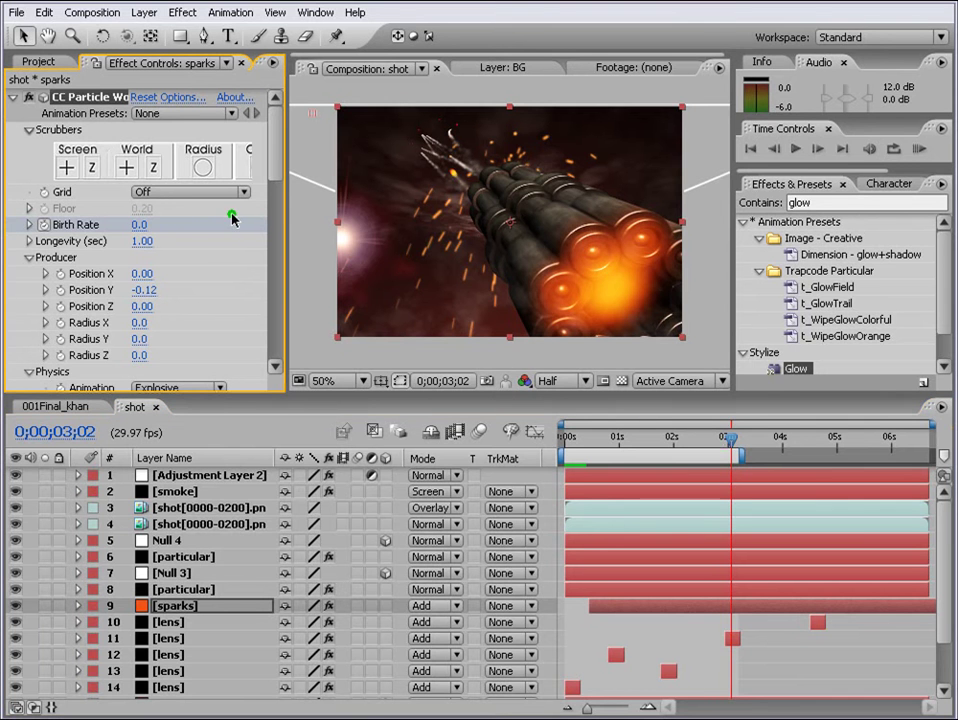
key("Return")
left_click(918, 148)
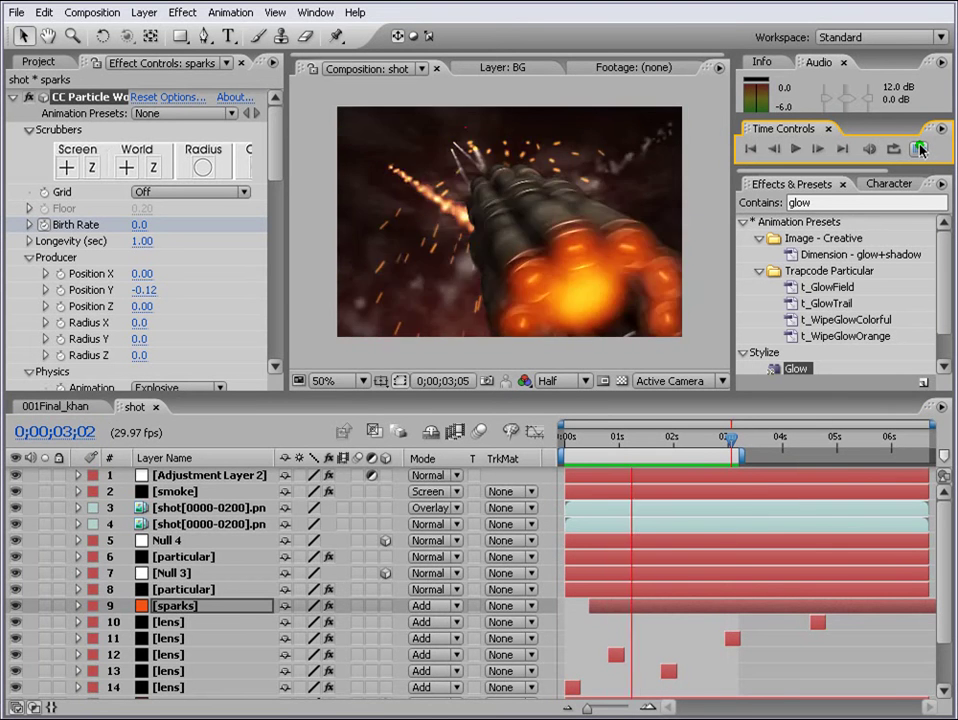
left_click(920, 149)
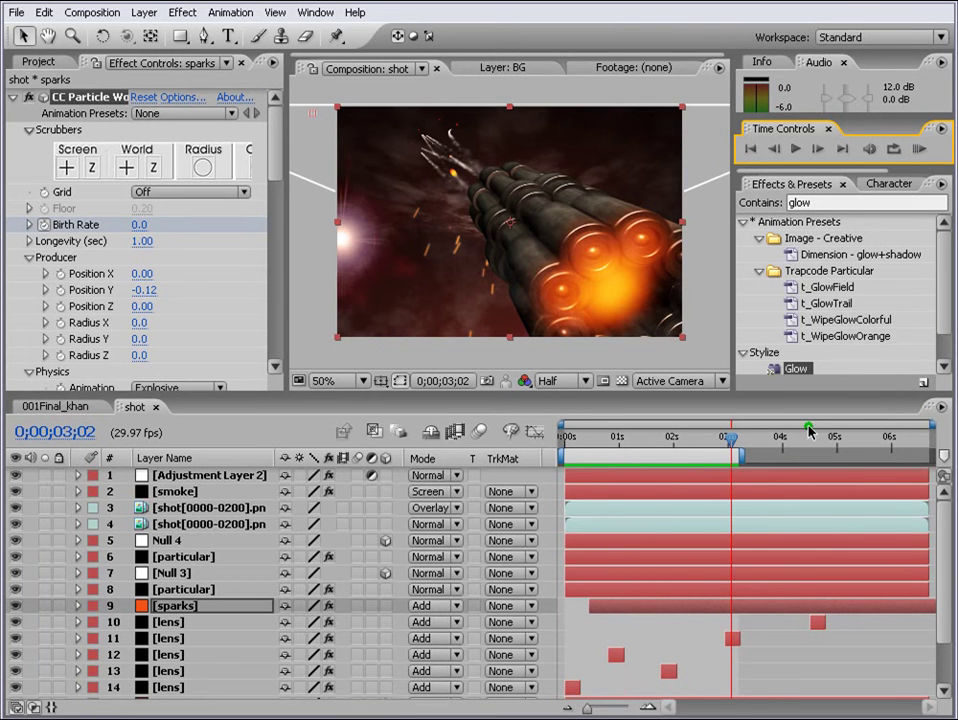
Step: Check the End Color of the BG layer's Ramp effect and change its Start Color to a dark red
scroll(920, 548, "down", 2)
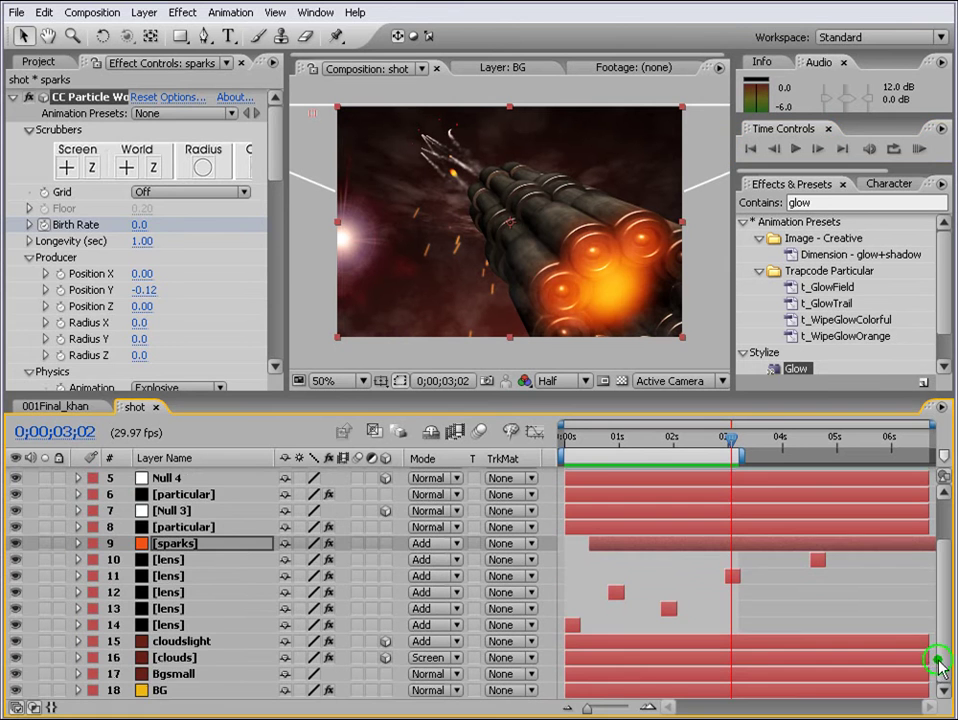
left_click(155, 690)
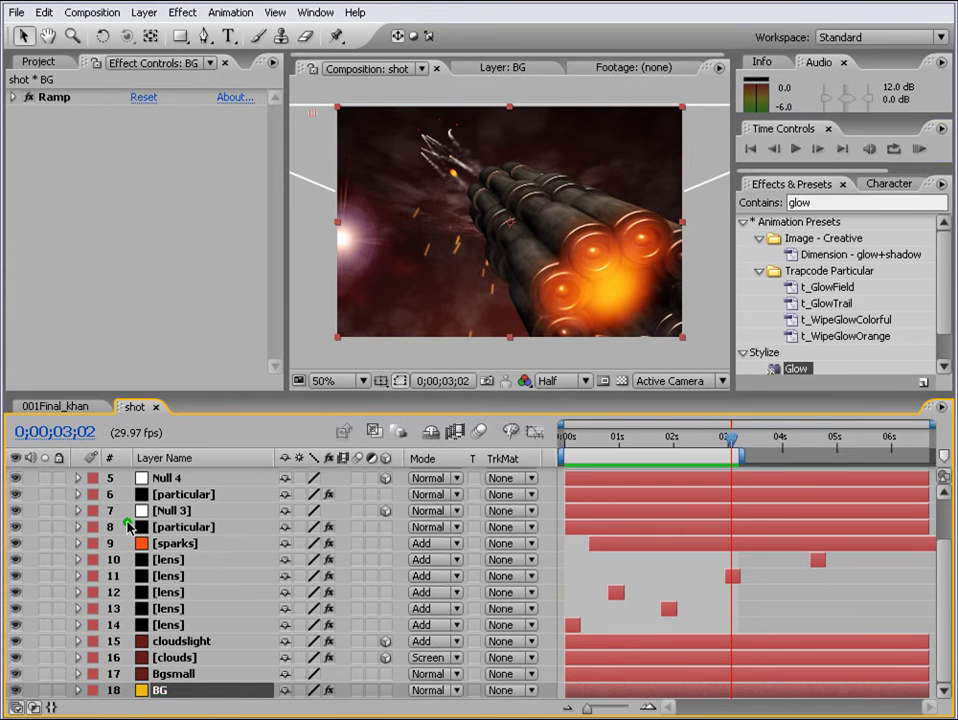
left_click(62, 97)
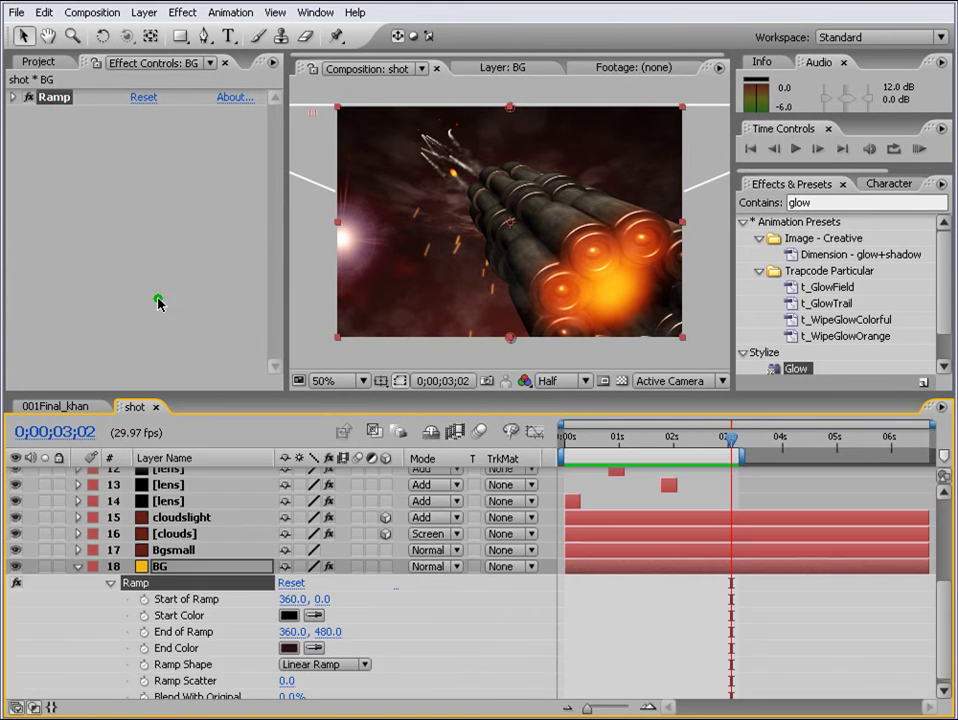
left_click(13, 97)
left_click(13, 97)
left_click(13, 97)
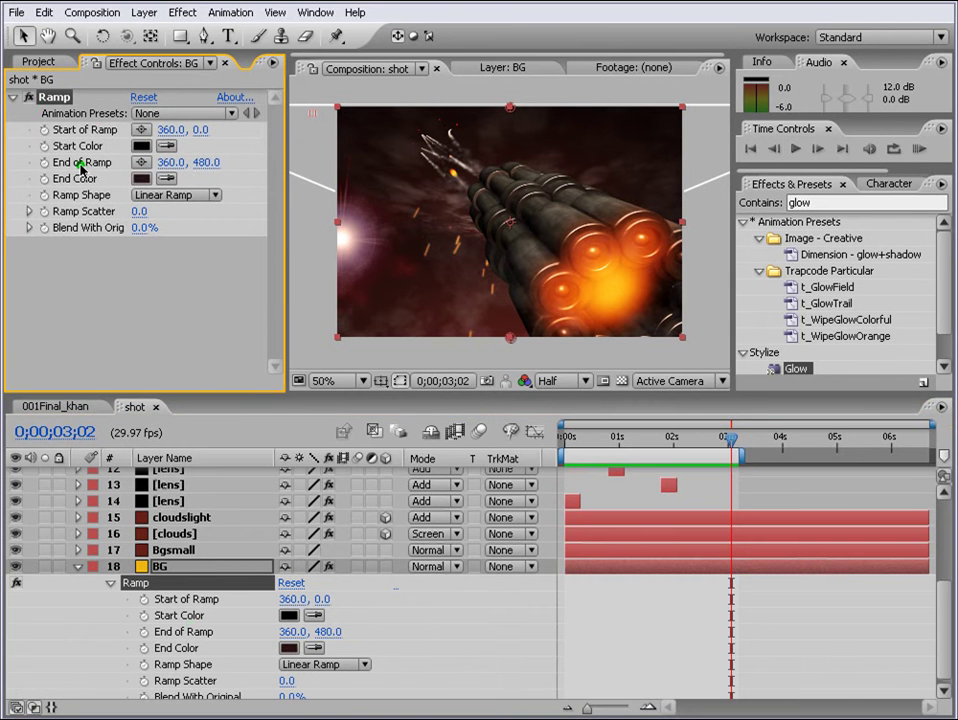
left_click(140, 179)
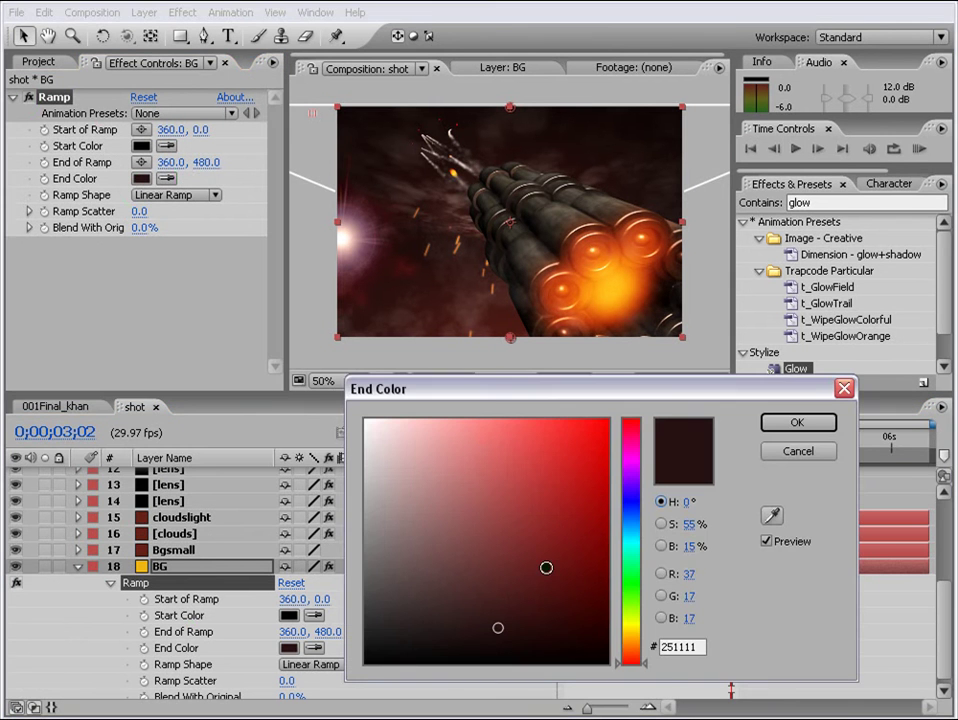
left_click(797, 422)
left_click(141, 146)
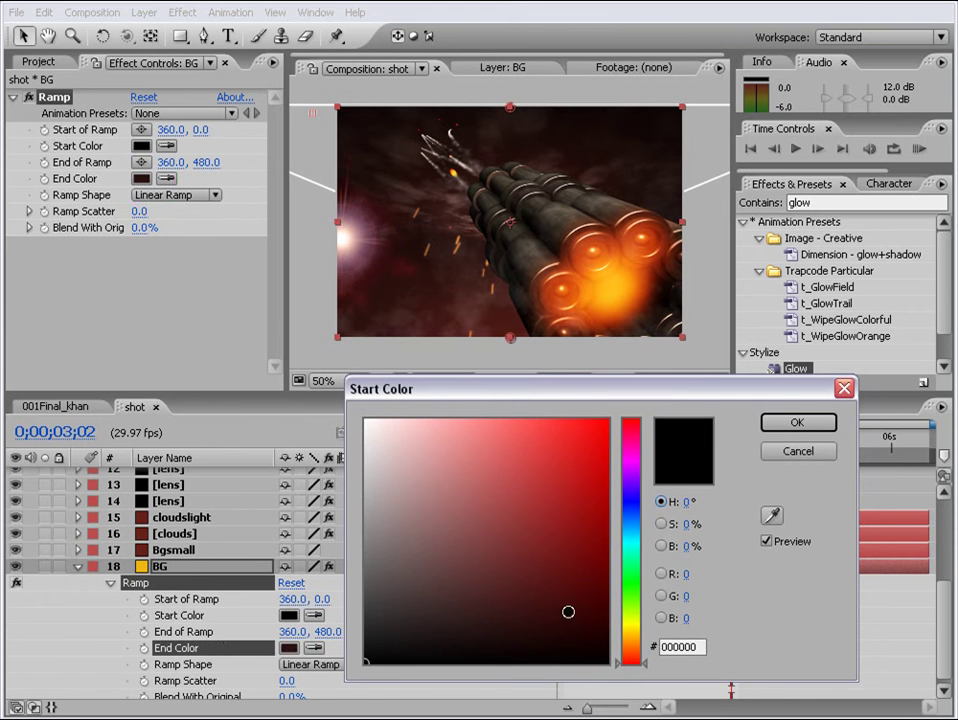
left_click(559, 628)
left_click(797, 422)
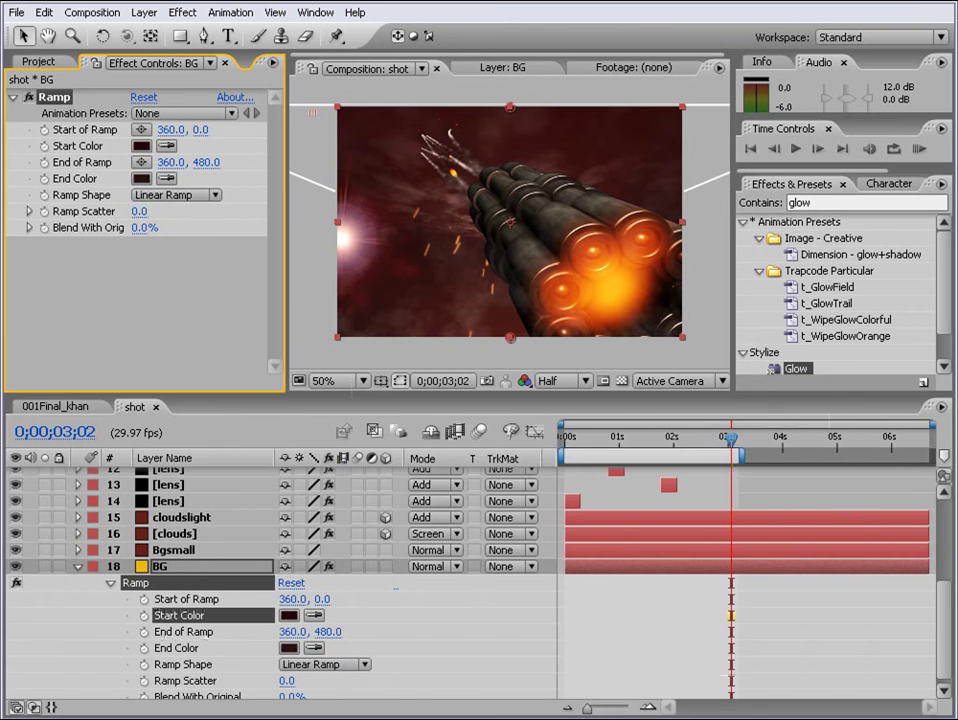
Step: Darken the BG Ramp's Start Color to a deeper red, collapse the layer's properties and RAM preview the composite
left_click(146, 179)
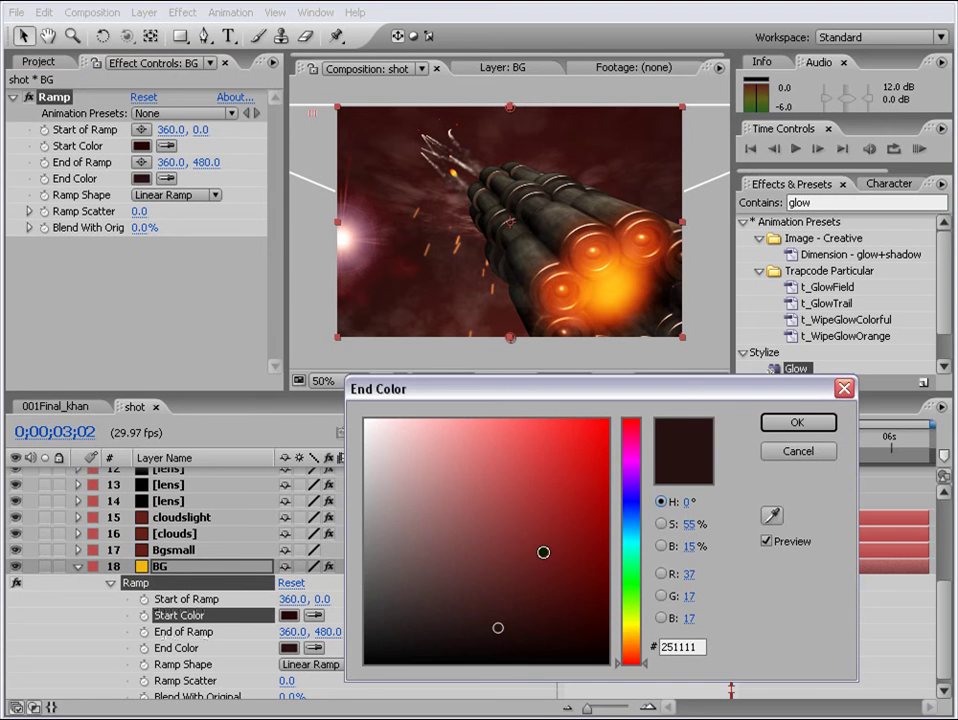
left_click(764, 451)
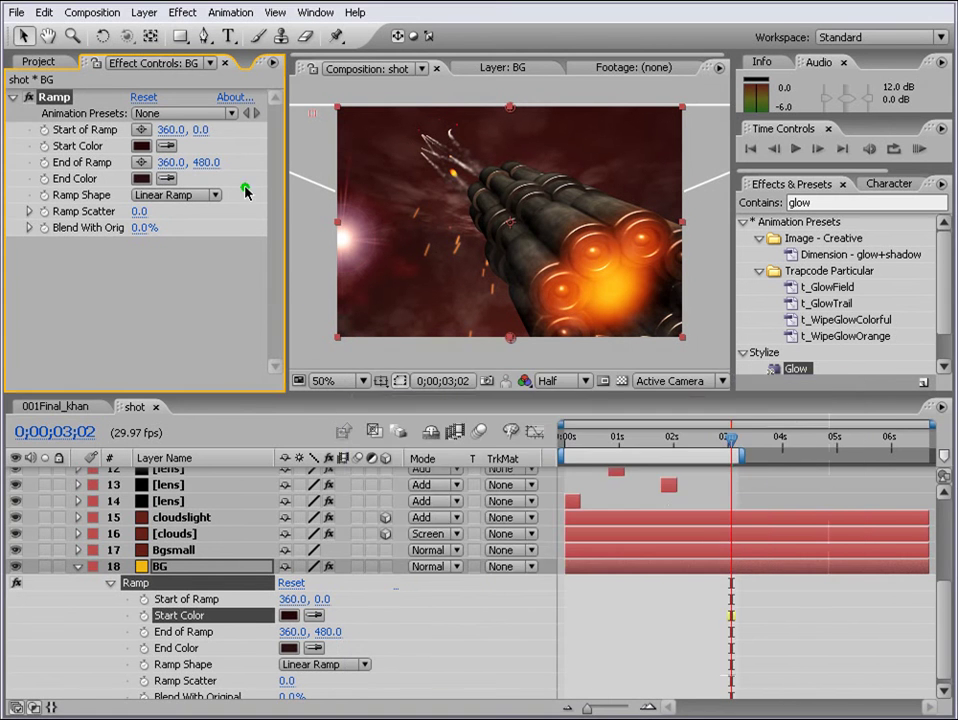
left_click(141, 146)
left_click_drag(569, 636, 578, 644)
left_click(797, 422)
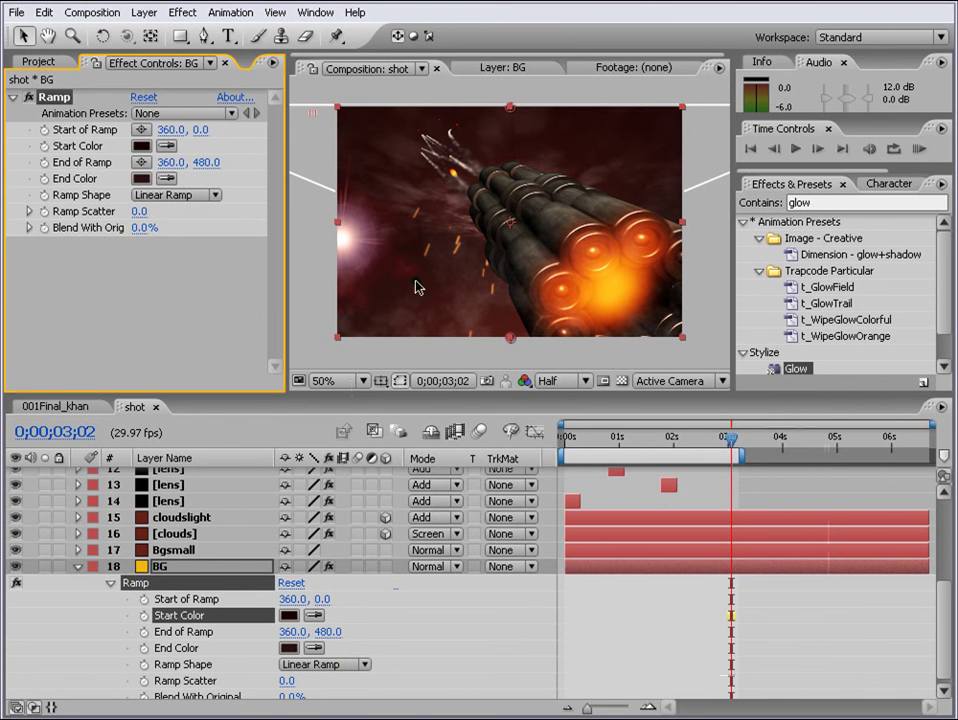
left_click(78, 566)
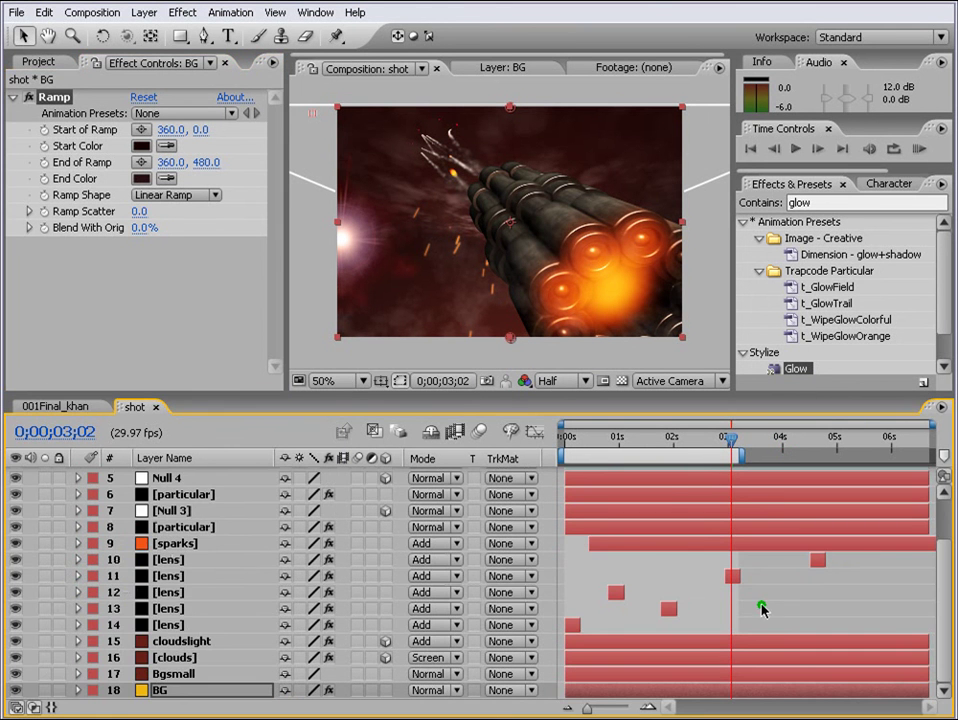
left_click(930, 148)
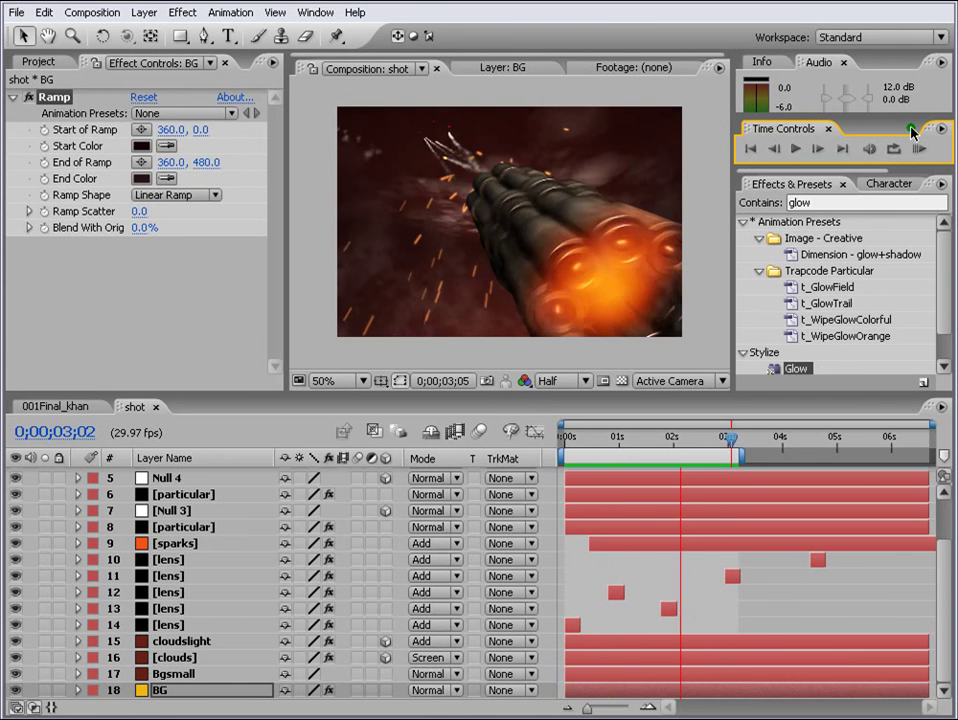
left_click_drag(600, 437, 628, 441)
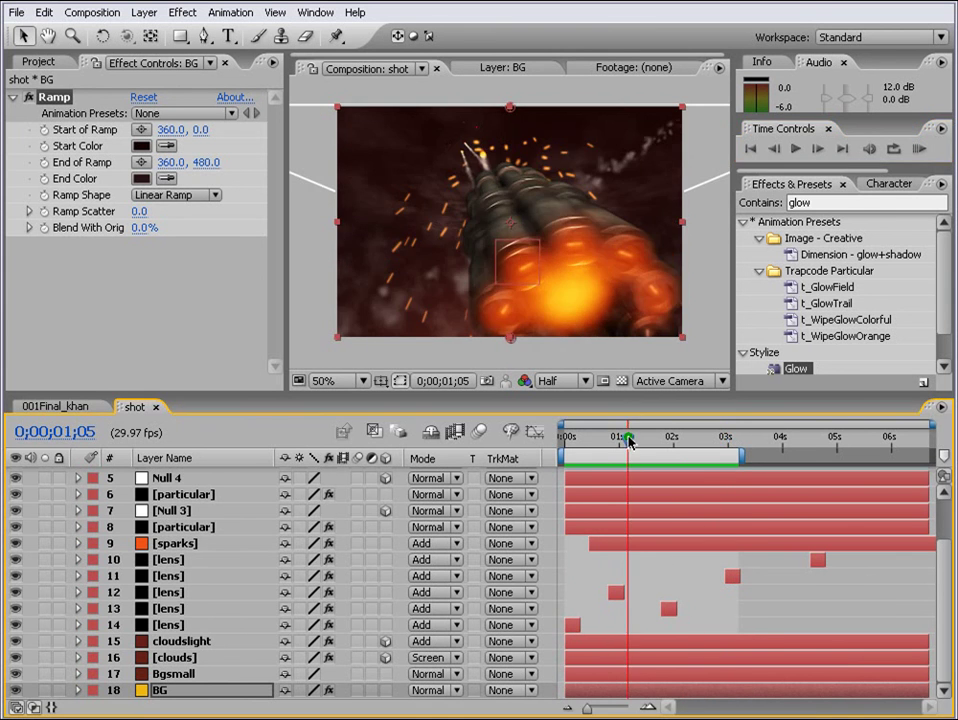